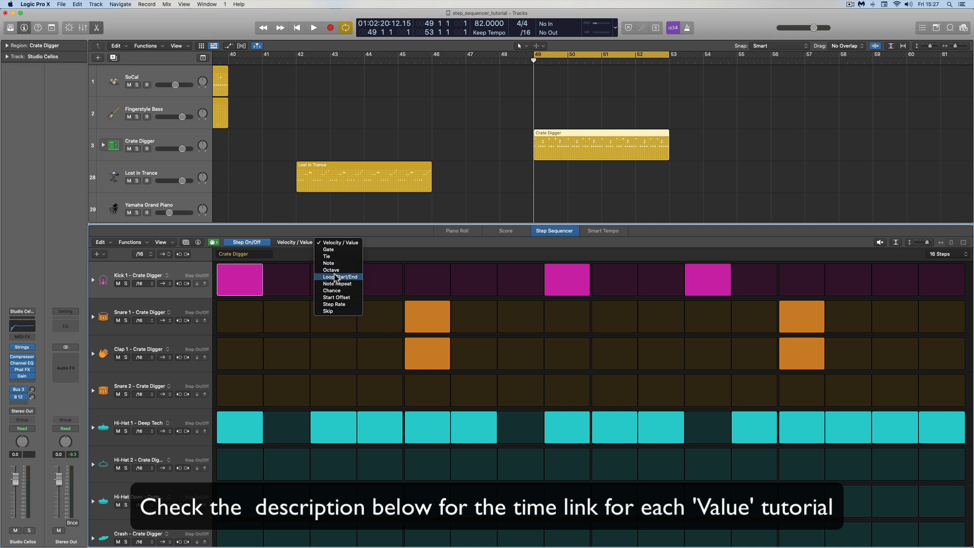
Turn the second Kick 1 step on and back off in Step On/Off mode.
click(377, 242)
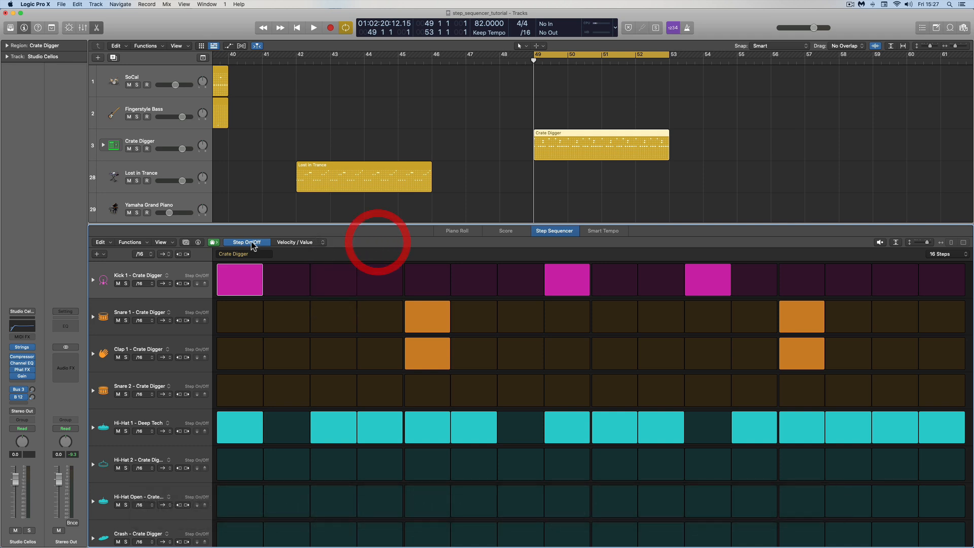
click(247, 244)
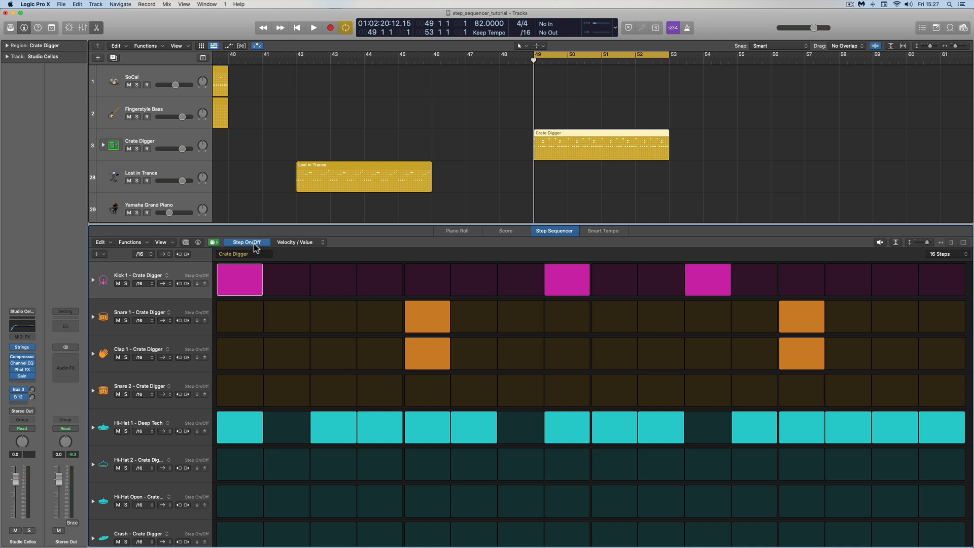
click(292, 281)
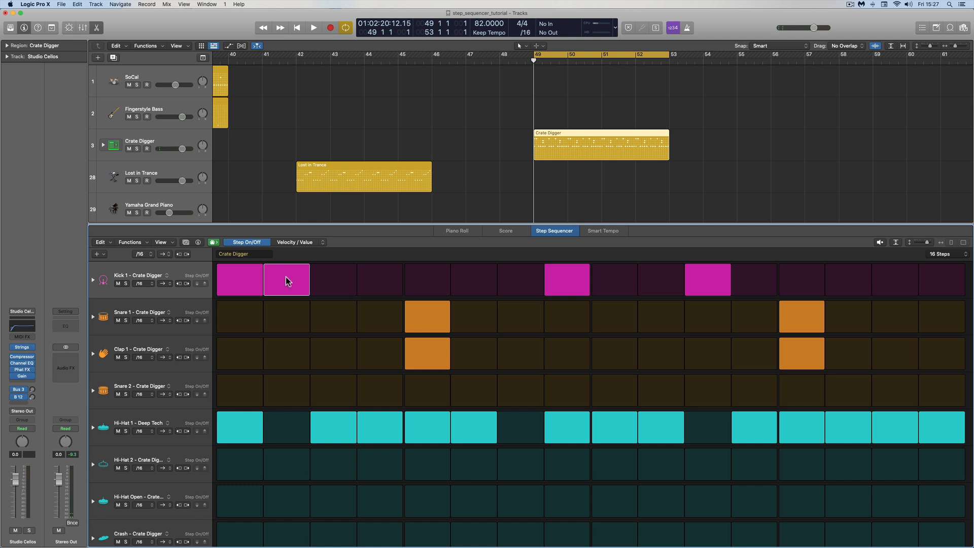
click(285, 278)
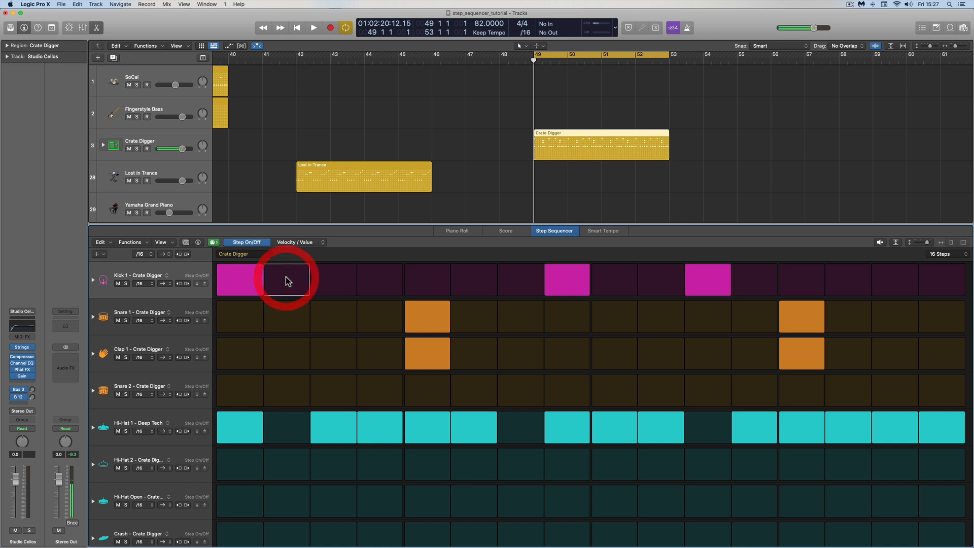
Switch to Velocity/Value editing and lower the velocities of the first Kick 1 step and the first active Snare 1 step.
click(315, 242)
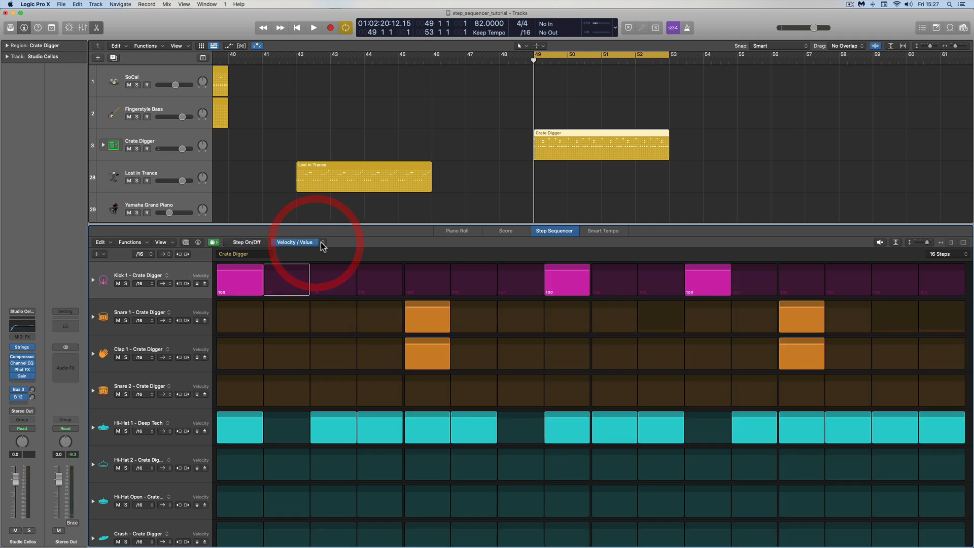
click(322, 243)
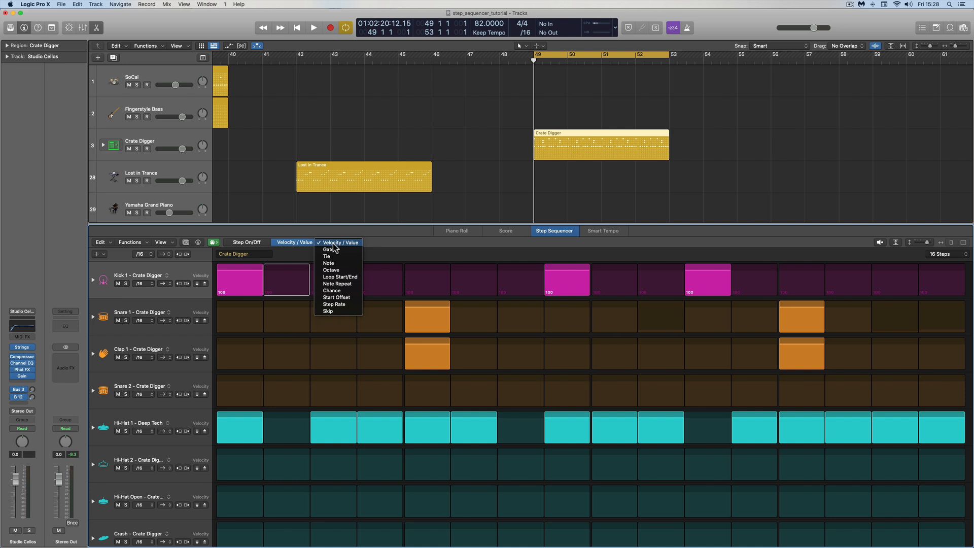
click(370, 242)
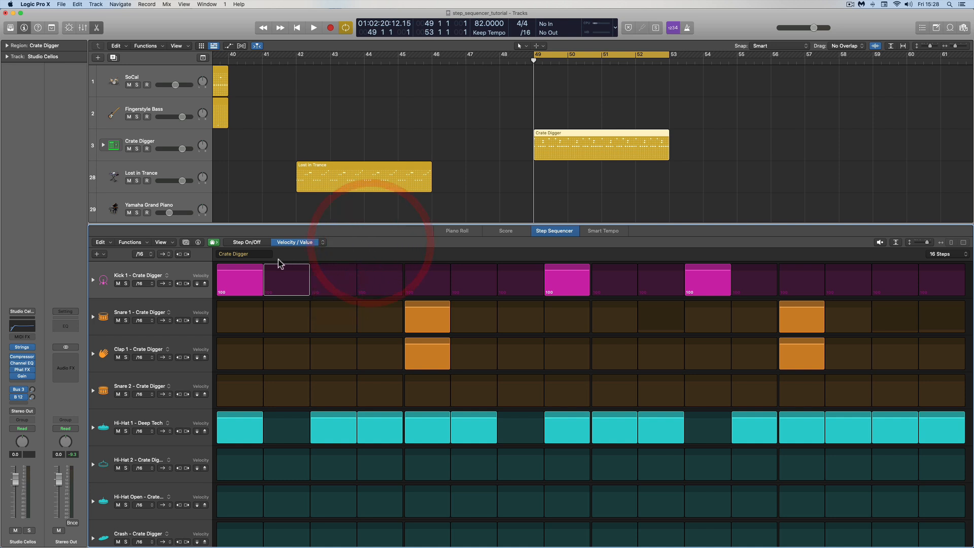
drag(242, 272, 243, 275)
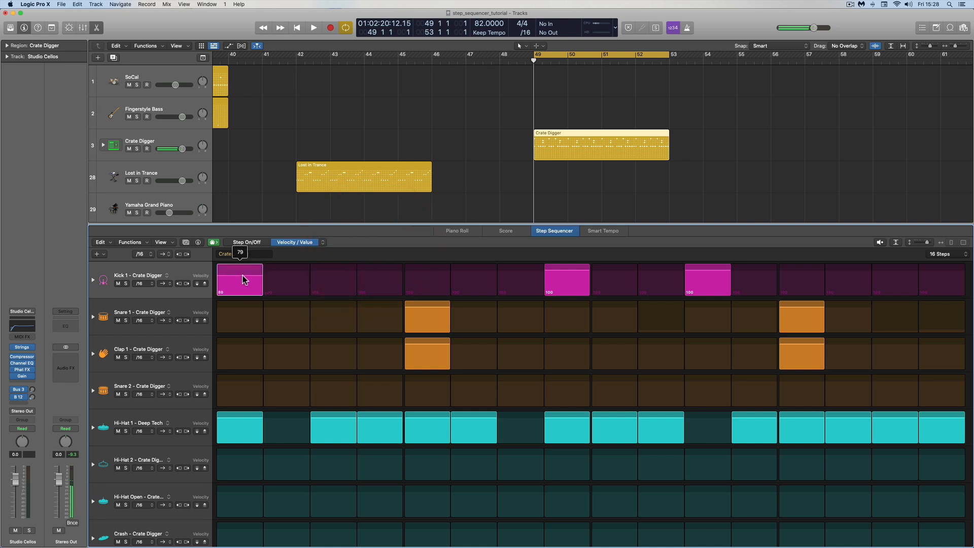
click(306, 242)
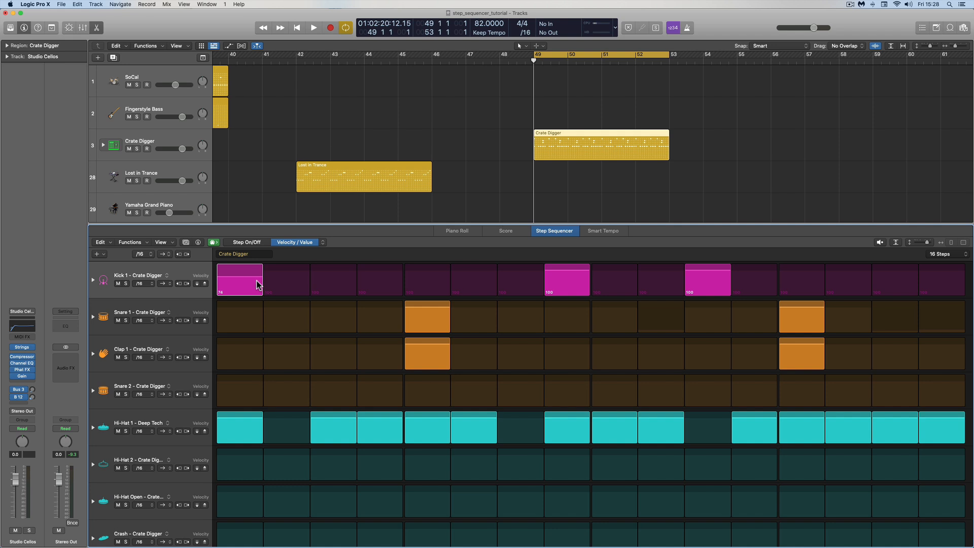
drag(253, 280, 256, 283)
click(430, 313)
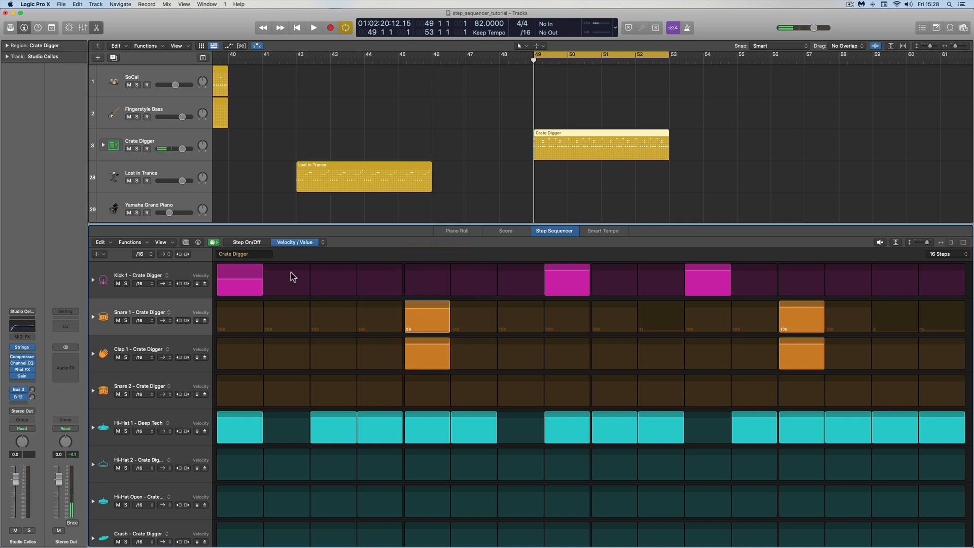
Set velocities on the inactive Kick 1 steps two to four, with about 42 on step two and 70 on step four.
click(291, 279)
drag(291, 281, 330, 275)
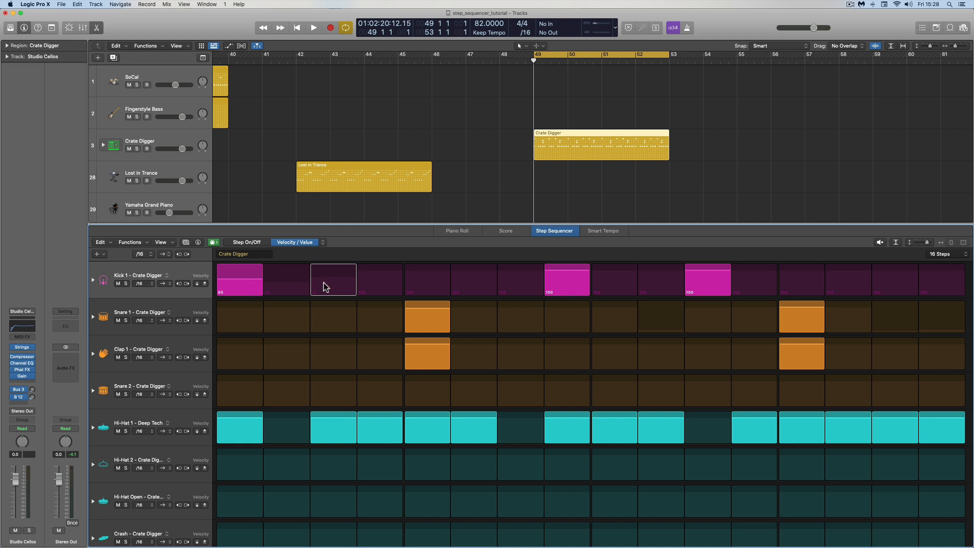
click(298, 286)
click(304, 283)
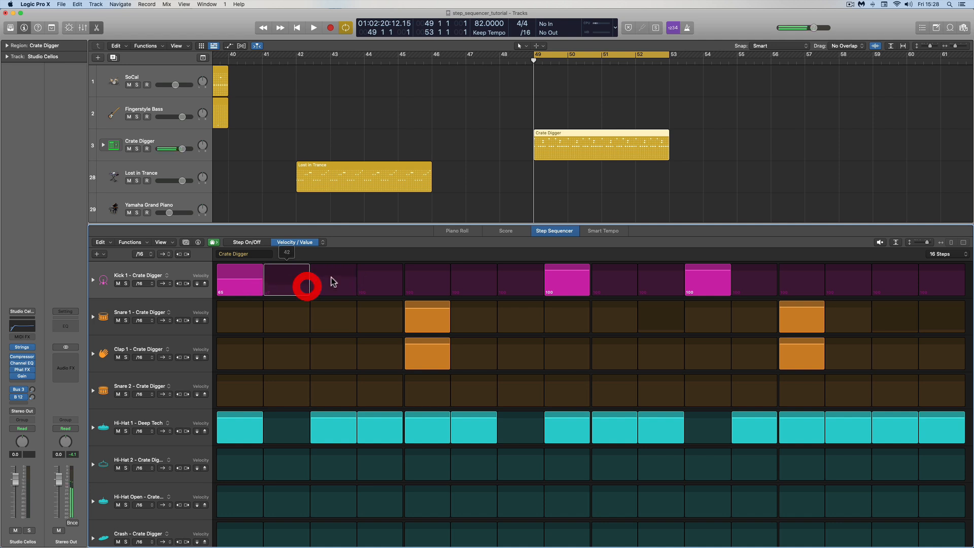
click(337, 280)
click(377, 281)
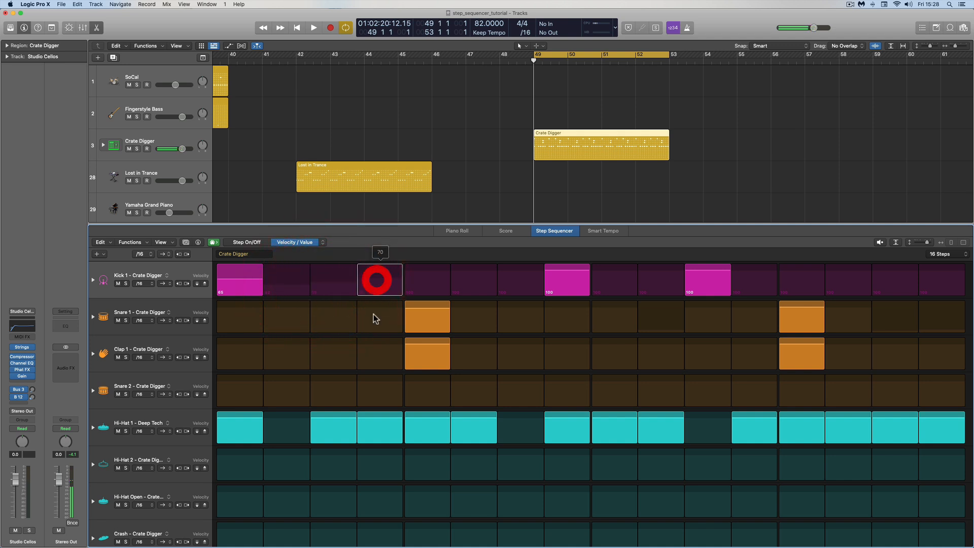
Activate Kick 1 steps two, three and four, and display their velocities.
click(247, 241)
click(287, 278)
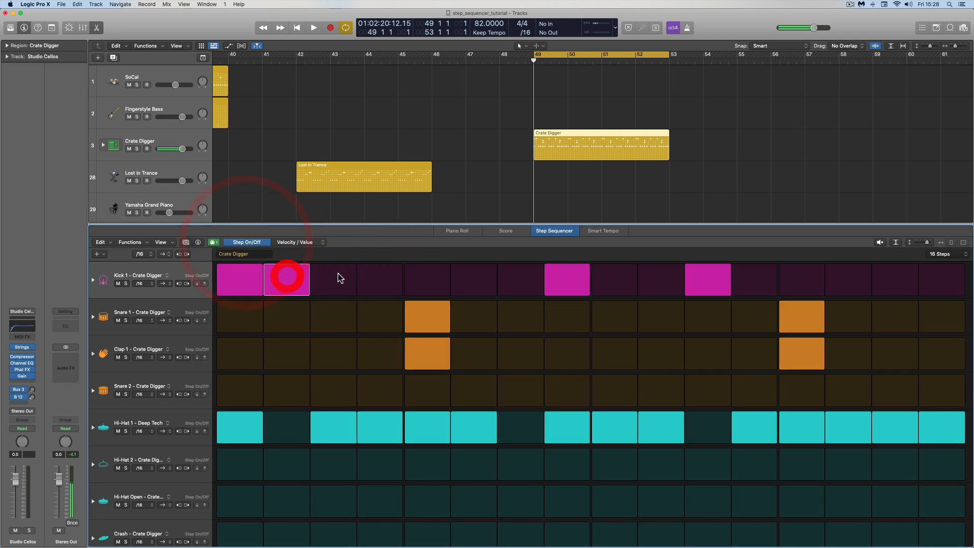
click(337, 277)
click(378, 280)
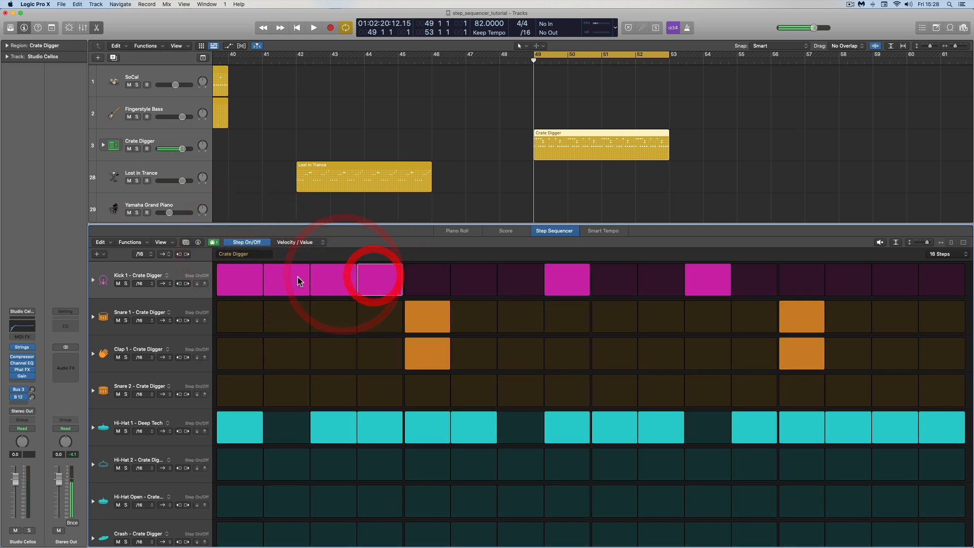
click(304, 242)
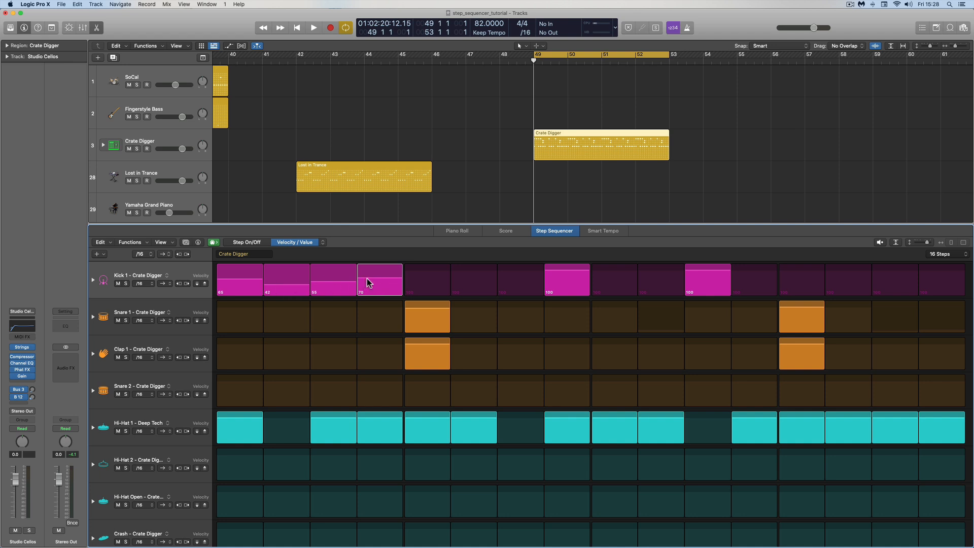
Turn off Kick 1 steps two, three and four in Step On/Off mode.
click(261, 243)
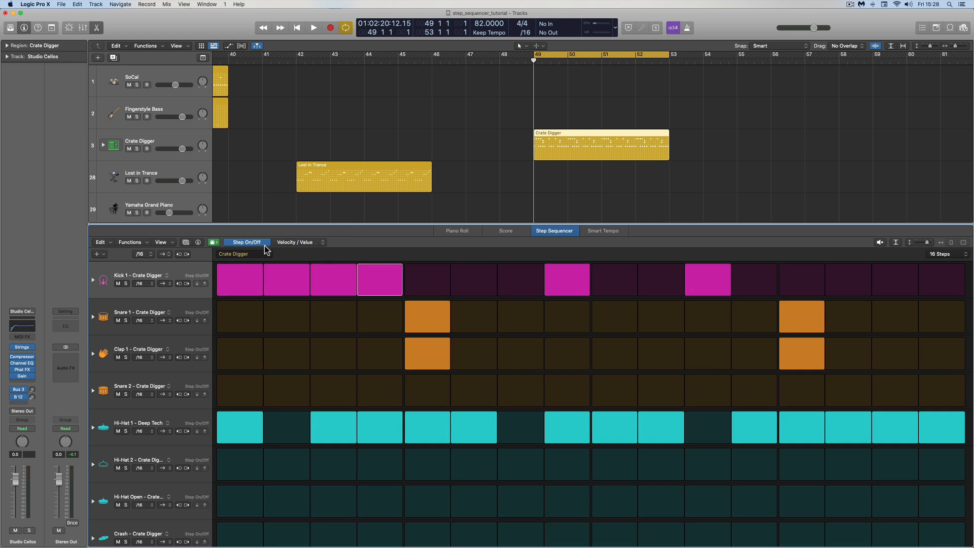
click(370, 274)
click(327, 276)
click(291, 276)
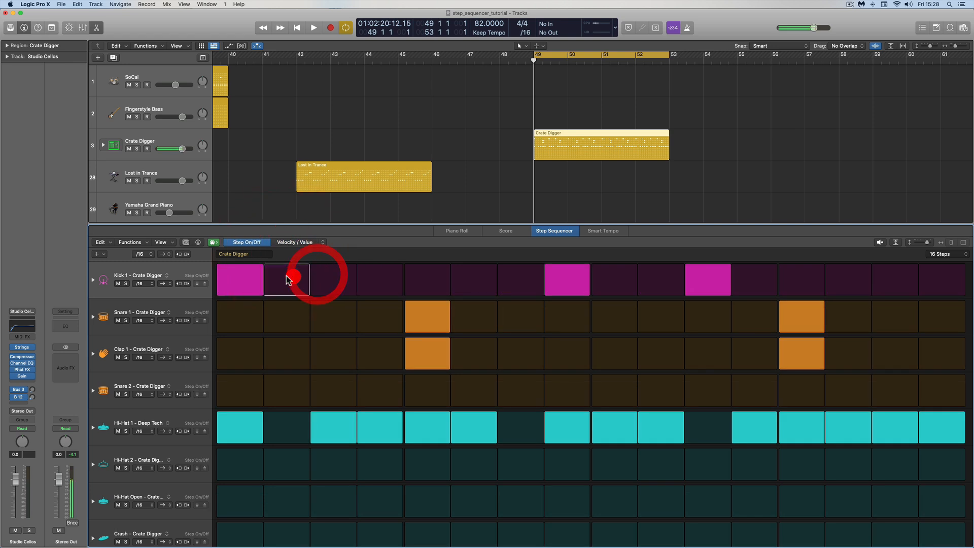
Shift all Kick 1 velocities up and down together in Velocity/Value mode, and reset the row to the default velocity of 100.
click(297, 243)
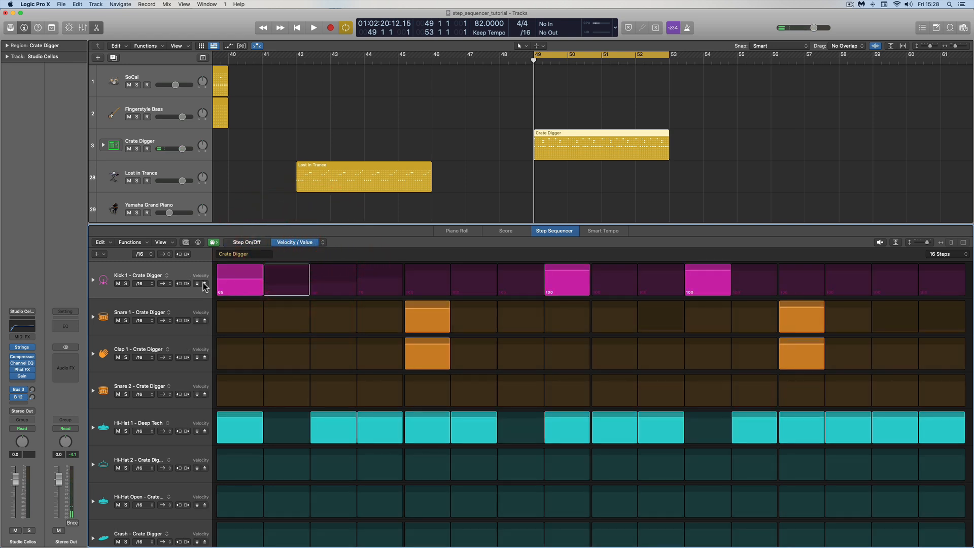
drag(202, 283, 203, 276)
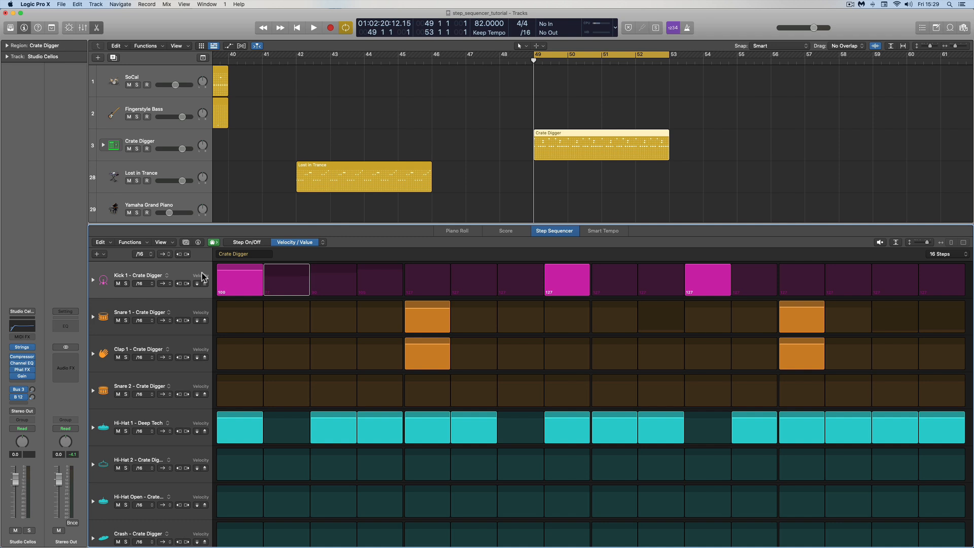
drag(202, 277, 201, 261)
drag(202, 256, 203, 297)
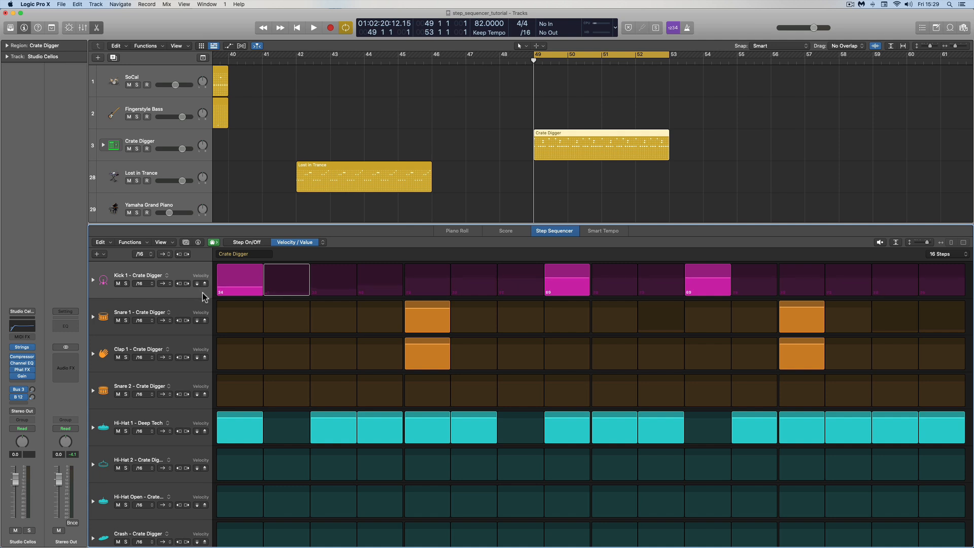
drag(202, 293, 204, 322)
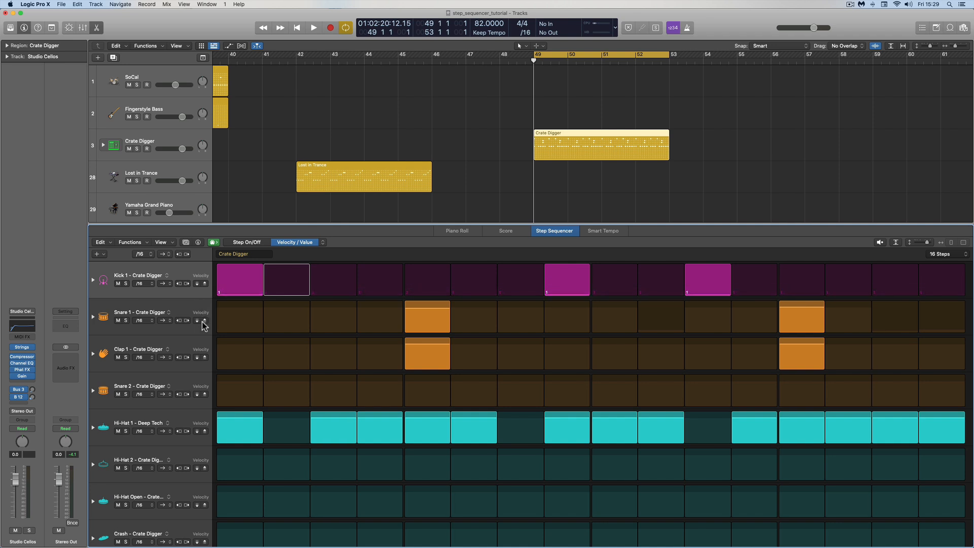
drag(202, 317, 203, 288)
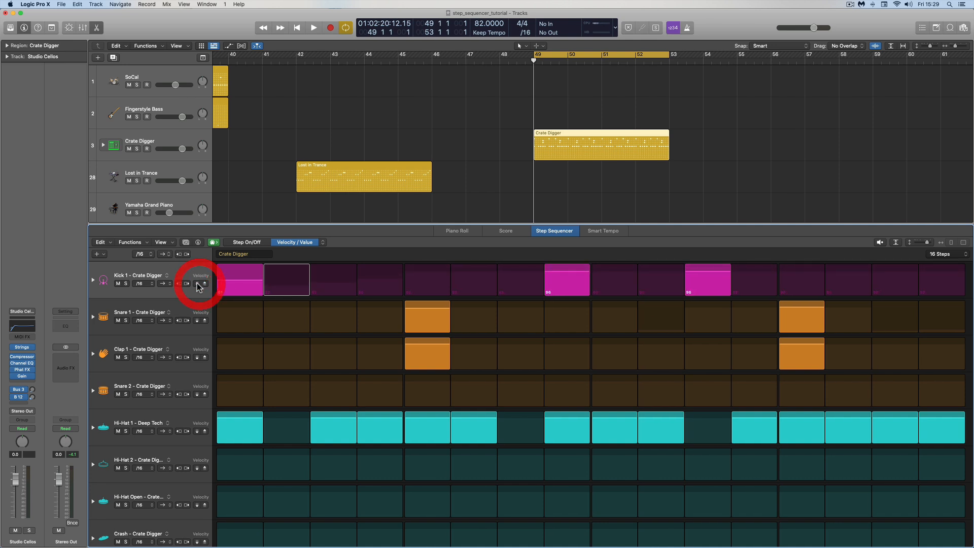
alt+click(202, 285)
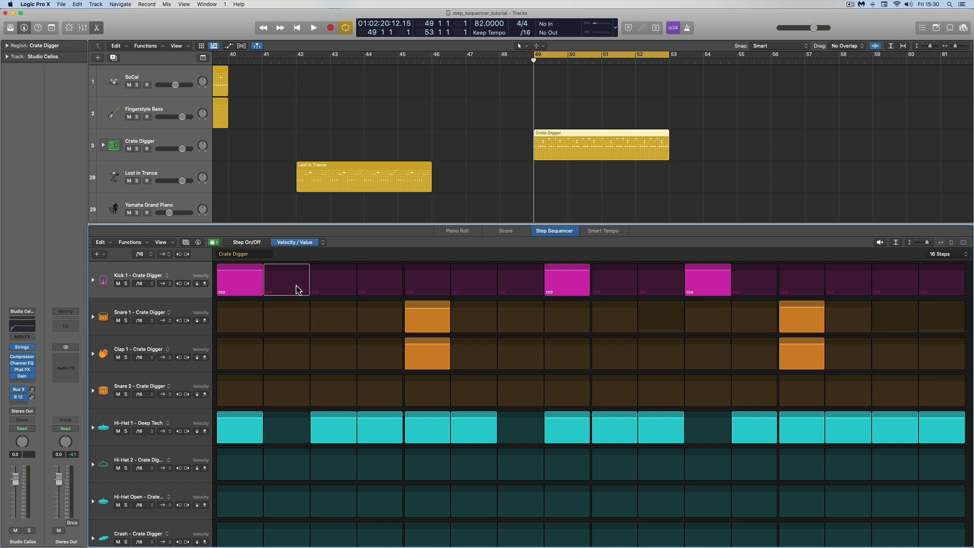
Return to Step On/Off mode, expand the Kick 1 row into its subrows, and view the available edit modes.
click(249, 242)
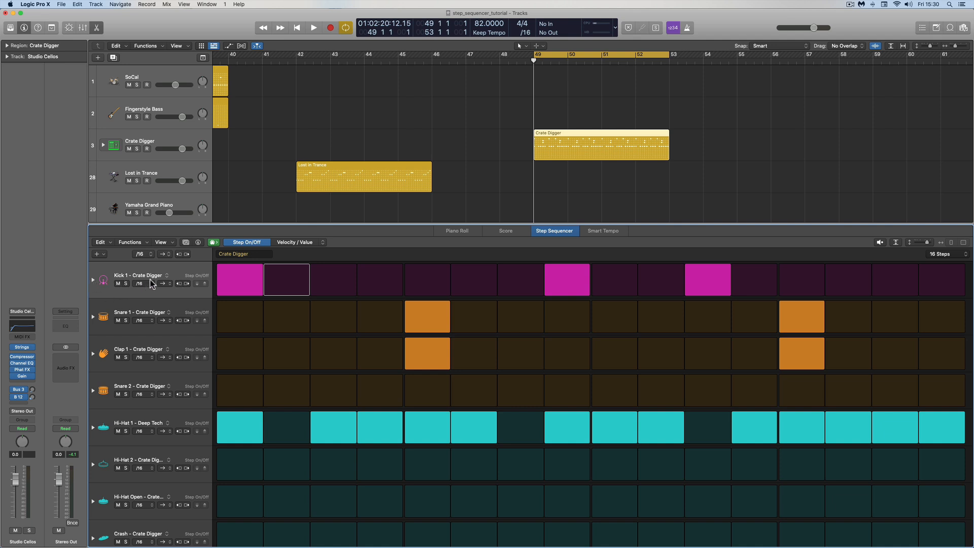
click(93, 280)
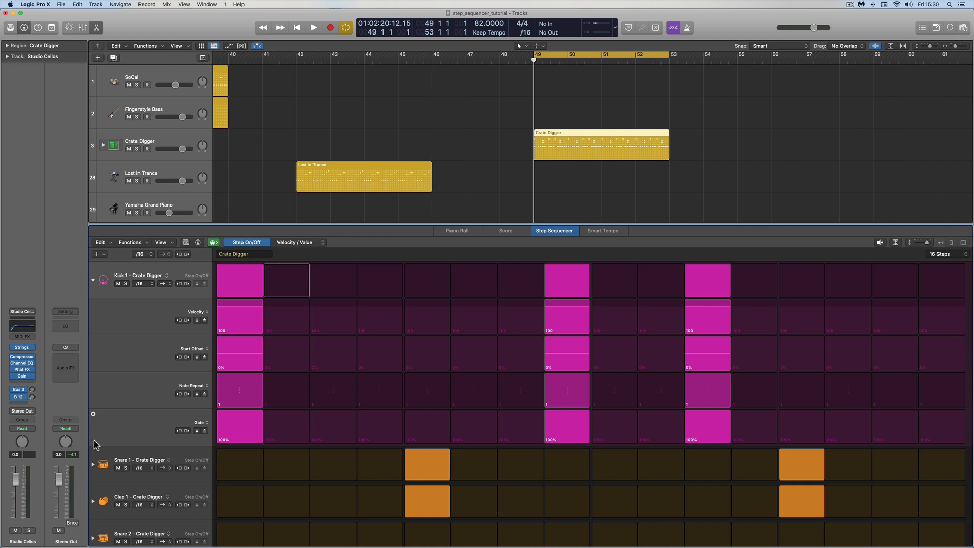
click(320, 241)
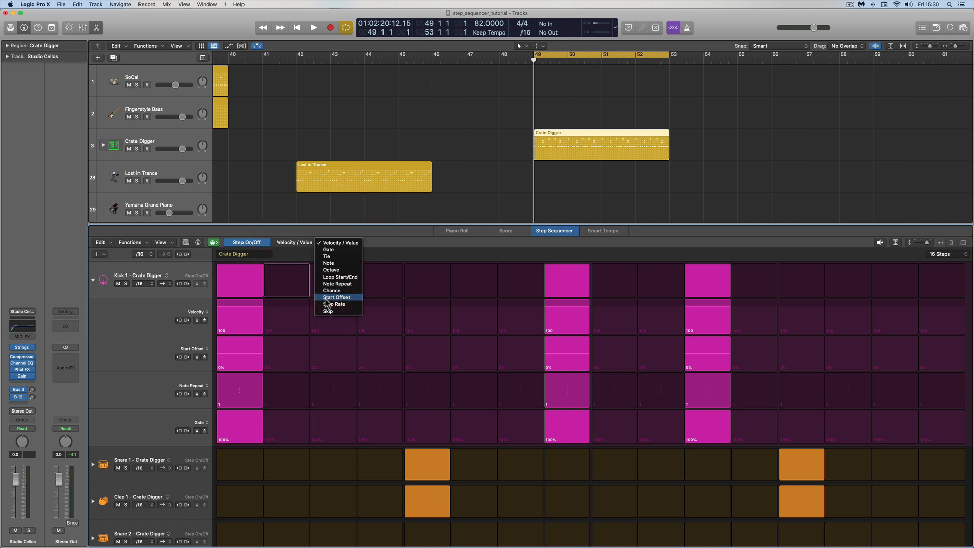
click(377, 245)
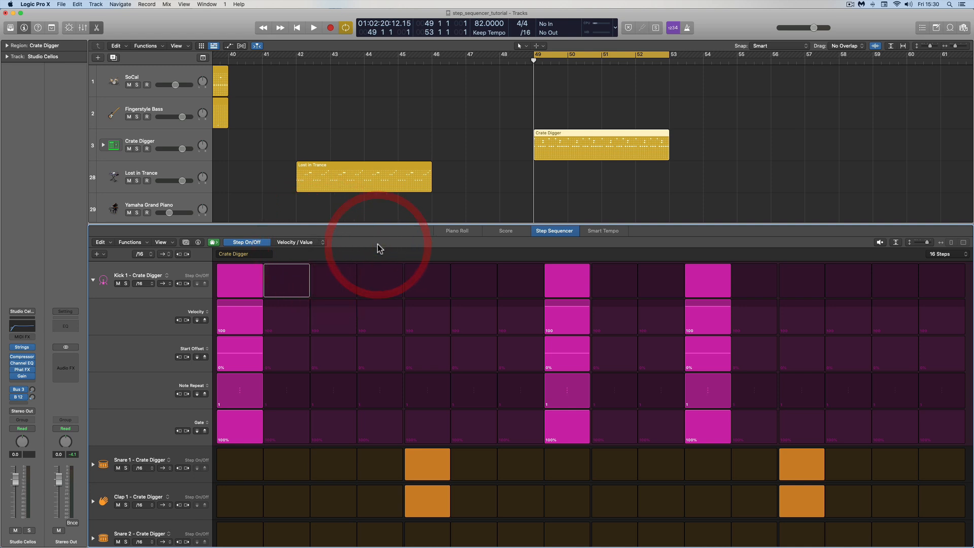
Turn Kick 1 steps three and four on and back off, keeping the first step active.
click(236, 274)
click(242, 246)
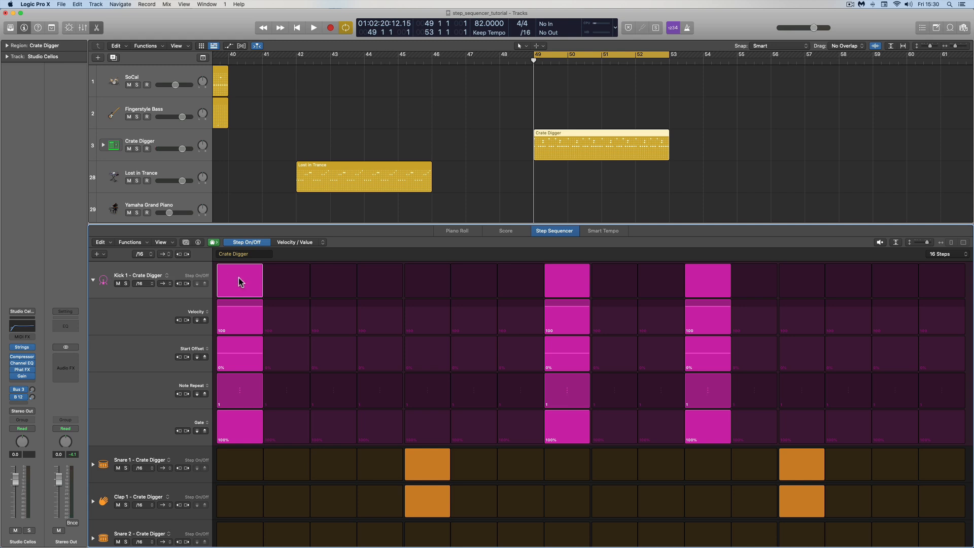
click(336, 271)
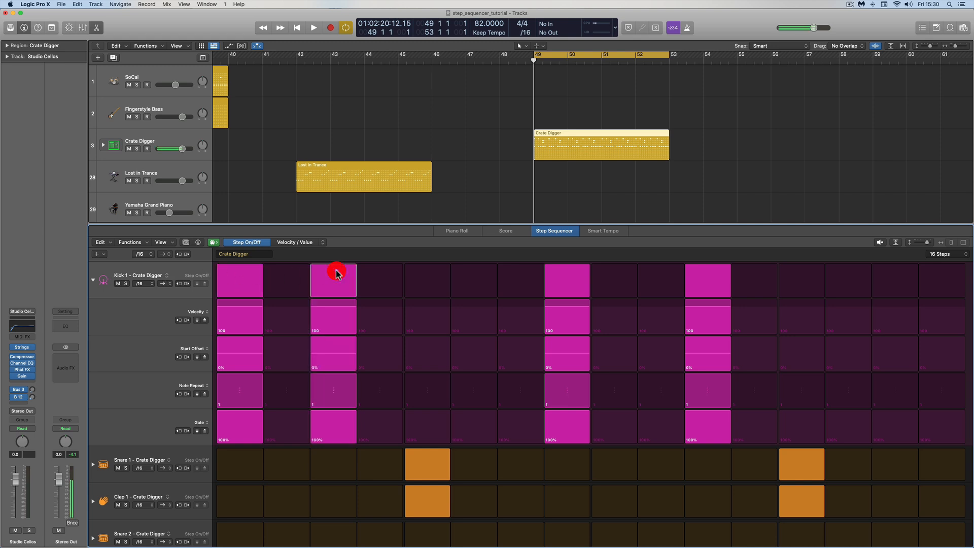
click(336, 274)
click(379, 275)
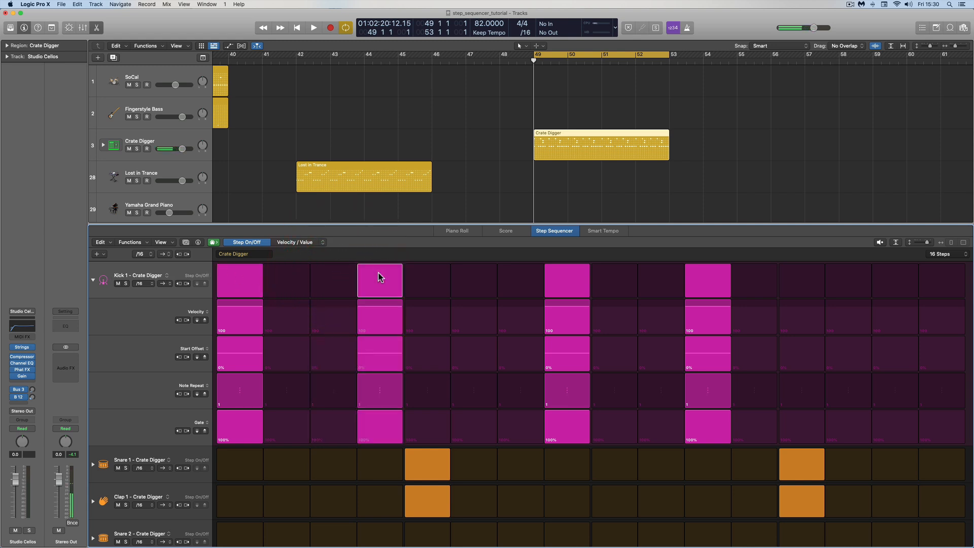
click(379, 276)
click(241, 280)
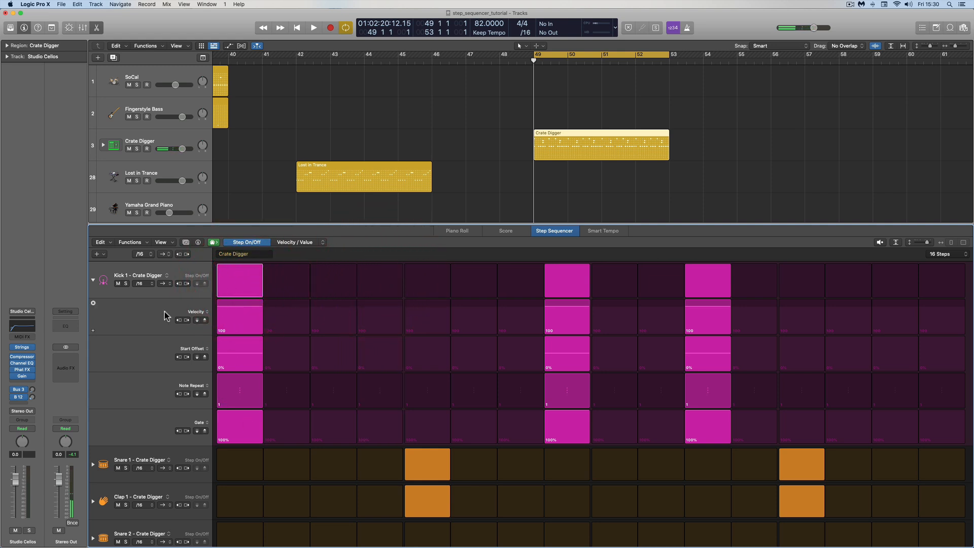
Set the first Kick 1 step to velocity 67, start offset about 15%, note repeat 2 and gate about 64% in the subrows.
drag(235, 311, 238, 351)
drag(239, 378, 240, 424)
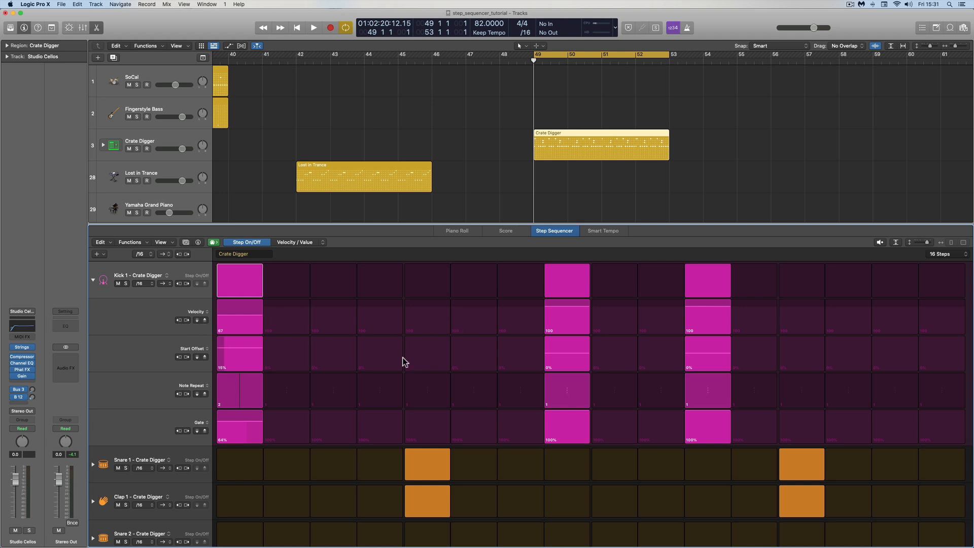
Shift the Velocity and Start Offset subrows of Kick 1 as a whole, and reset them to 100 and 0%.
drag(200, 320, 202, 355)
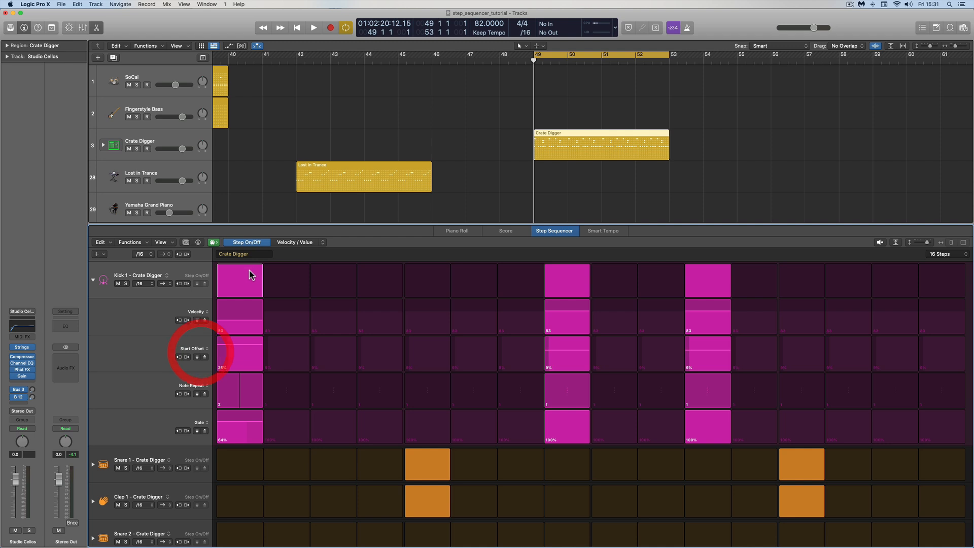
click(200, 356)
click(198, 320)
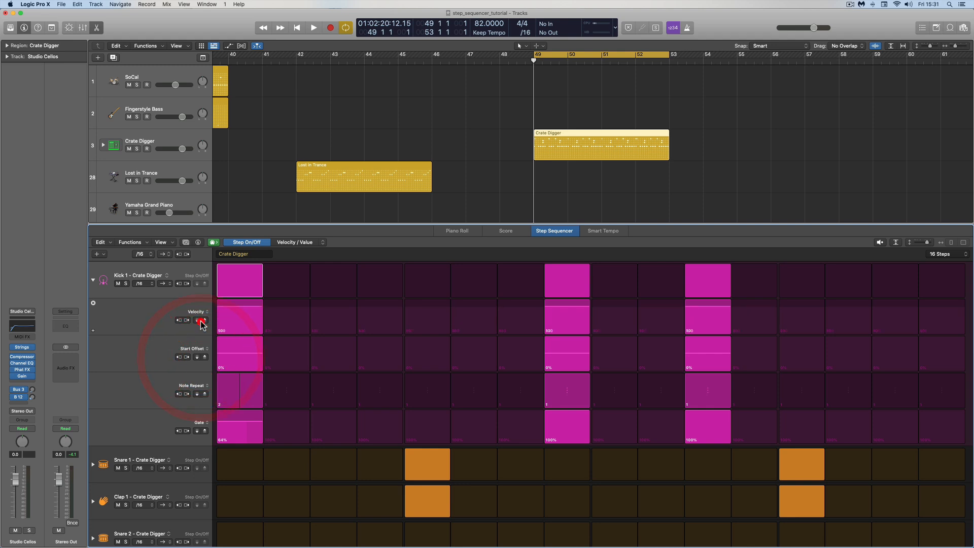
Reset the Gate and Note Repeat subrows of Kick 1 to 100% and 1, and collapse the row.
click(200, 430)
click(200, 394)
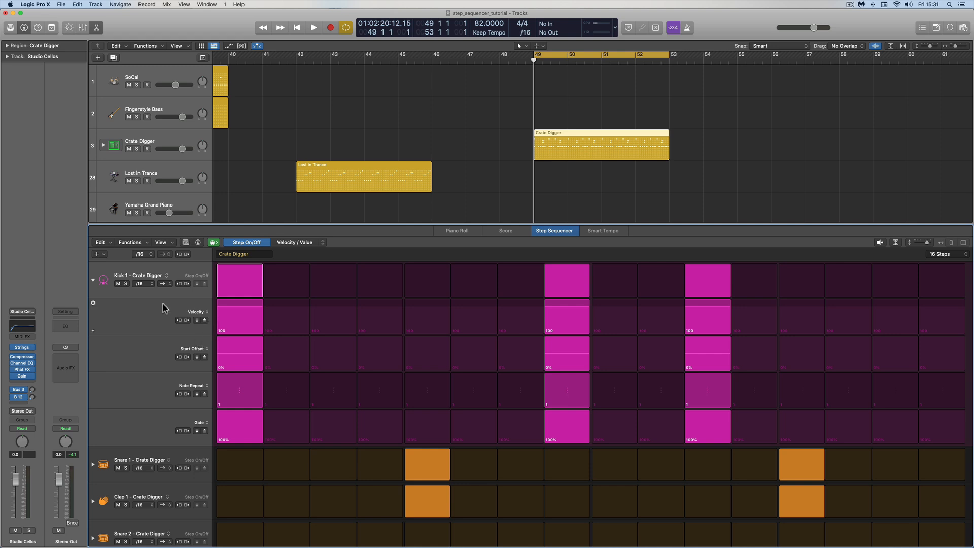
click(93, 281)
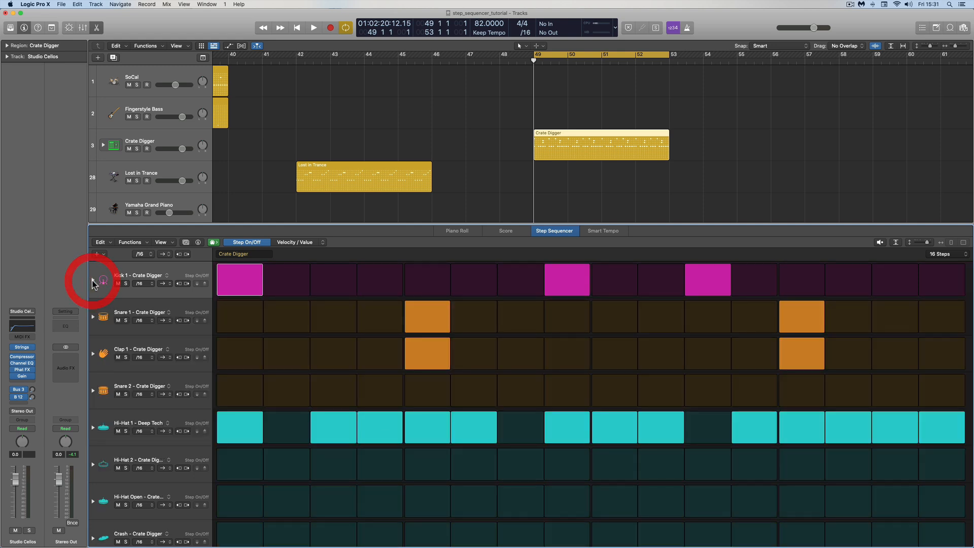
Switch to Velocity/Value mode and draw lower velocities across the first four Kick 1 steps, with the first at 57.
click(294, 243)
mouse_move(240, 271)
mouse_down()
mouse_move(245, 282)
mouse_move(381, 283)
mouse_up()
click(279, 283)
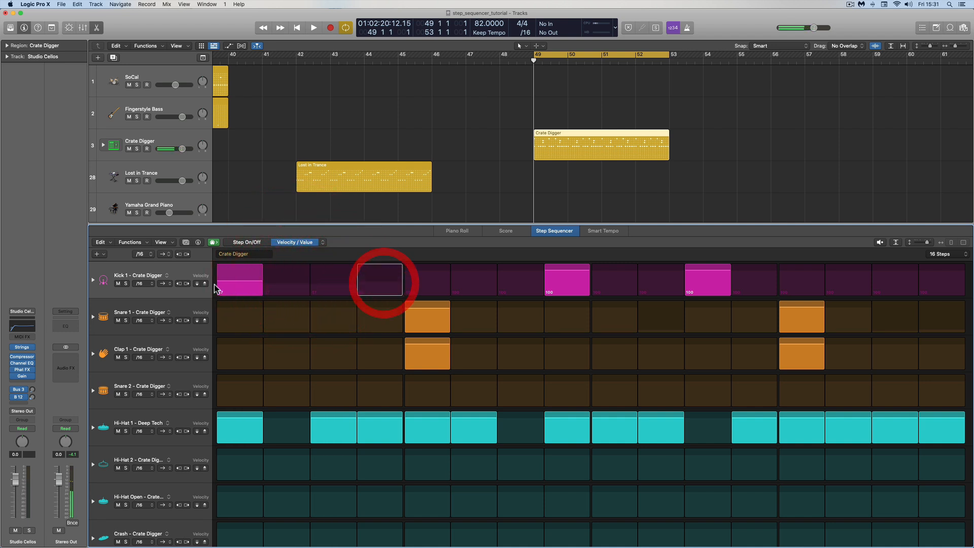
Rotate the whole Kick 1 row several steps to the right and back to its starting position, twice.
click(187, 283)
click(187, 284)
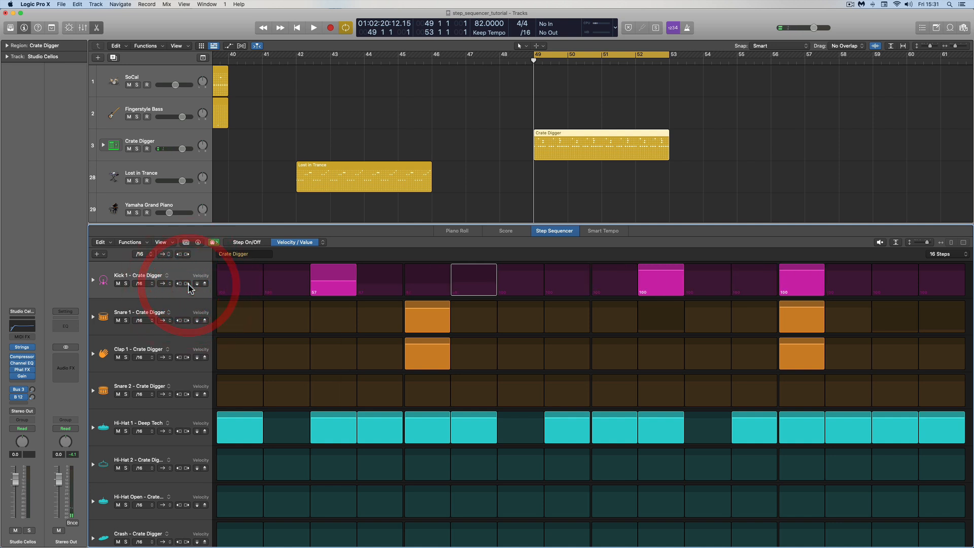
click(187, 284)
click(179, 284)
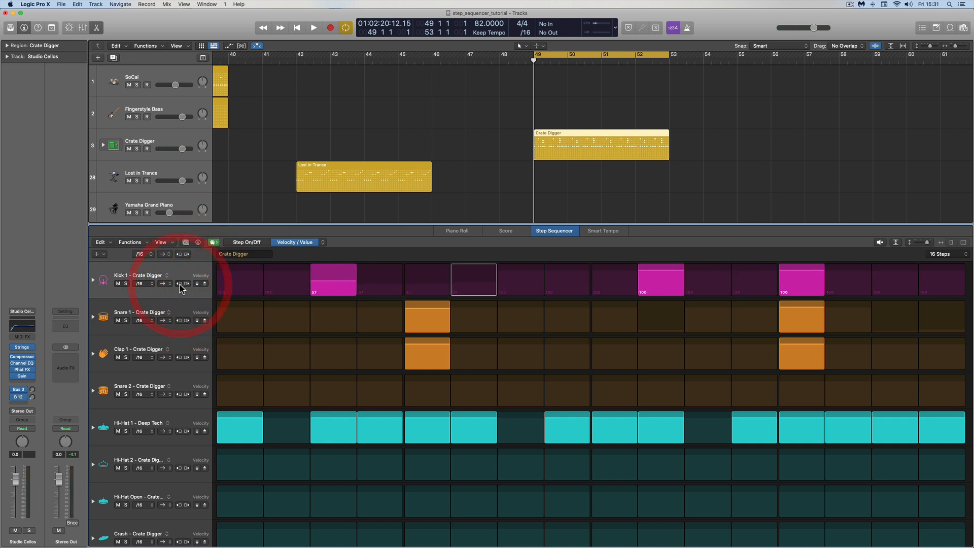
click(180, 284)
click(180, 284)
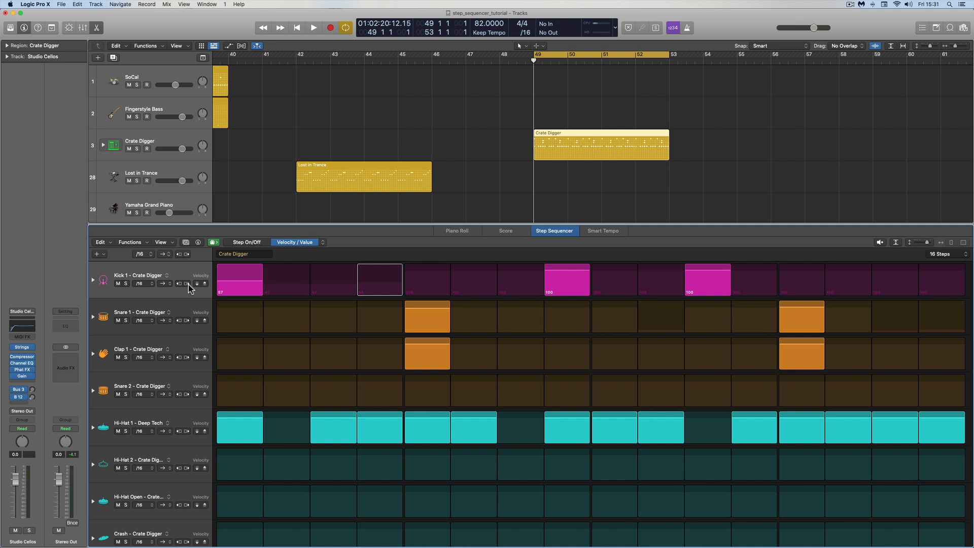
click(187, 284)
click(188, 284)
click(188, 284)
click(180, 284)
click(179, 284)
click(180, 284)
Expand Kick 1, rotate only its Velocity subrow four steps to the right, and return to Step On/Off mode.
click(93, 281)
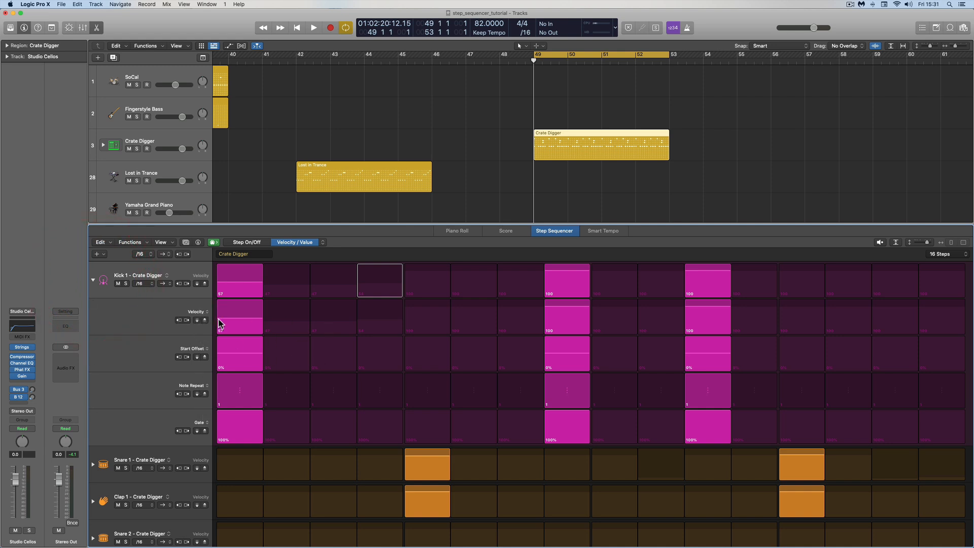
click(187, 320)
click(188, 320)
click(187, 320)
click(187, 320)
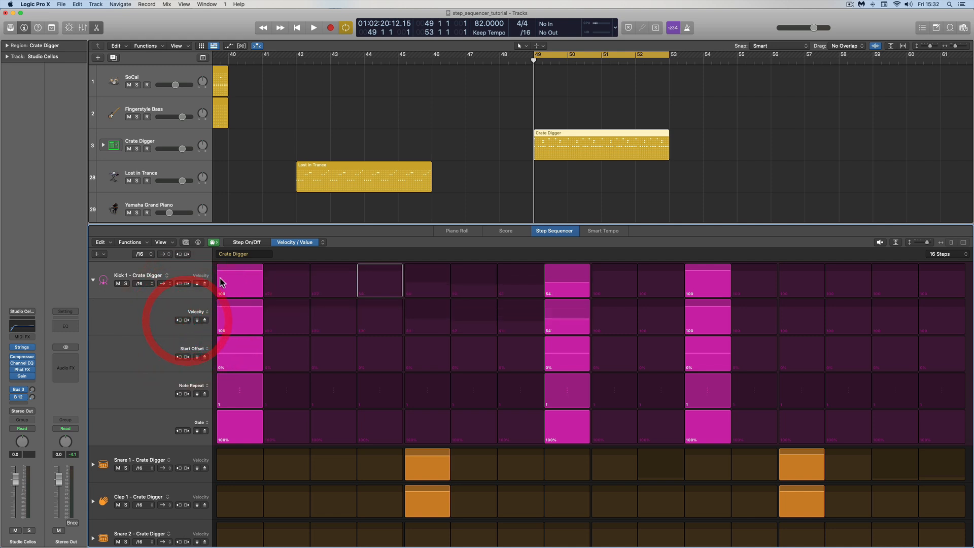
click(258, 243)
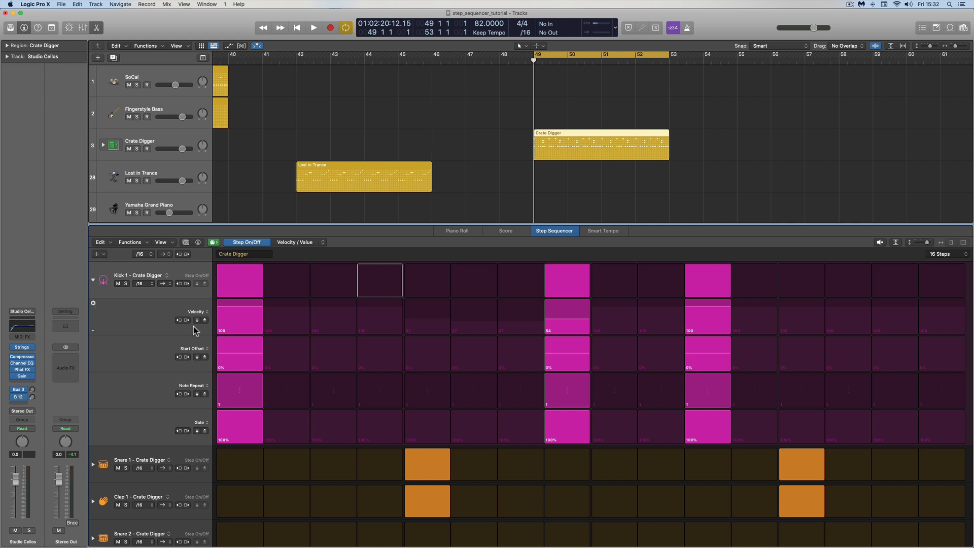
Rotate the Kick 1 Velocity subrow four steps back to the left, and nudge it one step right and back.
click(177, 319)
click(177, 319)
click(177, 319)
click(177, 321)
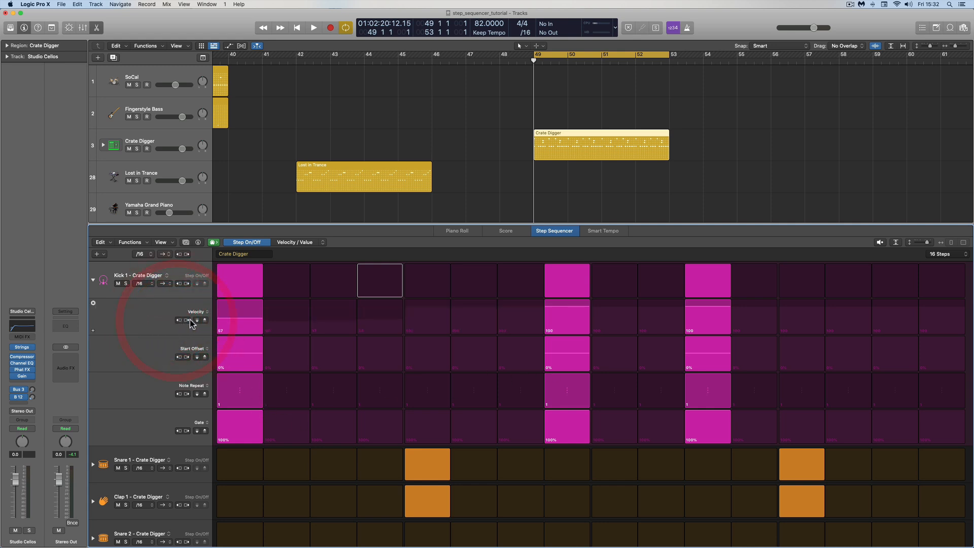
click(186, 320)
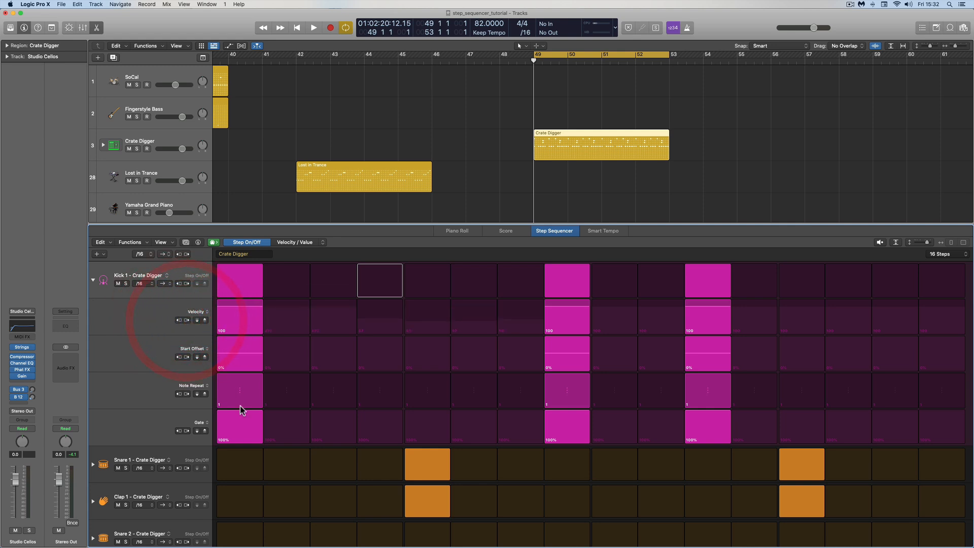
click(178, 322)
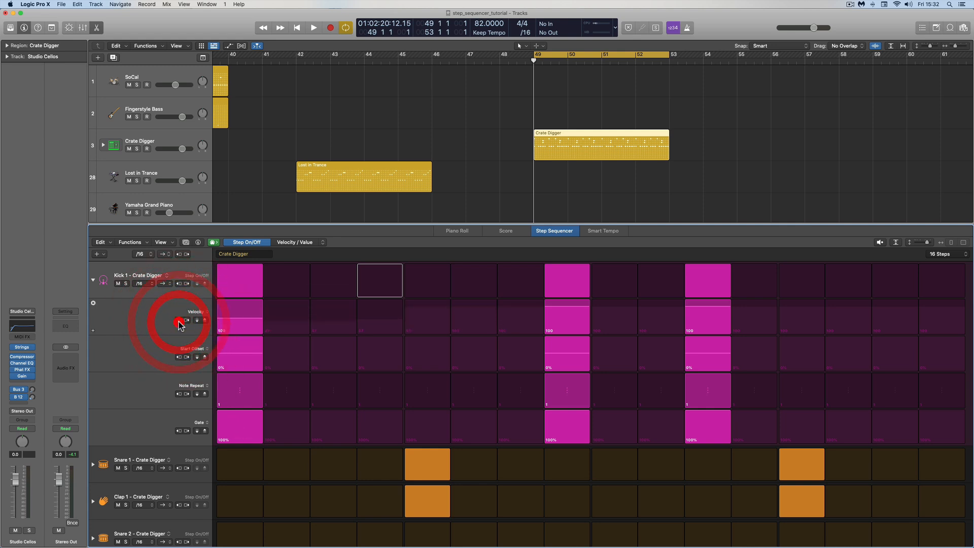
Draw start offsets across the first four Kick 1 steps, the first at 35%, and rotate the Start Offset subrow right and back.
mouse_move(235, 354)
mouse_down()
mouse_move(261, 345)
mouse_move(292, 359)
mouse_move(328, 358)
mouse_move(332, 342)
mouse_move(387, 341)
mouse_up()
click(188, 357)
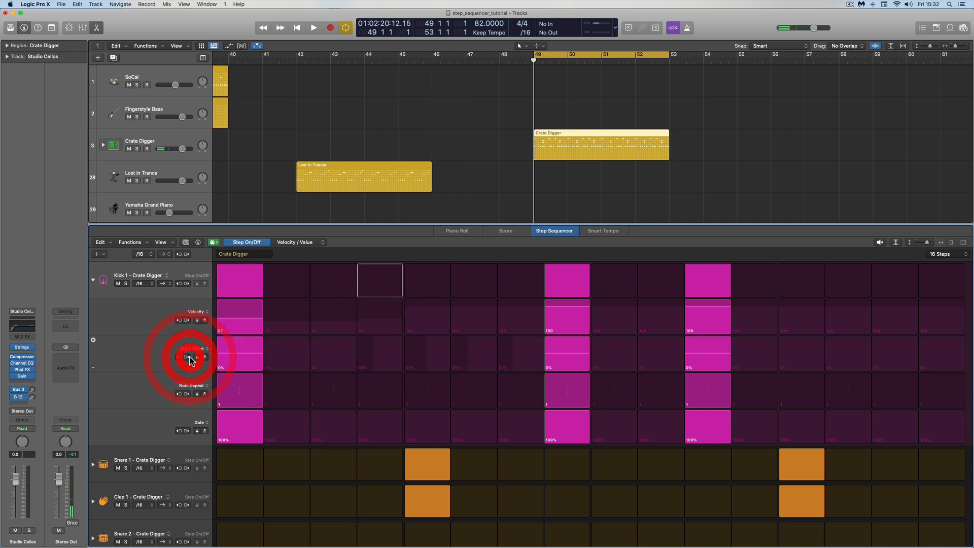
click(189, 357)
click(179, 357)
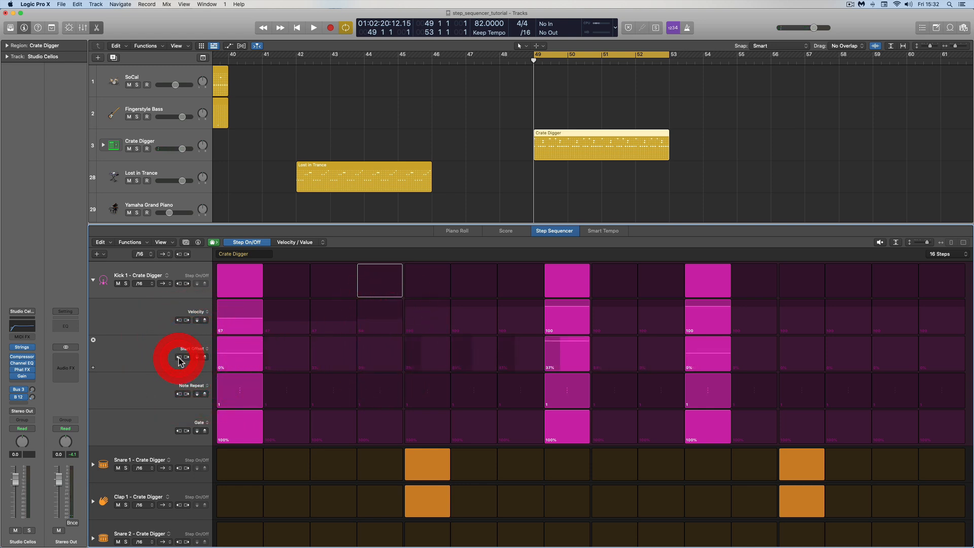
click(178, 357)
click(179, 357)
click(178, 357)
click(178, 357)
click(178, 357)
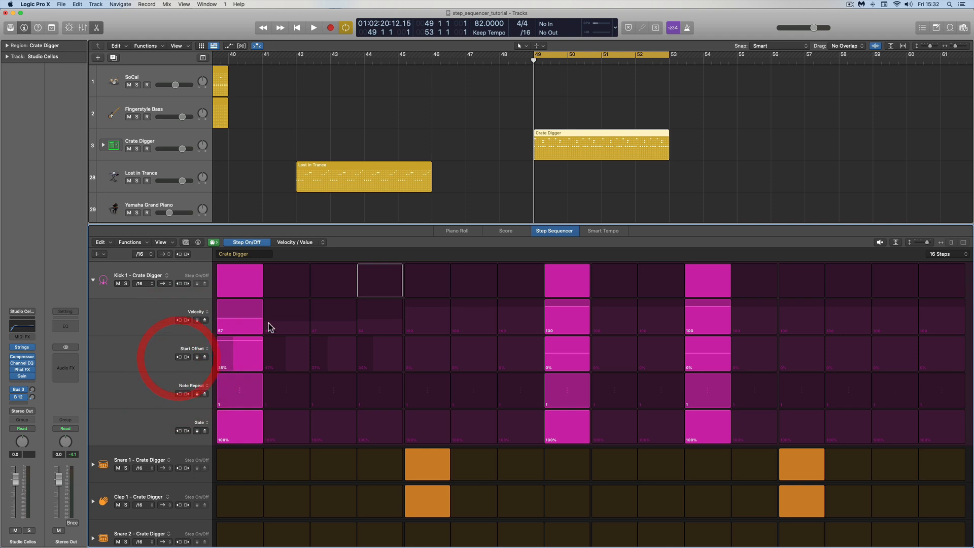
Draw note repeats across the first three Kick 1 steps, the first at 2, and rotate the Note Repeat subrow right and back.
drag(239, 401, 332, 394)
click(187, 394)
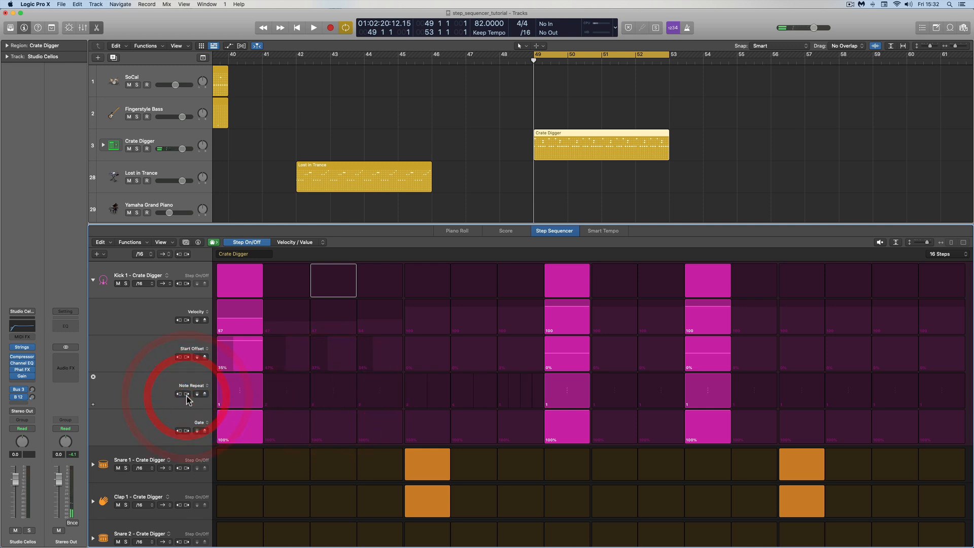
click(179, 395)
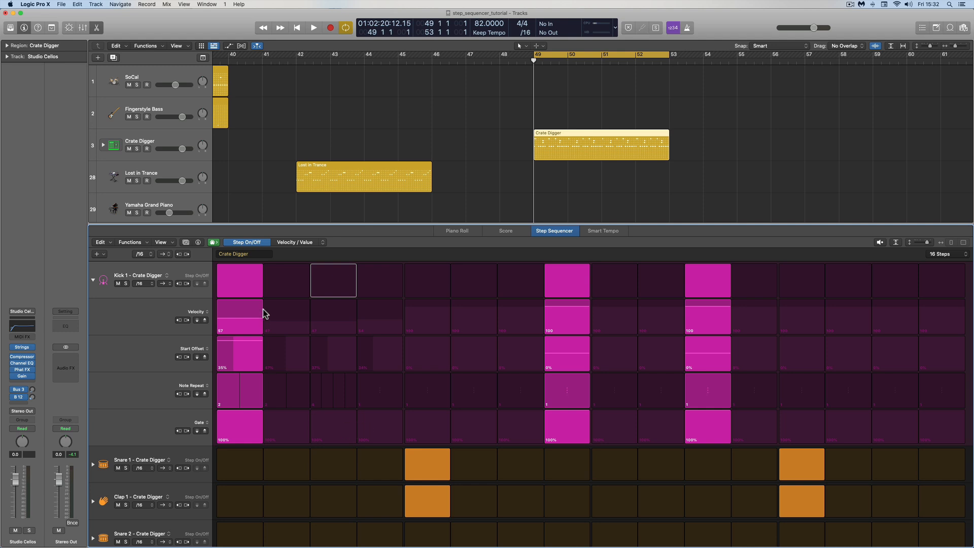
Draw shorter gates from the first Kick 1 step onward, the first at 65%, and rotate the Gate subrow right and back.
drag(228, 432, 235, 423)
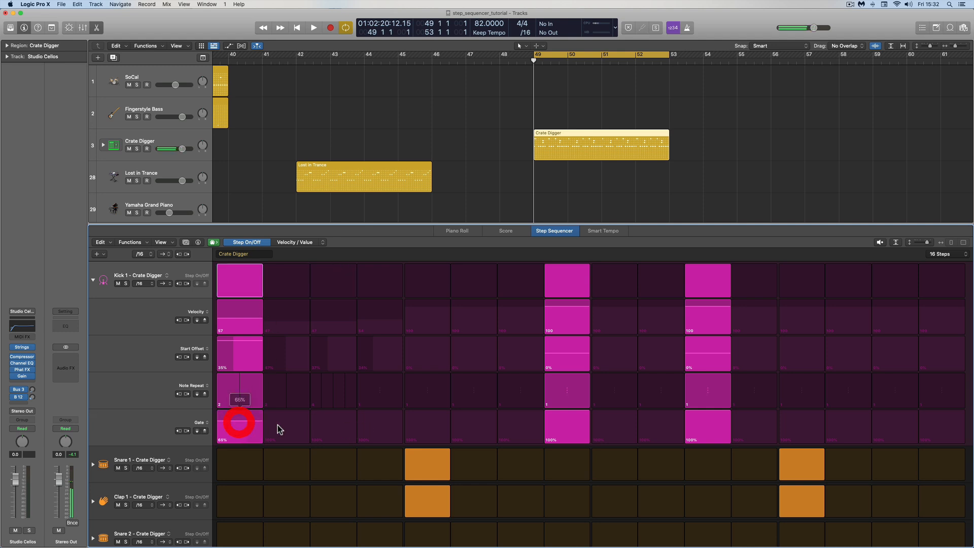
drag(338, 425, 420, 431)
click(187, 430)
click(188, 430)
click(187, 431)
click(179, 430)
click(179, 430)
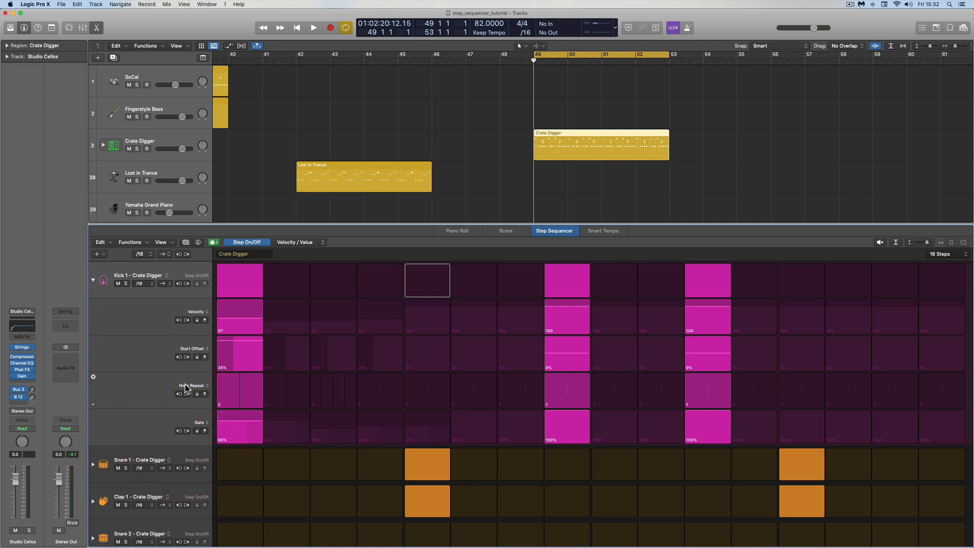
Reset the Kick 1 subrows to gate 100%, note repeat 1, start offset 0% and velocity 100.
click(199, 431)
click(199, 394)
click(198, 357)
click(198, 320)
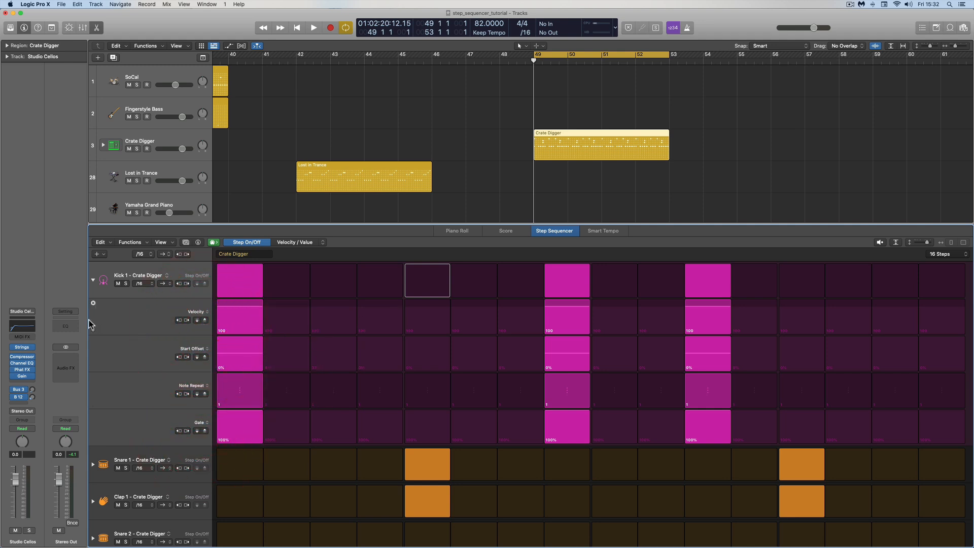
Add a fifth subrow below Gate in Kick 1, view the edit modes it can hold, and delete it again.
click(93, 445)
click(201, 459)
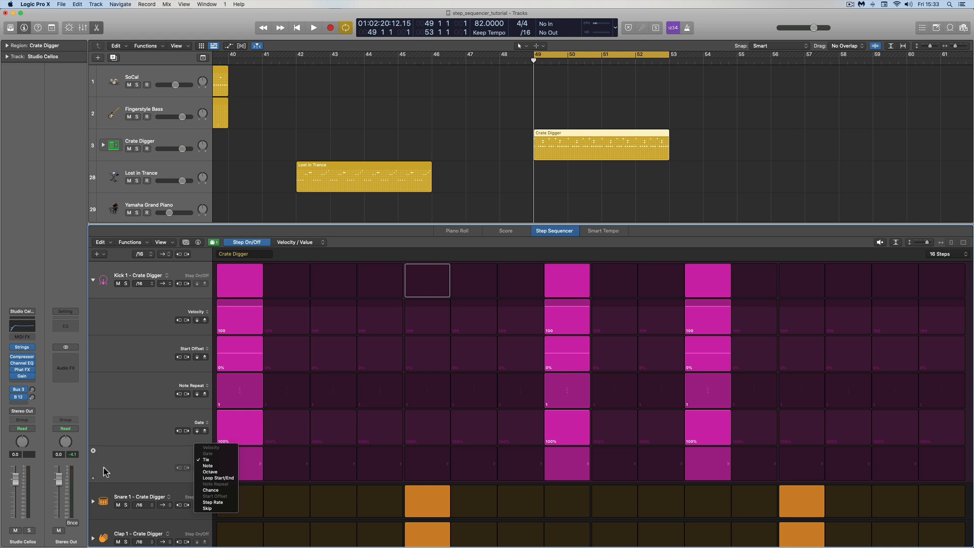
click(98, 447)
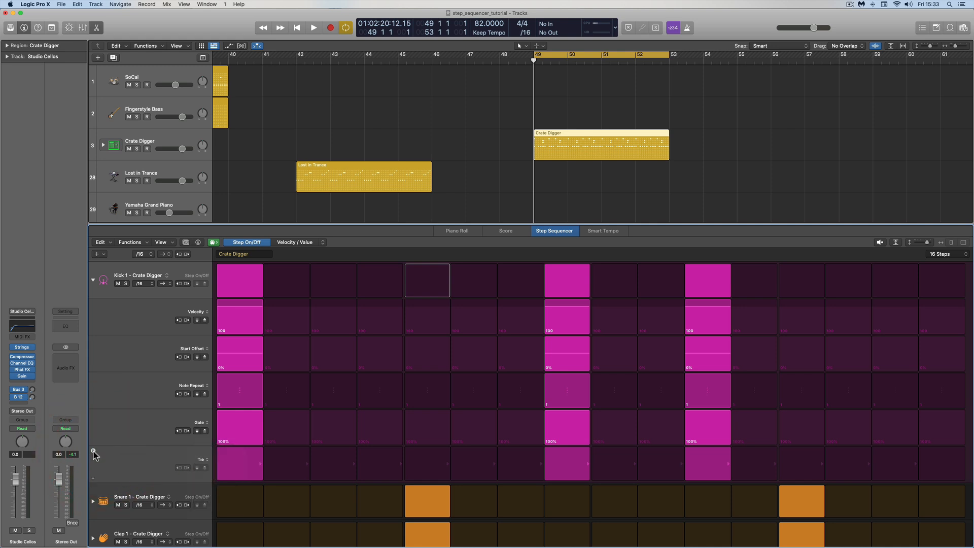
click(92, 450)
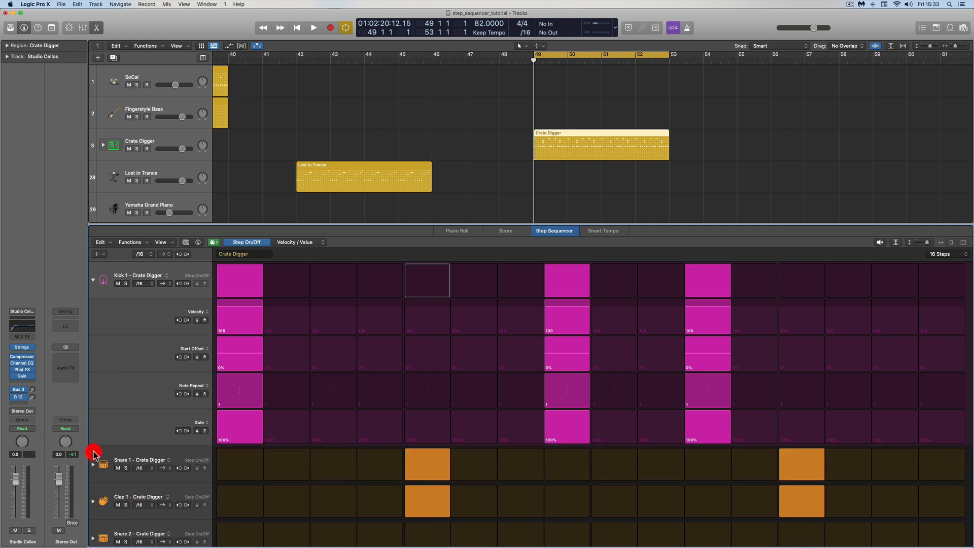
Collapse Kick 1 and, in Velocity/Value mode, set the first step's velocity to 59 and edit the inactive steps beside it.
click(93, 282)
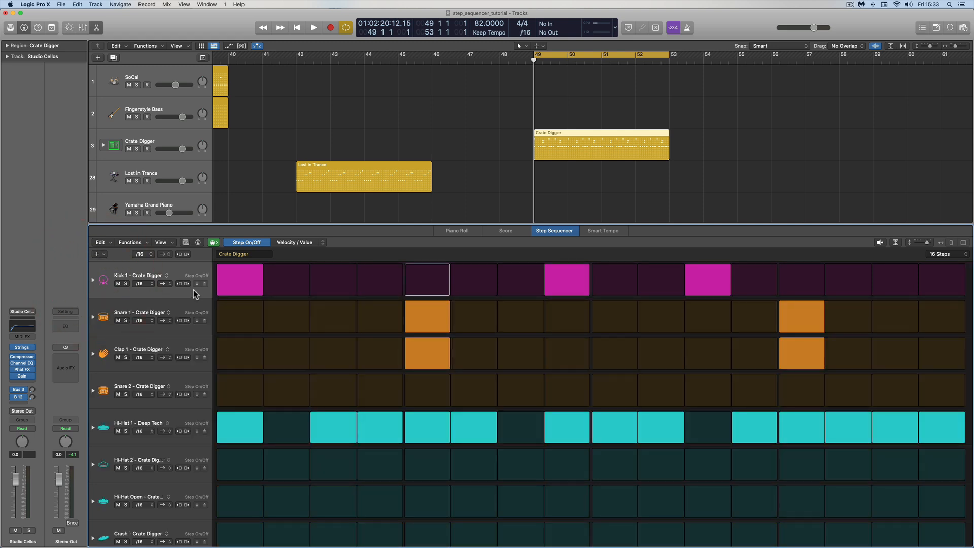
click(240, 278)
click(308, 242)
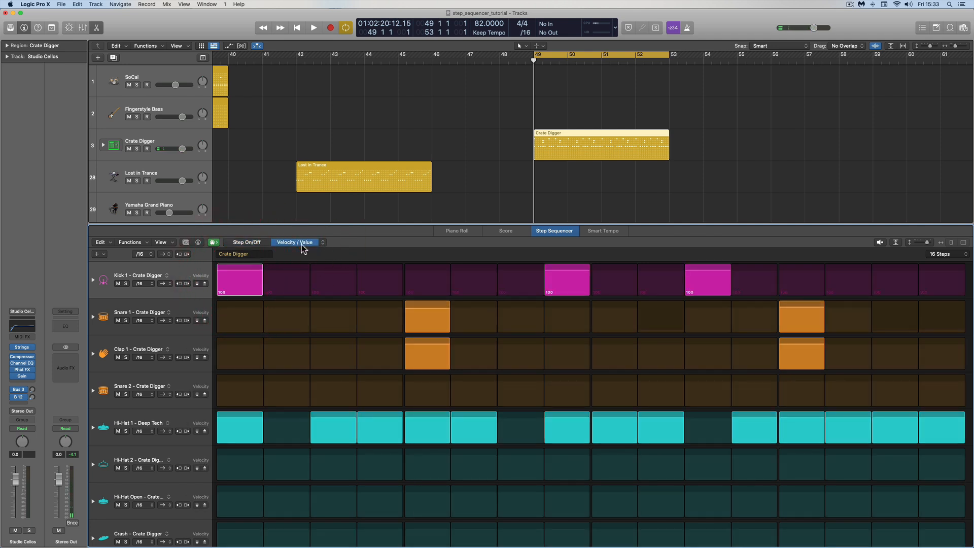
drag(251, 279, 289, 311)
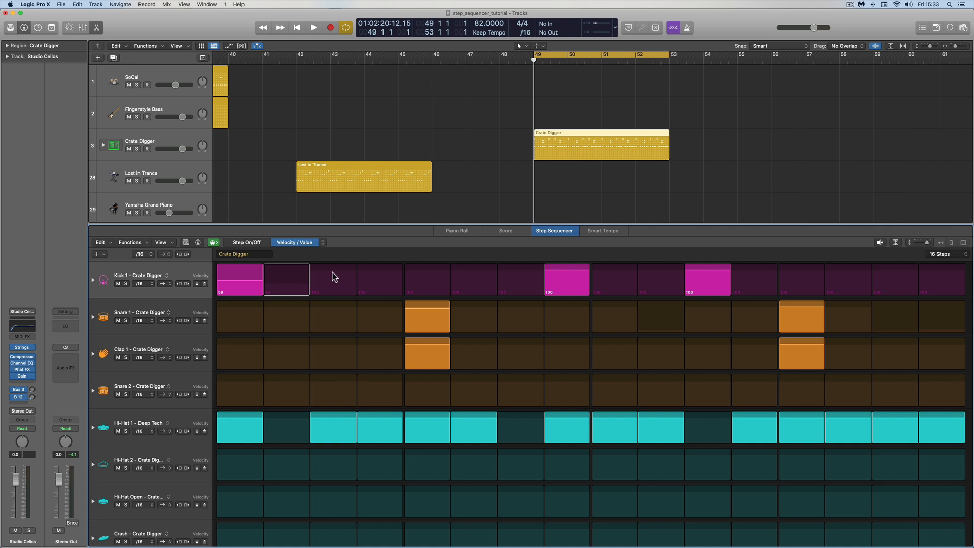
click(381, 280)
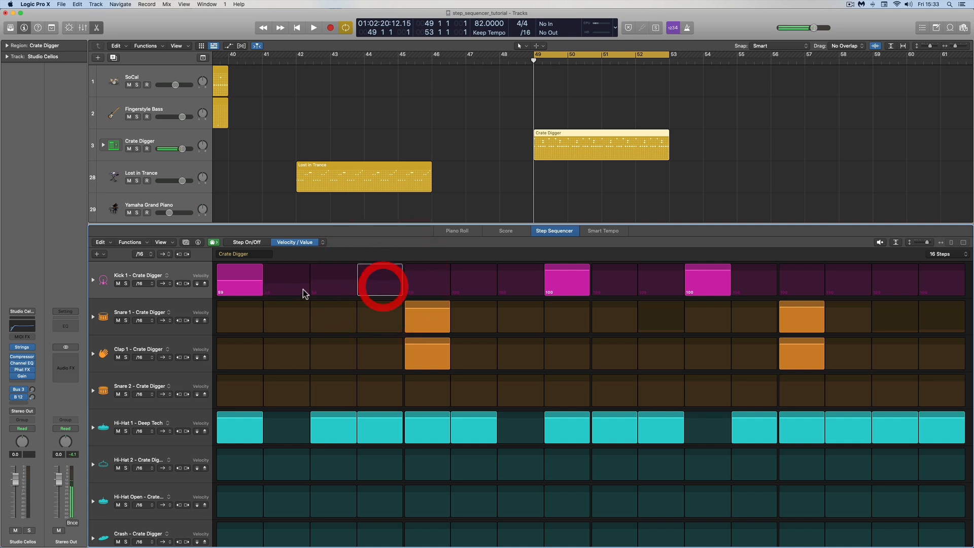
Switch the pattern's edit mode to Tie and back to Velocity/Value.
click(323, 243)
click(323, 272)
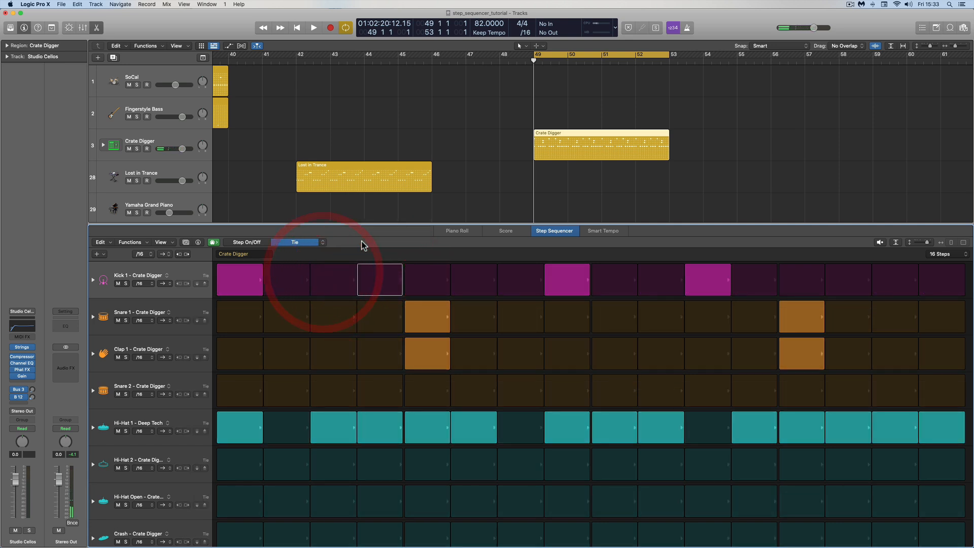
click(320, 244)
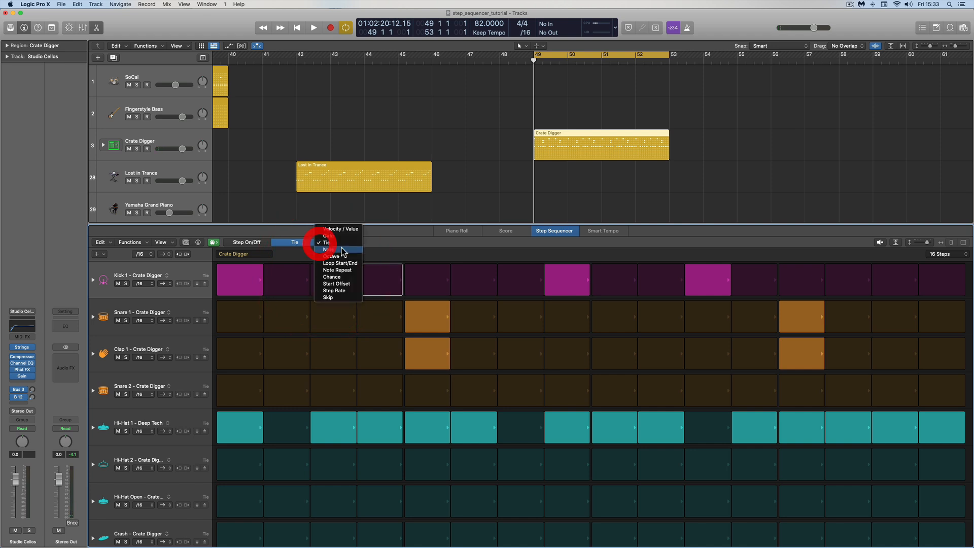
click(333, 229)
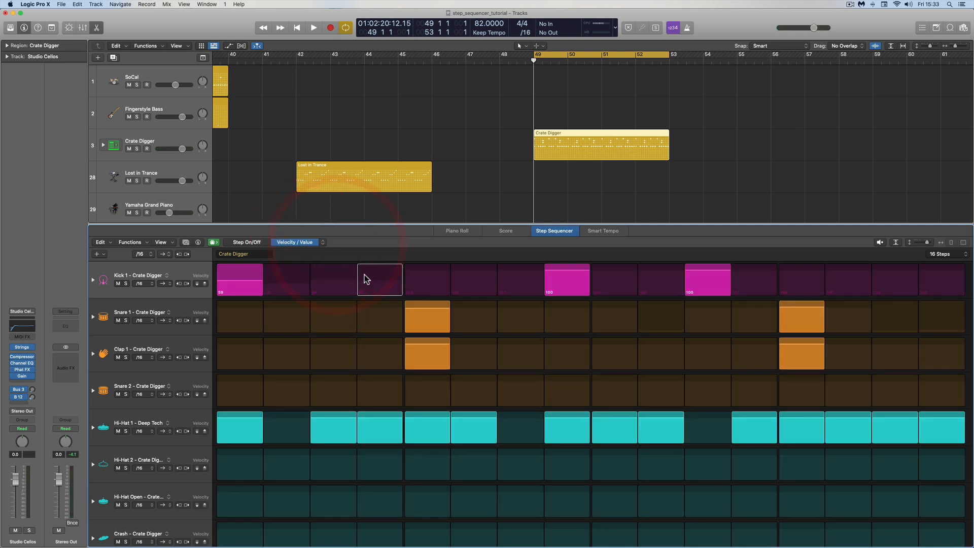
Turn on Kick 1 steps two to four in Step On/Off mode, and adjust the velocities of steps three and four in Velocity/Value mode.
click(246, 242)
mouse_move(288, 278)
mouse_down()
mouse_move(370, 276)
mouse_move(355, 279)
mouse_up()
click(312, 242)
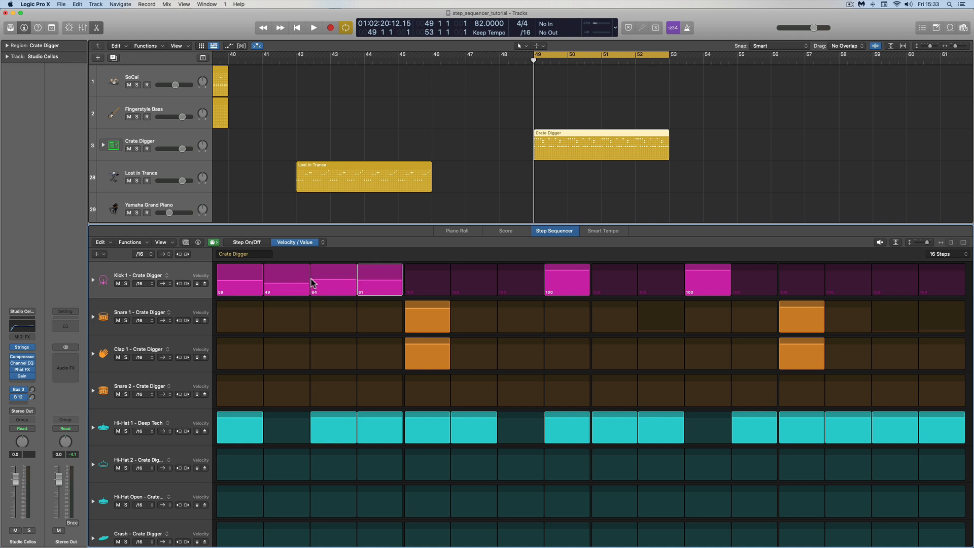
mouse_move(333, 280)
mouse_down()
mouse_move(375, 278)
mouse_move(360, 282)
mouse_up()
Raise all Kick 1 velocities together by 8, and reset every step in the row to 100.
mouse_move(203, 283)
mouse_down()
mouse_move(204, 294)
mouse_move(202, 250)
mouse_move(201, 341)
mouse_move(202, 285)
mouse_up()
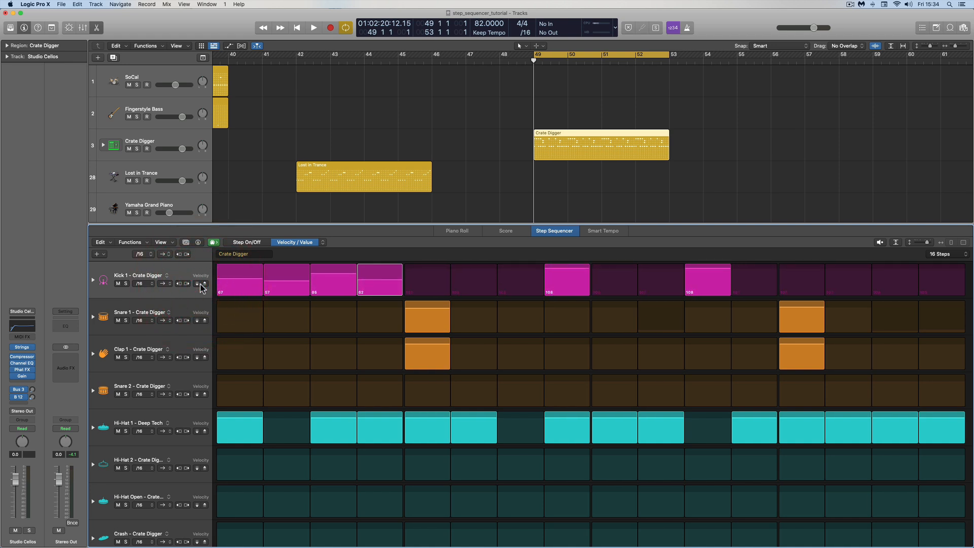
alt+click(201, 286)
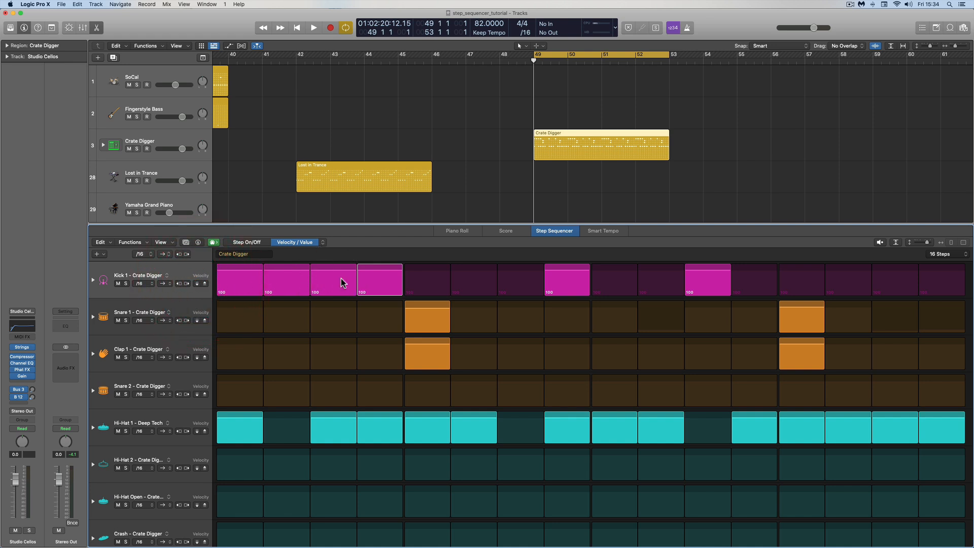
Lower the velocity of the second Kick 1 step and reset only that step to 100.
drag(291, 276, 289, 285)
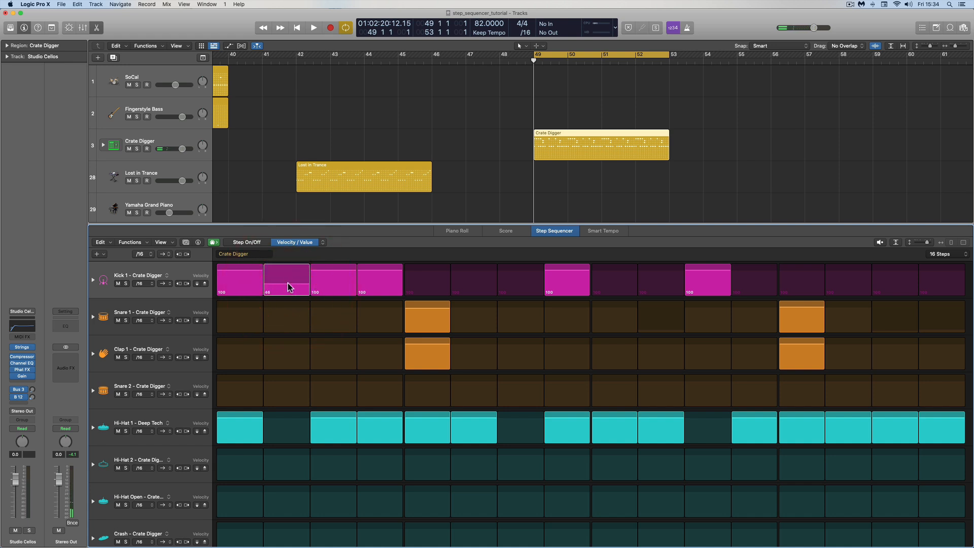
alt+click(288, 287)
click(323, 243)
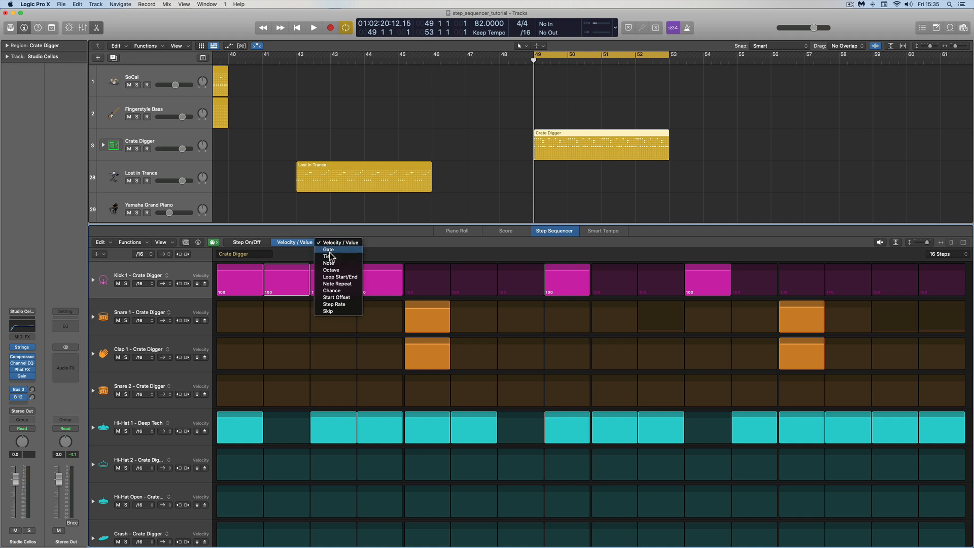
click(376, 243)
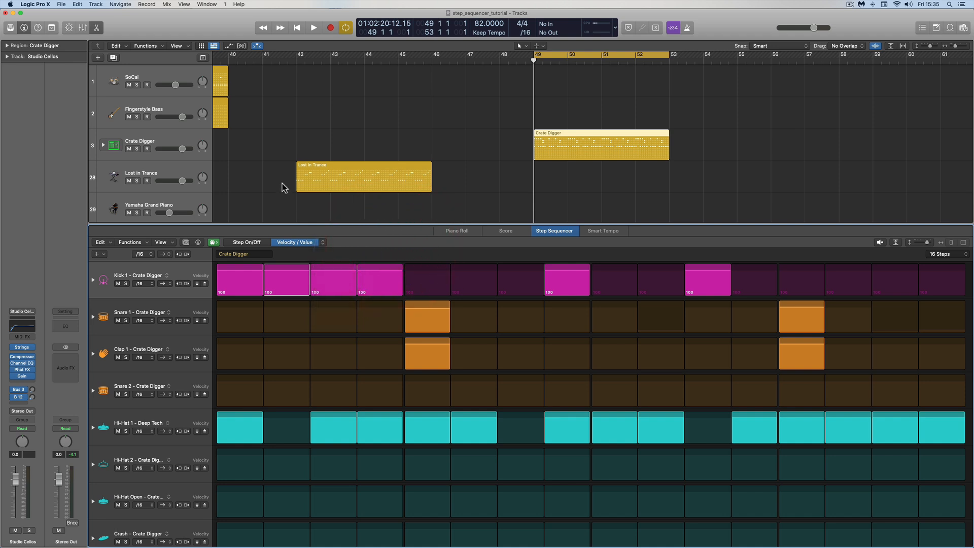
Select the SoCal drum region at bar 36 and set the cycle range to match it.
scroll(283, 186, left, 5)
scroll(282, 186, left, 2)
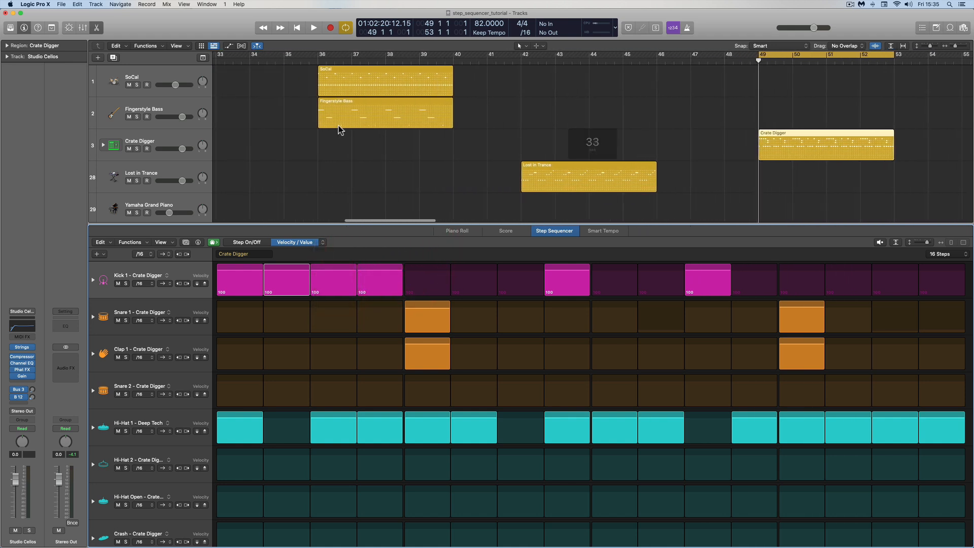
click(355, 70)
key(super+u)
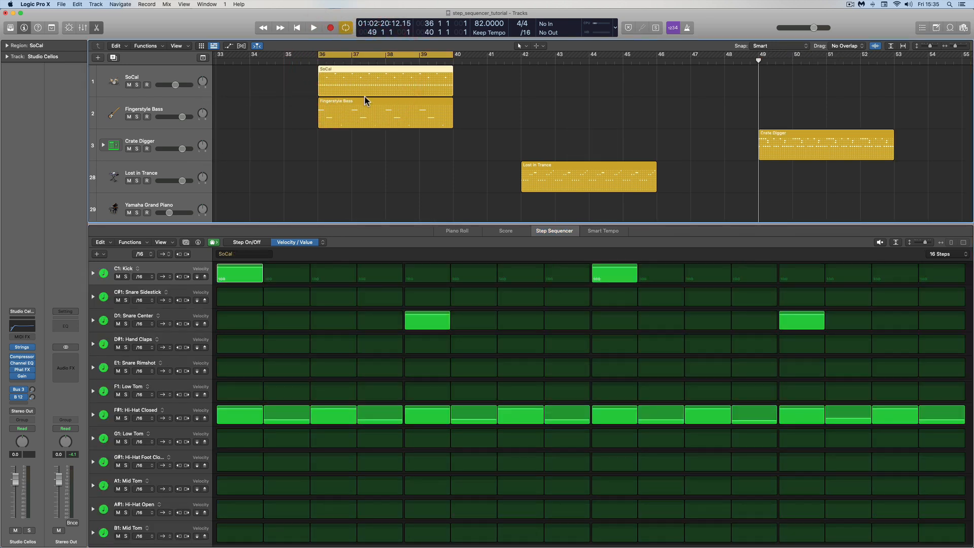
Play the SoCal pattern briefly in Step On/Off mode and again in Velocity/Value mode.
click(261, 242)
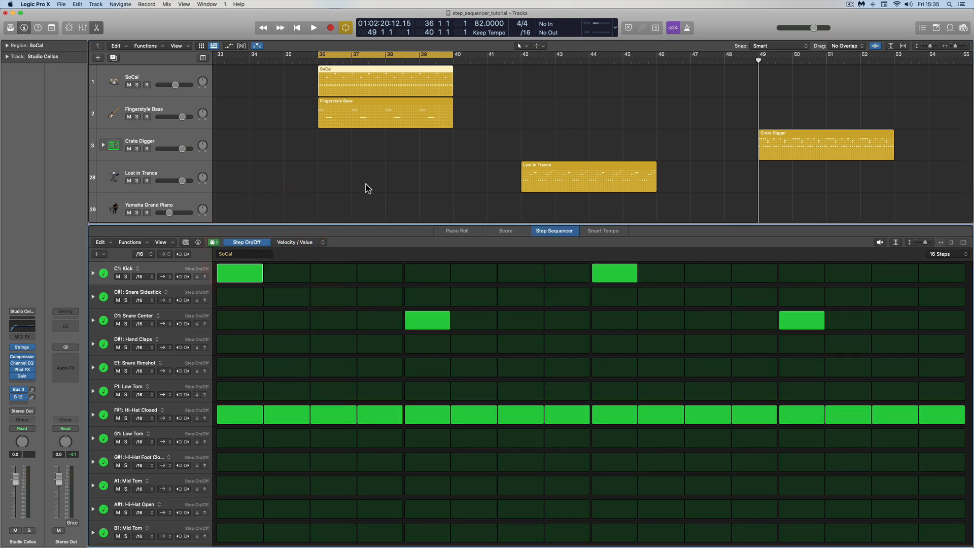
key(space)
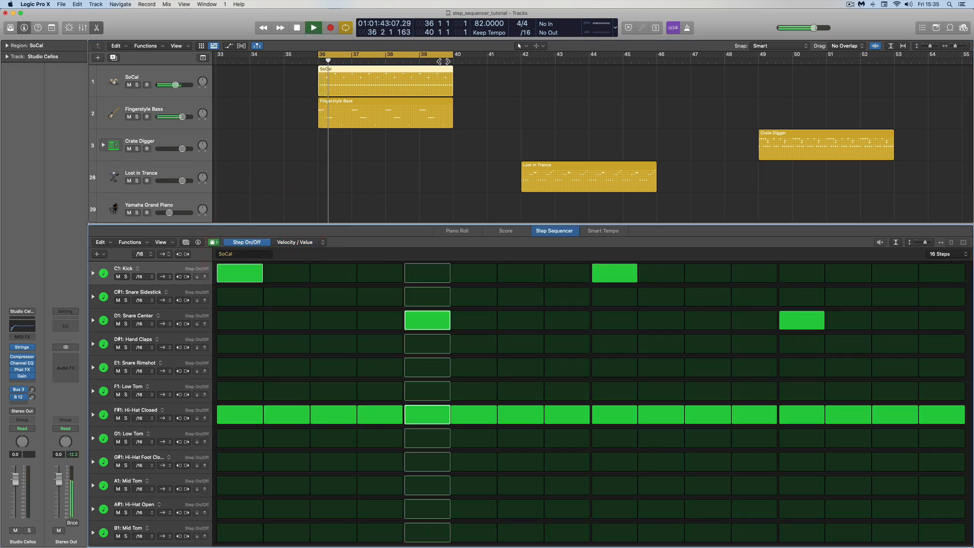
key(space)
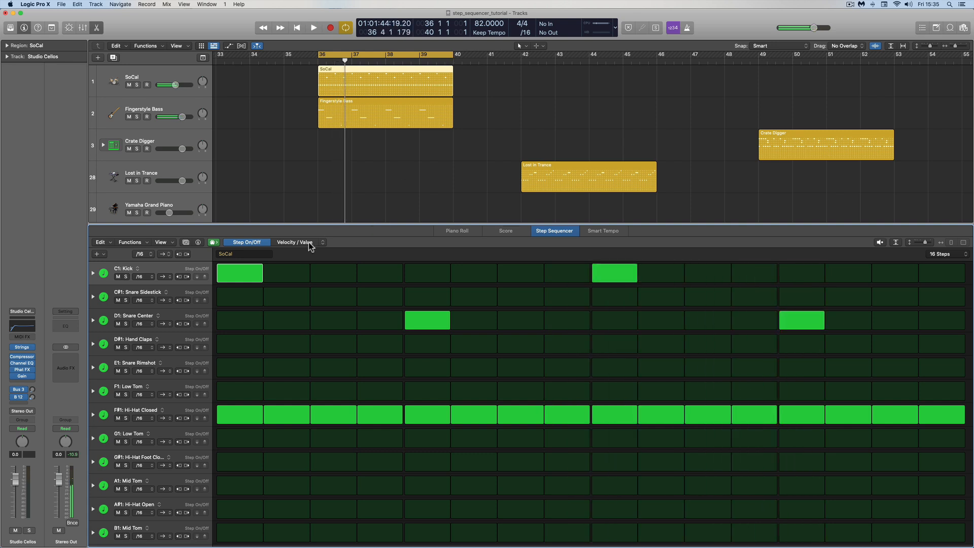
click(309, 242)
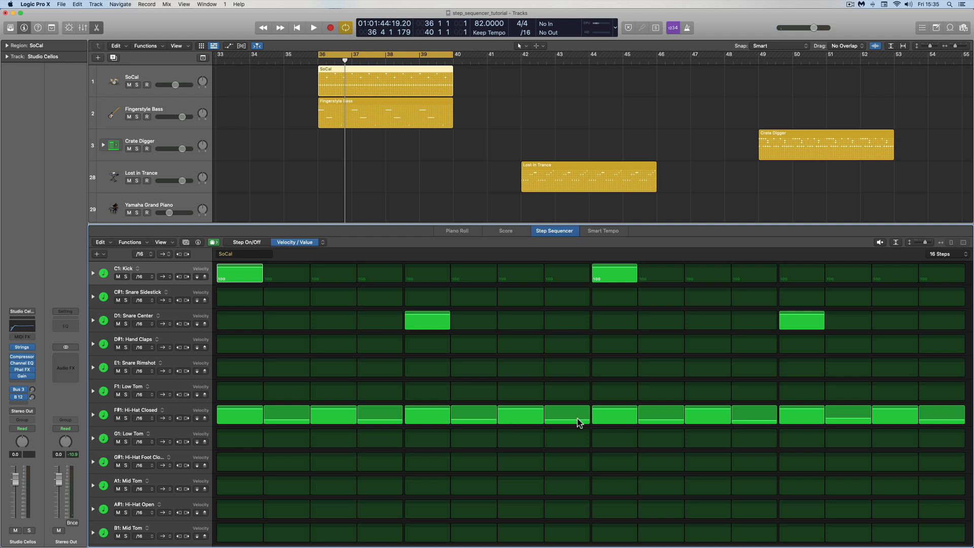
key(space)
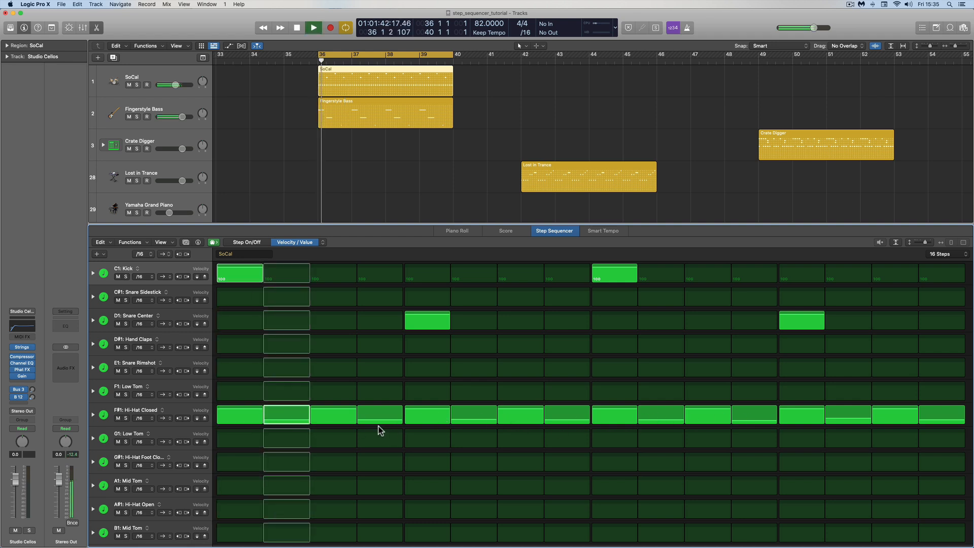
key(space)
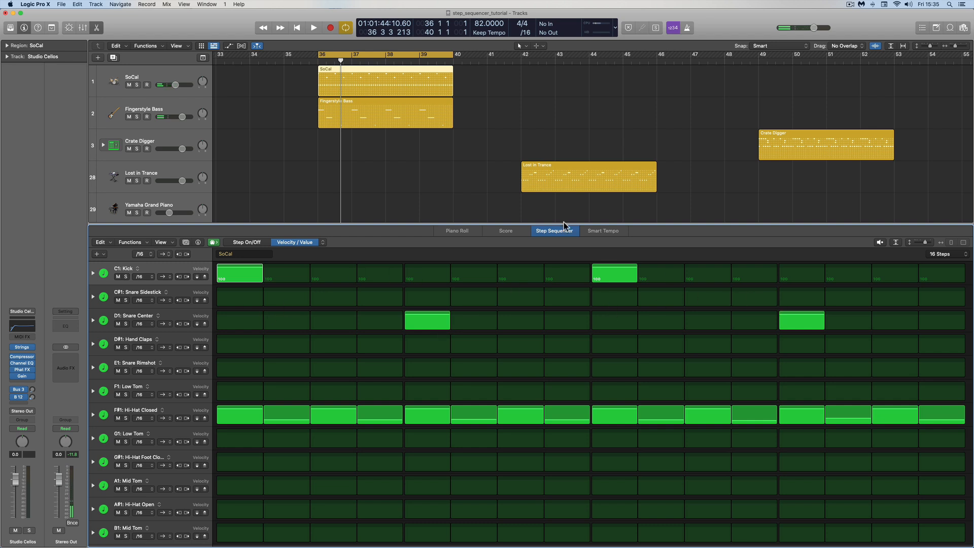
Open the Fingerstyle Bass region's pattern in the Step Sequencer and play it back briefly.
click(381, 103)
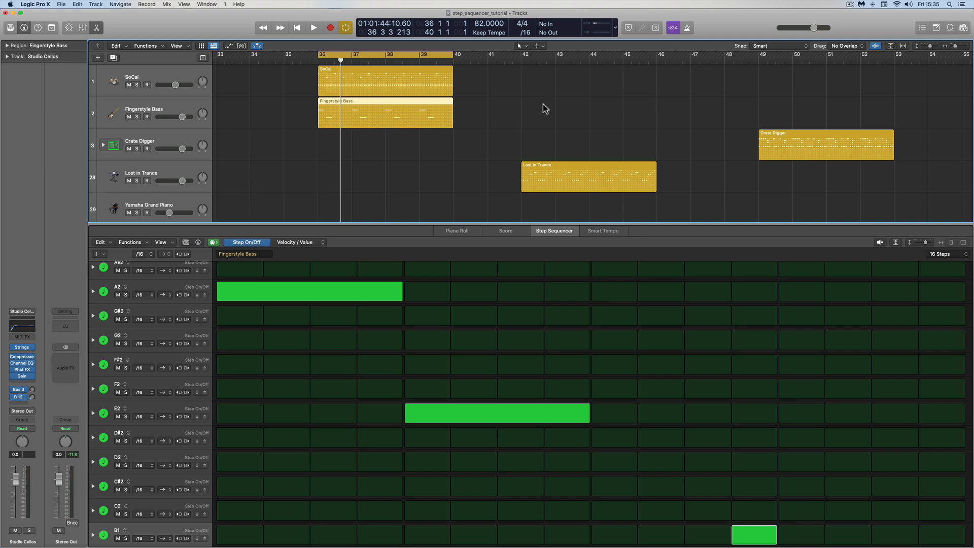
click(915, 242)
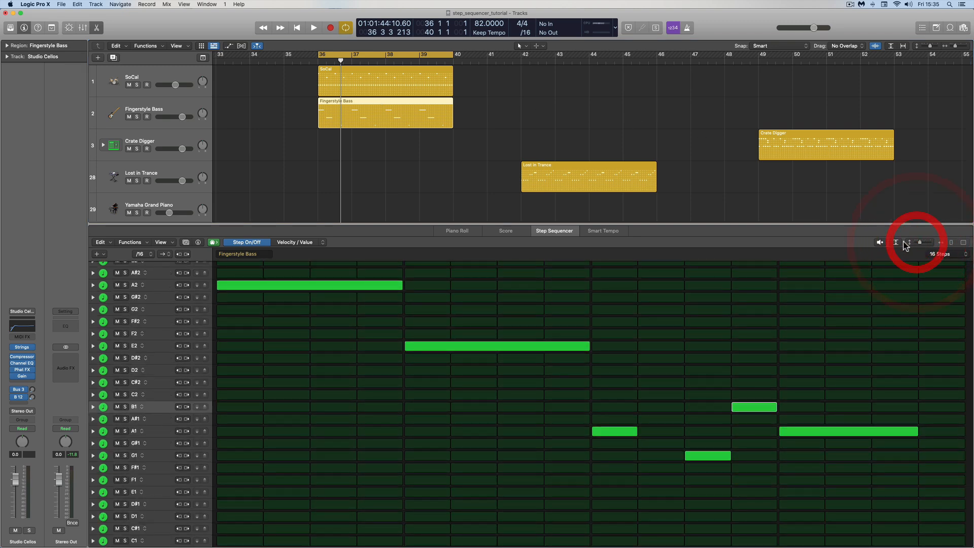
click(321, 243)
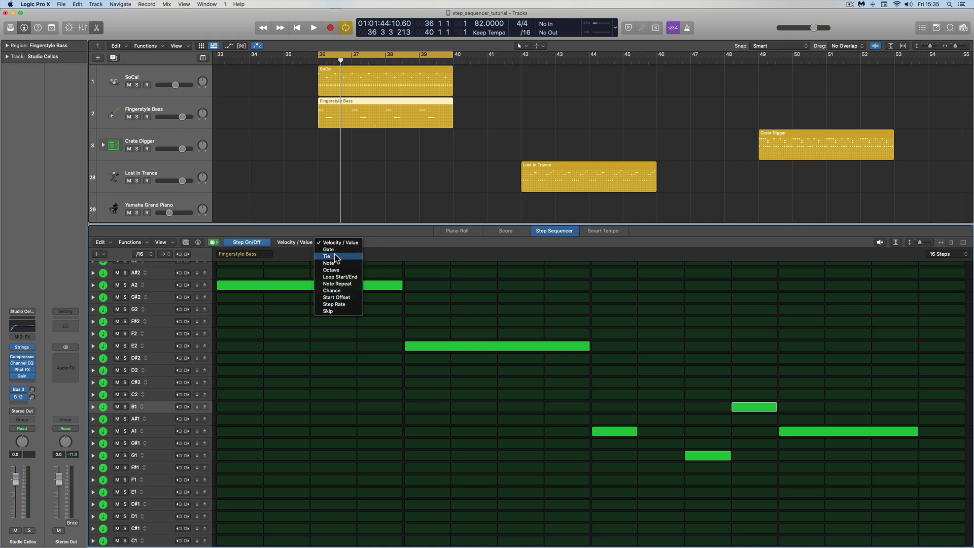
click(379, 239)
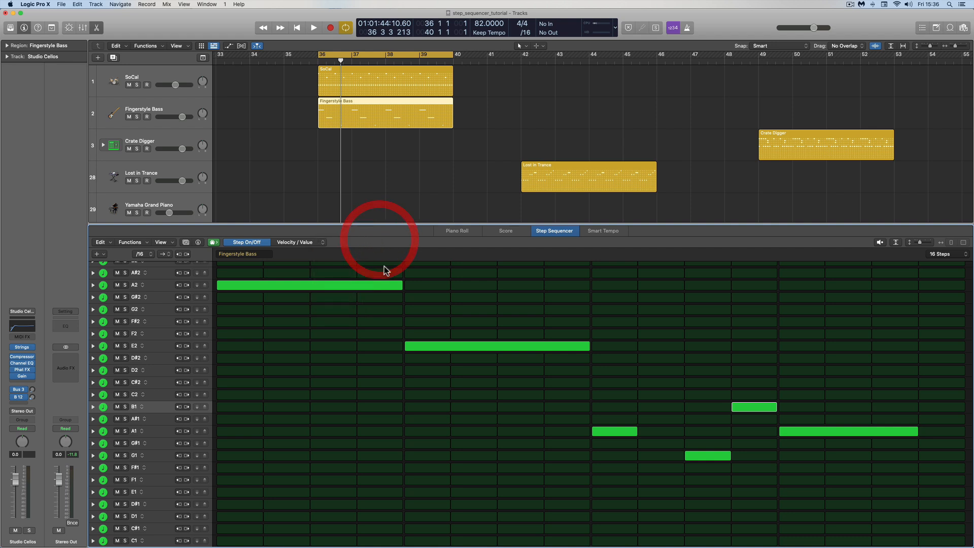
key(space)
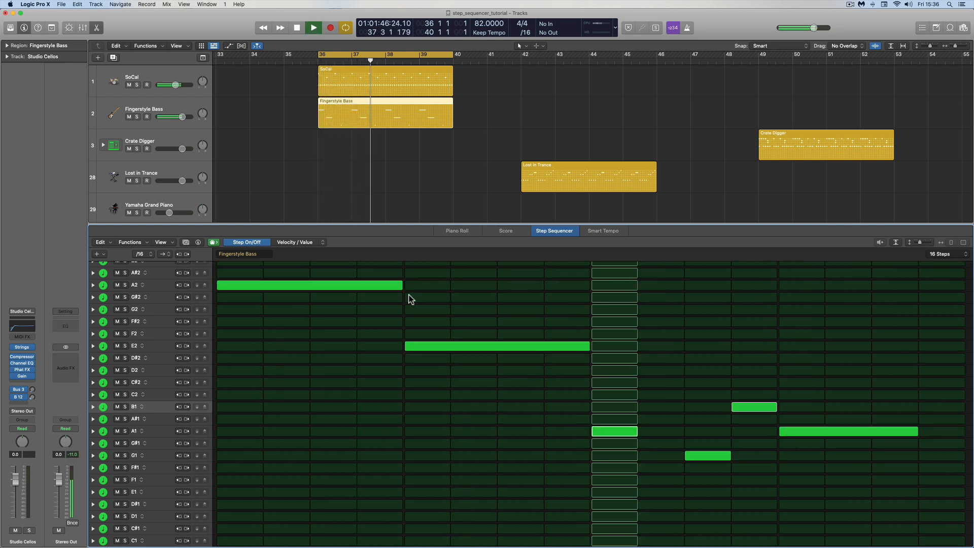
key(space)
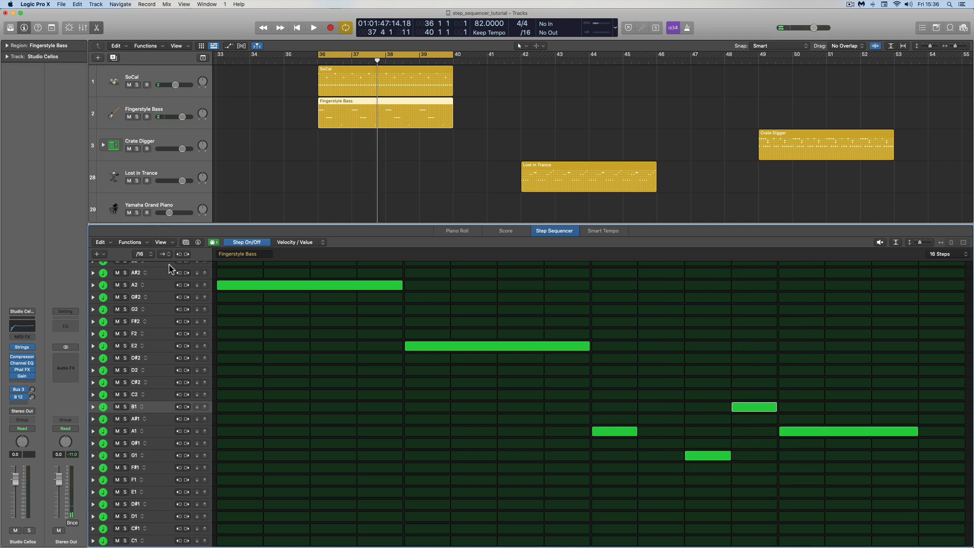
Show the pattern templates in the pattern browser and hide the browser again.
click(186, 243)
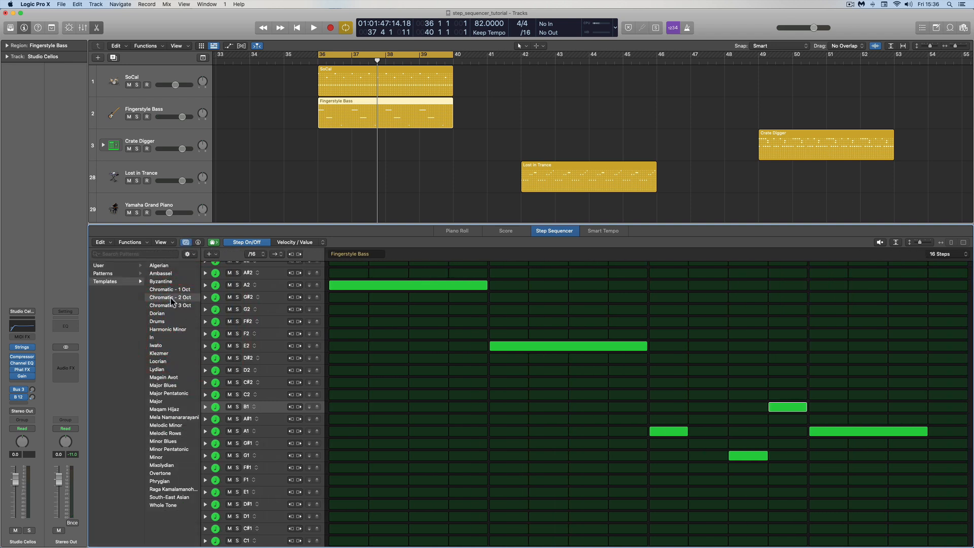
click(186, 243)
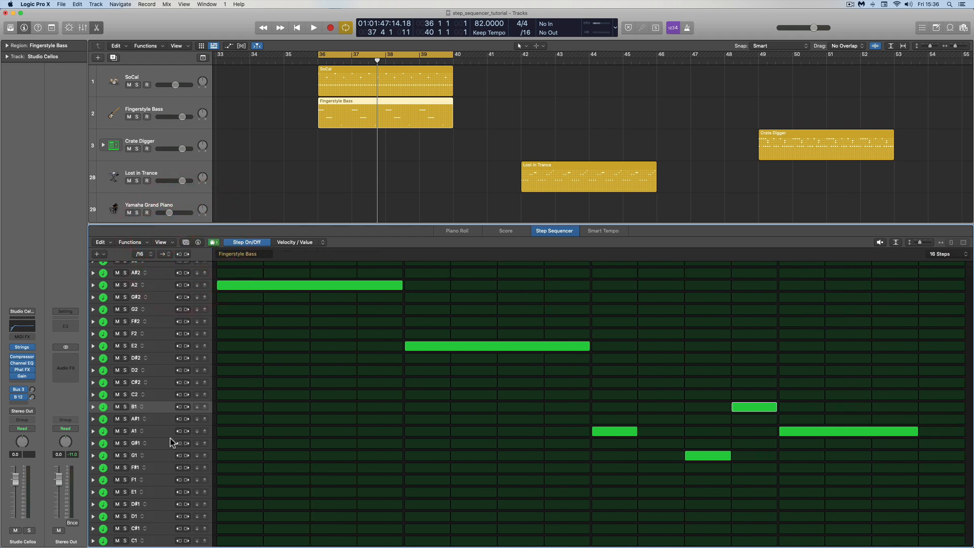
Clear the Tie values of all rows in the Fingerstyle Bass pattern.
scroll(151, 278, up, 2)
scroll(154, 287, up, 1)
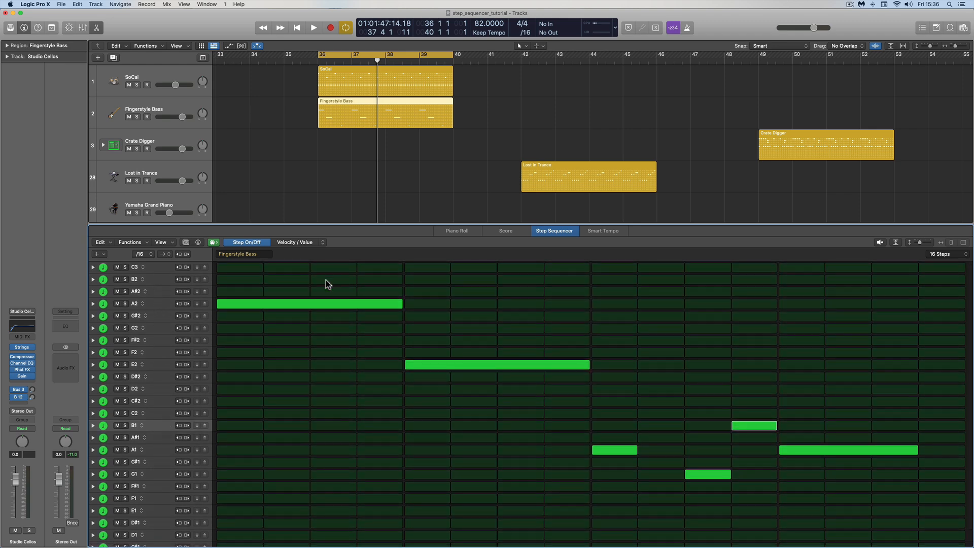
click(141, 246)
mouse_move(144, 314)
click(239, 349)
Clear the Gate and Velocity values of all rows in the bass pattern and play it back.
click(144, 242)
mouse_move(152, 308)
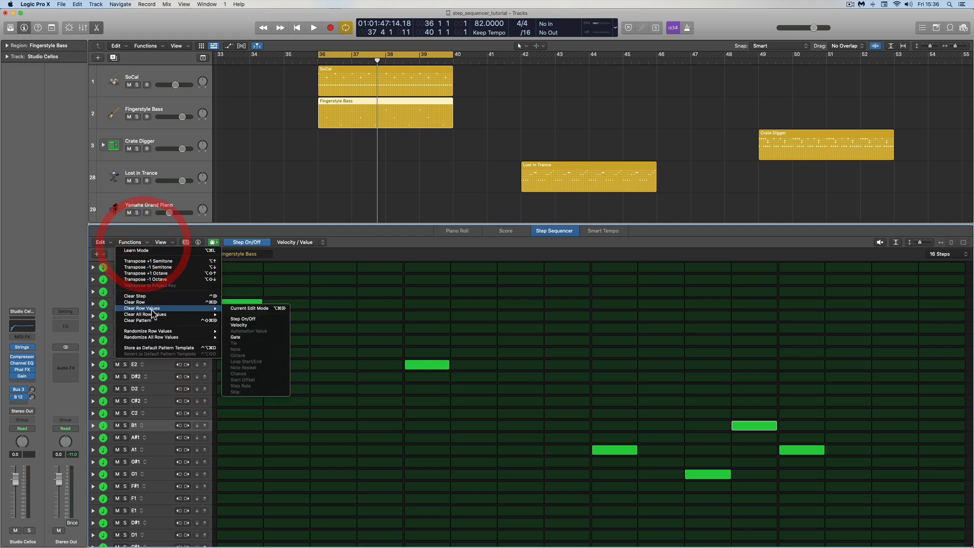
click(235, 344)
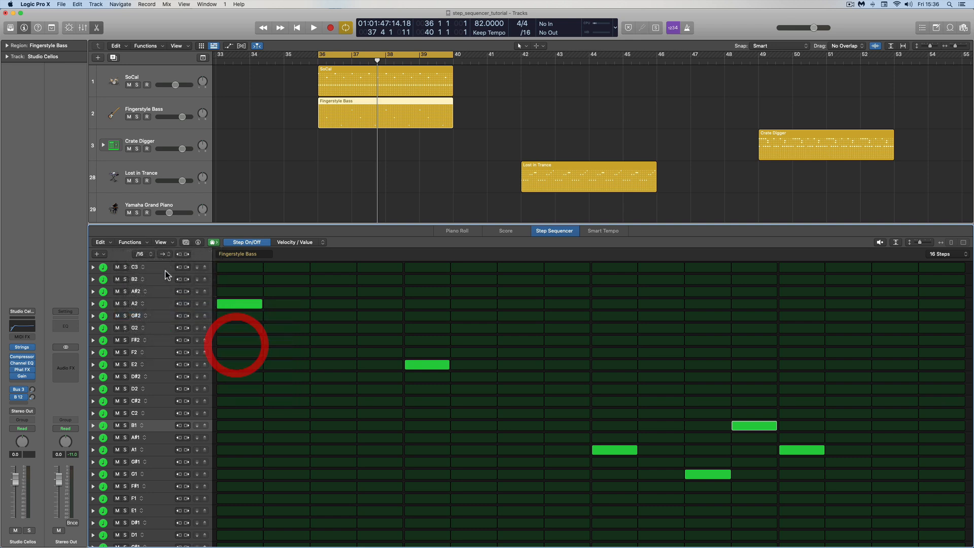
click(140, 242)
mouse_move(152, 316)
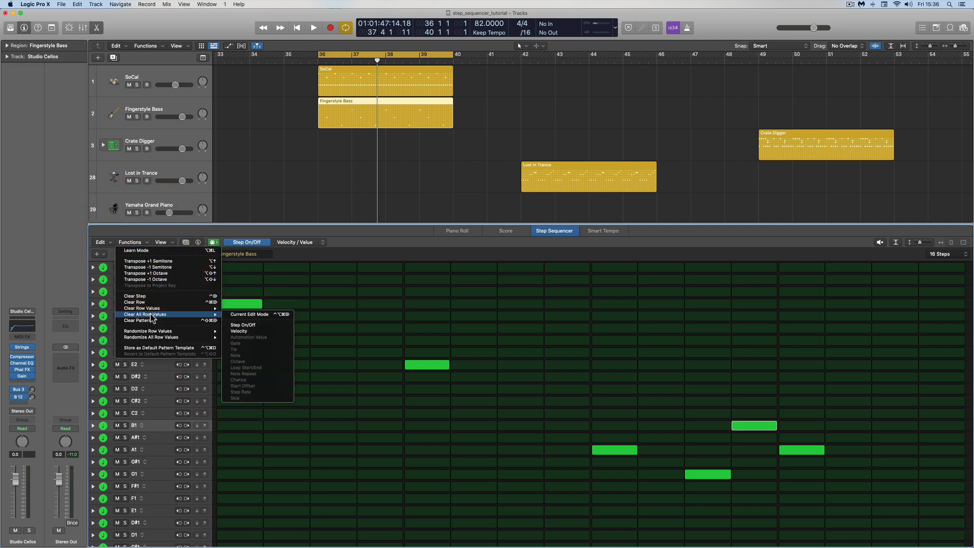
click(242, 332)
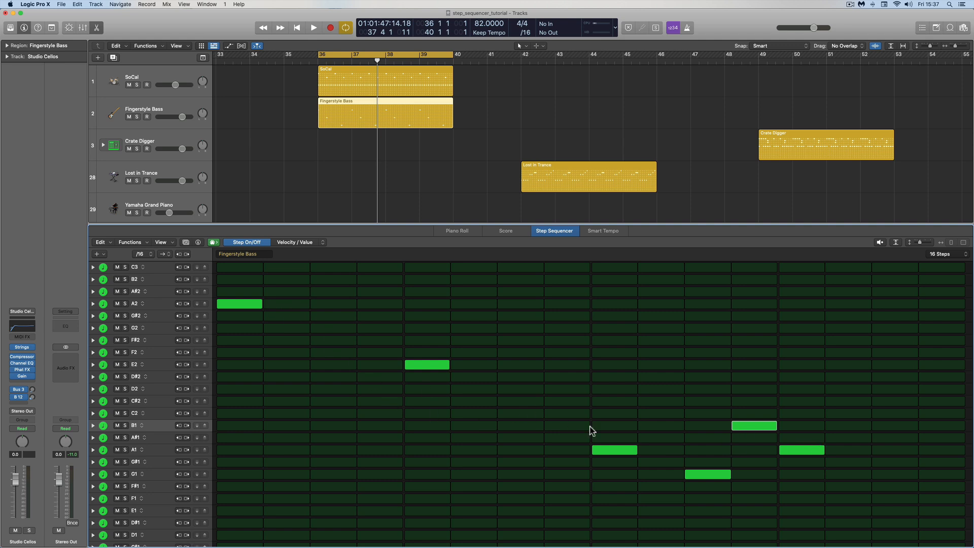
key(space)
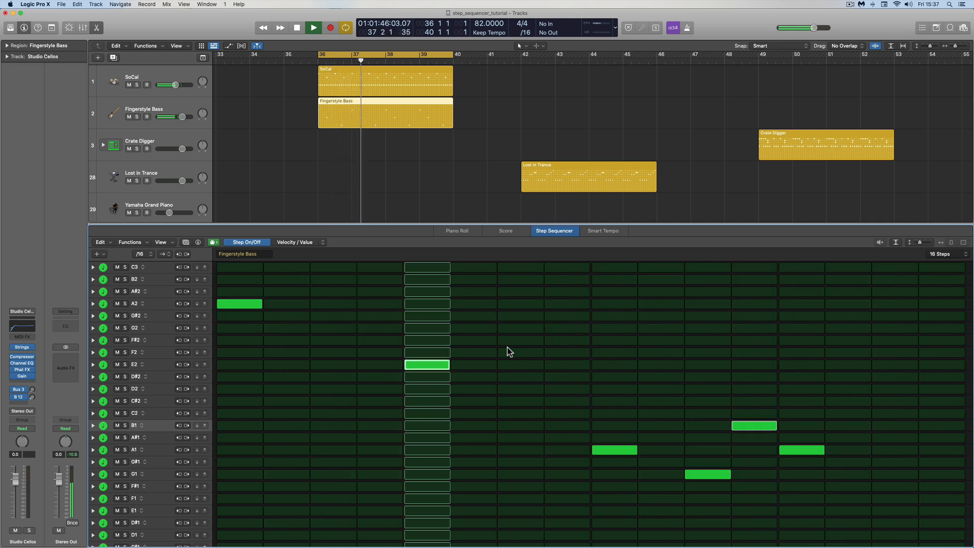
key(space)
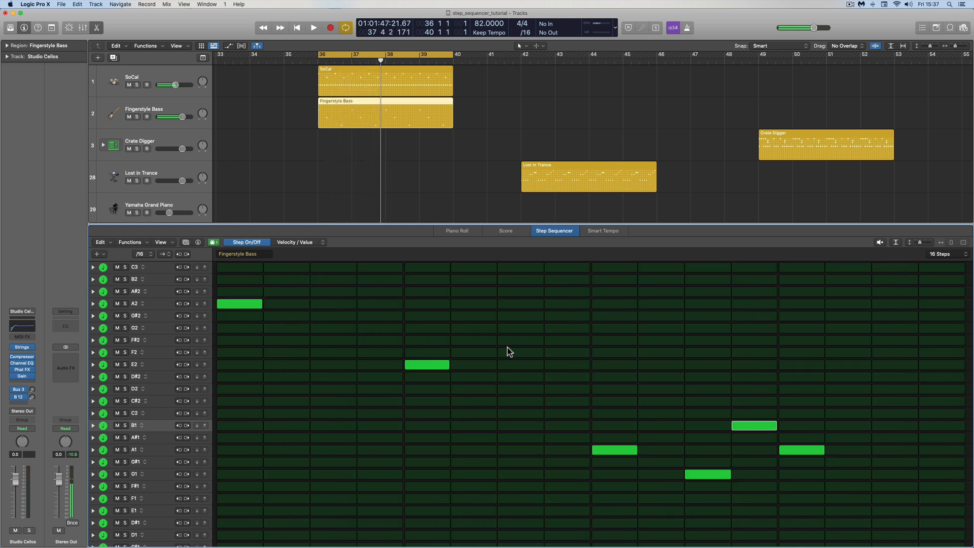
Switch the Fingerstyle Bass pattern's edit mode to Tie.
click(322, 242)
click(356, 266)
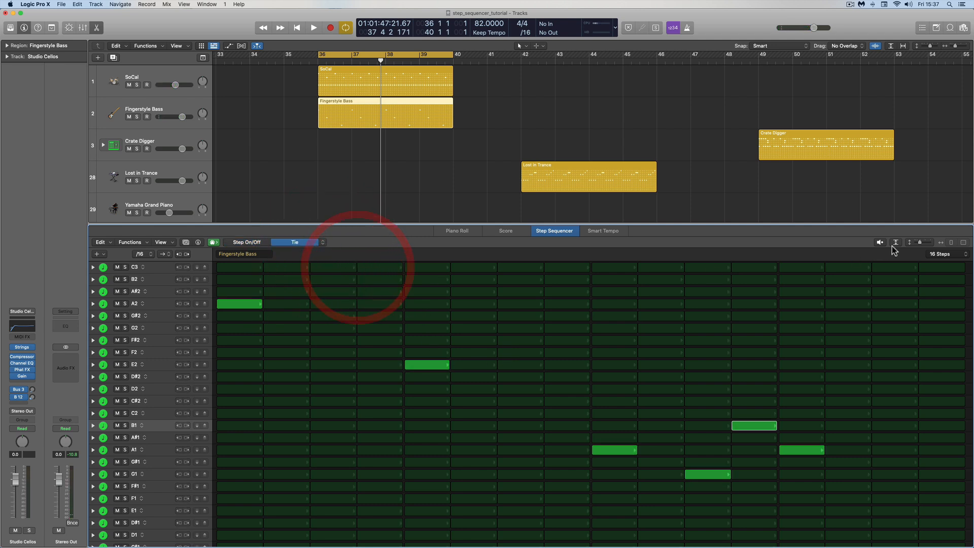
drag(920, 242, 925, 242)
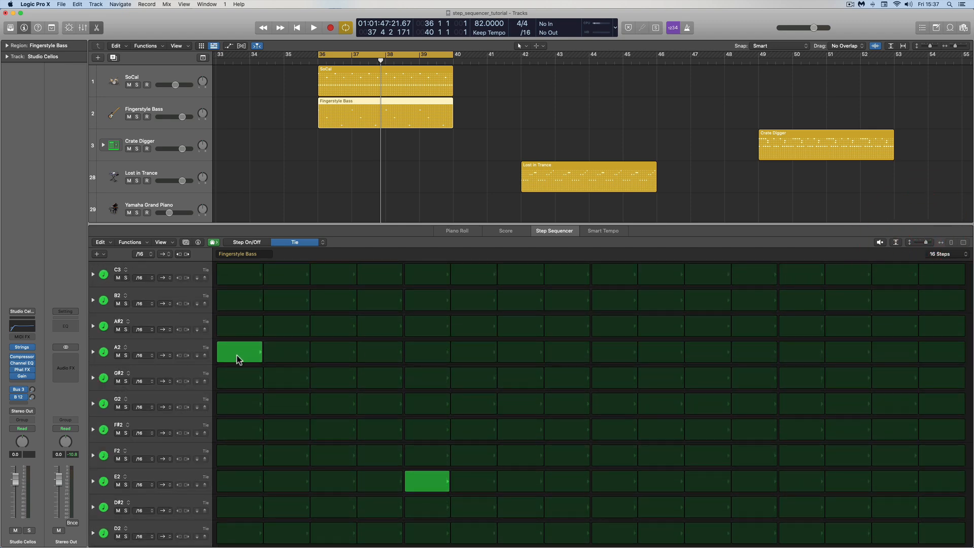
click(146, 254)
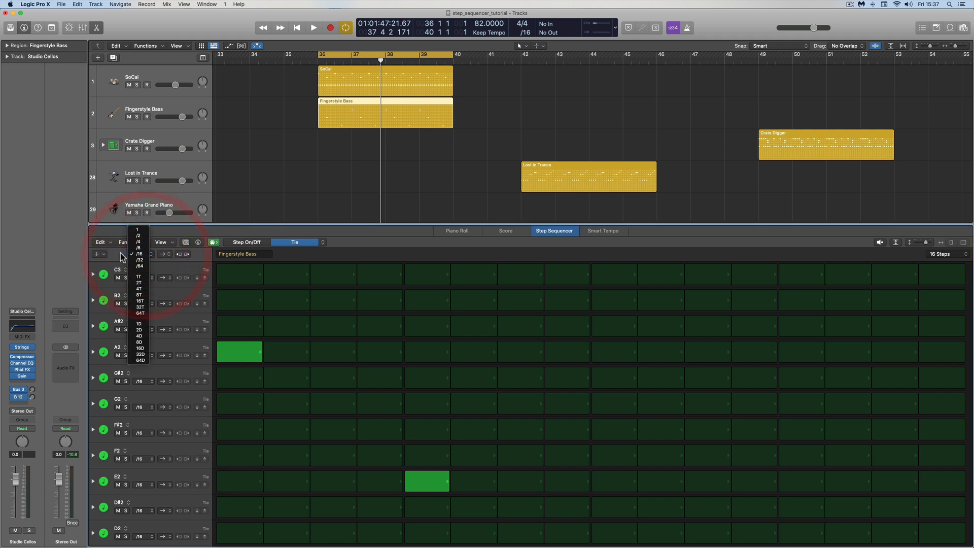
click(121, 252)
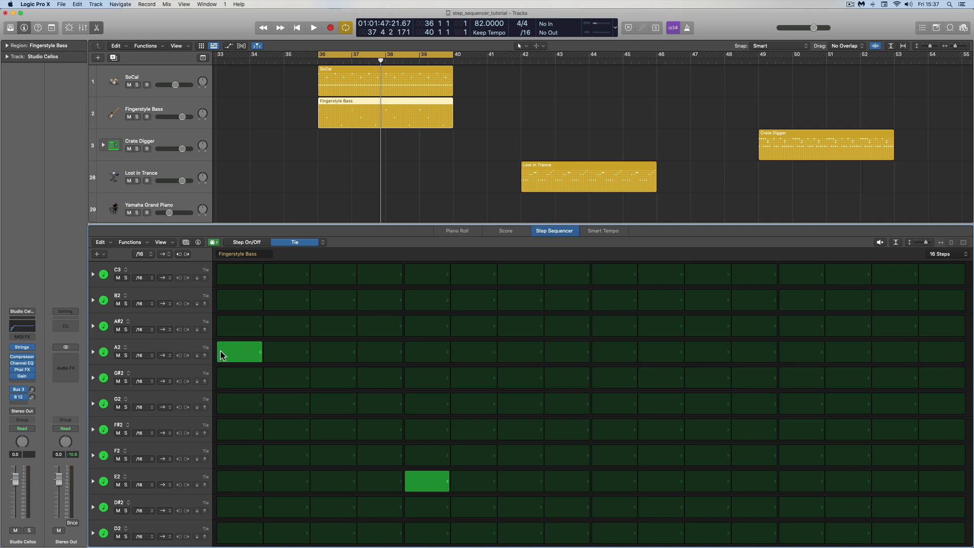
Tie the first A2 step to the second step, check the note length in the bass region, and remove the tie.
click(260, 355)
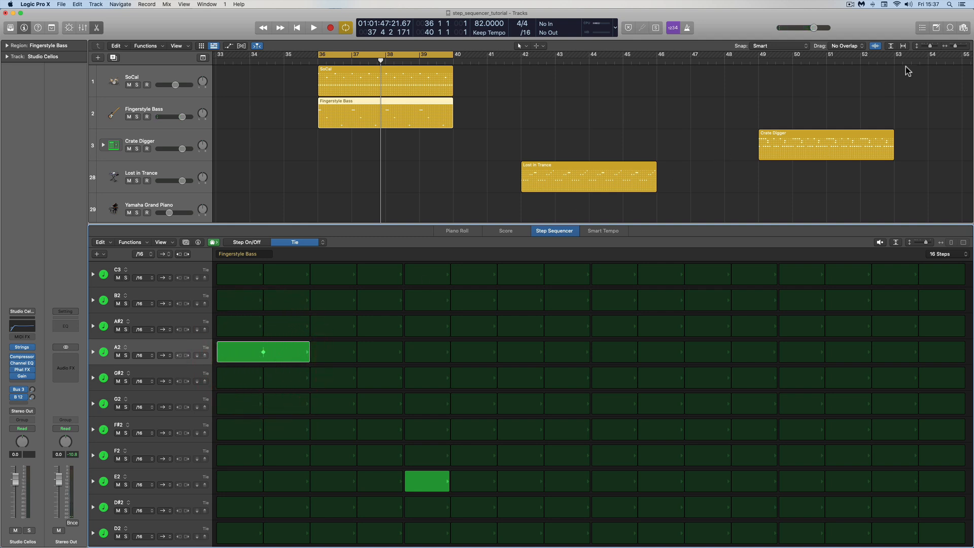
drag(955, 46, 936, 46)
scroll(407, 134, left, 10)
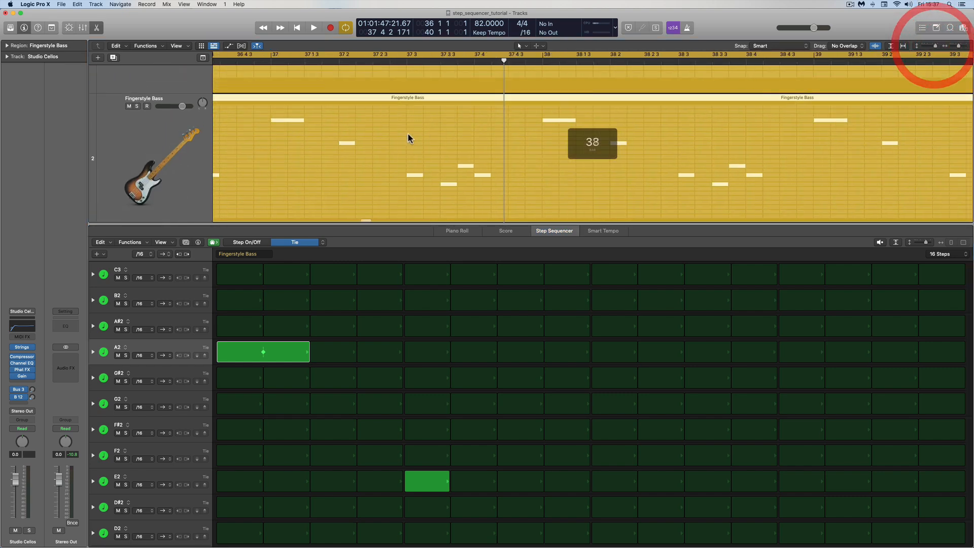
scroll(406, 133, right, 5)
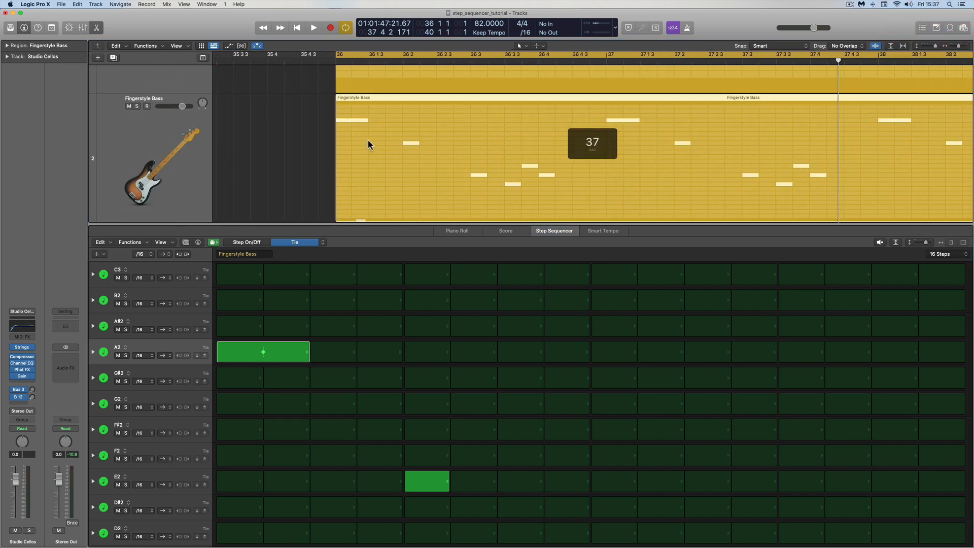
click(263, 352)
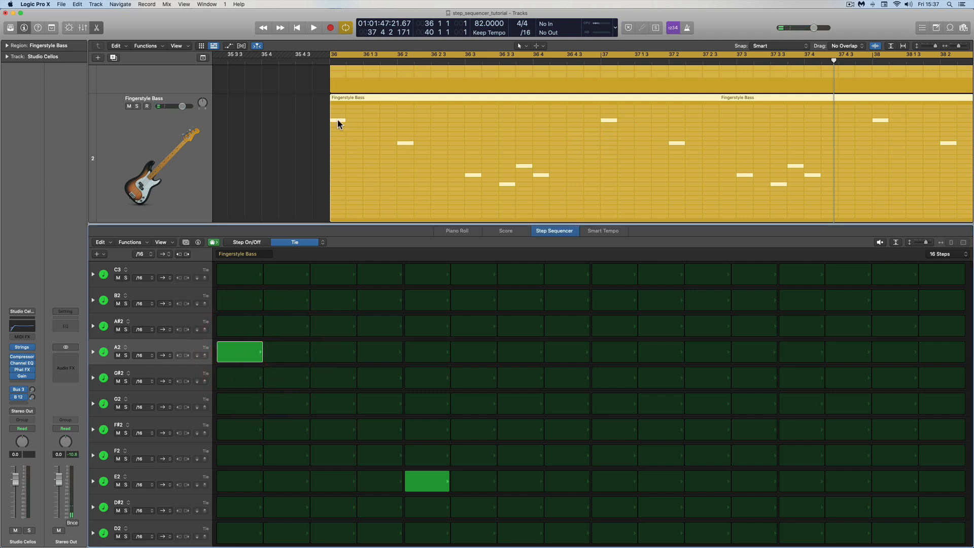
Tie the first A2 step of the bass pattern to the second step again.
drag(958, 46, 959, 46)
scroll(566, 102, left, 8)
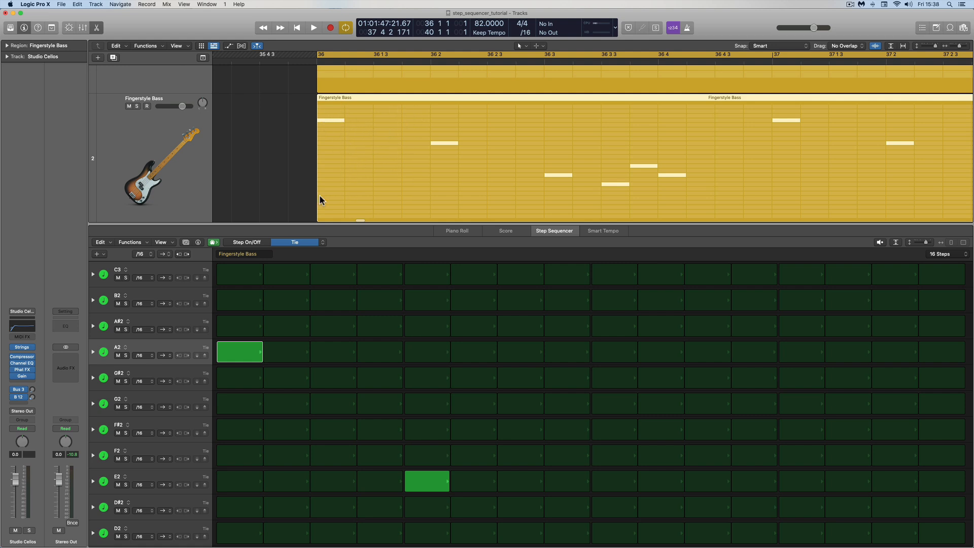
click(263, 355)
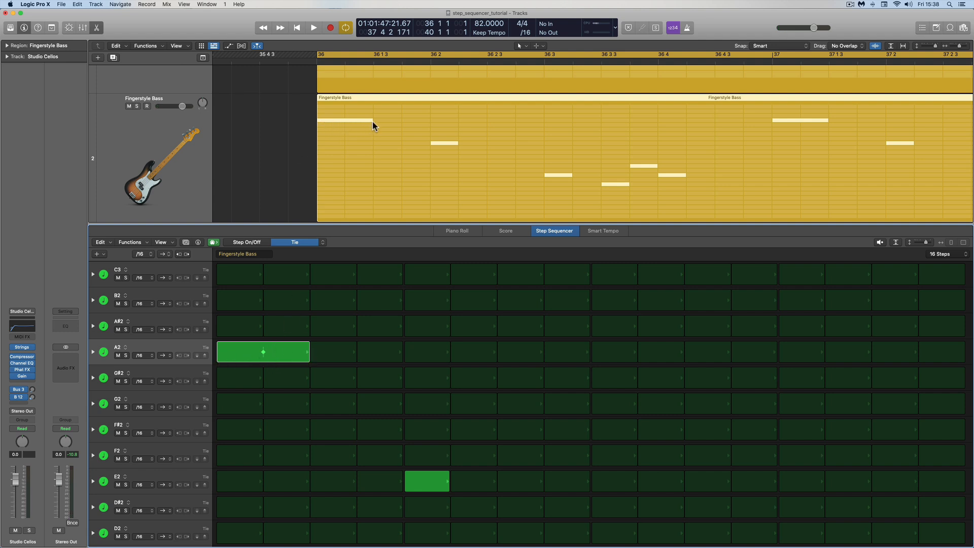
Extend the tied A2 note to the third step and tie the E2 note from step 5 through step 7.
click(307, 353)
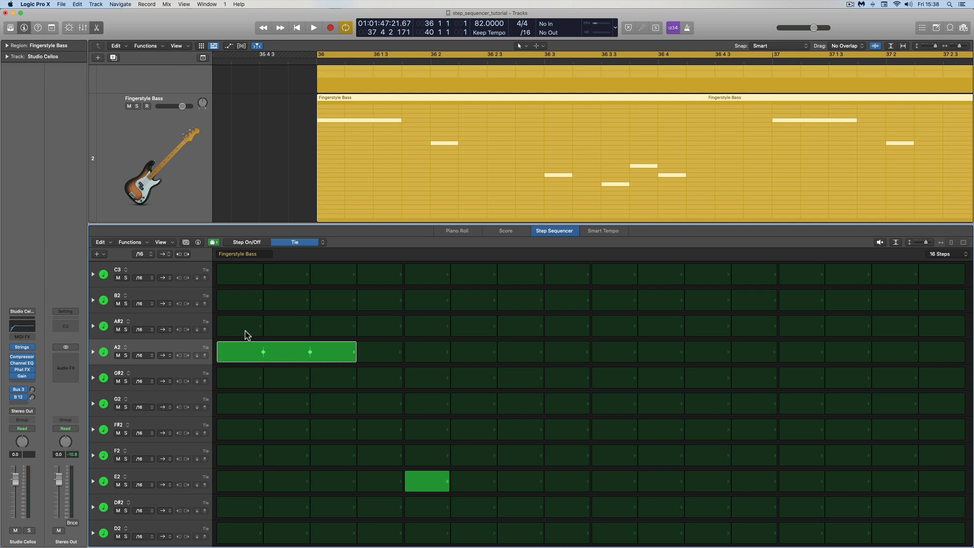
key(space)
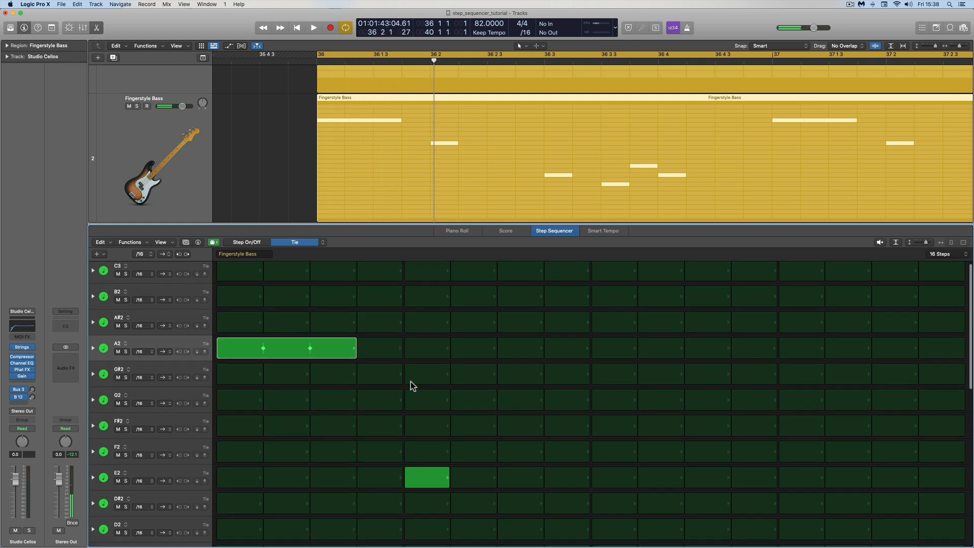
scroll(411, 385, down, 2)
click(447, 444)
click(495, 446)
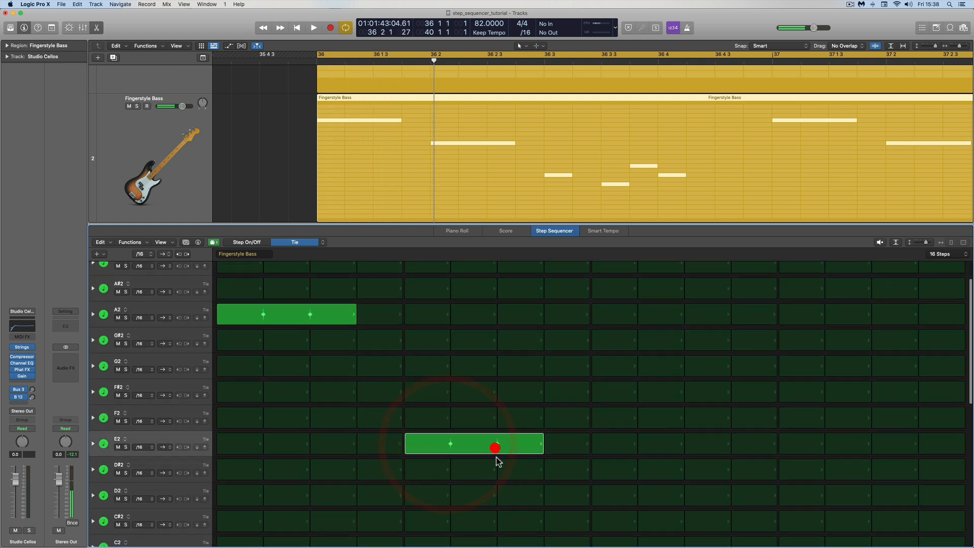
Tie the A1 note on step 13 through step 15 of the bass pattern.
scroll(485, 446, down, 7)
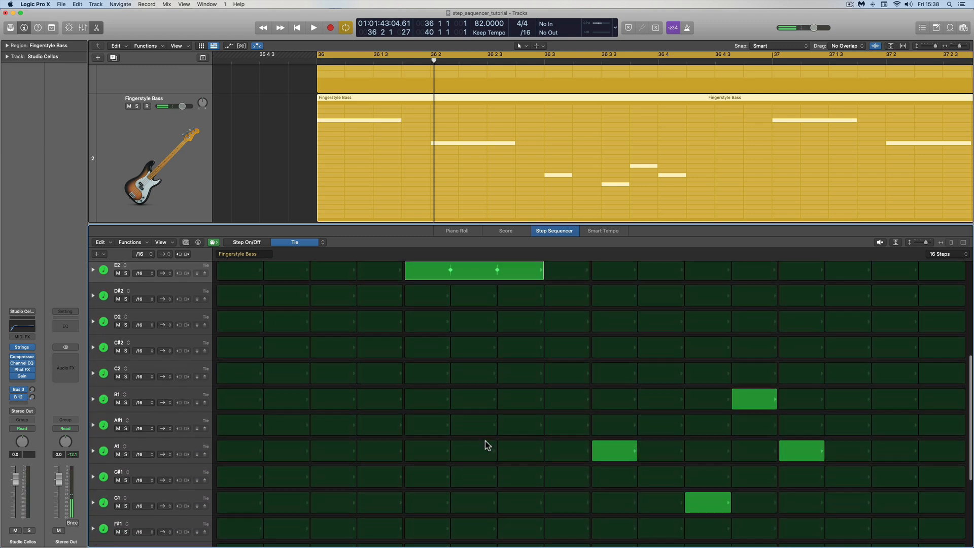
scroll(485, 446, up, 4)
scroll(485, 365, down, 9)
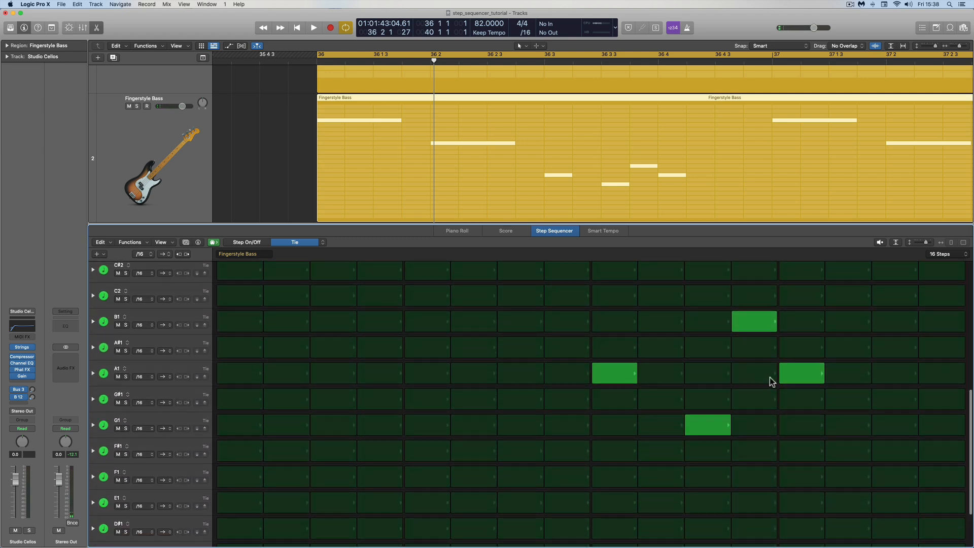
click(824, 375)
click(871, 374)
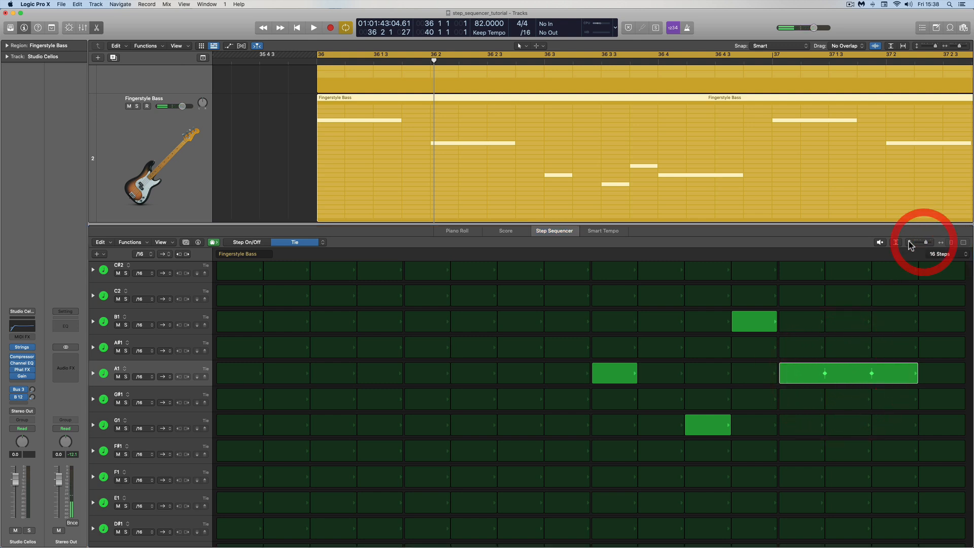
Fit all the bass pattern's rows into view and play back the tied notes.
drag(925, 242, 920, 243)
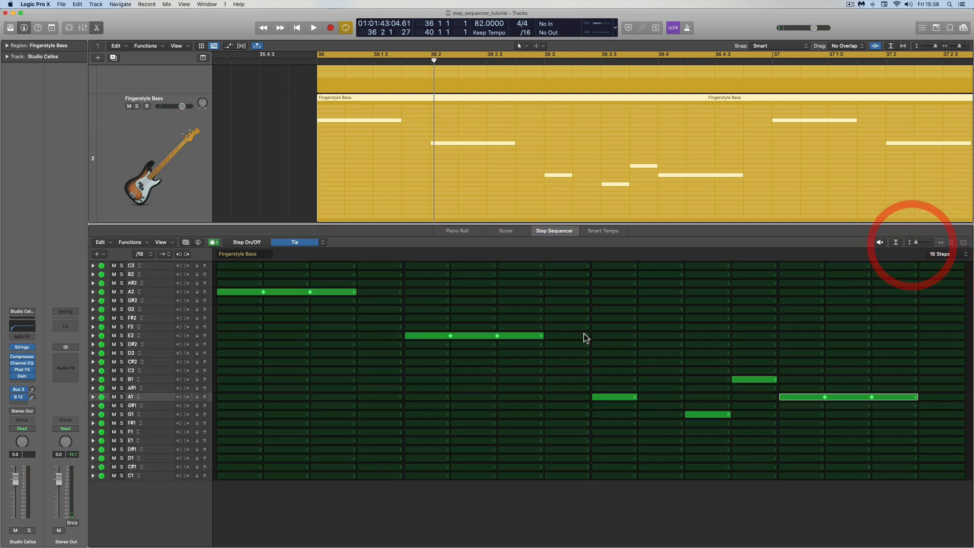
key(space)
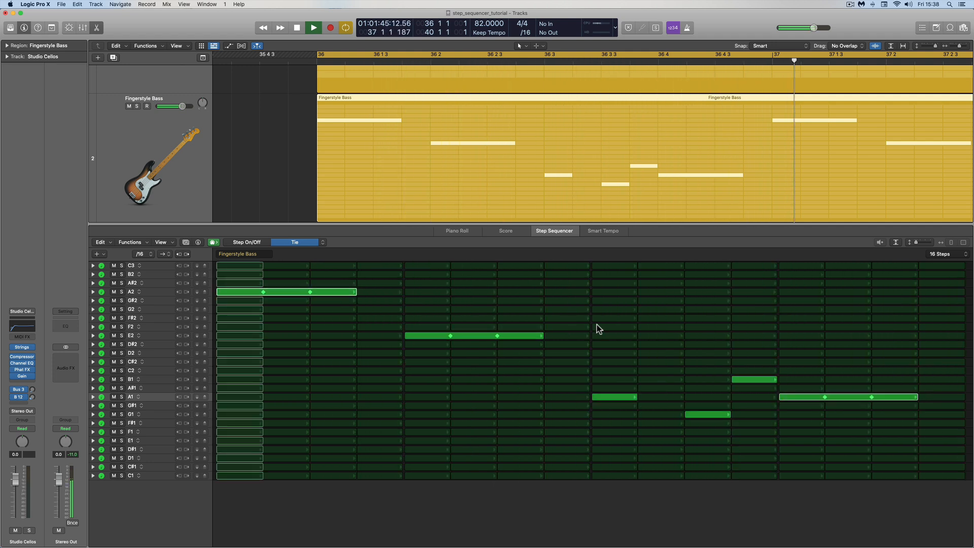
key(space)
Extend the tied A2 note to the fourth step and check its length in the bass region.
drag(917, 242, 925, 242)
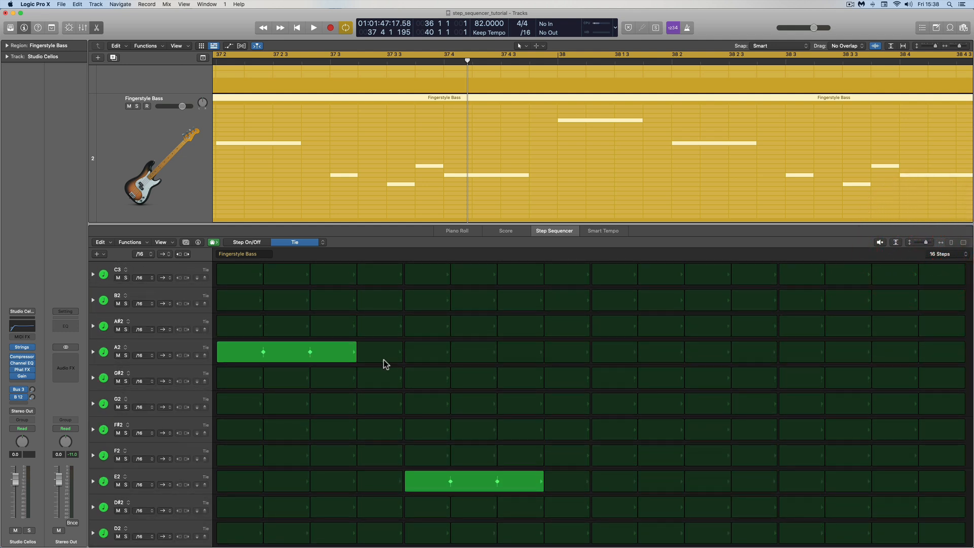
click(355, 355)
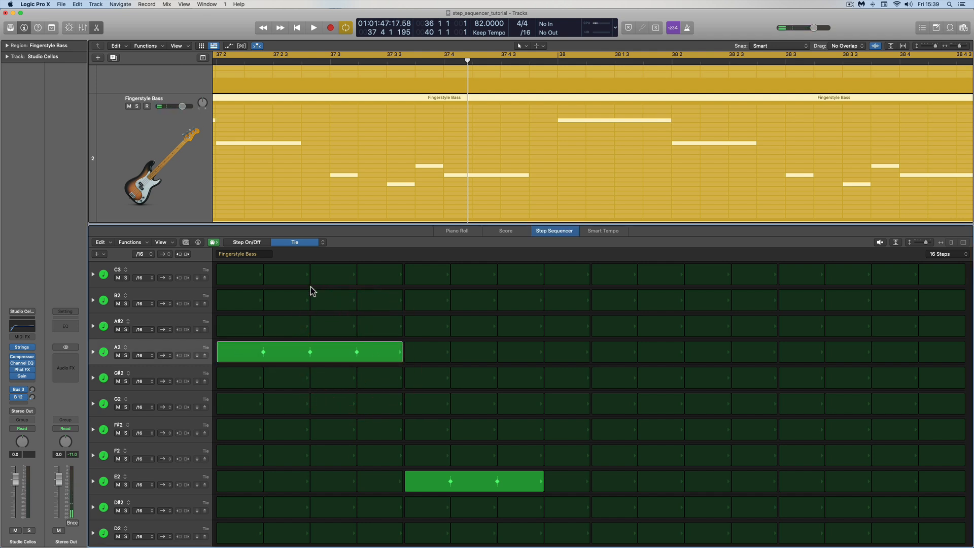
scroll(309, 215, left, 10)
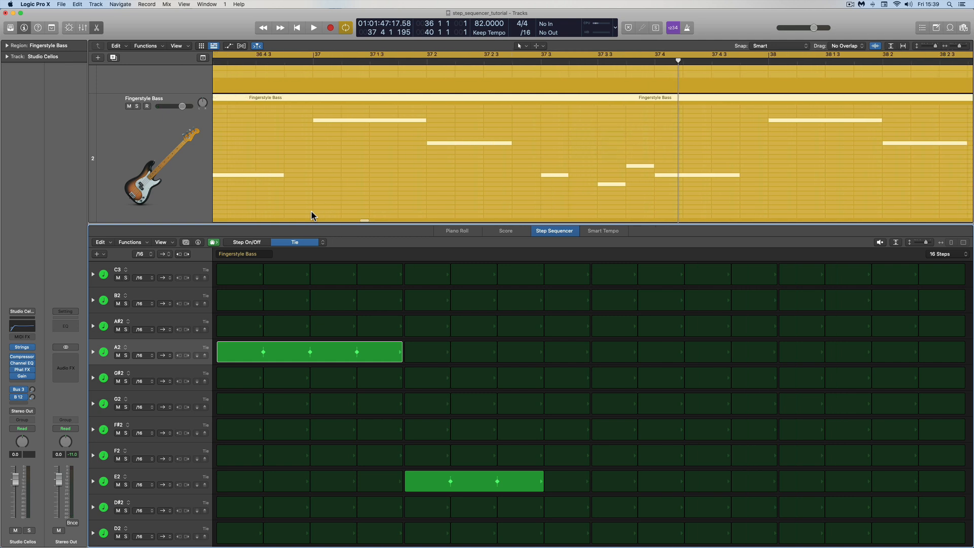
scroll(311, 216, left, 10)
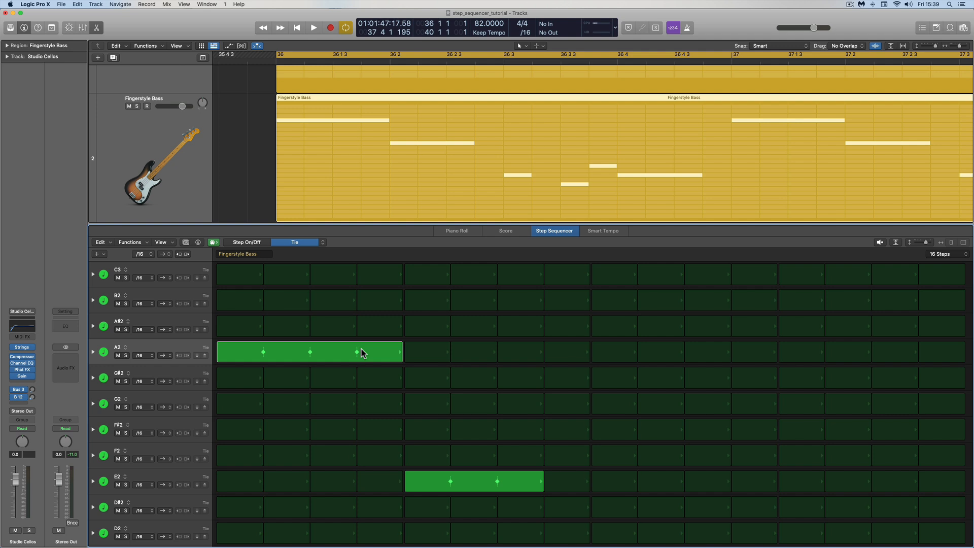
Split the tied A2 note after its first step into two separate notes and rejoin them.
click(262, 354)
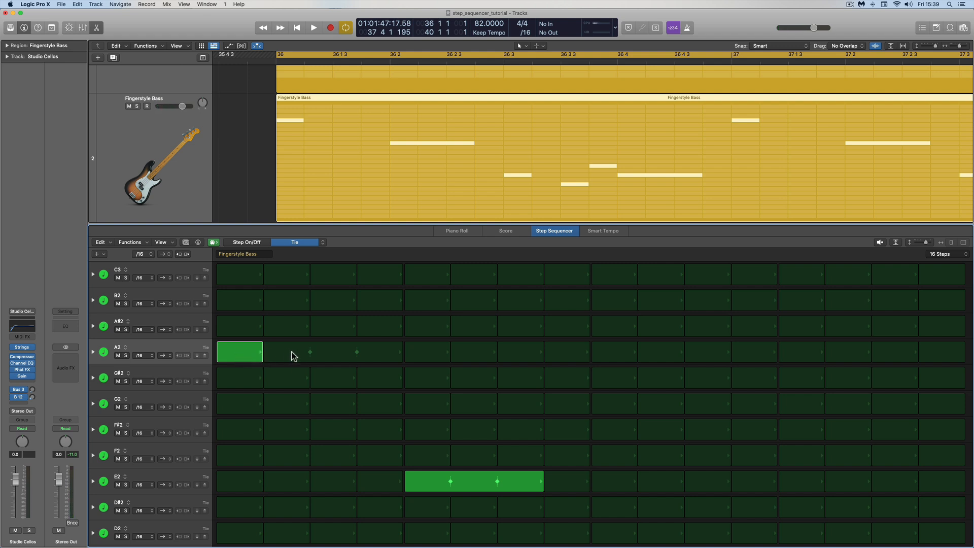
click(254, 243)
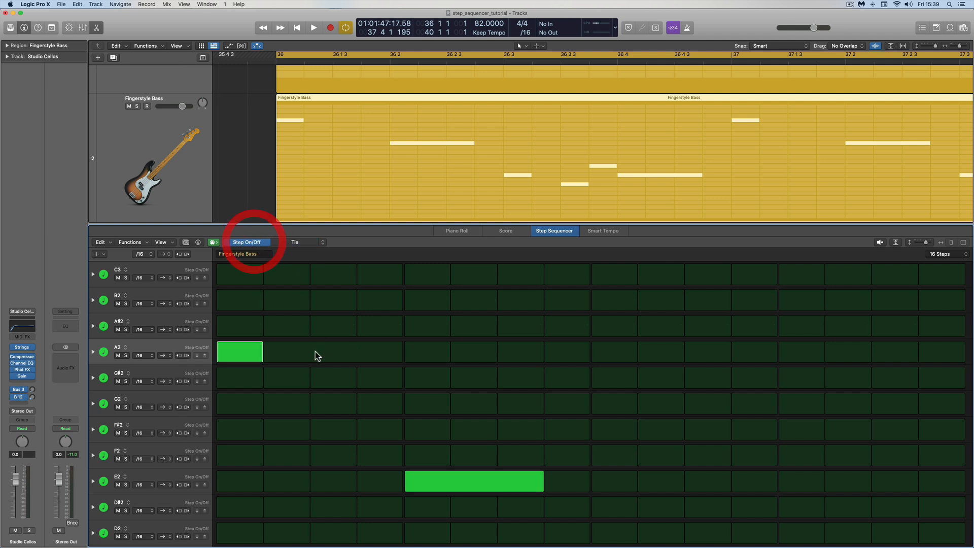
click(315, 351)
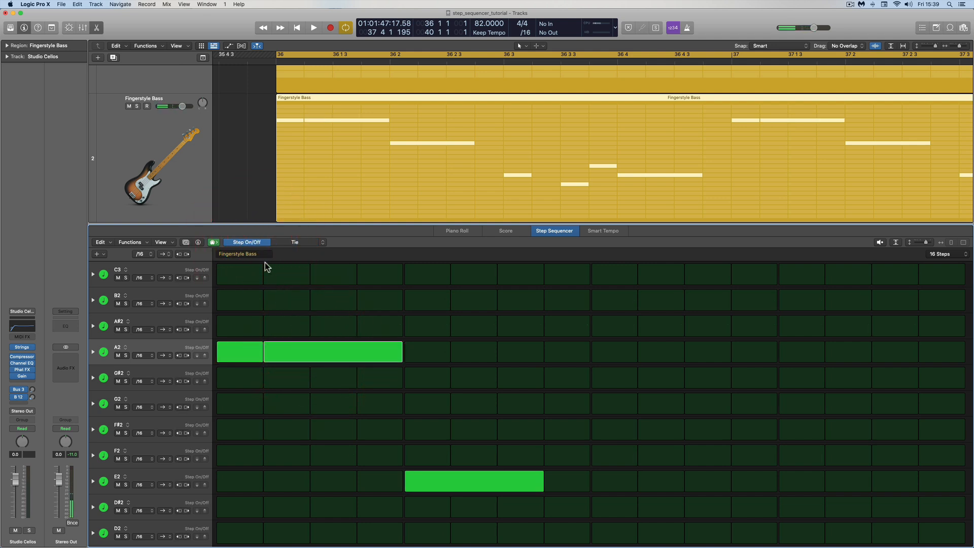
click(295, 242)
click(260, 351)
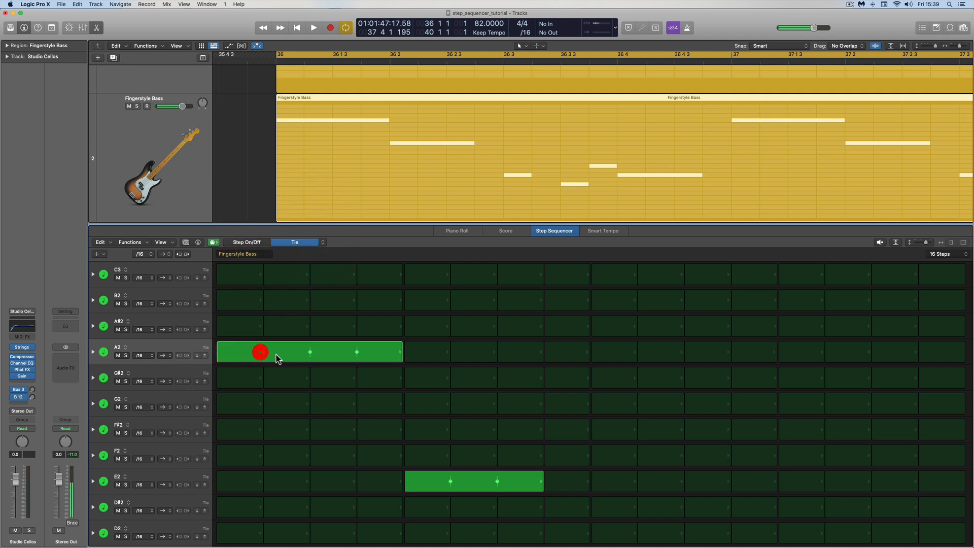
Remove all ties from the A2 note, switch its second step off, and return to the Tie edit mode.
click(361, 355)
click(311, 352)
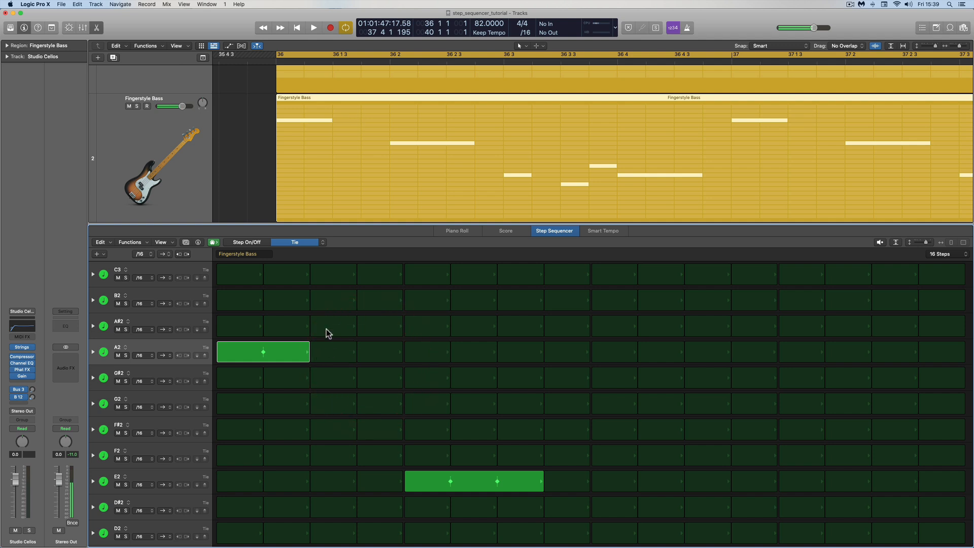
click(265, 355)
click(251, 243)
click(288, 349)
click(247, 353)
click(245, 354)
click(295, 242)
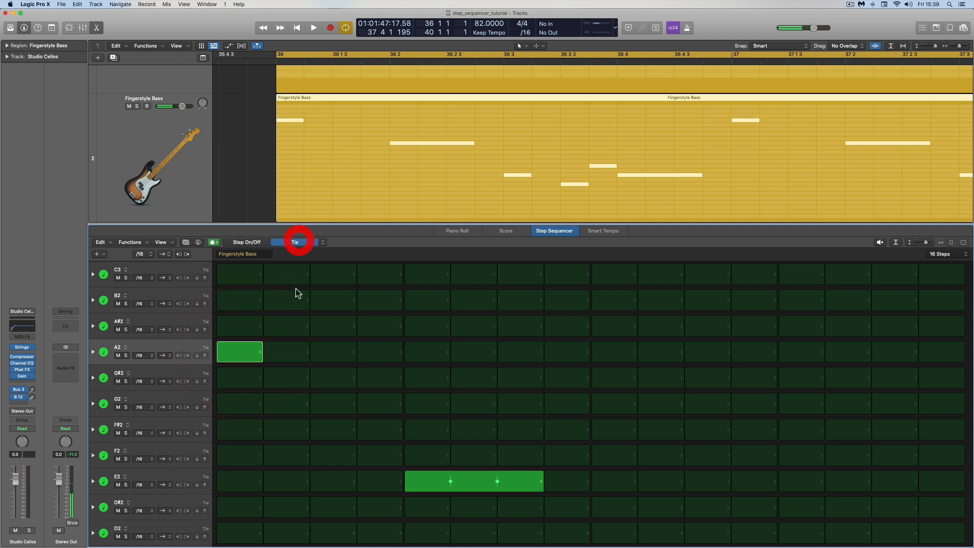
Tie the A2 note again from the first step through the fourth step.
click(260, 354)
click(339, 356)
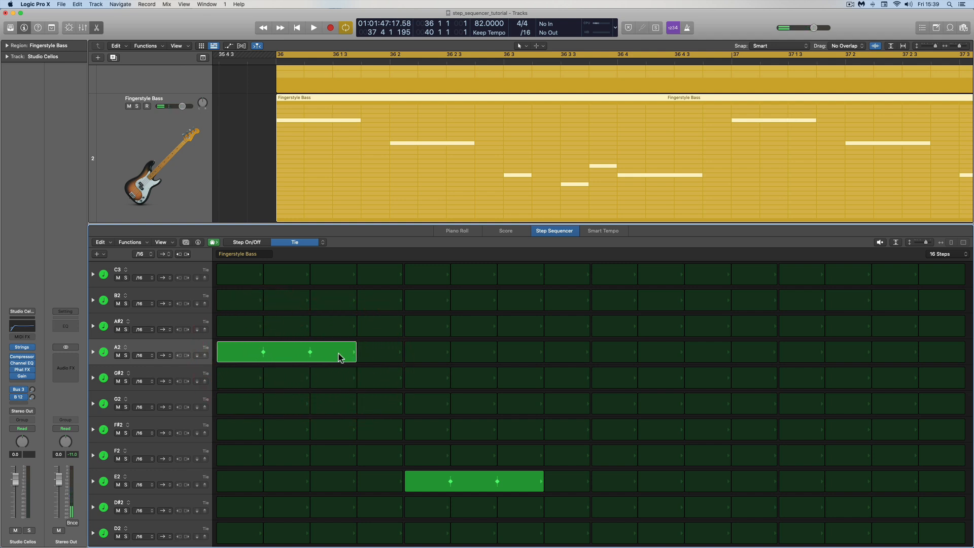
scroll(375, 360, down, 2)
scroll(551, 392, down, 4)
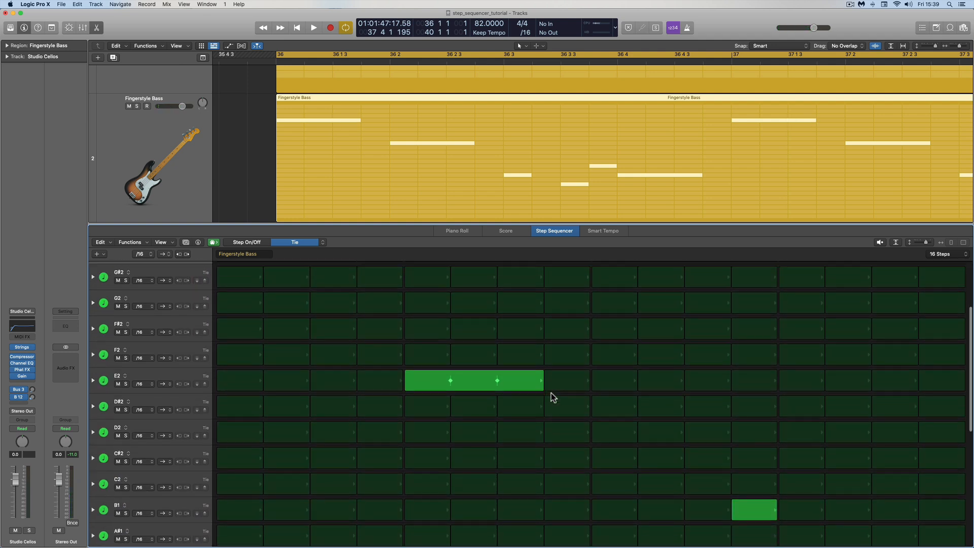
scroll(551, 393, down, 2)
scroll(652, 397, up, 4)
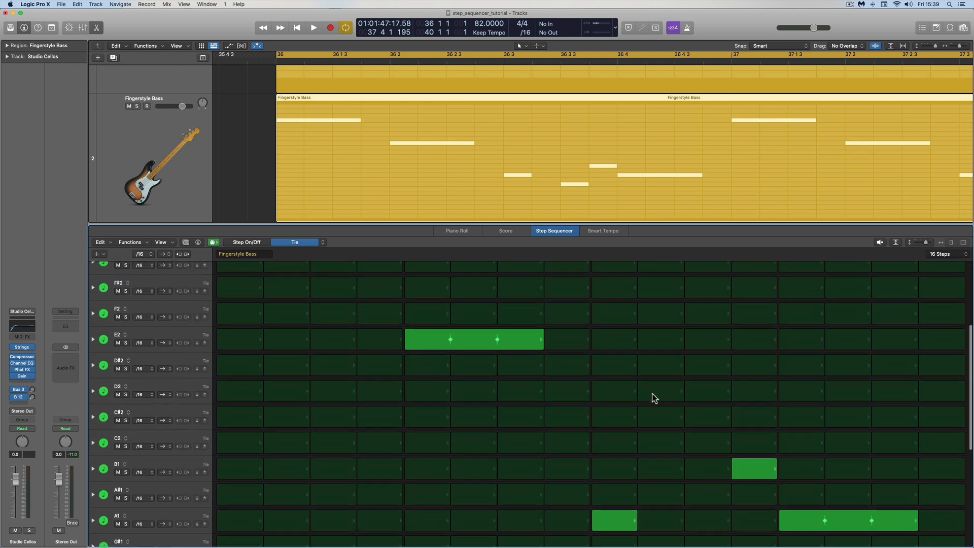
scroll(422, 346, up, 2)
scroll(373, 292, up, 2)
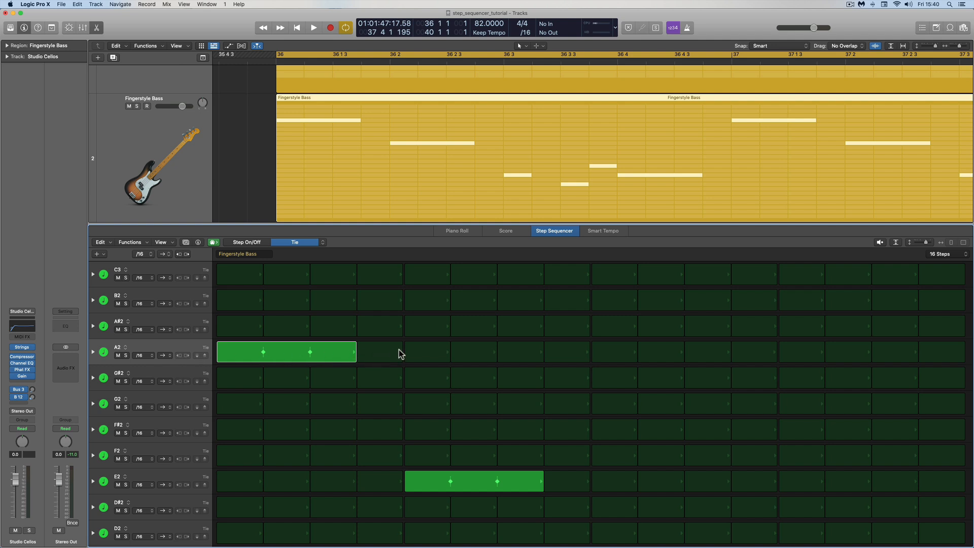
click(355, 352)
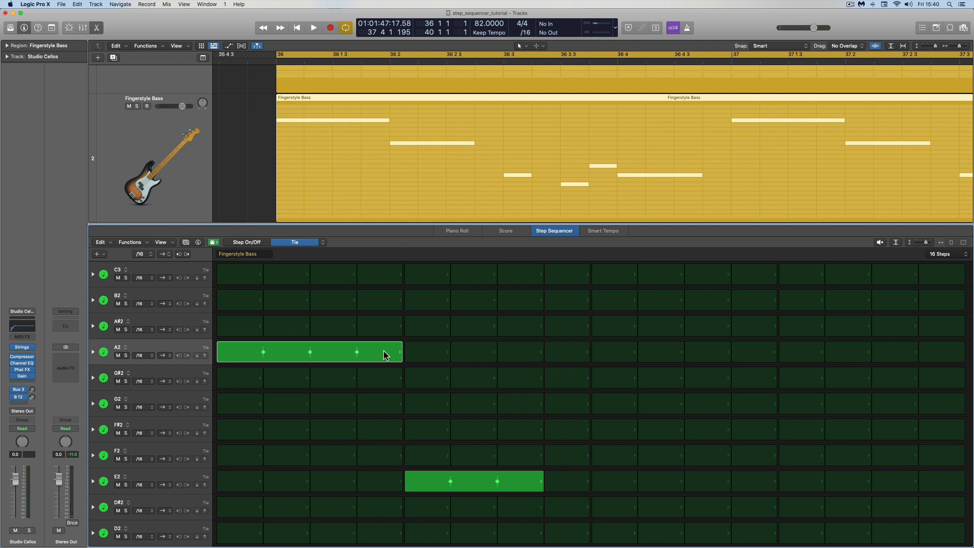
Switch the edit mode to Gate, lower the tied A2 note's gate to 80%, and enlarge the rows.
click(324, 242)
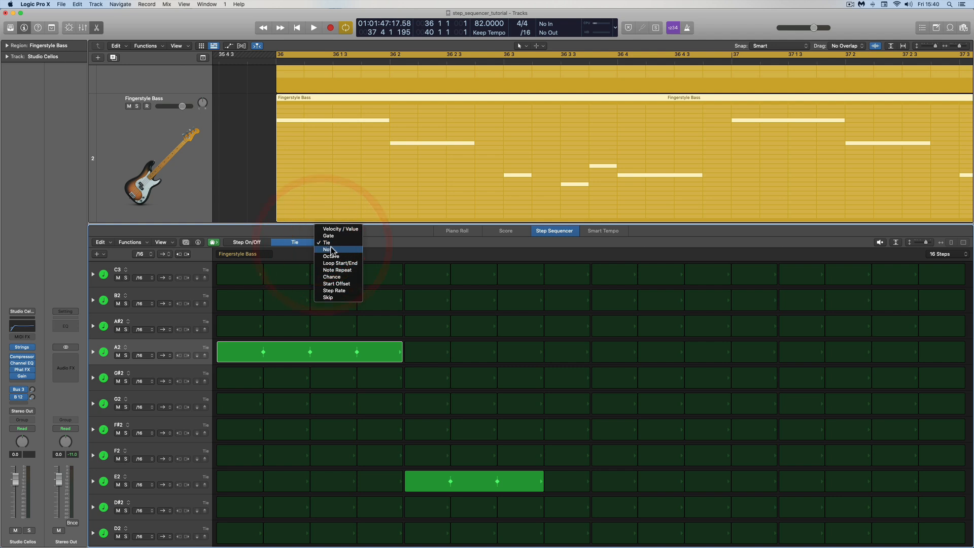
click(330, 235)
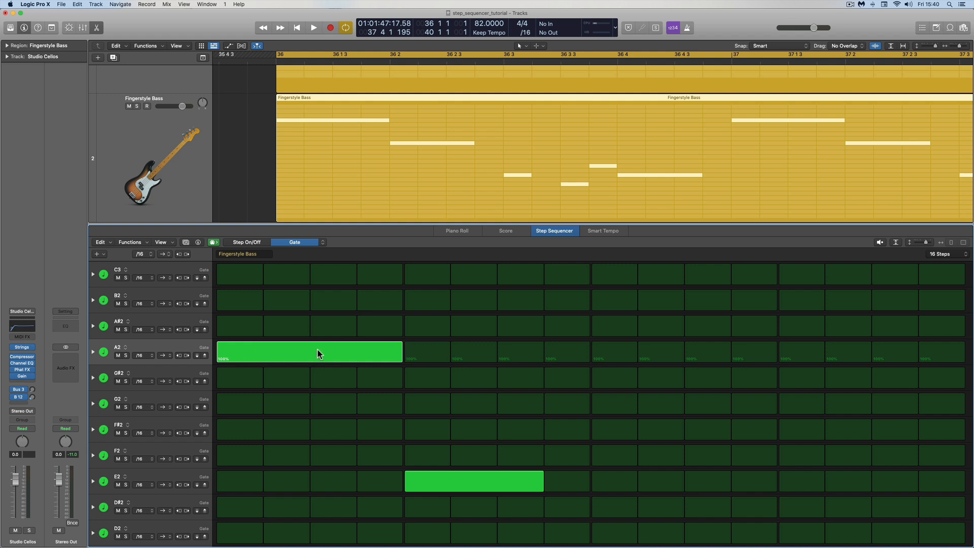
drag(401, 349, 401, 348)
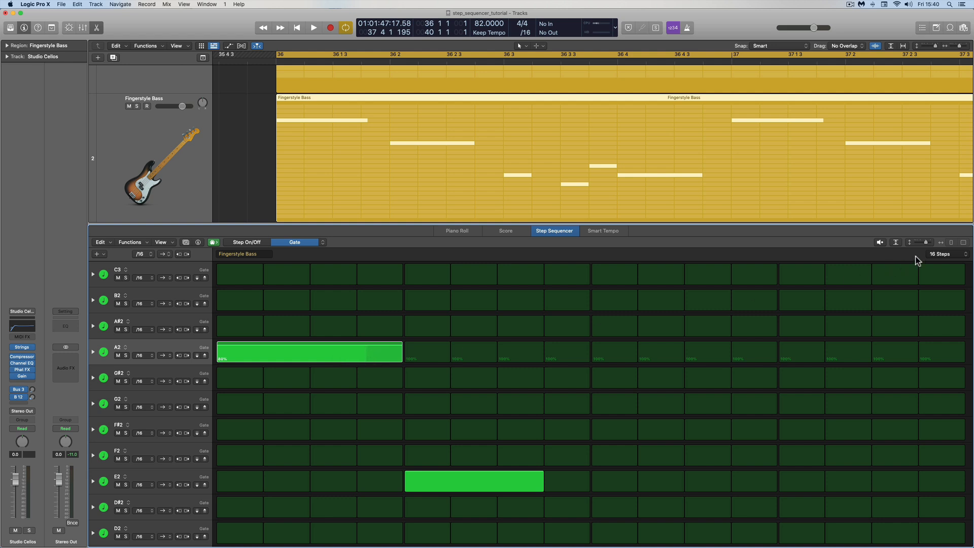
drag(926, 243, 927, 243)
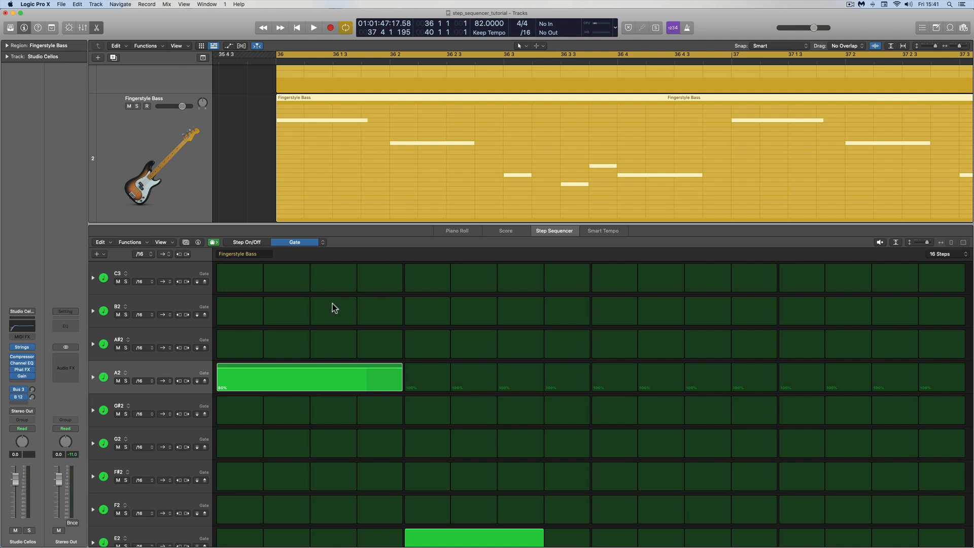
Switch on the first C3 step and set its gate to 50%.
click(254, 243)
click(247, 277)
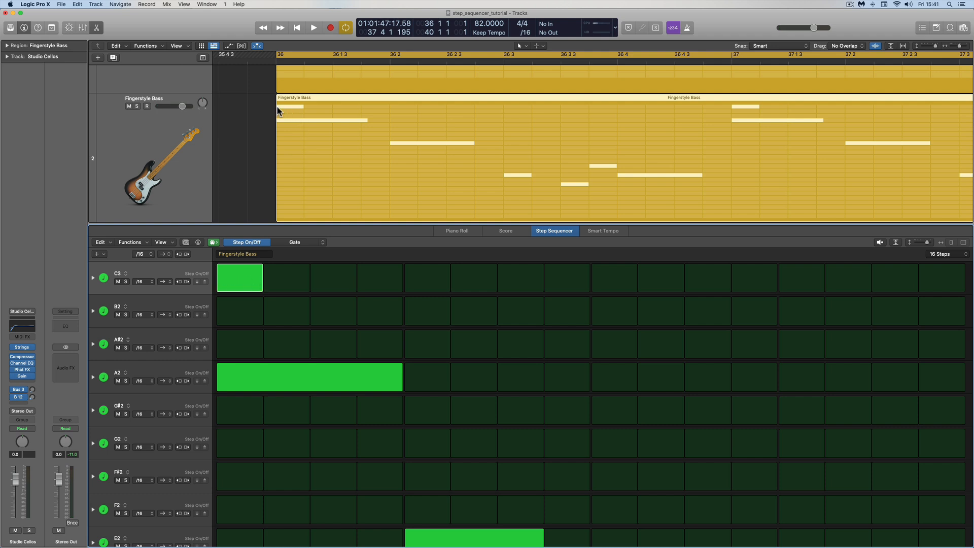
click(299, 242)
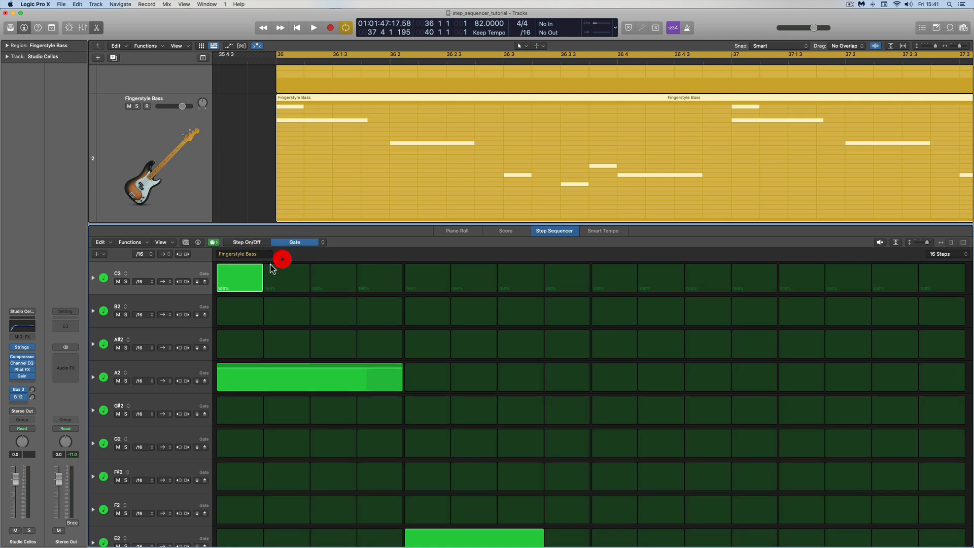
drag(261, 269, 250, 279)
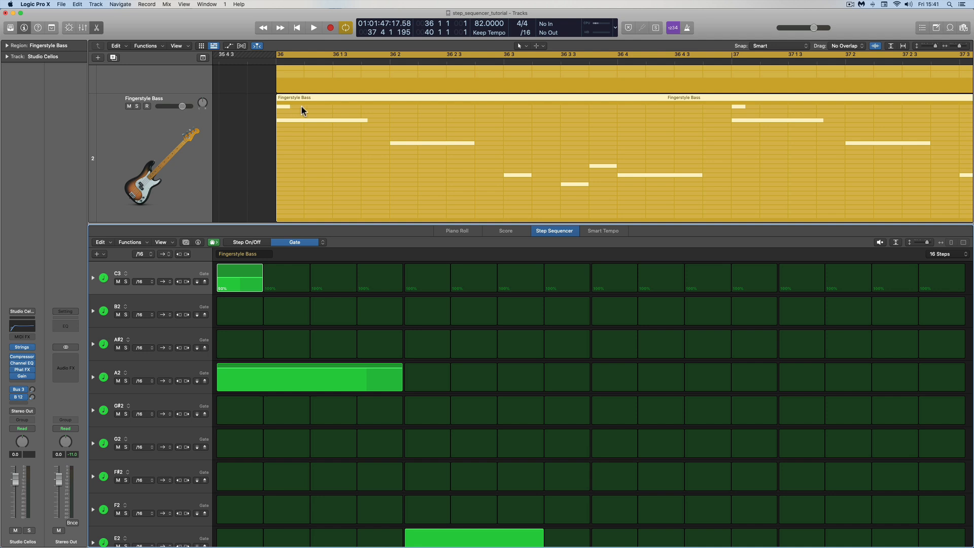
Lower the first C3 step's gate to just above zero and inspect the shortened note in the bass region.
click(240, 278)
drag(240, 278, 239, 294)
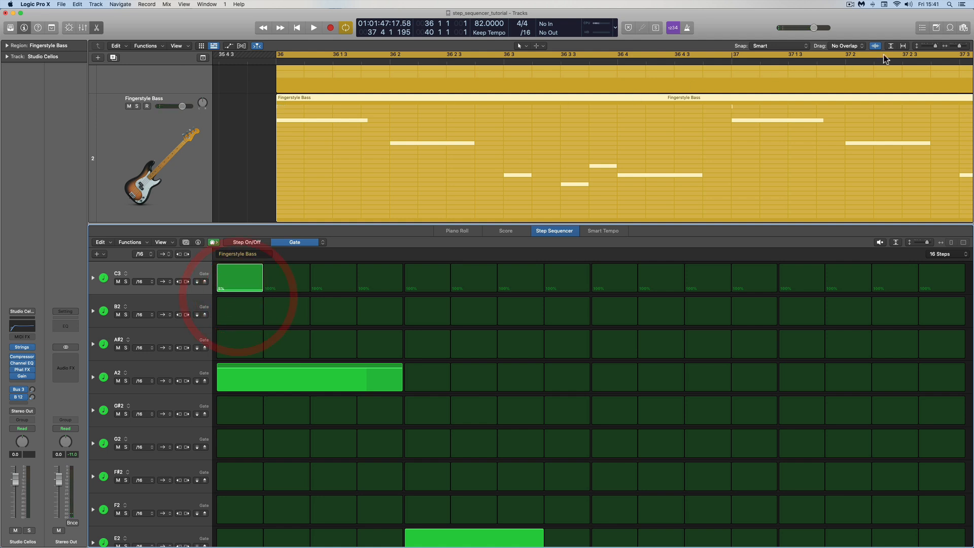
drag(960, 48, 963, 48)
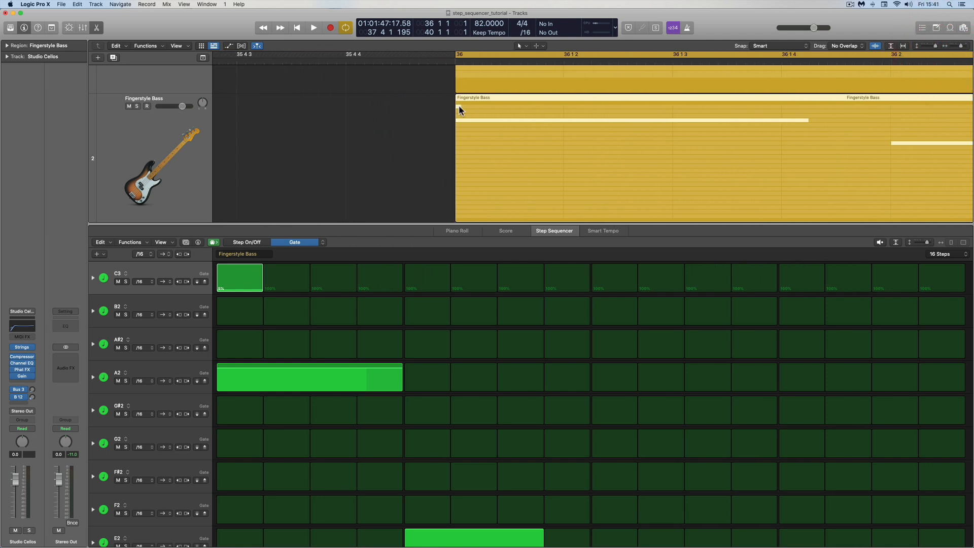
scroll(447, 106, right, 2)
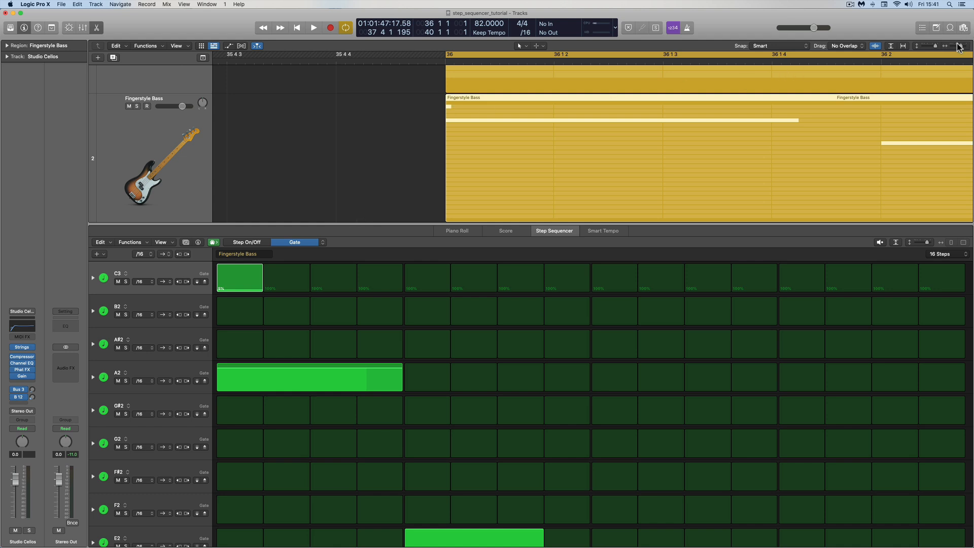
Set the first C3 step's gate to 100%.
drag(959, 45, 957, 45)
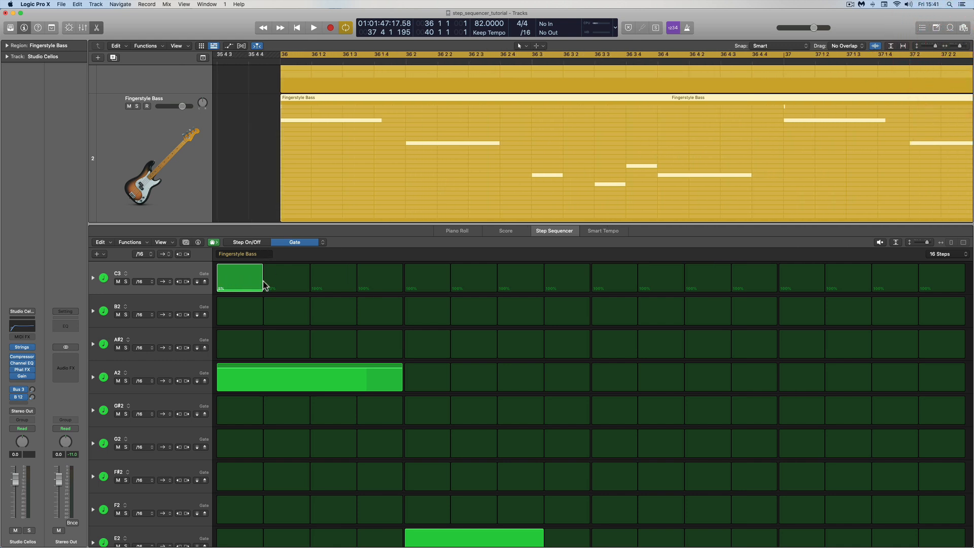
drag(238, 289, 330, 305)
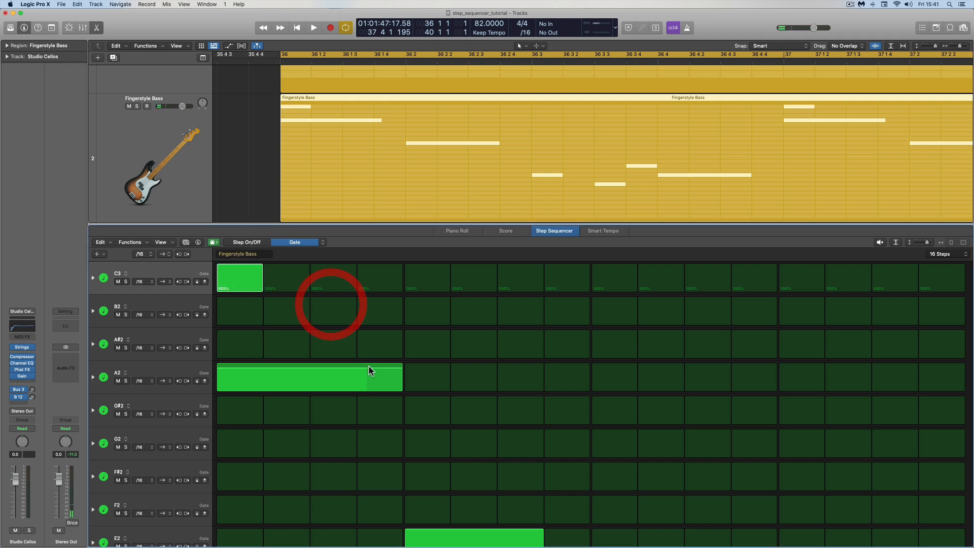
Check the tied bass notes in Tie mode, and in Gate mode raise the tied A2 note's gate slightly and audition it.
click(321, 242)
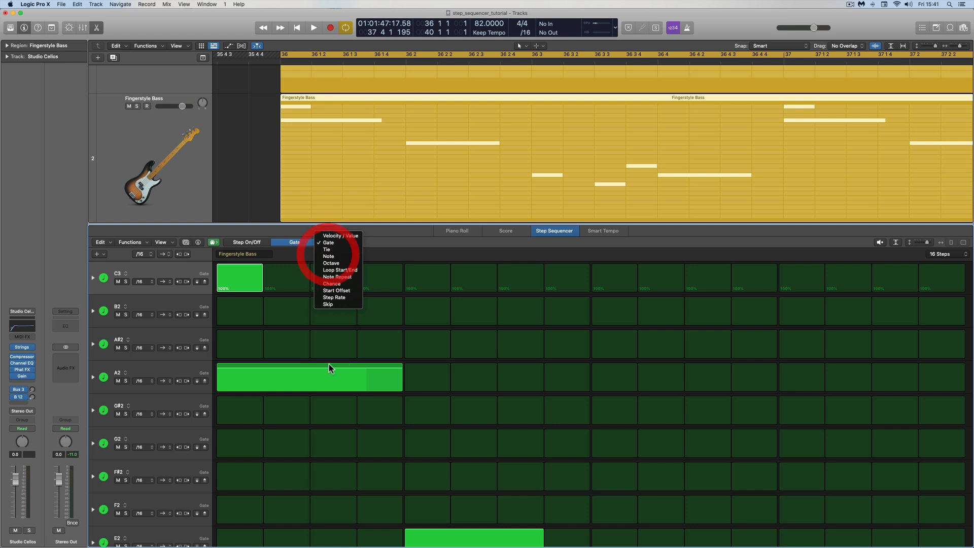
click(335, 249)
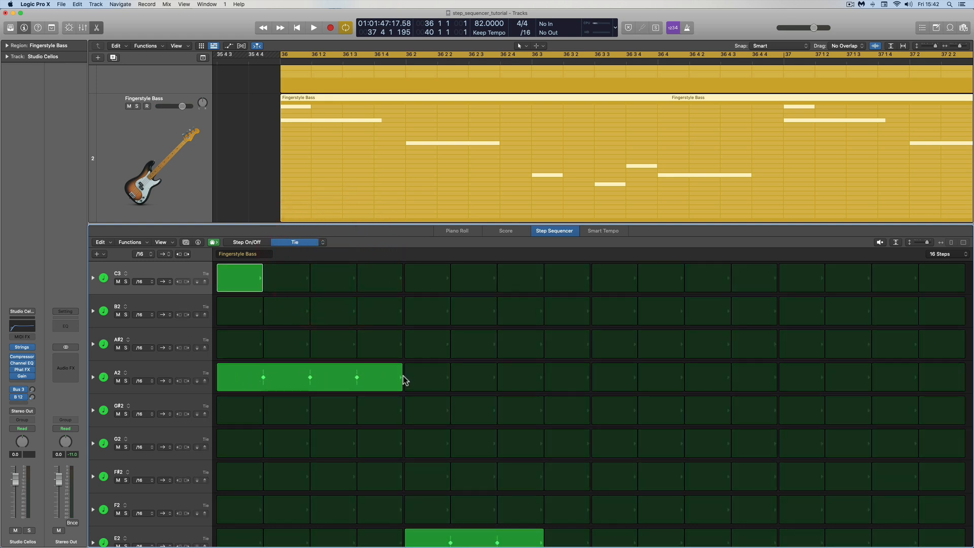
click(322, 242)
click(325, 234)
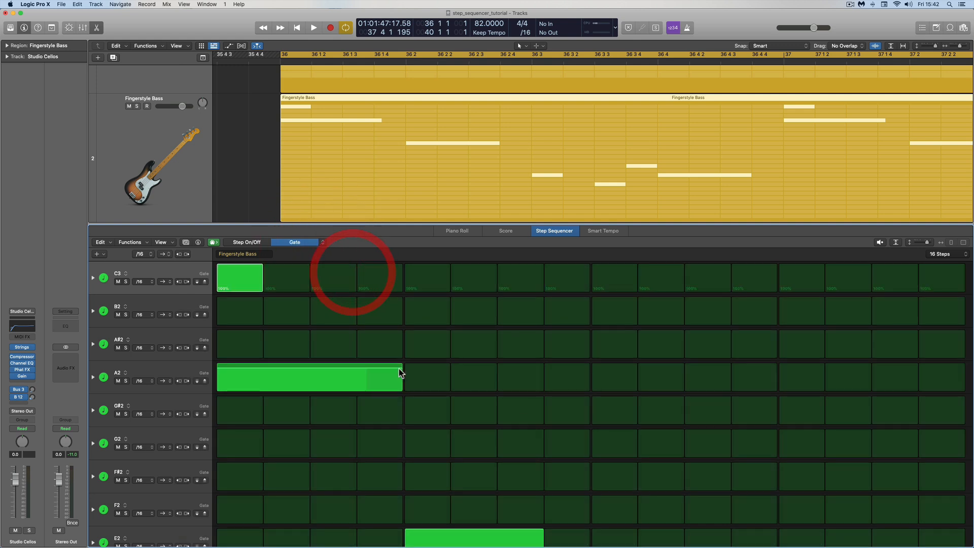
drag(387, 372, 389, 366)
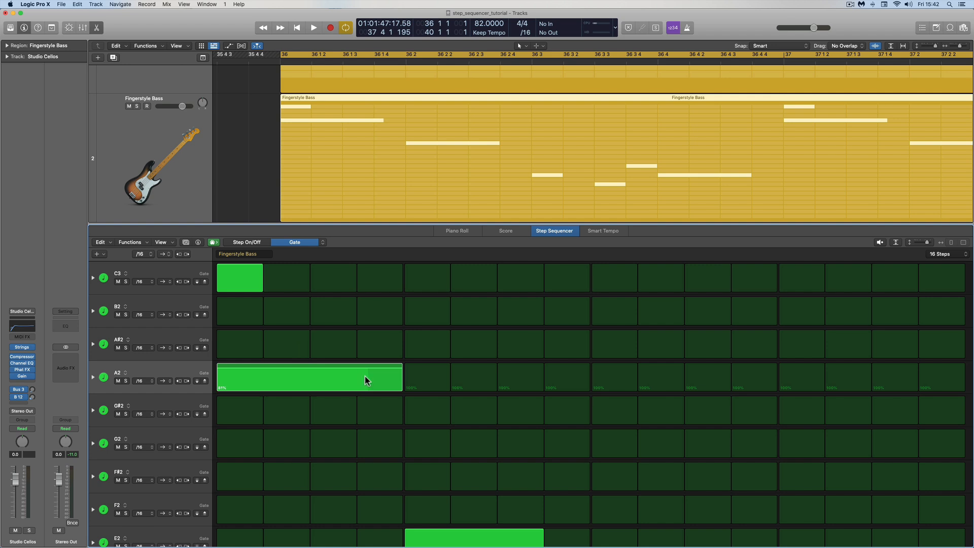
key(space)
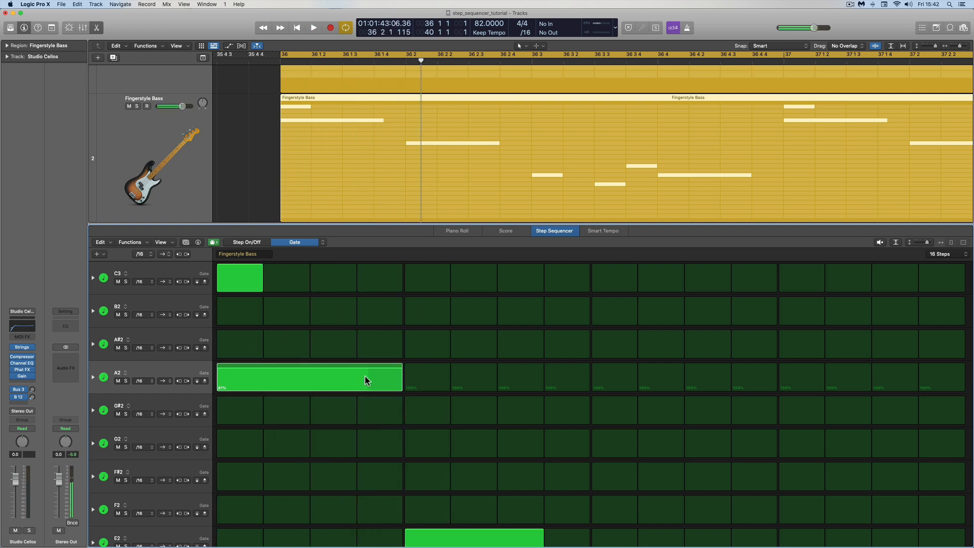
Switch off the first C3 step in Step On/Off mode, play the bass pattern, and return to Gate mode.
click(243, 276)
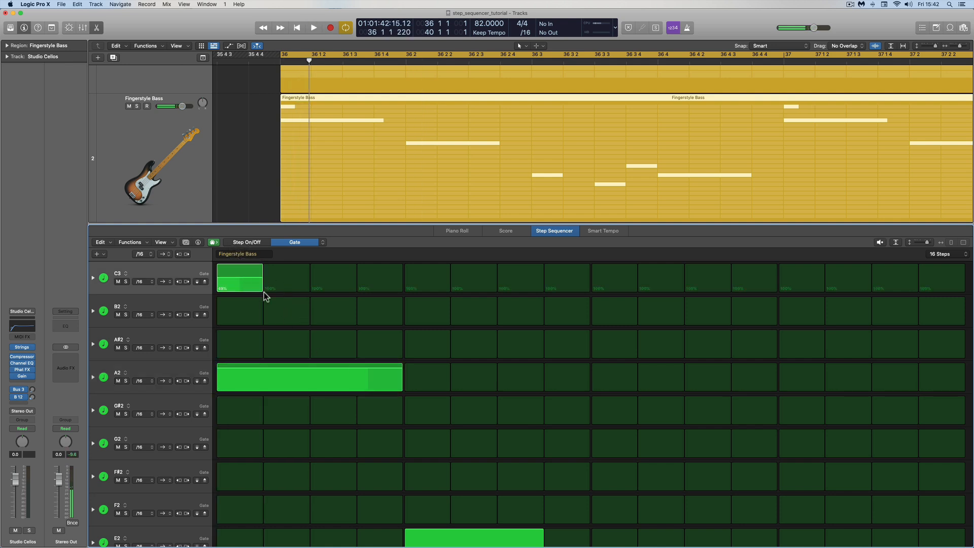
click(249, 242)
click(243, 274)
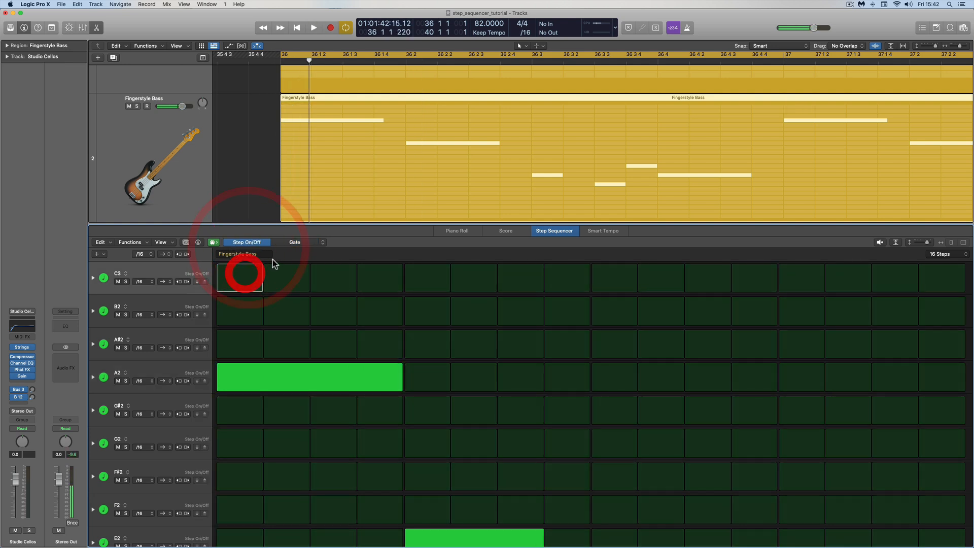
click(295, 242)
click(245, 273)
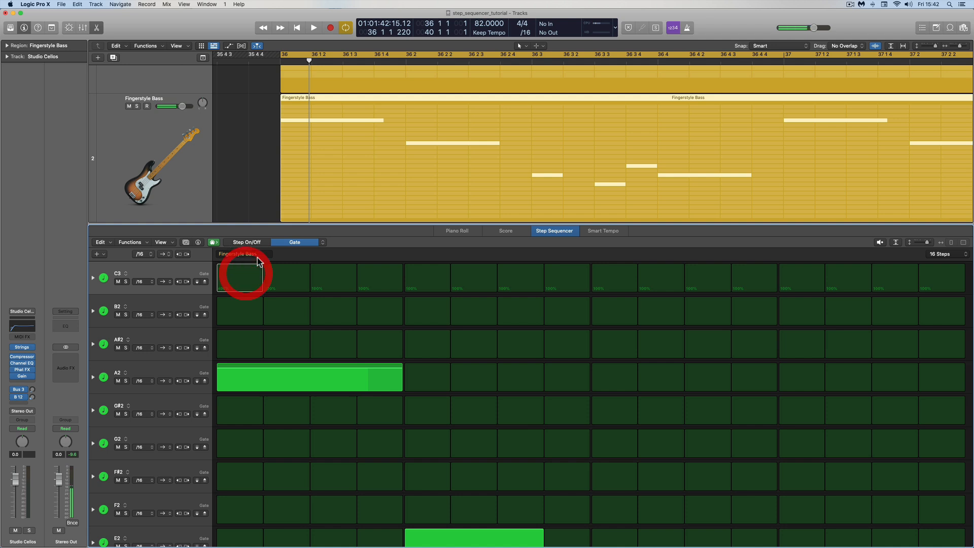
click(249, 242)
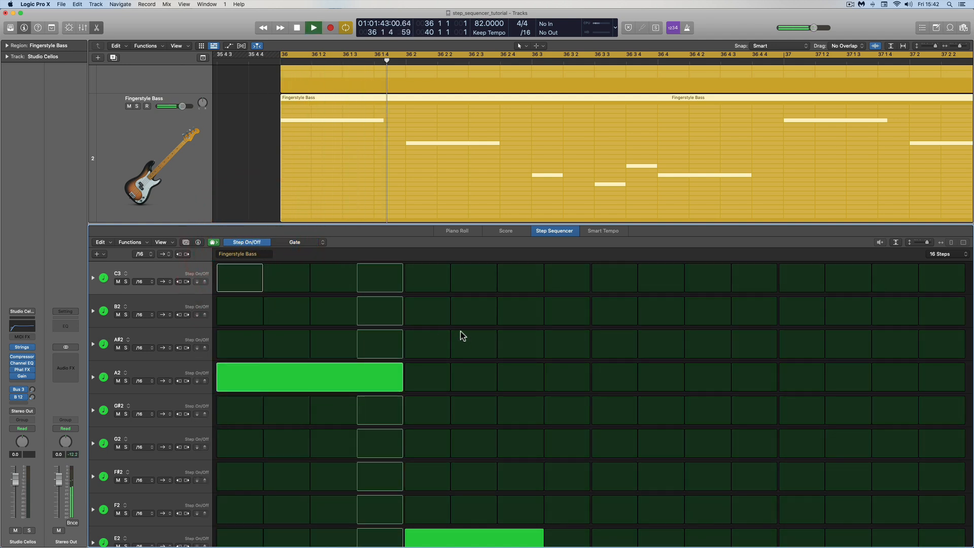
scroll(383, 289, down, 2)
click(312, 242)
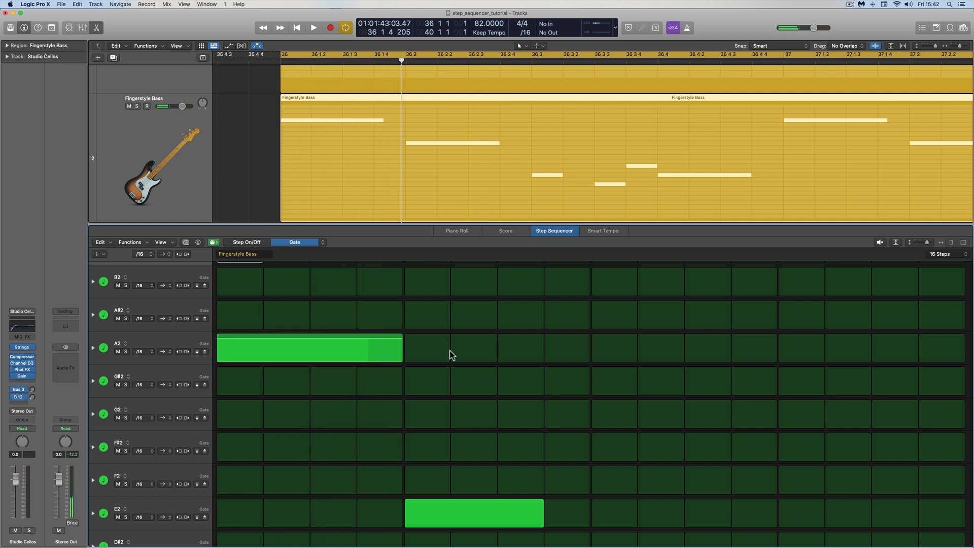
Switch the edit mode to Tie and extend the tied E2 note by one step, making it four steps long.
scroll(367, 286, down, 3)
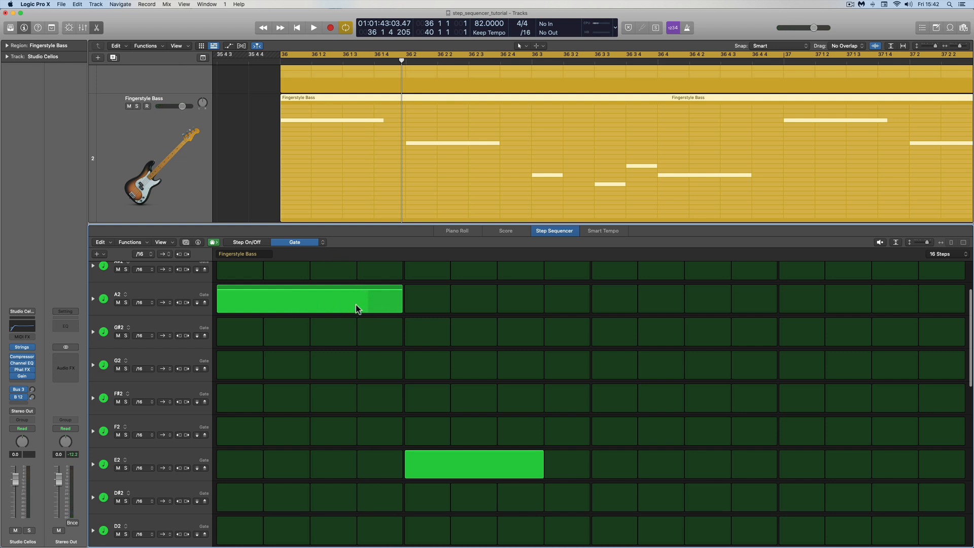
click(322, 242)
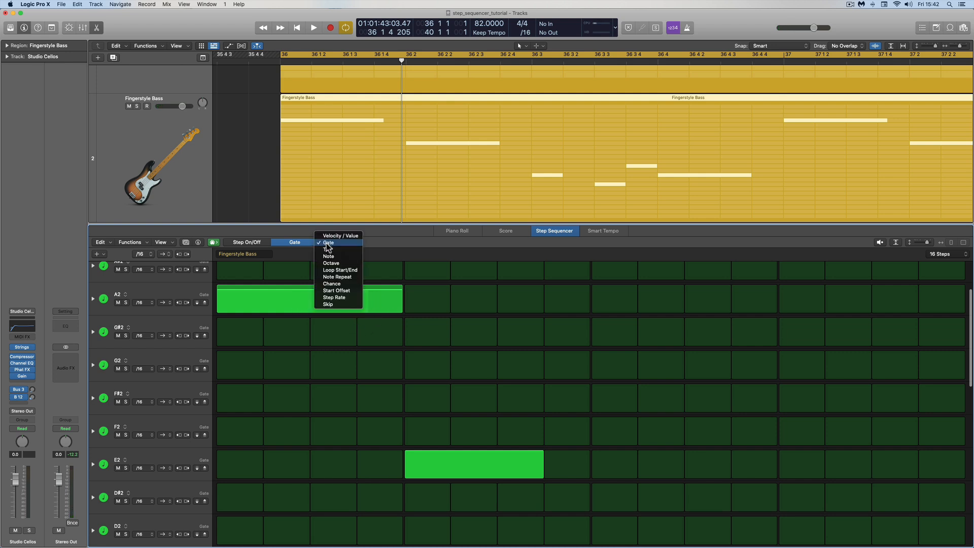
click(332, 249)
click(544, 465)
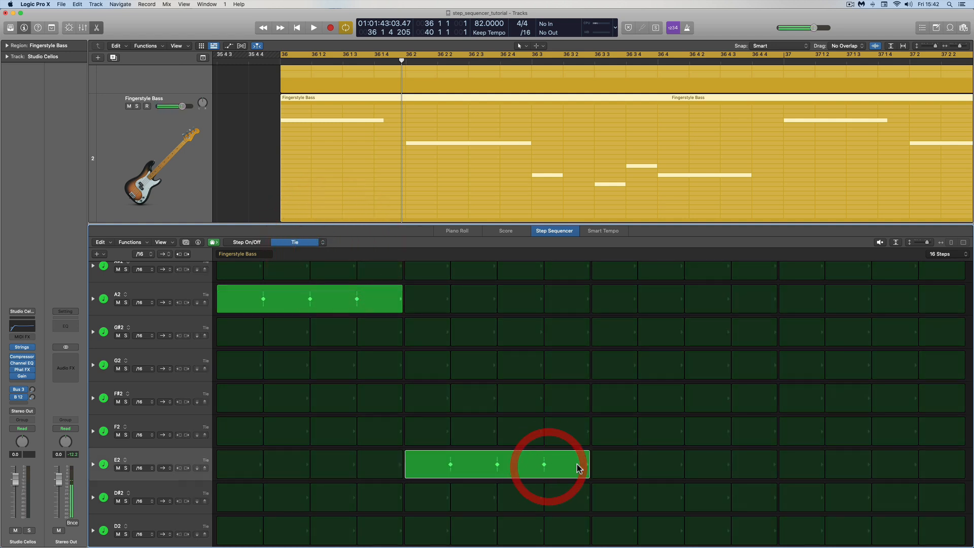
Lower the tied E2 note's gate to 84% in Gate mode and play back the bass pattern.
click(321, 242)
click(329, 236)
drag(586, 459, 587, 457)
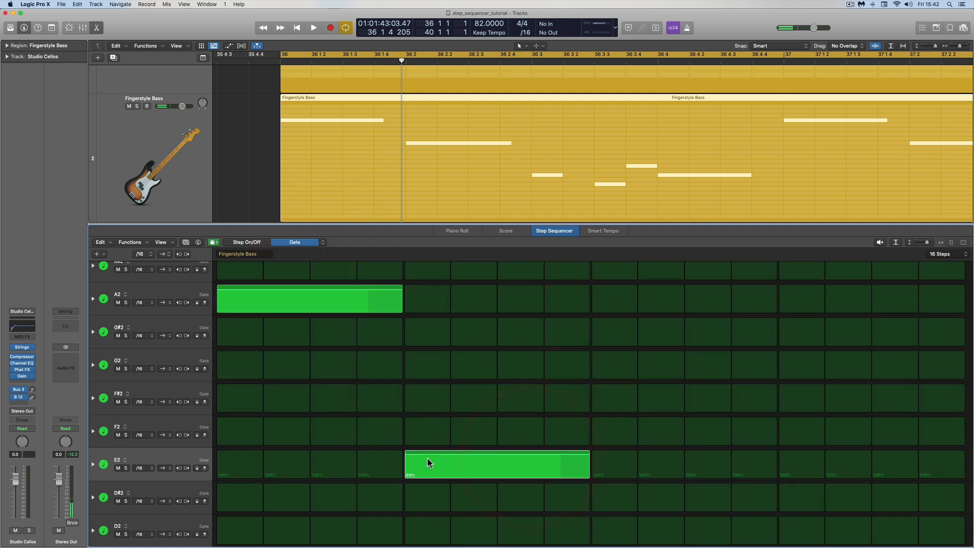
key(space)
scroll(556, 462, down, 2)
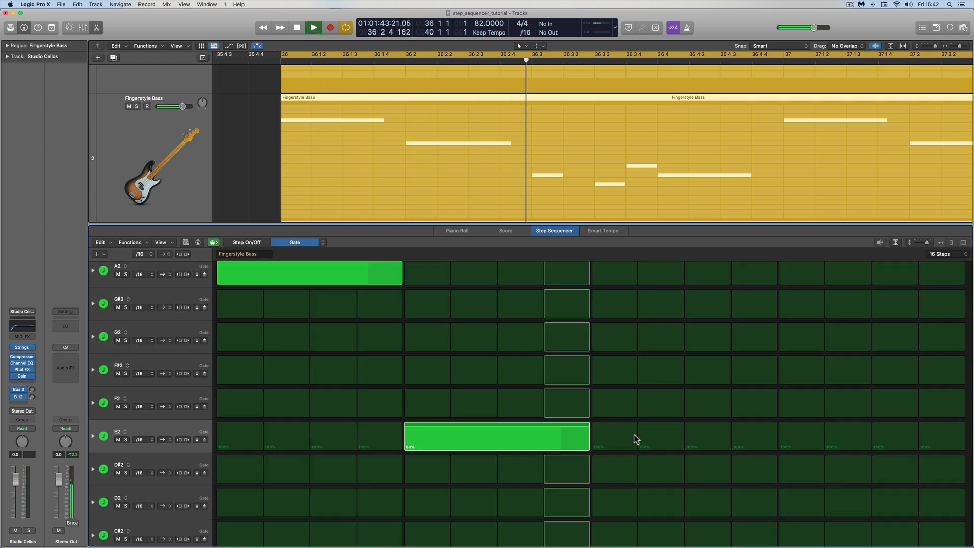
scroll(603, 436, down, 5)
key(space)
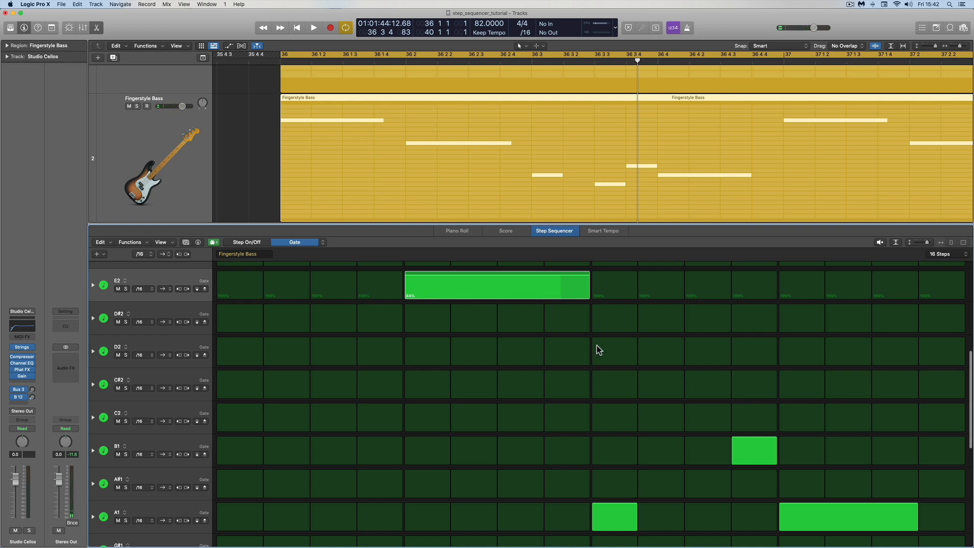
Shorten the B1 step's gate to 73%, keeping Gate as the edit mode.
scroll(828, 499, down, 3)
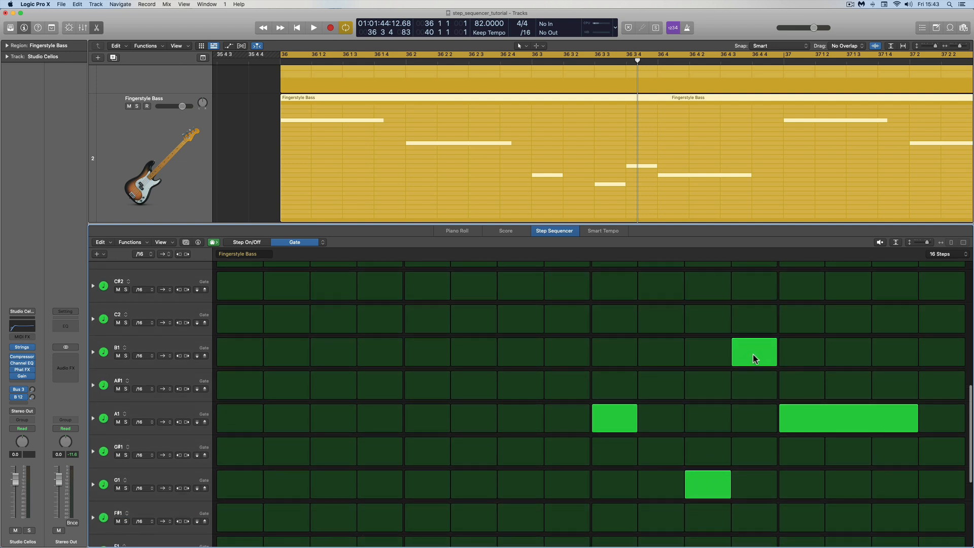
click(324, 243)
click(325, 244)
drag(775, 343, 774, 348)
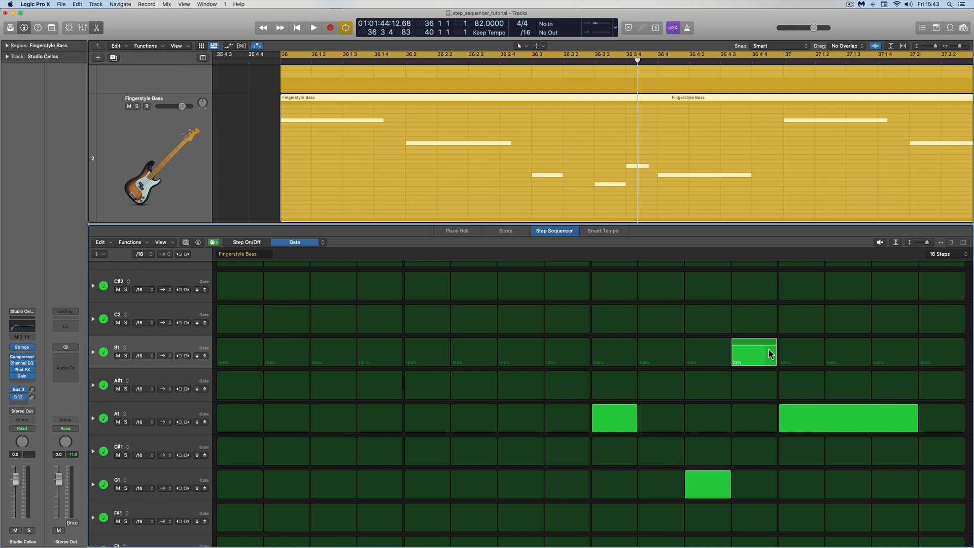
Shorten the G1 step's gate to about 70% and the single A1 step's gate to about 65%, and audition the result.
drag(728, 482, 676, 458)
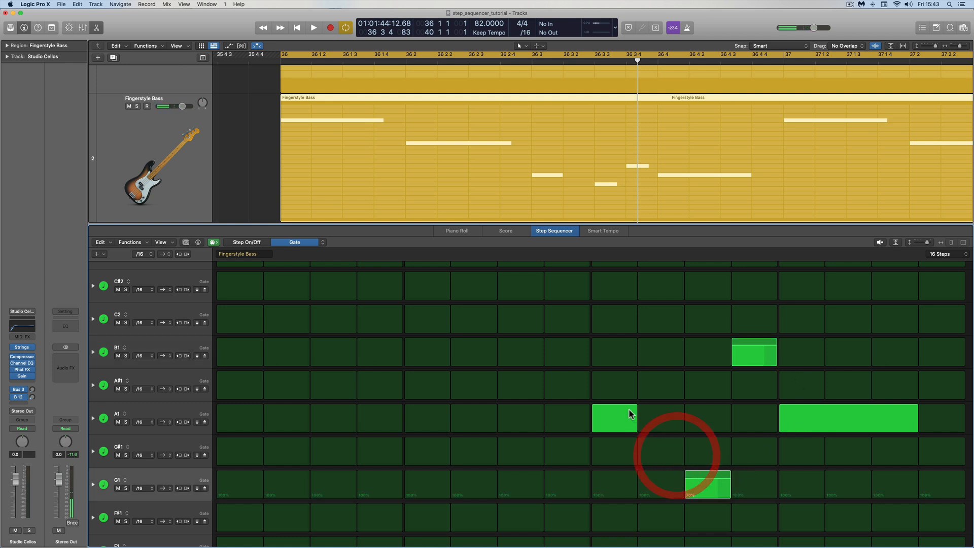
drag(630, 411, 630, 417)
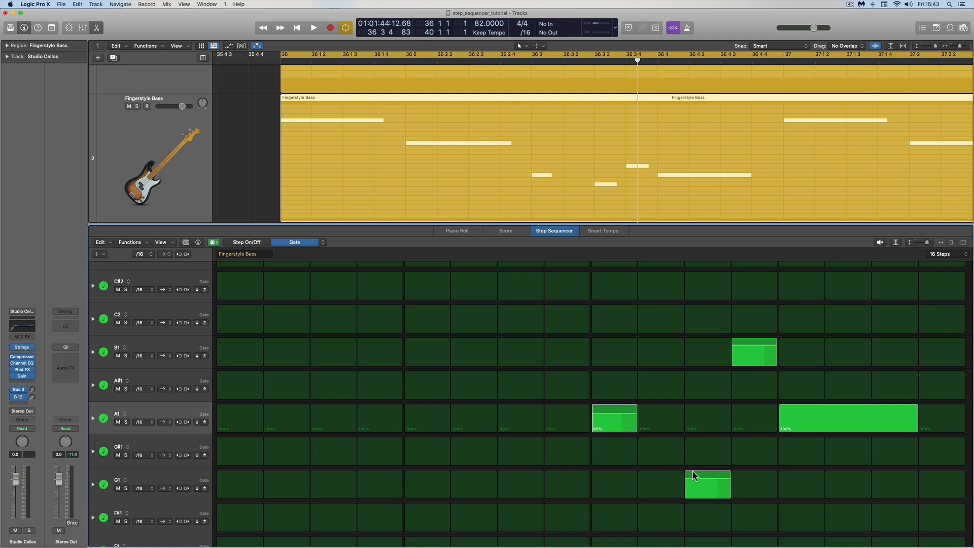
key(space)
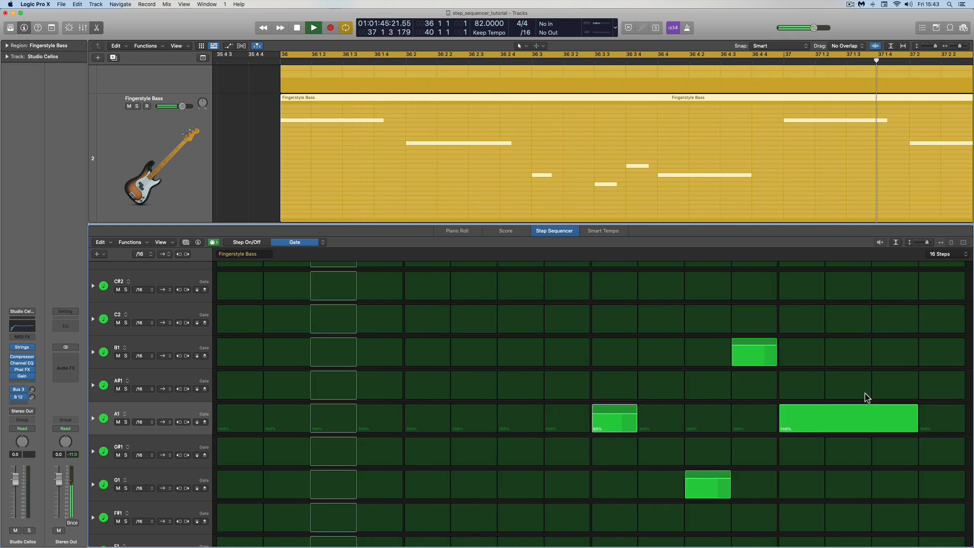
key(space)
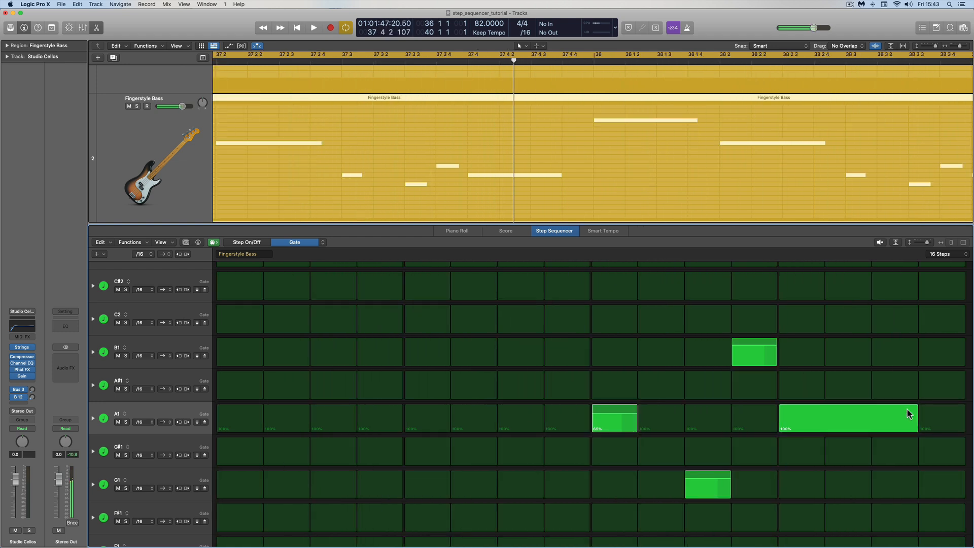
Lower the three-step tied A1 note's gate to about 95% and play back the pattern with smaller row heights.
drag(918, 410, 917, 404)
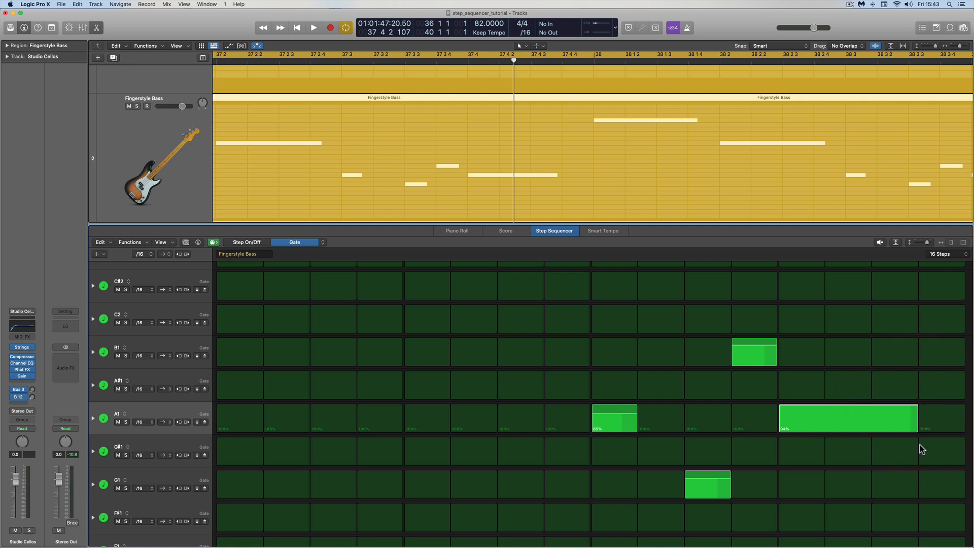
key(space)
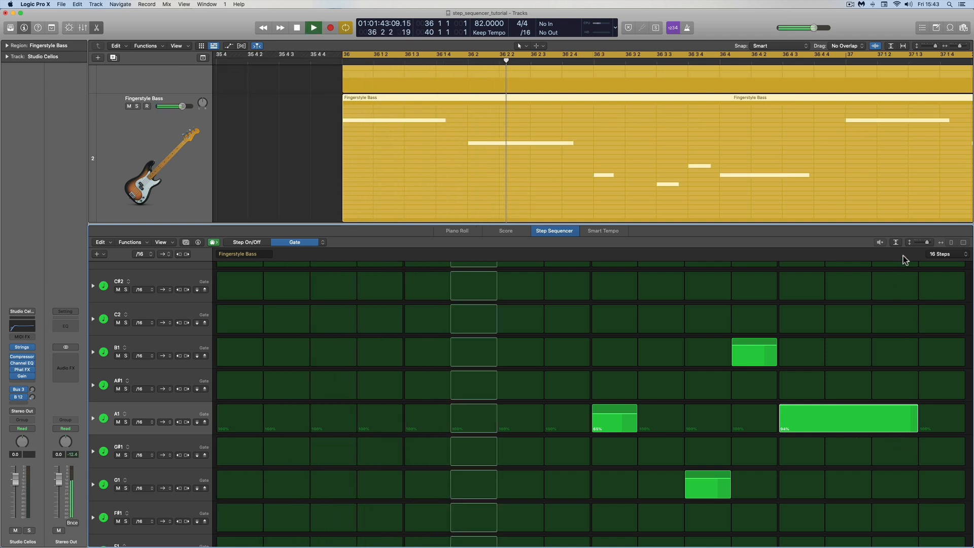
drag(917, 241, 911, 248)
click(918, 243)
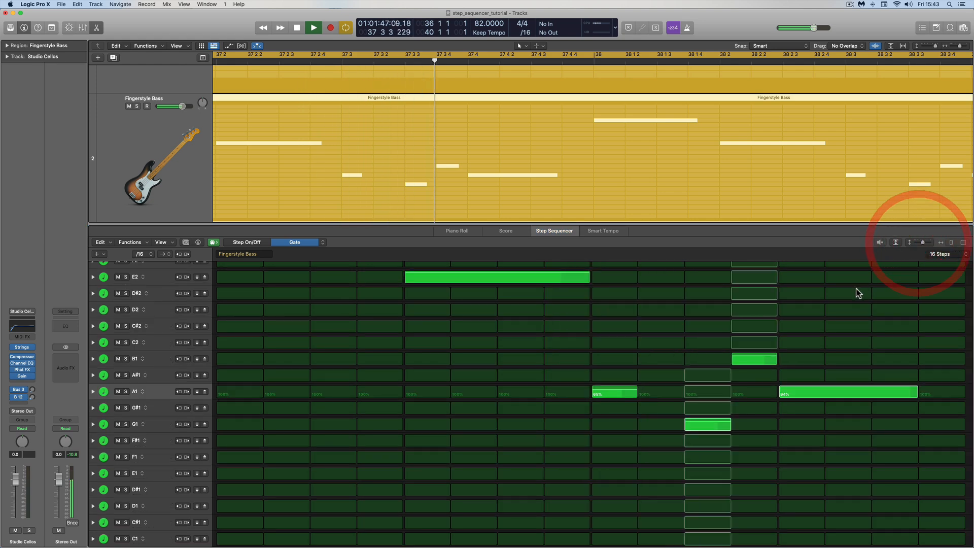
scroll(856, 289, up, 1)
scroll(911, 261, up, 4)
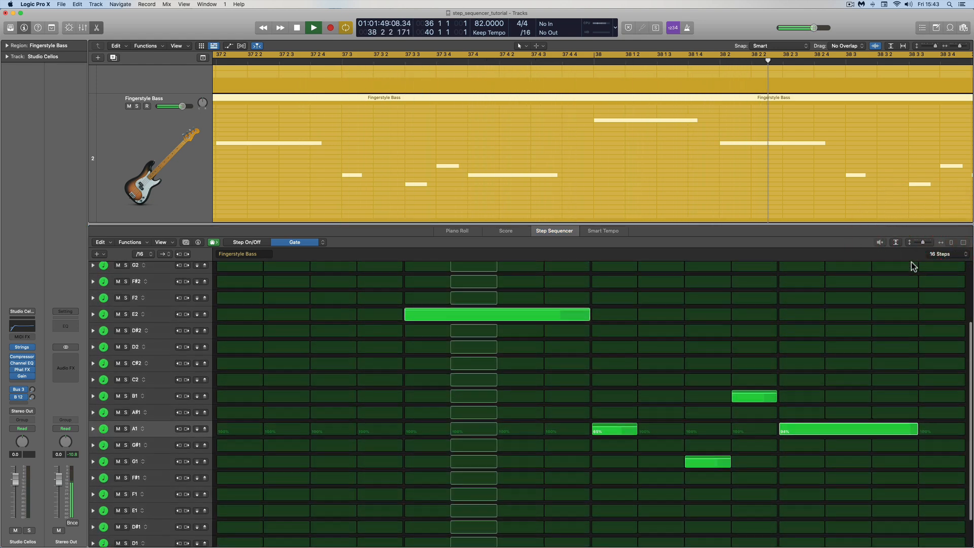
scroll(910, 261, up, 1)
key(space)
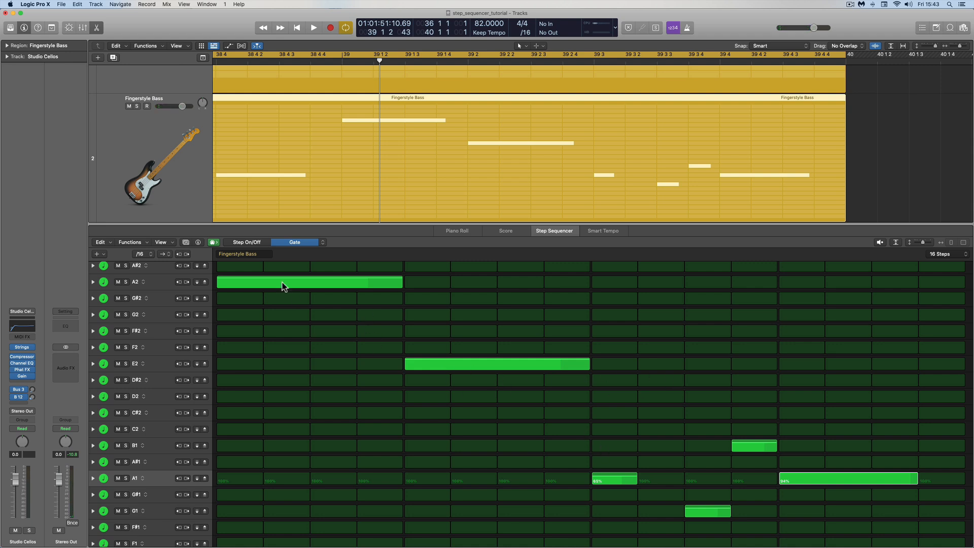
In Velocity / Value mode with taller rows, lower the G1 step's velocity, set the B1 step's to 82, and audition.
click(322, 242)
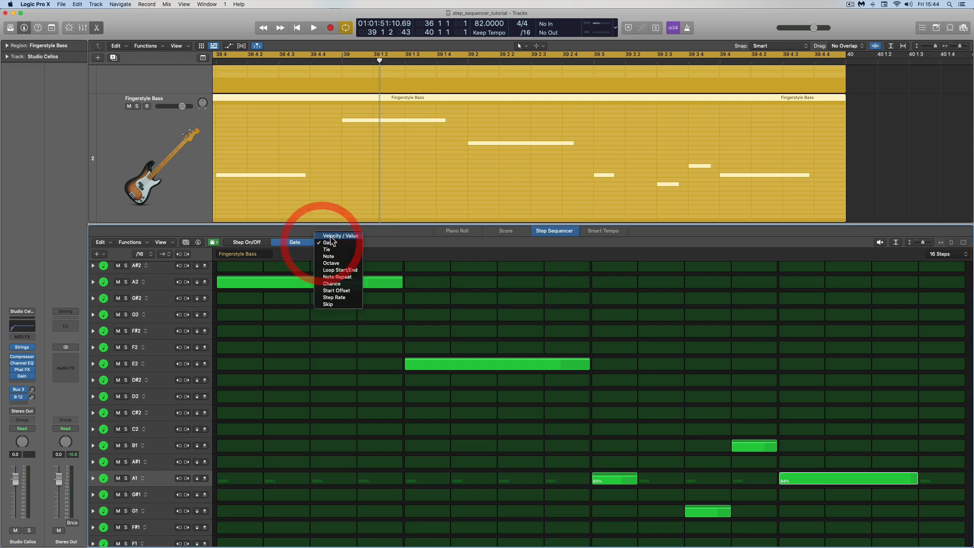
click(330, 240)
drag(921, 243, 926, 242)
scroll(726, 346, down, 5)
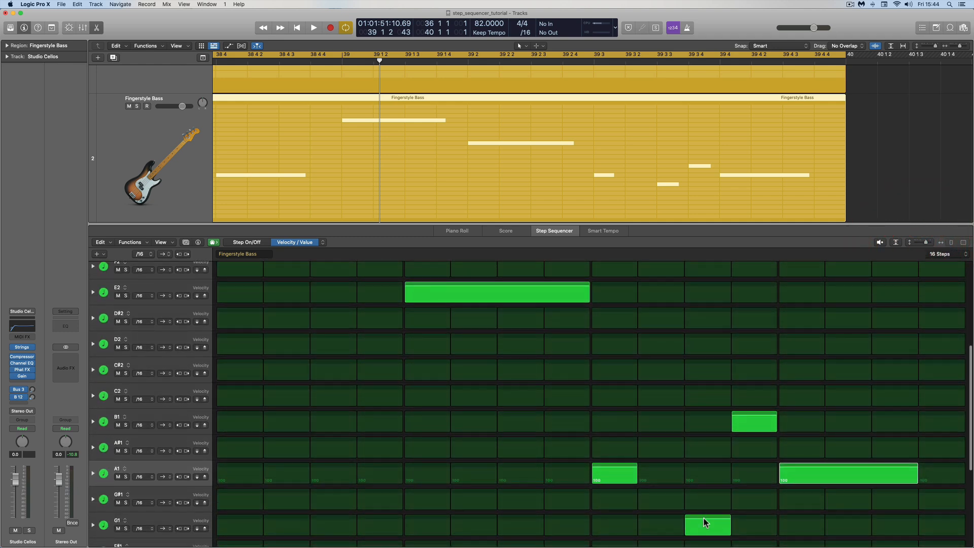
drag(702, 516, 704, 521)
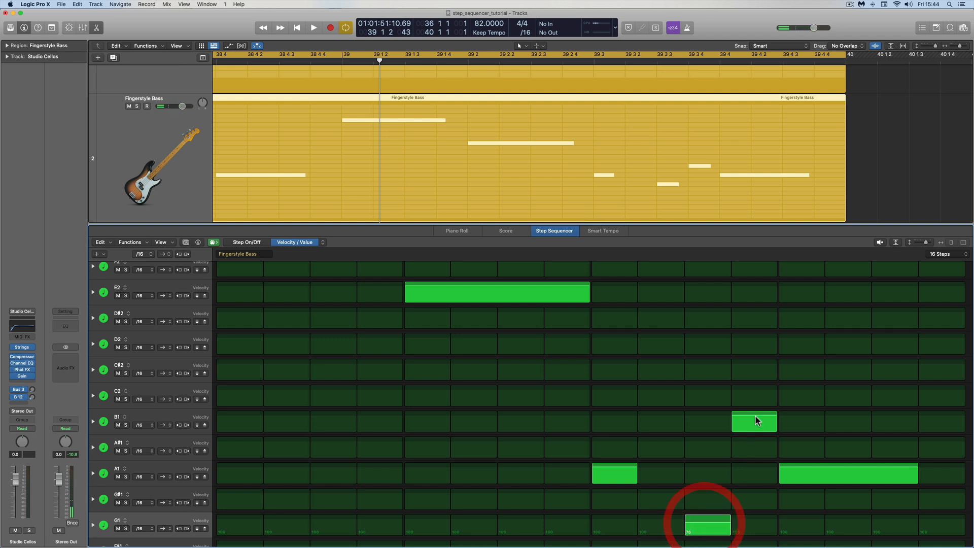
drag(753, 414, 753, 414)
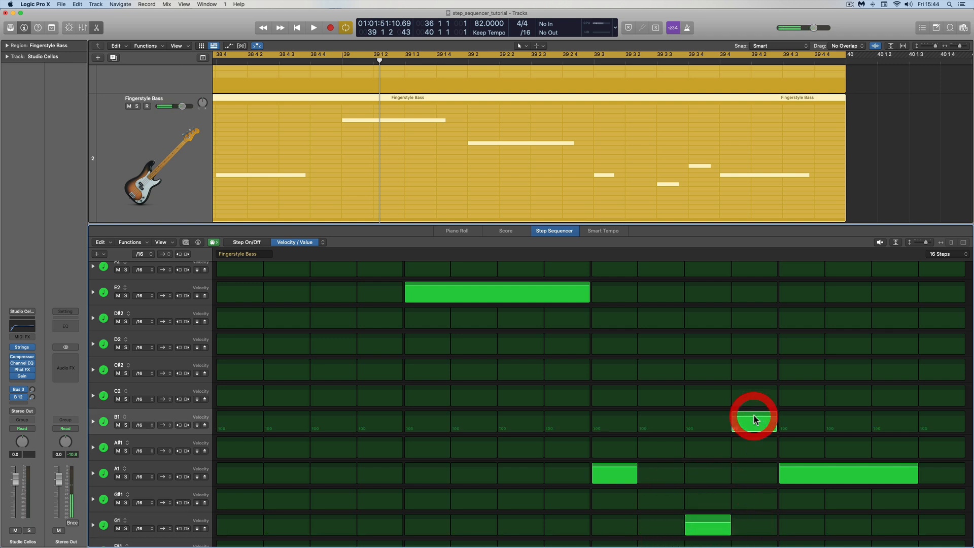
key(space)
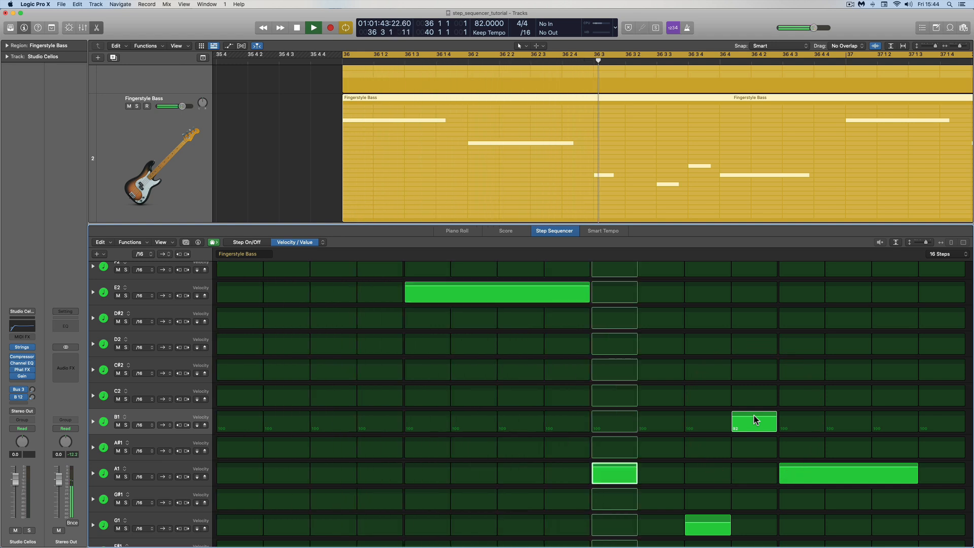
key(space)
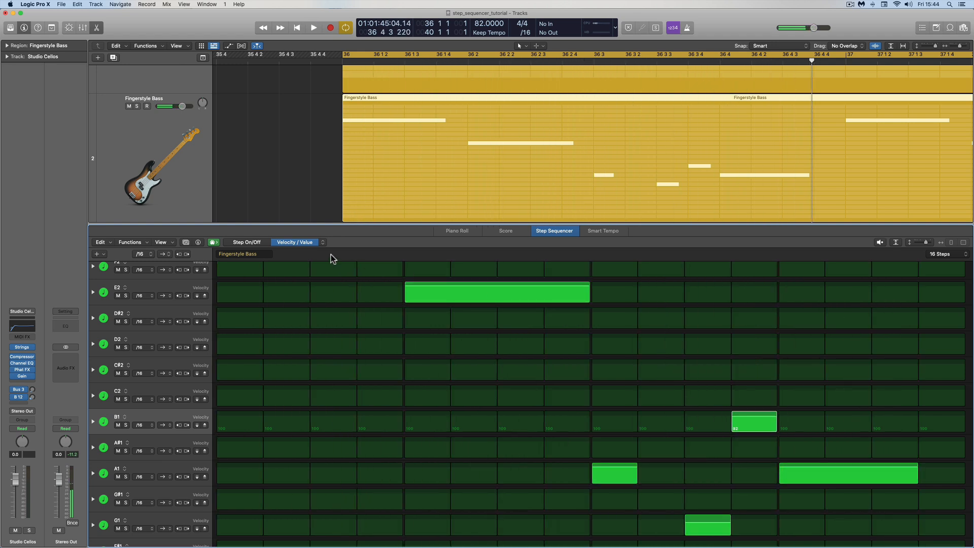
Switch the bass pattern's edit mode to Start Offset.
click(323, 242)
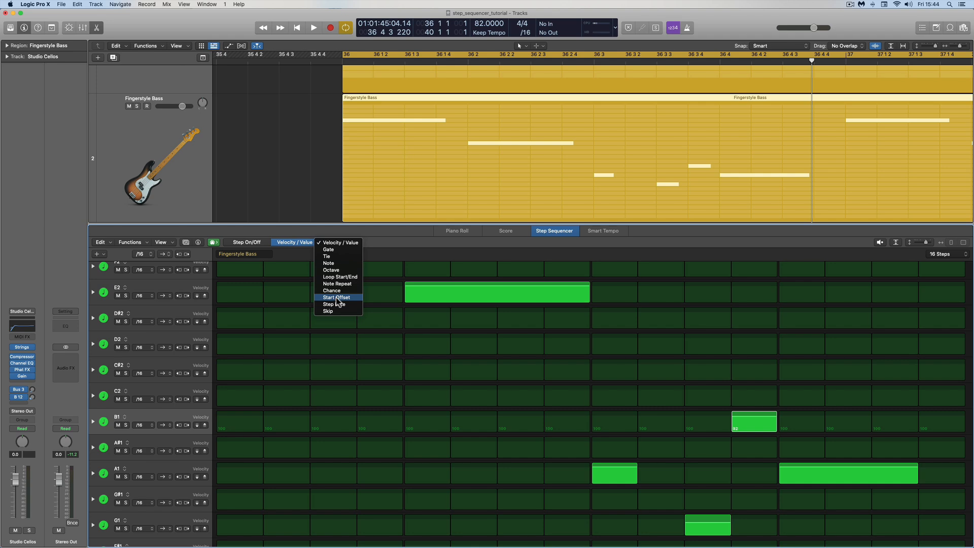
click(336, 298)
scroll(324, 284, up, 3)
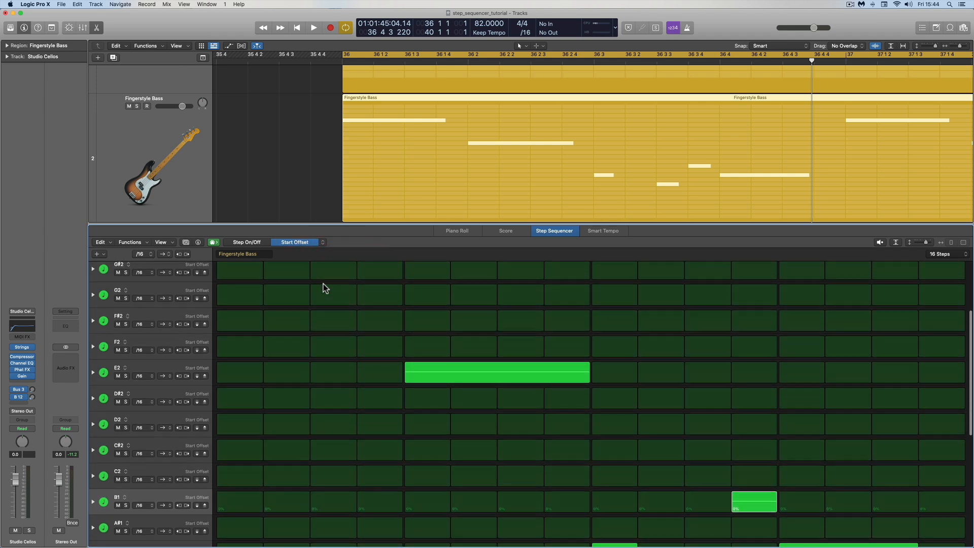
Turn on the first step of the C3 row and enlarge the Fingerstyle Bass region in the arrangement to see its notes.
scroll(323, 284, up, 4)
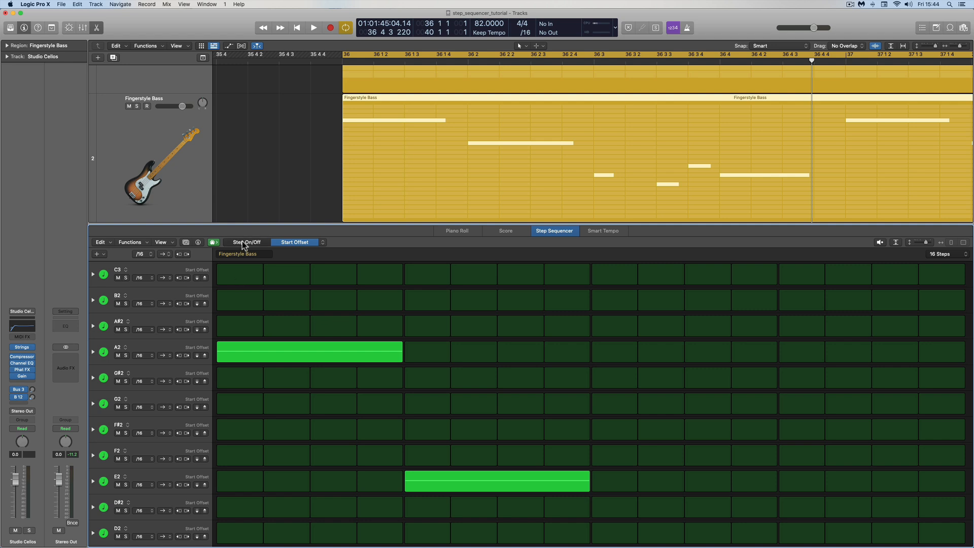
click(243, 241)
click(239, 273)
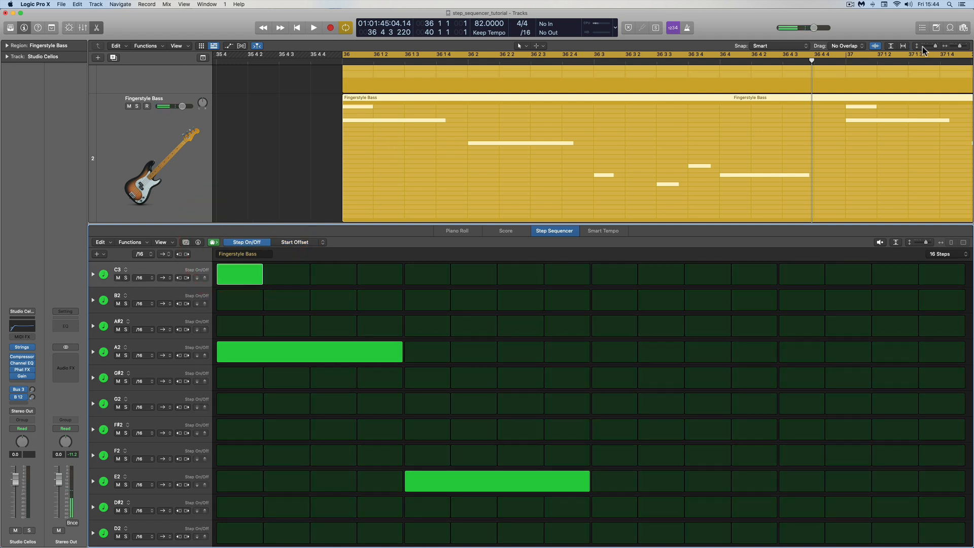
click(961, 45)
scroll(814, 81, left, 10)
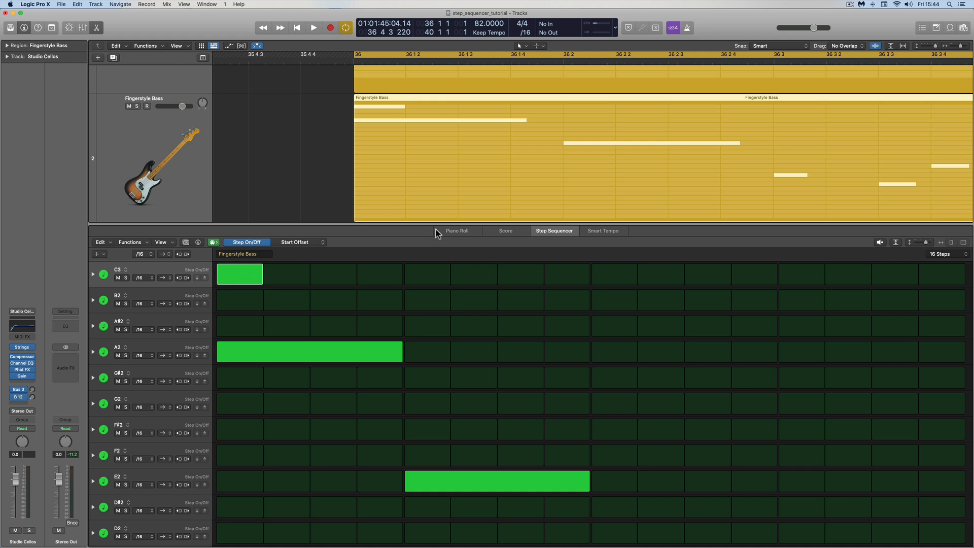
click(937, 48)
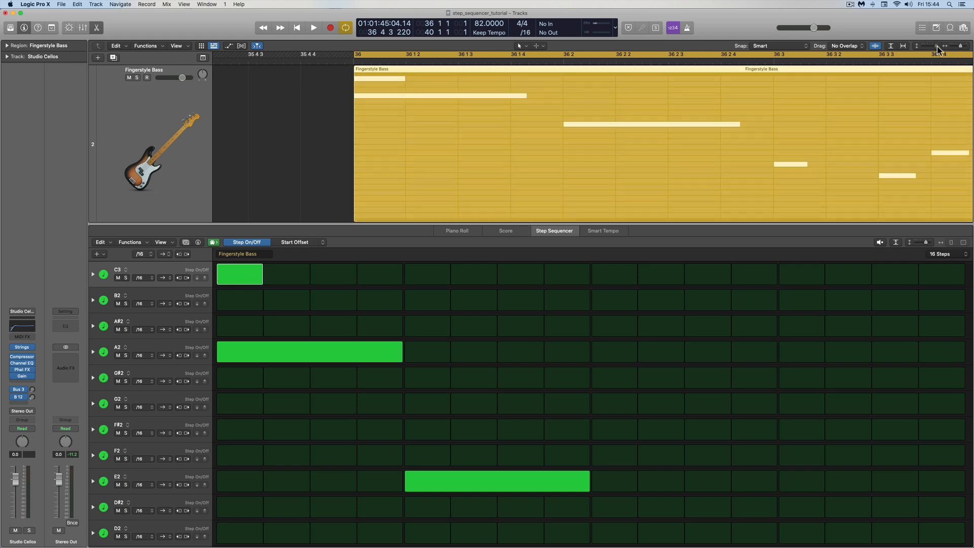
click(939, 46)
scroll(394, 109, up, 2)
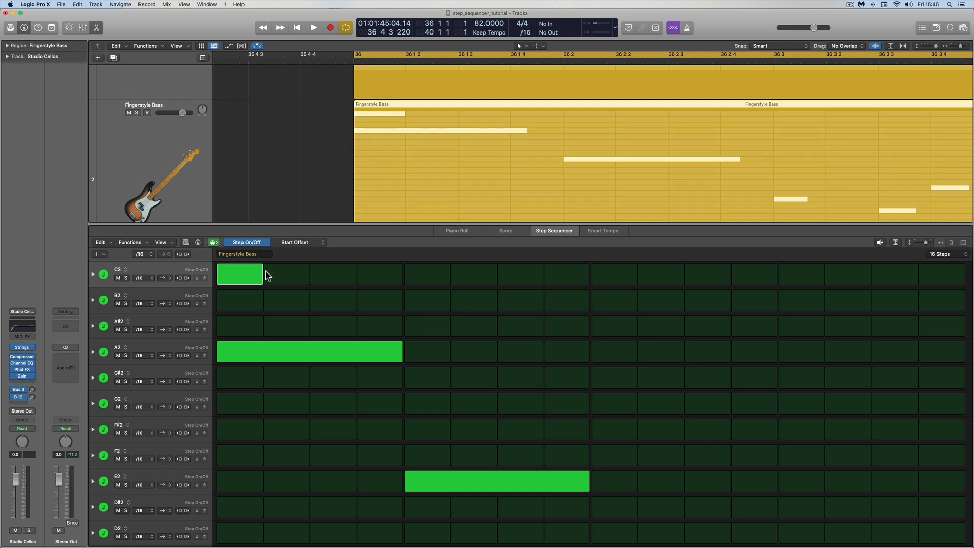
Turn off the first C3 step, turn on the third C3 step instead, and return to Start Offset mode.
click(300, 242)
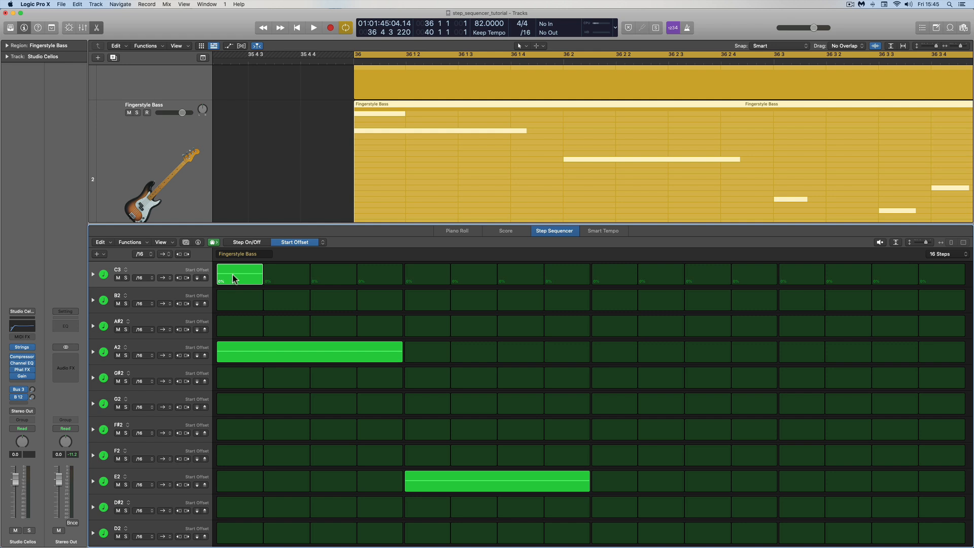
click(244, 242)
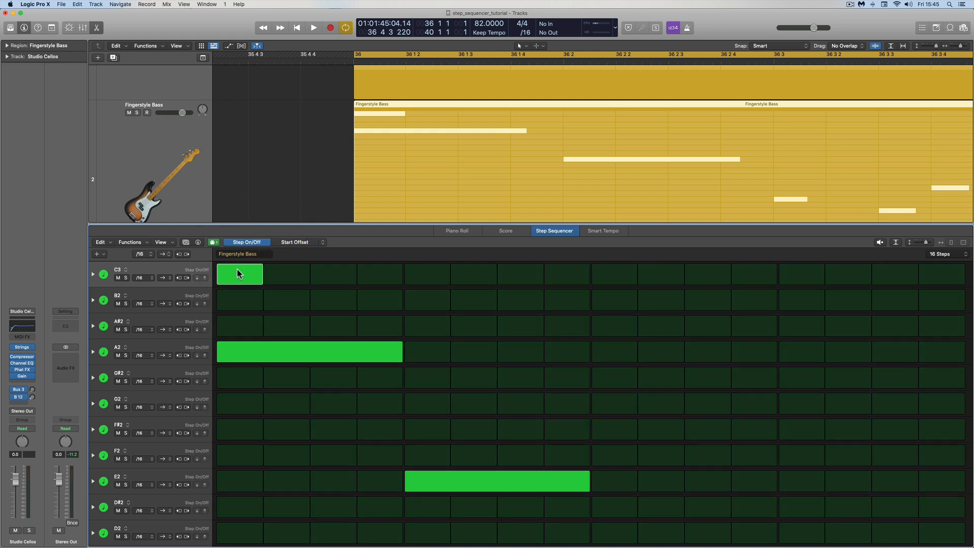
click(239, 269)
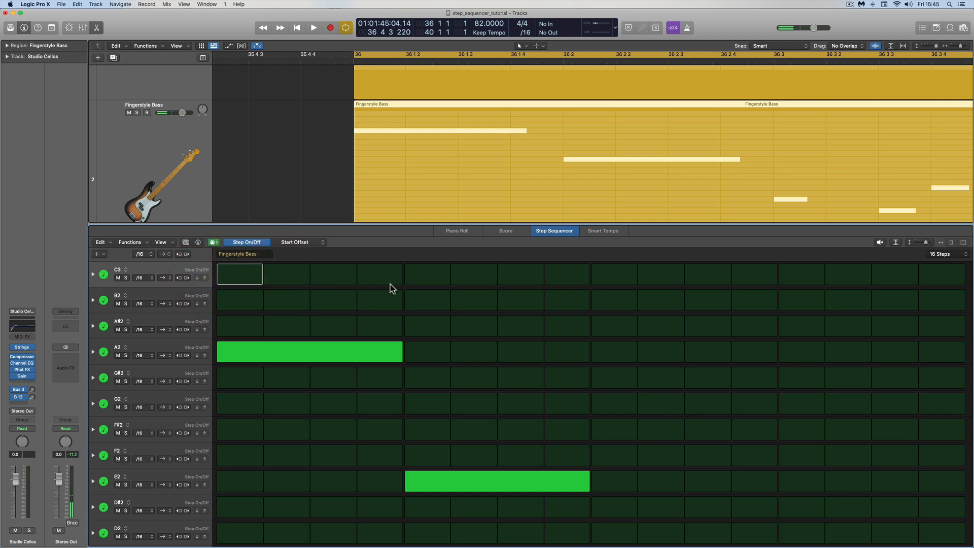
click(321, 272)
click(310, 241)
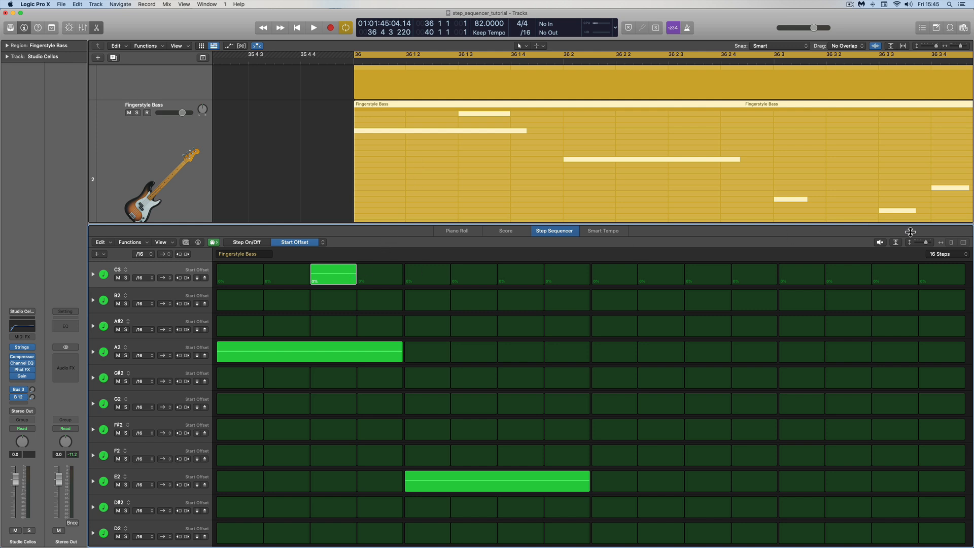
Make the sequencer rows taller, shift the C3 step's start offset slightly later, and reset it to its default.
drag(926, 242, 928, 242)
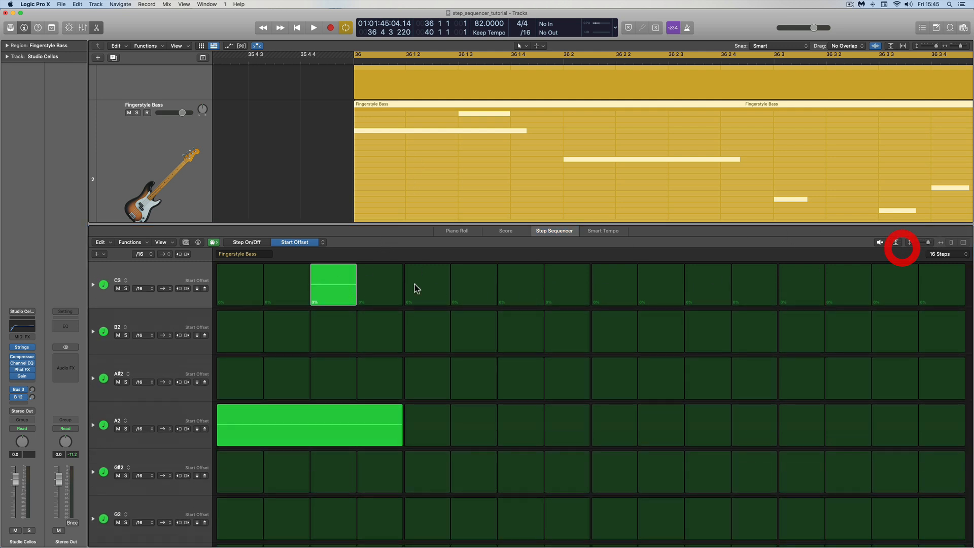
drag(338, 283, 337, 281)
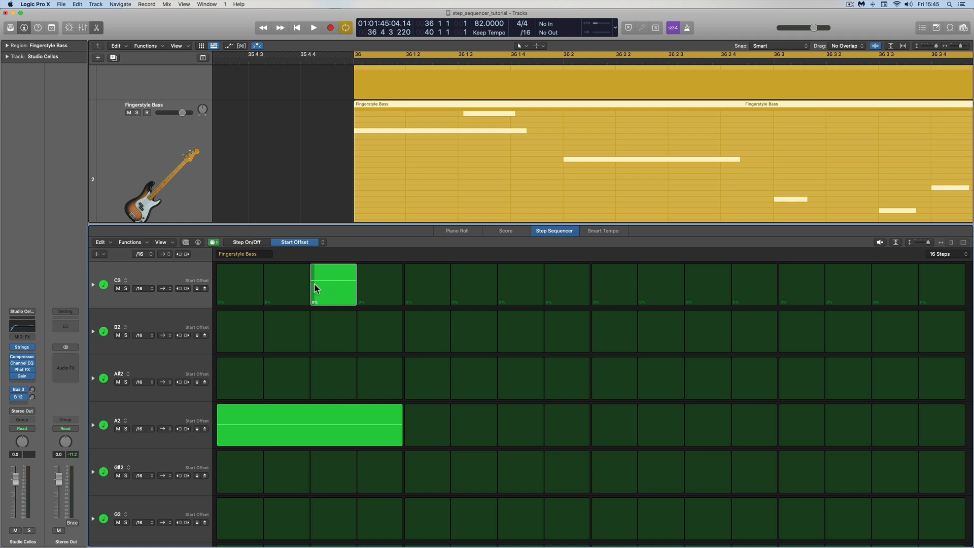
alt+click(332, 280)
In Gate mode, shorten the C3 step's gate to about 73% and reset it to its default.
click(325, 241)
click(338, 247)
drag(348, 271, 349, 277)
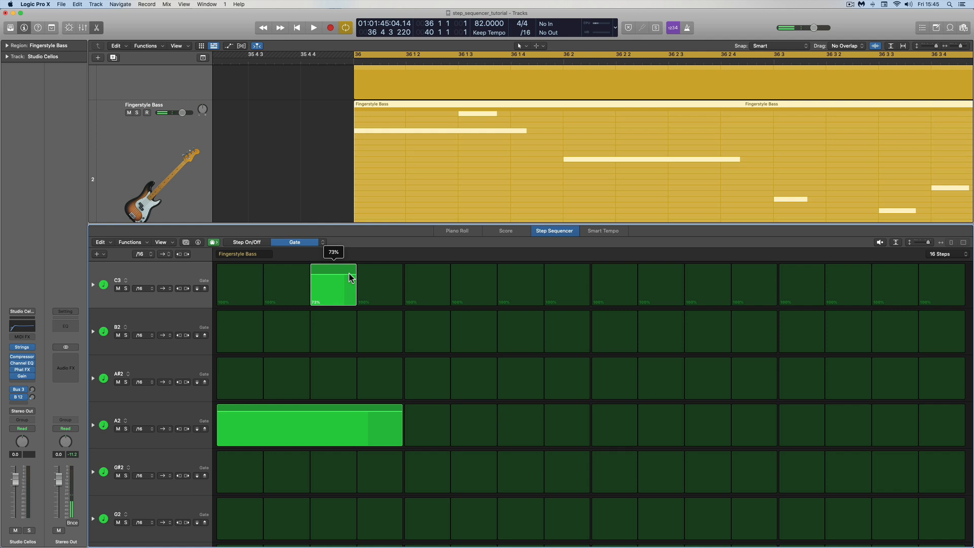
alt+click(350, 276)
Return to Start Offset mode, raise the C3 step's offset to 50%, and check the note's position in the bass region.
click(323, 242)
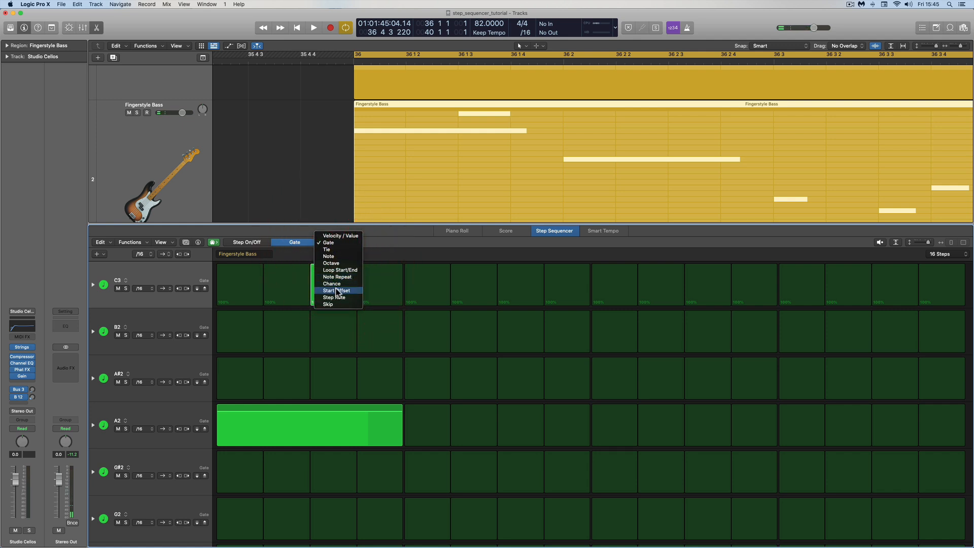
click(336, 290)
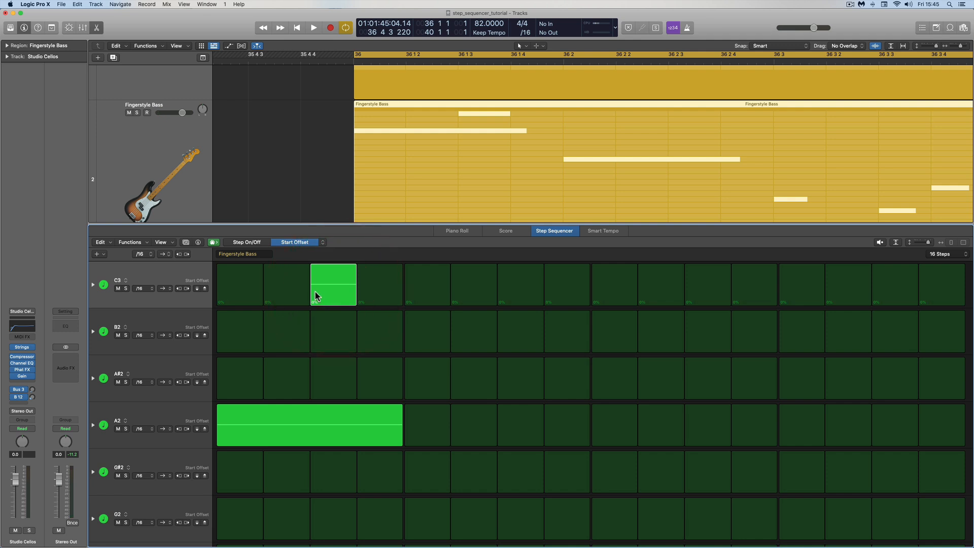
drag(315, 290, 318, 274)
drag(330, 274, 333, 258)
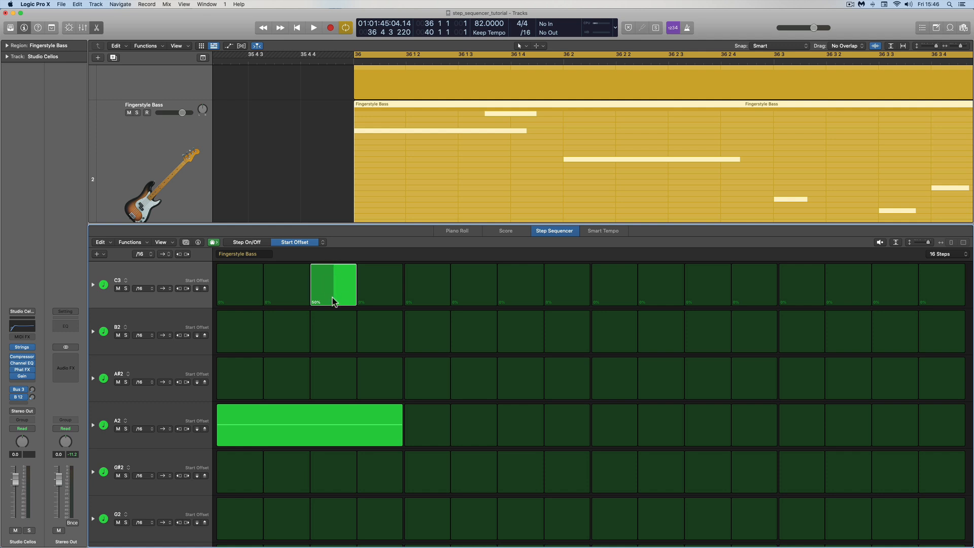
scroll(488, 129, down, 1)
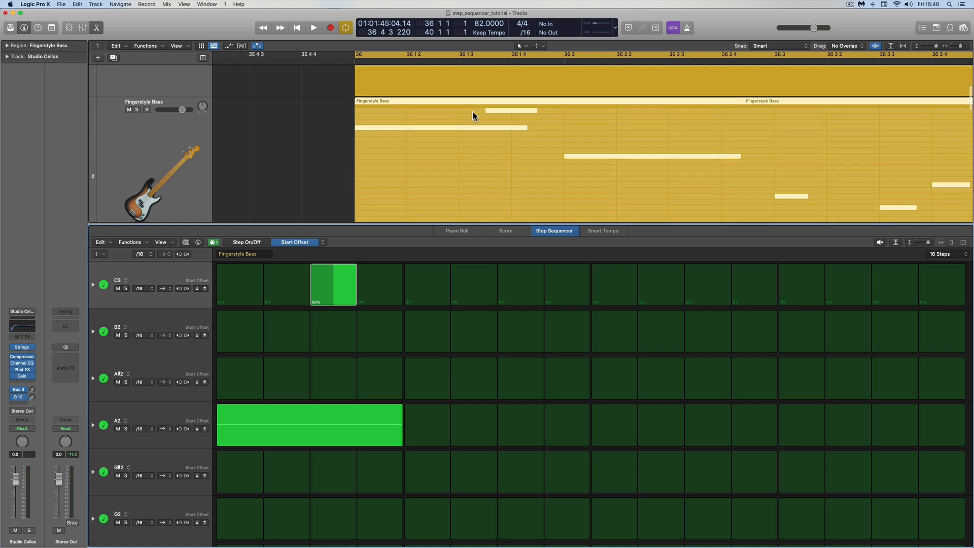
scroll(484, 109, down, 1)
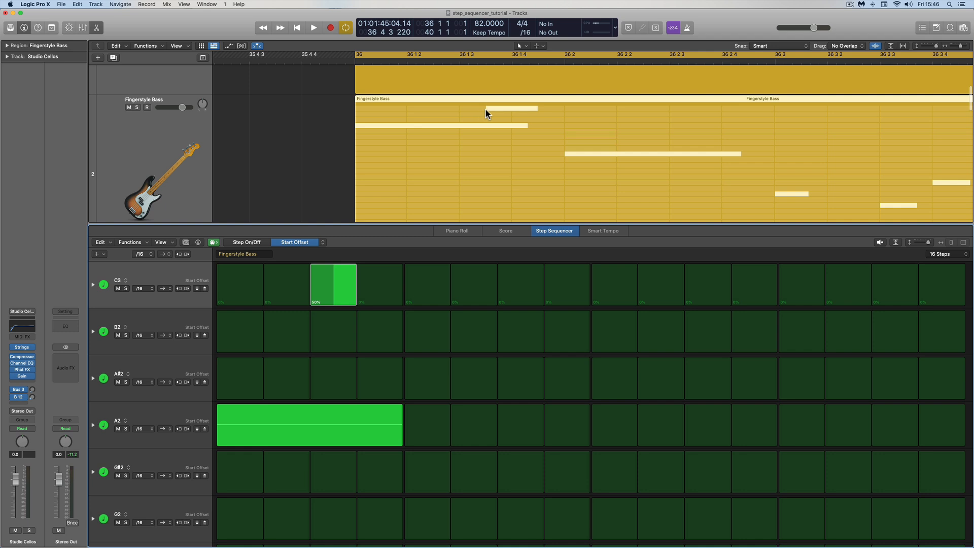
scroll(485, 108, up, 1)
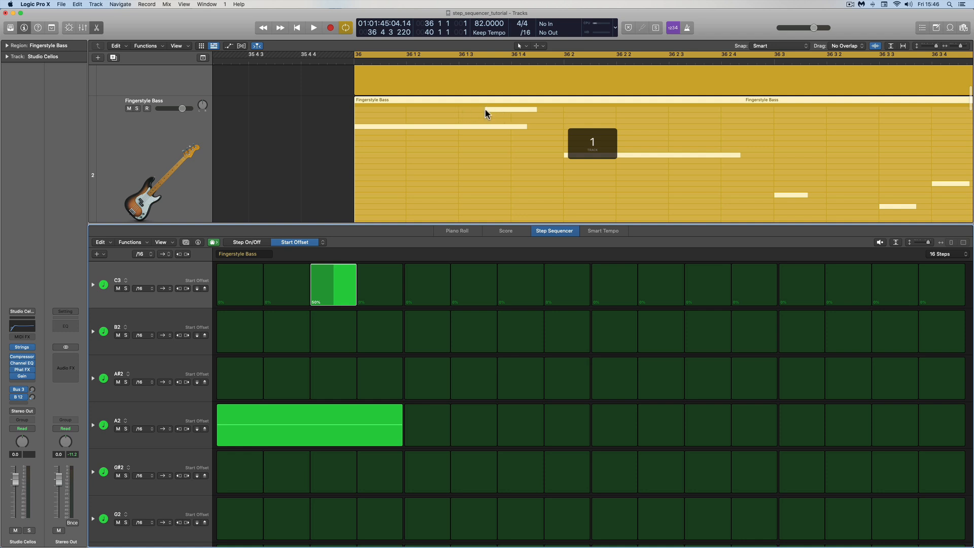
scroll(534, 108, left, 1)
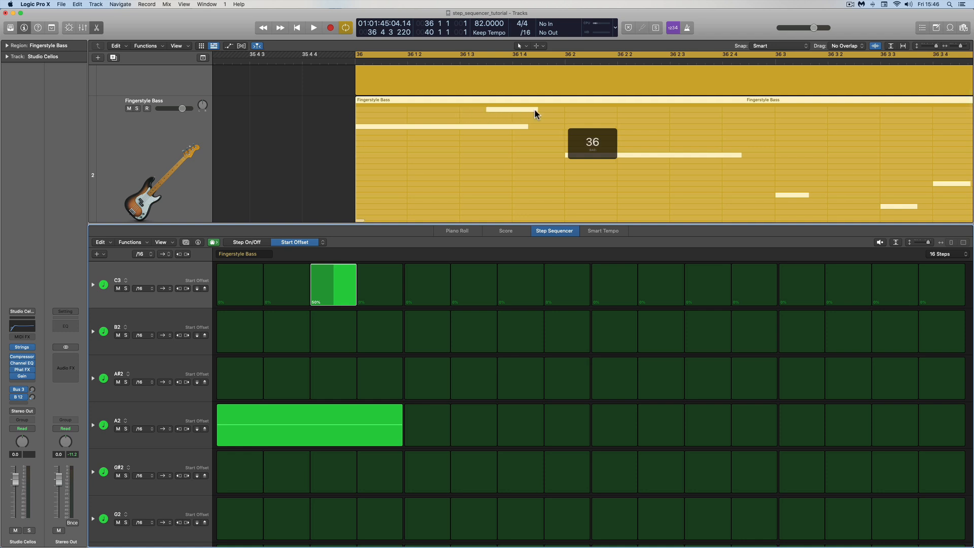
scroll(536, 111, up, 1)
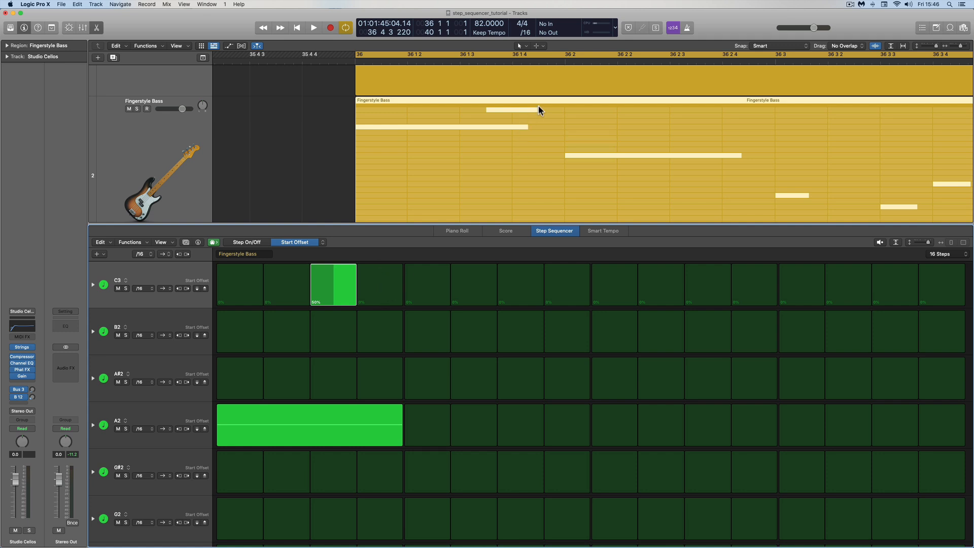
Lower the C3 step's start offset through about -13% to -50%.
mouse_move(337, 272)
mouse_down()
mouse_move(336, 315)
mouse_move(328, 269)
mouse_move(330, 286)
mouse_move(347, 287)
mouse_up()
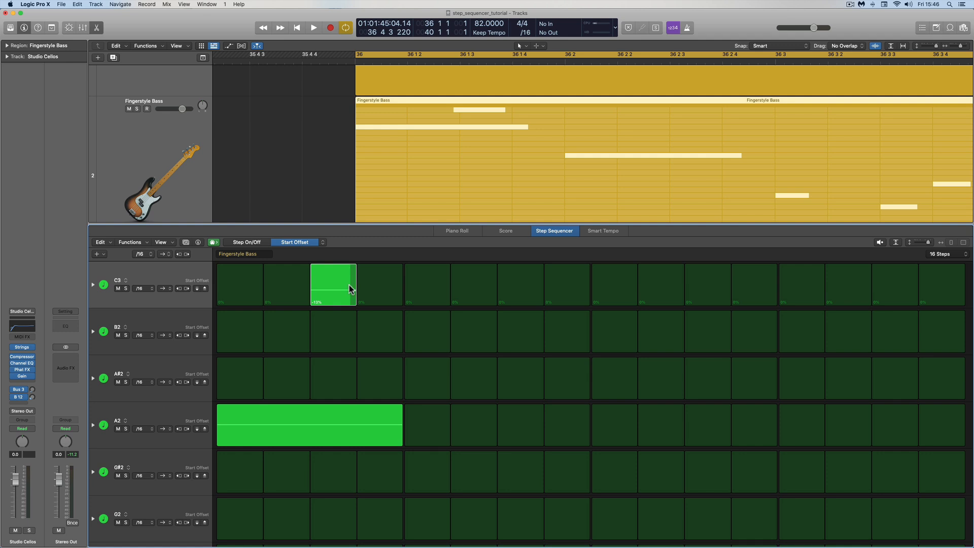
drag(340, 290, 337, 303)
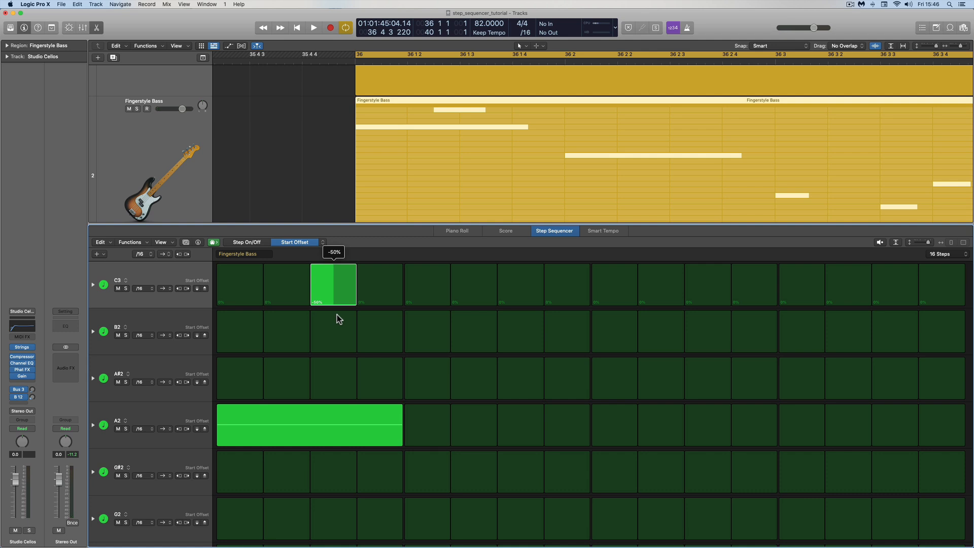
drag(336, 314, 337, 313)
Bring the C3 step's start offset back to 0% and turn the step off in Step On/Off mode.
mouse_move(337, 283)
mouse_down()
mouse_move(338, 245)
mouse_move(336, 328)
mouse_move(331, 279)
mouse_up()
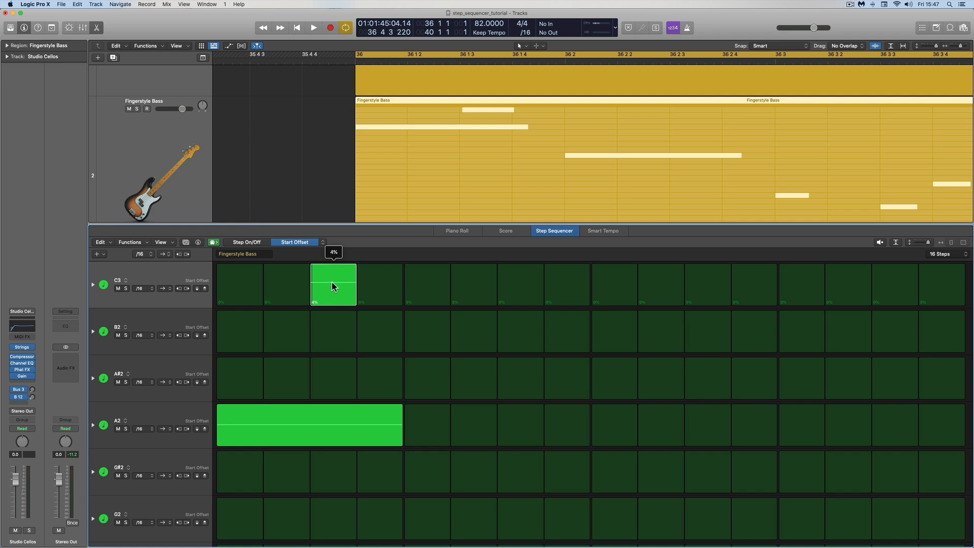
drag(332, 280, 332, 287)
drag(332, 284, 332, 283)
click(253, 242)
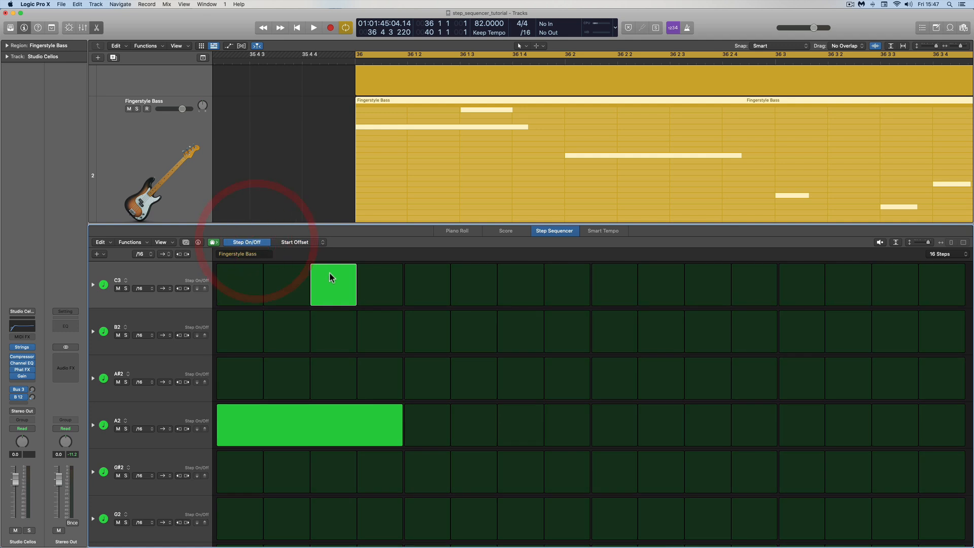
click(329, 278)
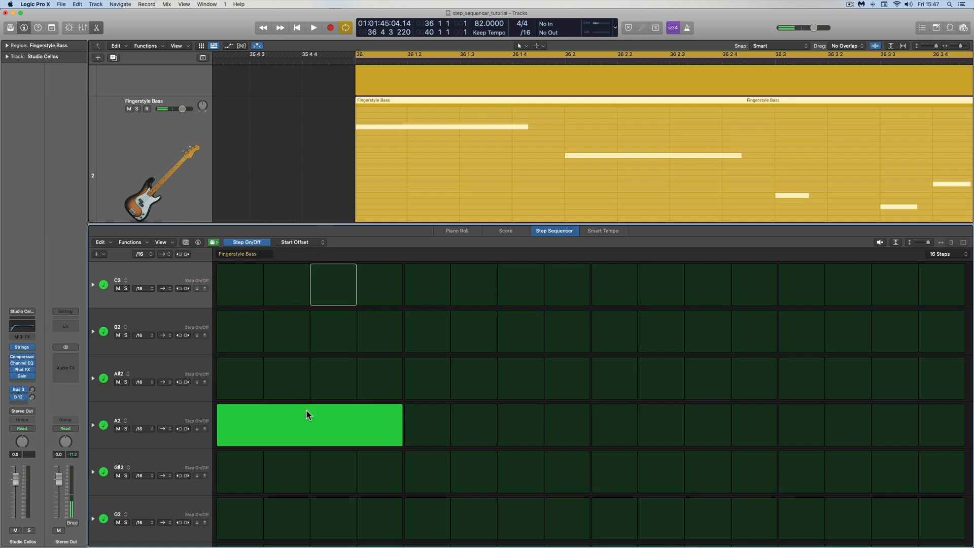
Switch back to Start Offset mode and delay the tied E2 note by about 3%.
click(301, 242)
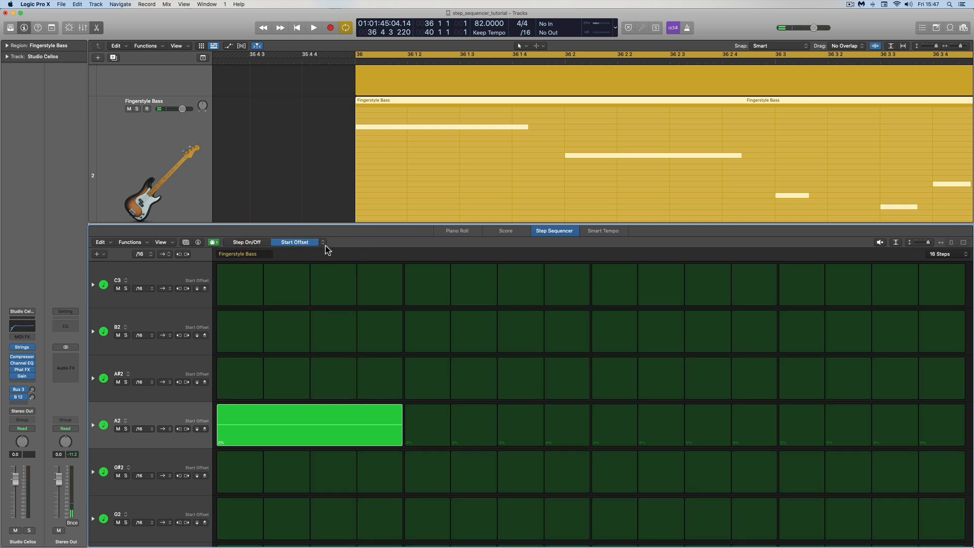
scroll(377, 347, down, 3)
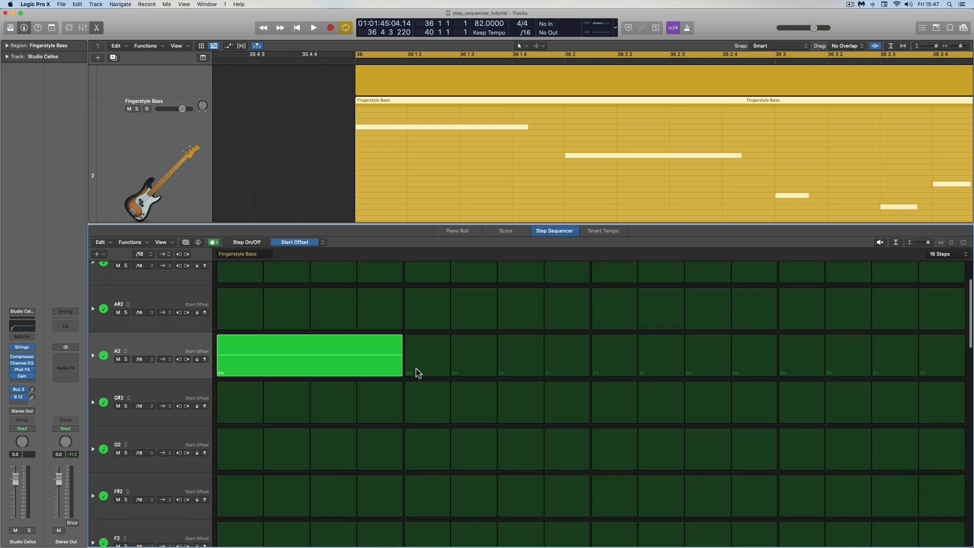
scroll(479, 373, down, 8)
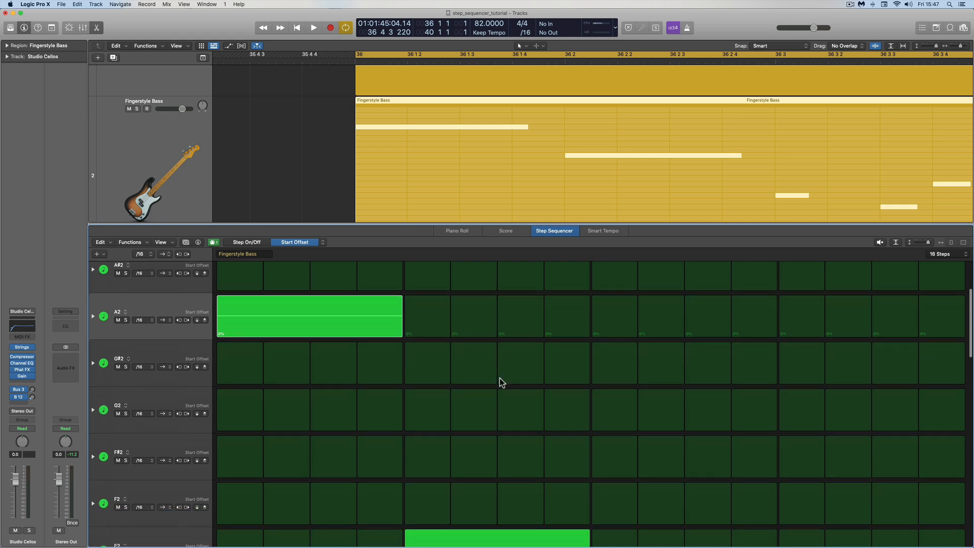
scroll(527, 428, down, 1)
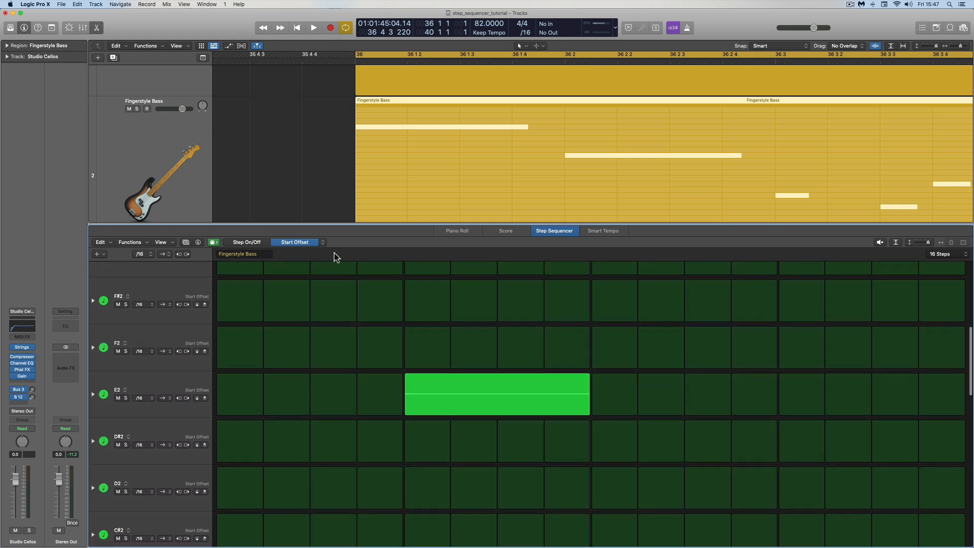
drag(410, 385, 410, 393)
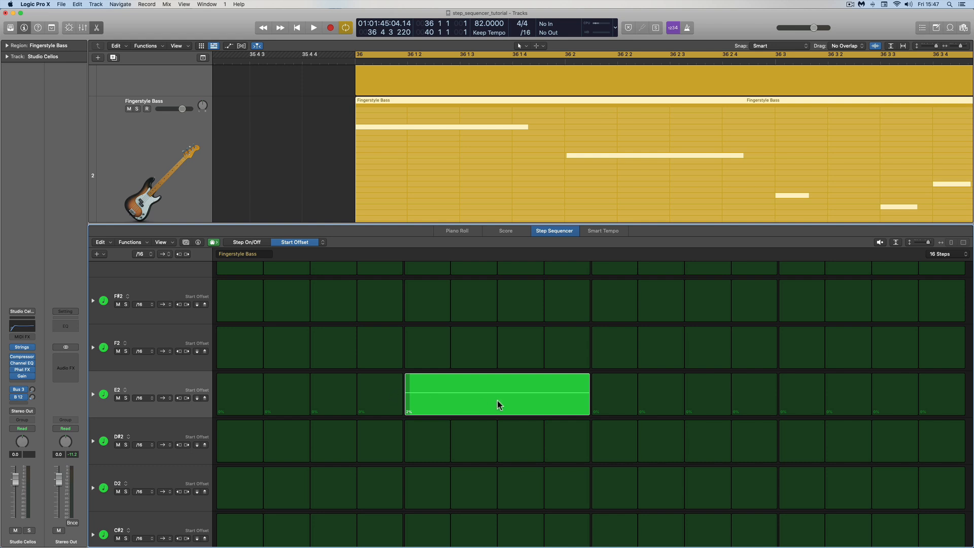
Delay the G1 step slightly and set the B1 step's start offset to about 10%.
scroll(497, 402, down, 10)
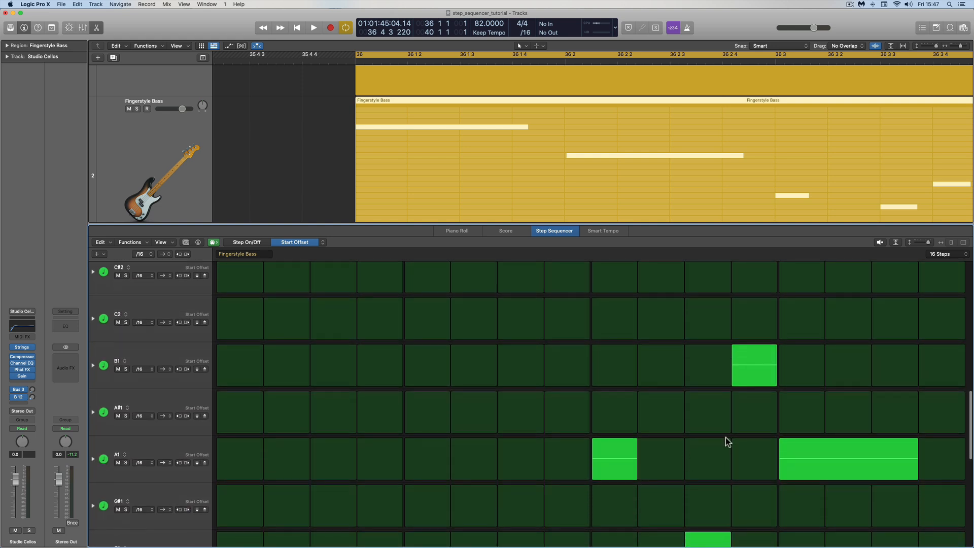
scroll(726, 437, down, 2)
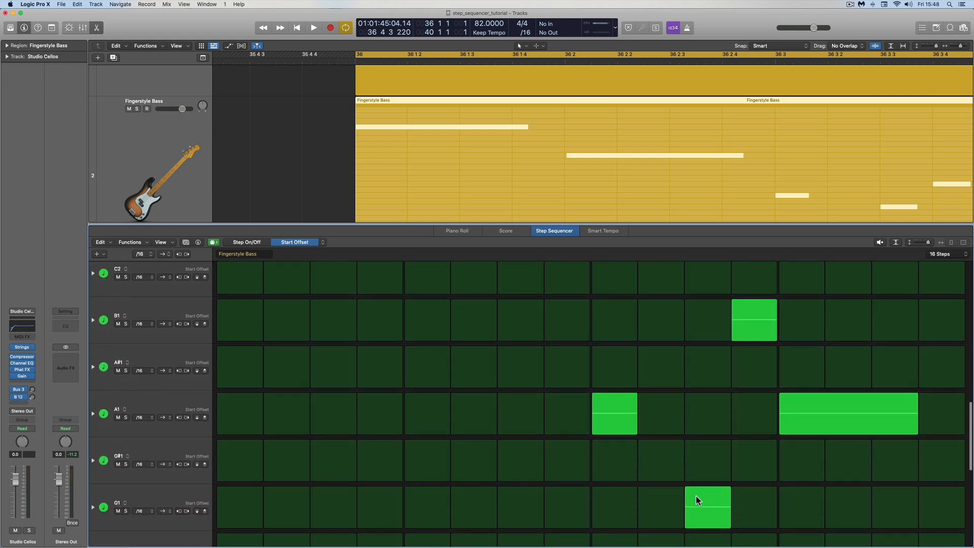
drag(689, 494, 688, 500)
drag(736, 316, 735, 351)
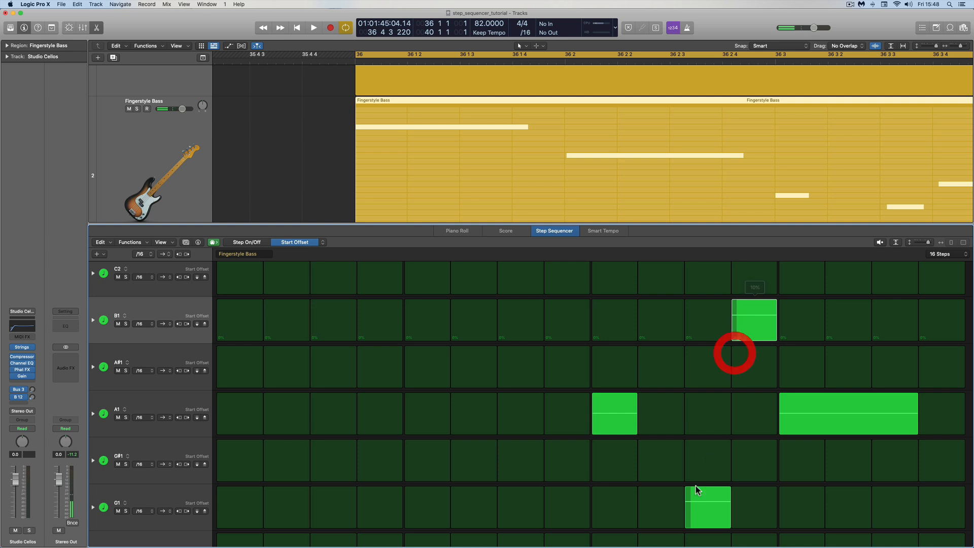
Set the start offset of the single A1 step to about 6% and of the three-step tied A1 note to 1%.
drag(592, 410, 593, 411)
drag(780, 410, 780, 412)
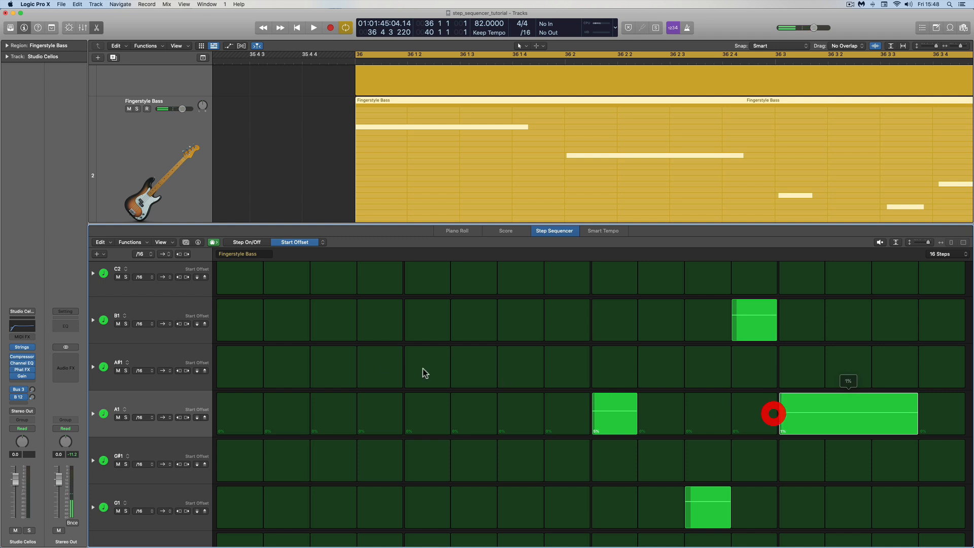
scroll(370, 370, up, 10)
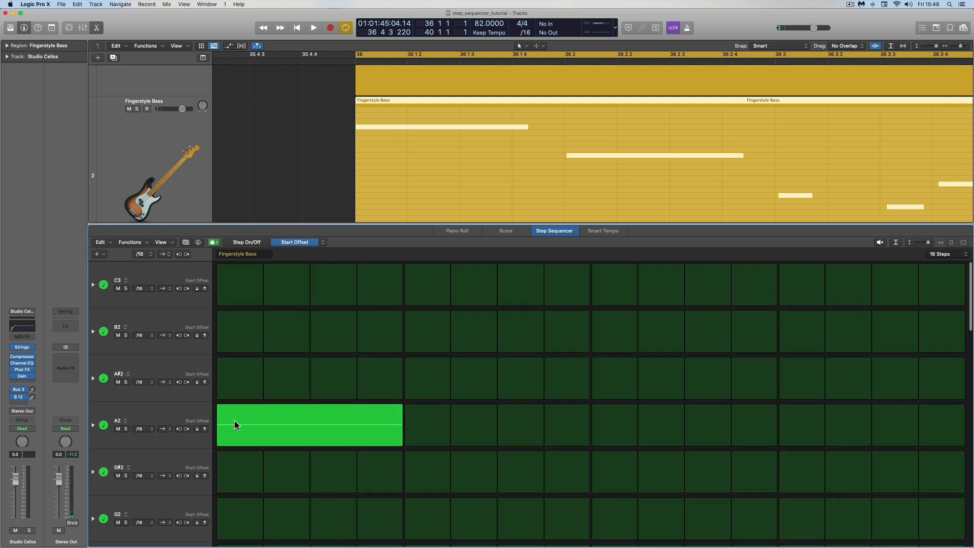
Reduce the B1 step's start offset to about 6% and play the bass pattern to hear the timing.
scroll(296, 421, down, 3)
drag(927, 243, 922, 245)
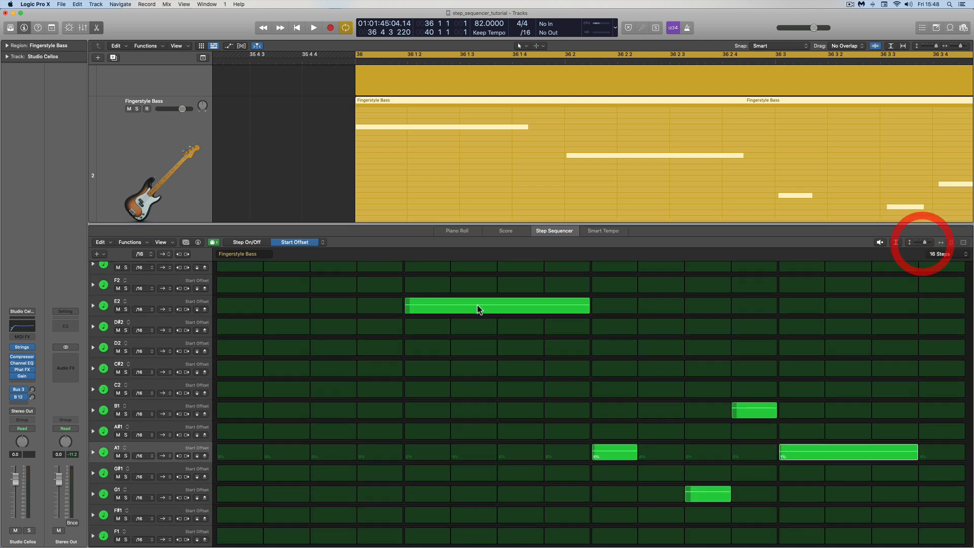
click(736, 412)
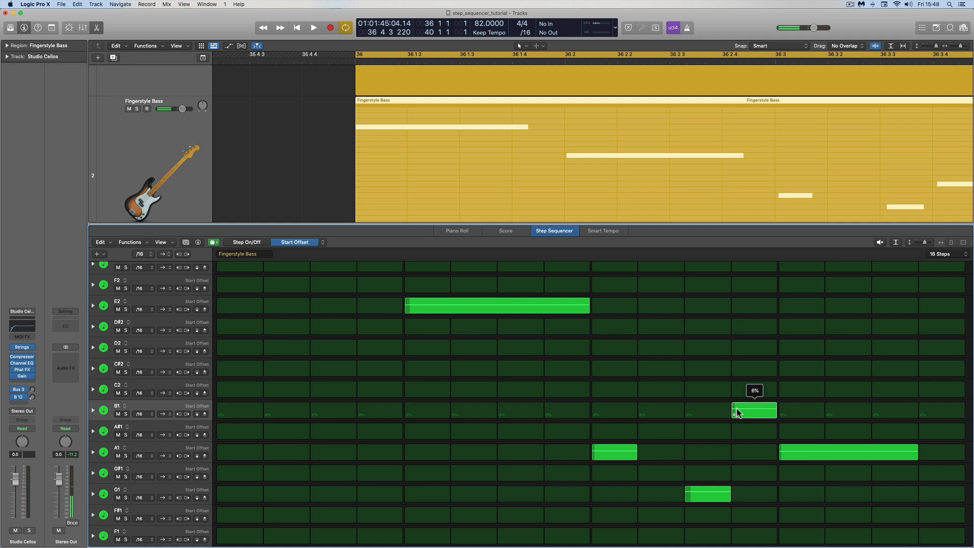
drag(737, 409, 737, 409)
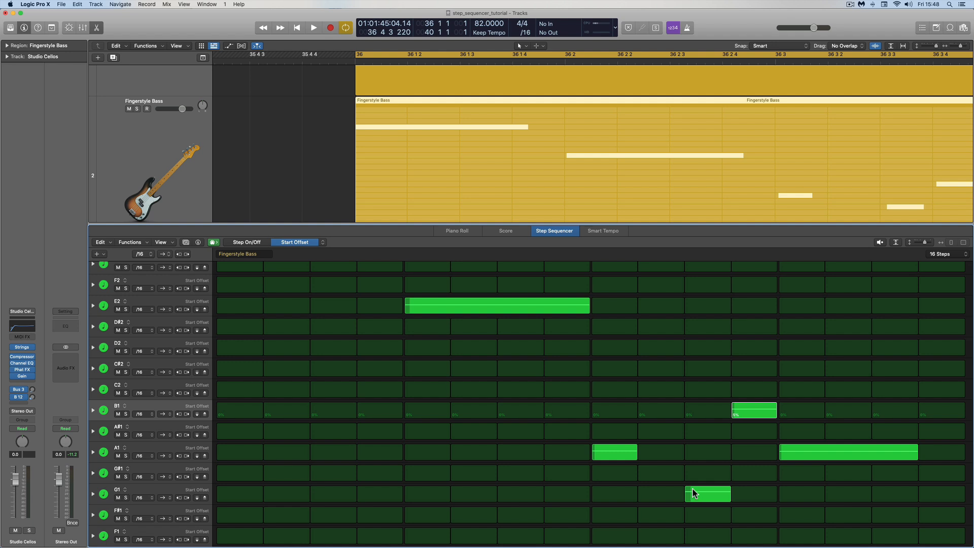
key(space)
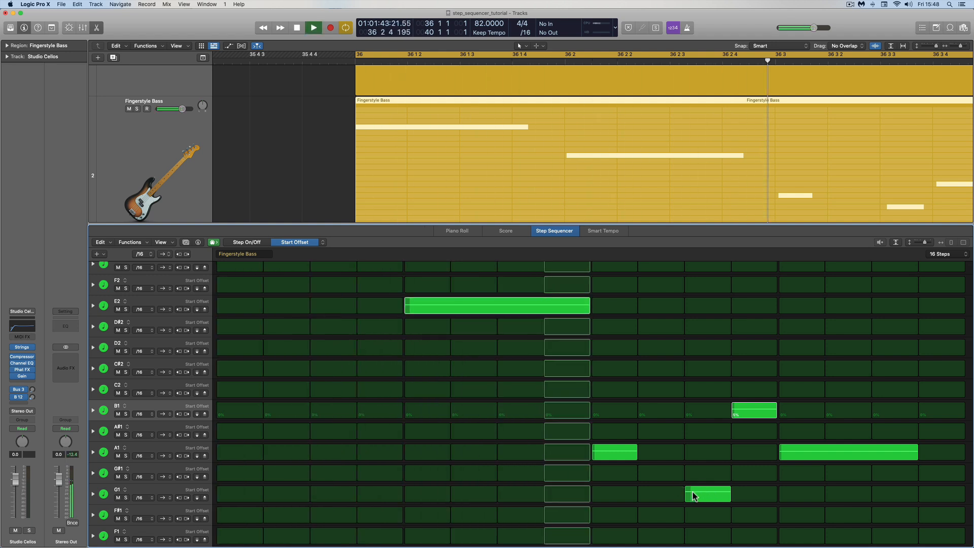
key(space)
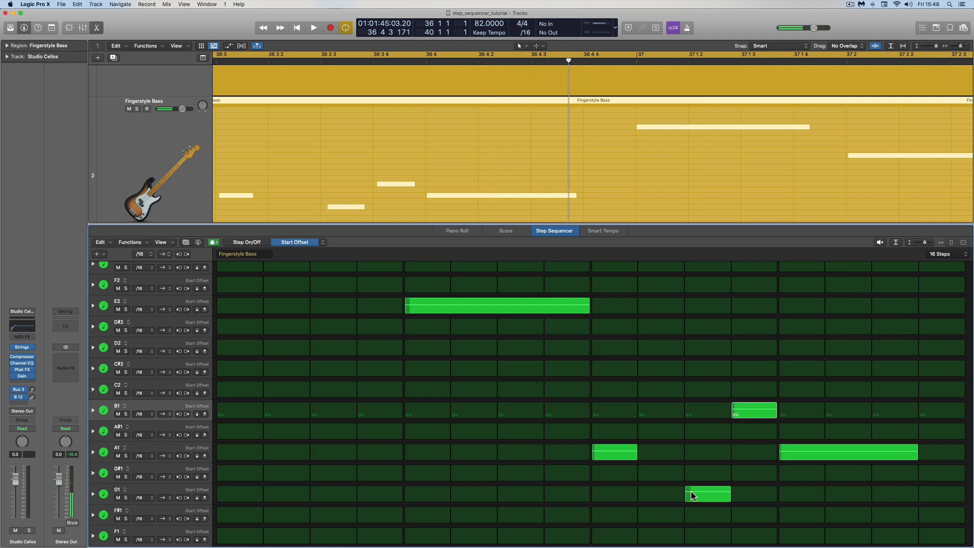
Set the G1 step's start offset to 6% and play the bass pattern with more rows in view.
click(690, 496)
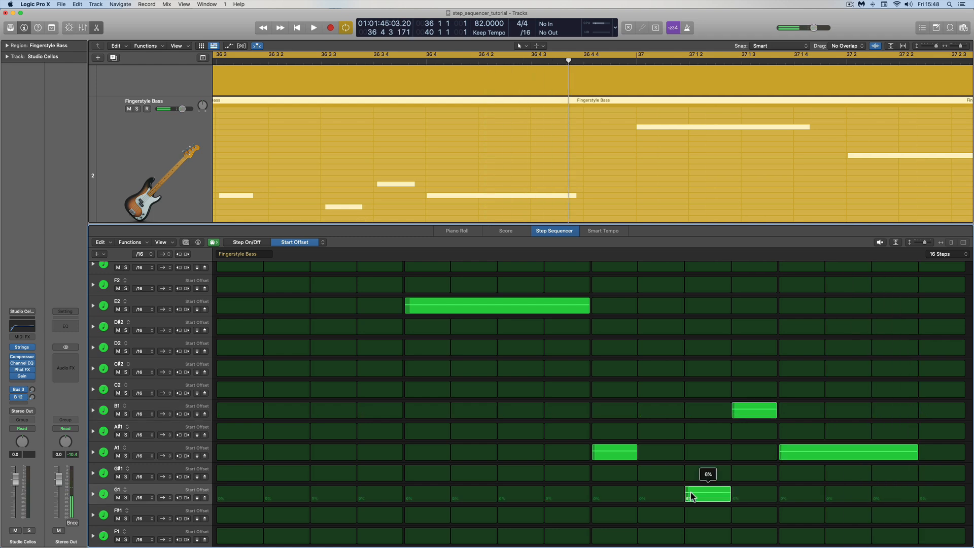
key(space)
scroll(576, 410, up, 3)
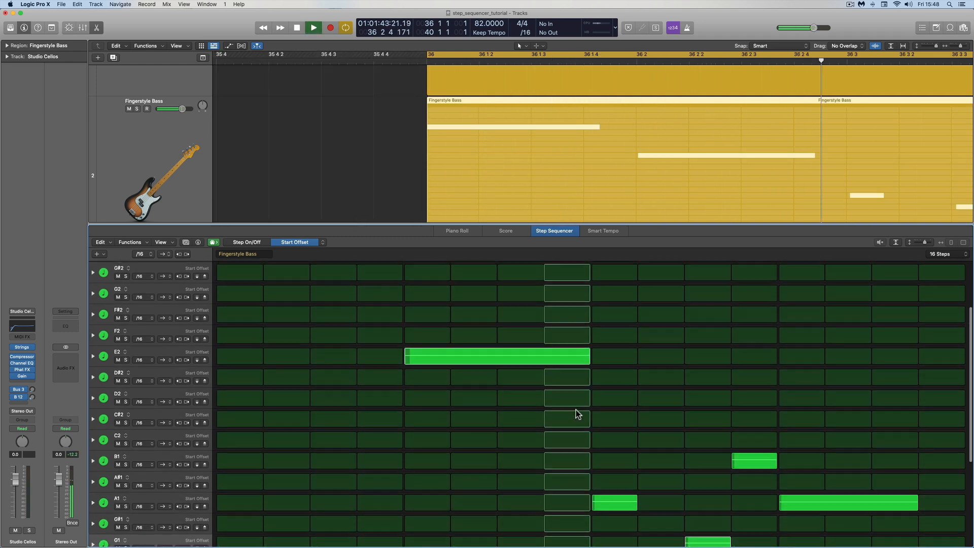
click(916, 241)
scroll(882, 300, up, 2)
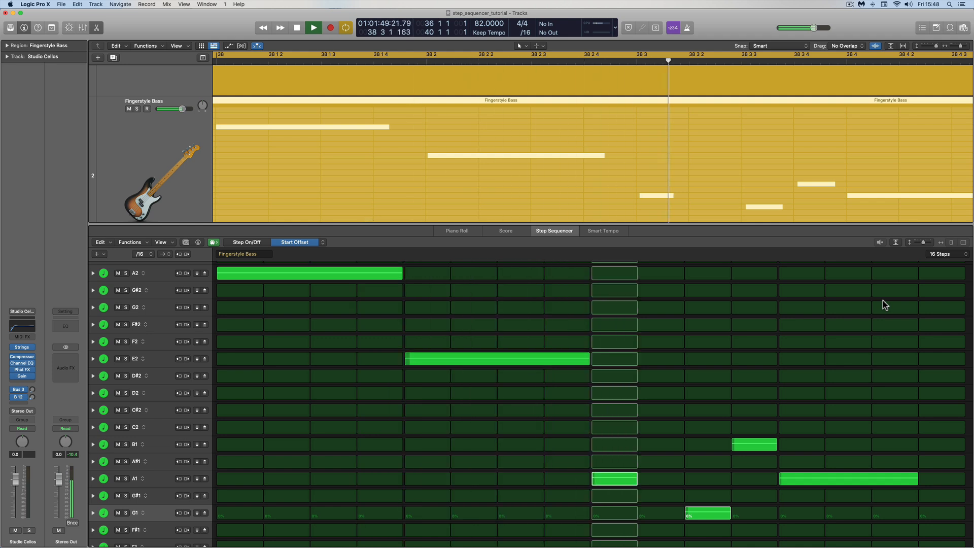
key(space)
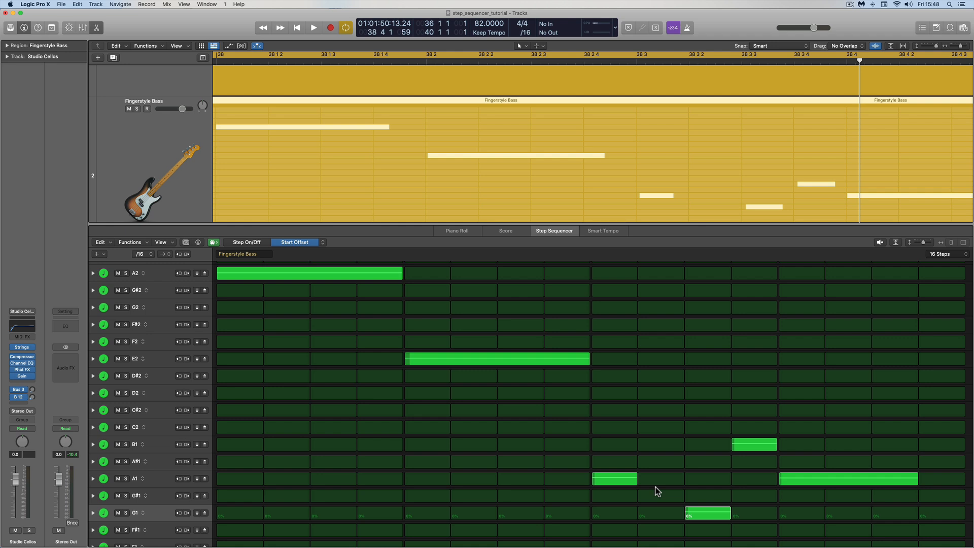
Find the Crate Digger drum region at bar 49 and select it to show its pattern in the Step Sequencer.
drag(959, 46, 952, 46)
scroll(851, 92, right, 10)
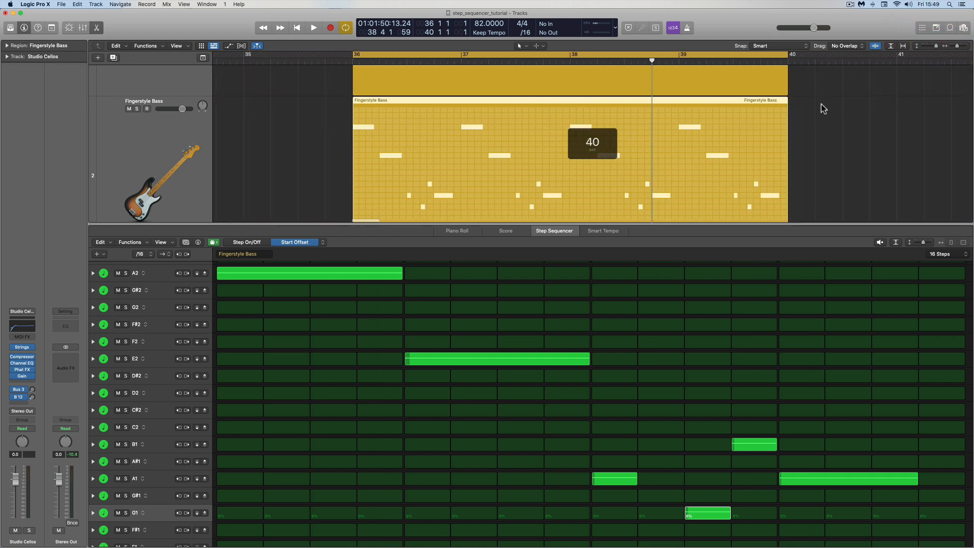
scroll(706, 116, down, 3)
scroll(698, 117, right, 8)
scroll(764, 126, down, 15)
scroll(761, 124, right, 8)
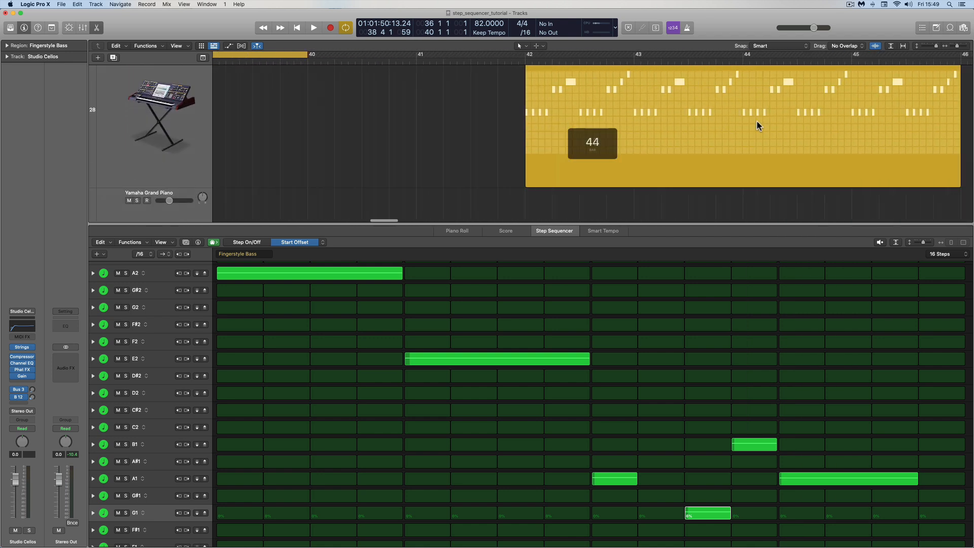
scroll(756, 125, right, 15)
drag(929, 46, 926, 48)
scroll(893, 99, right, 20)
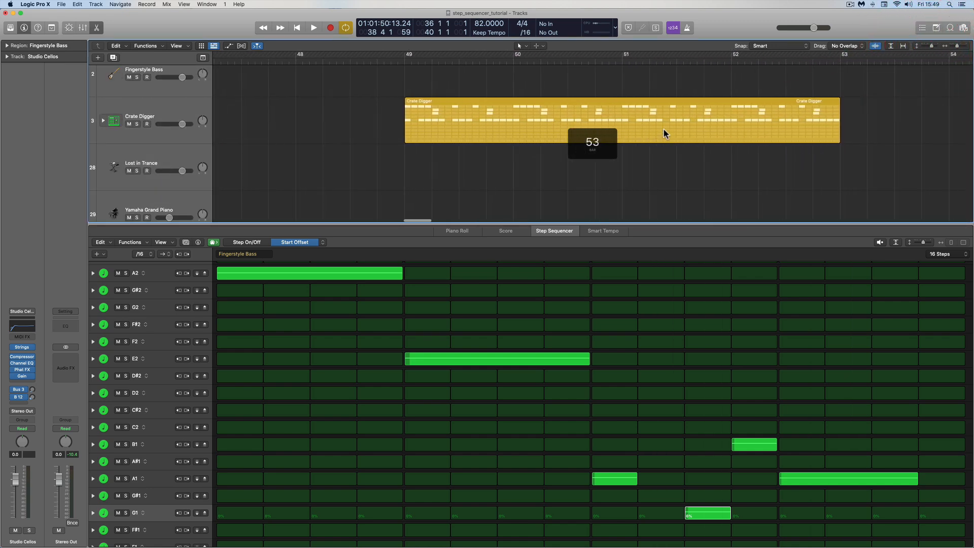
click(419, 103)
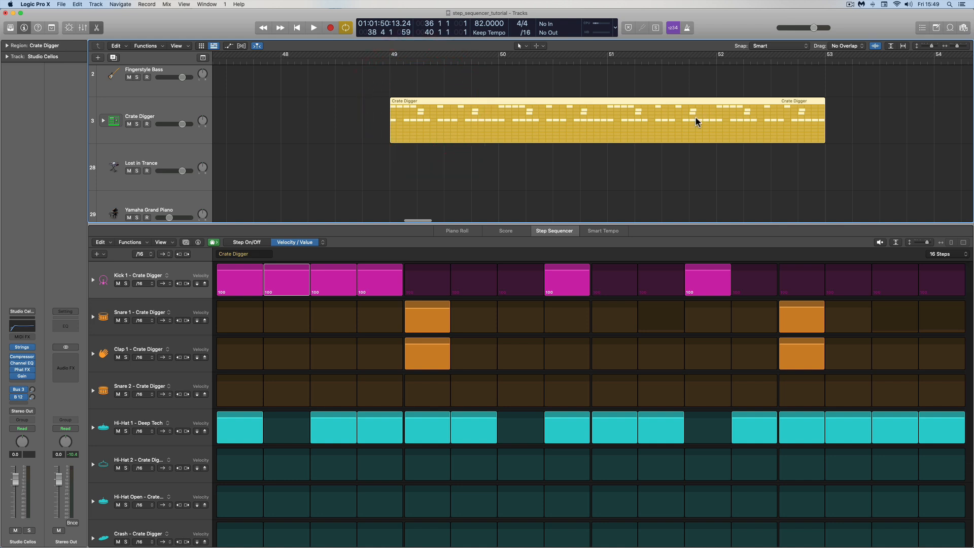
Reopen the Crate Digger region in the Step Sequencer and set the cycle range to that region, bars 49 to 53.
click(97, 27)
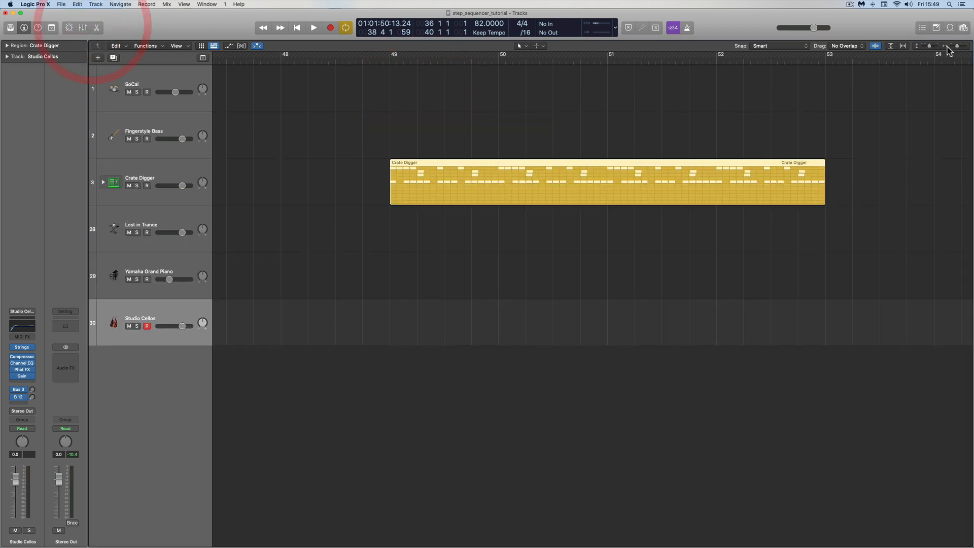
drag(957, 46, 952, 47)
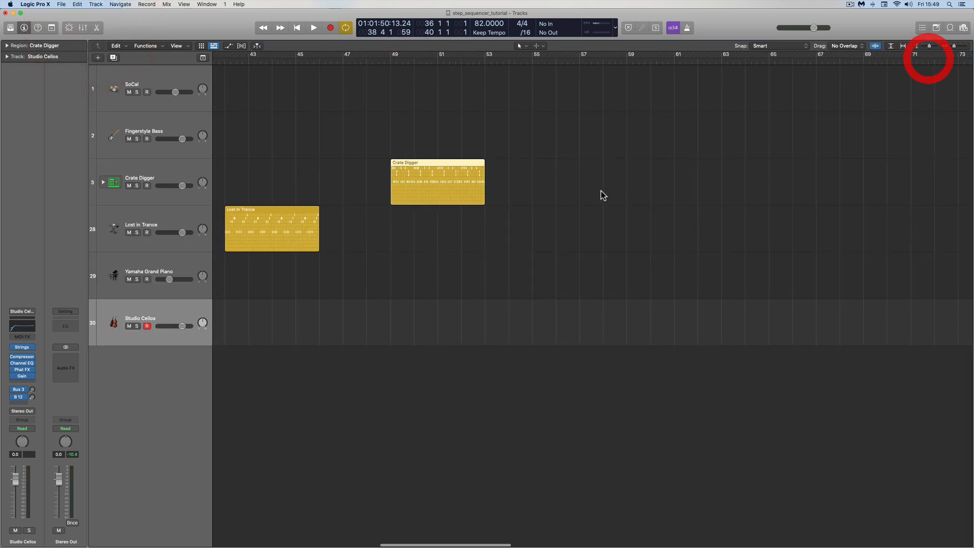
scroll(593, 192, left, 4)
double_click(491, 163)
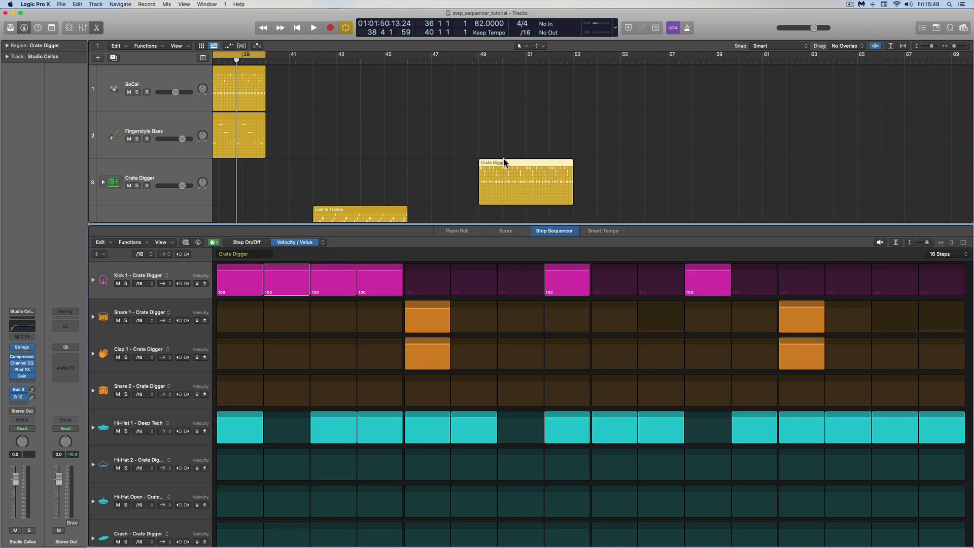
key(super+u)
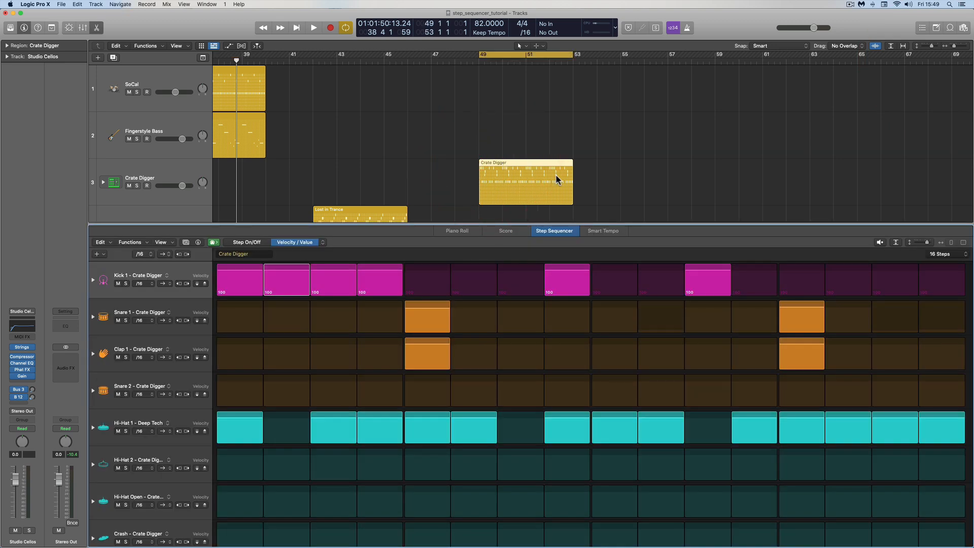
In Step On/Off mode, turn off steps 2, 3 and 4 of the Kick 1 row, keeping step 1 on.
click(255, 241)
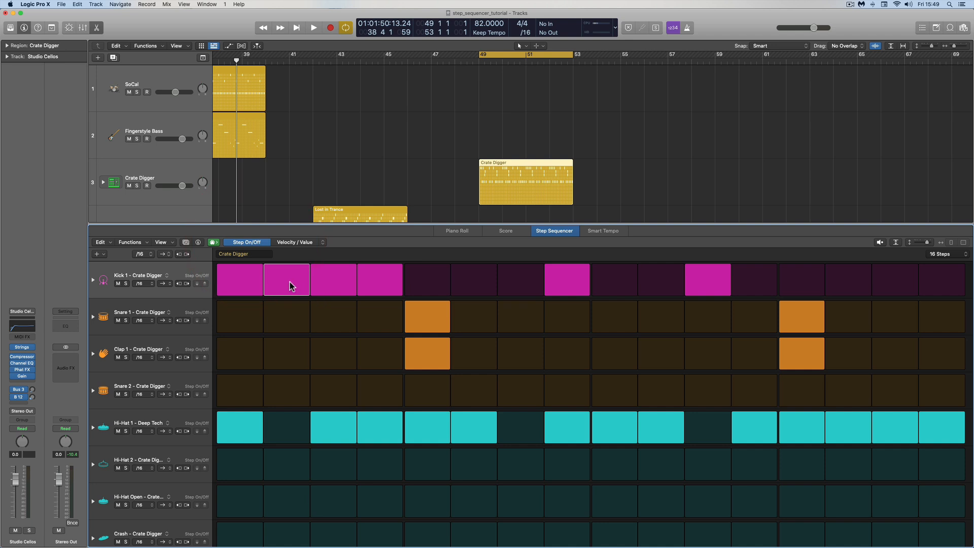
click(296, 281)
click(332, 280)
click(361, 280)
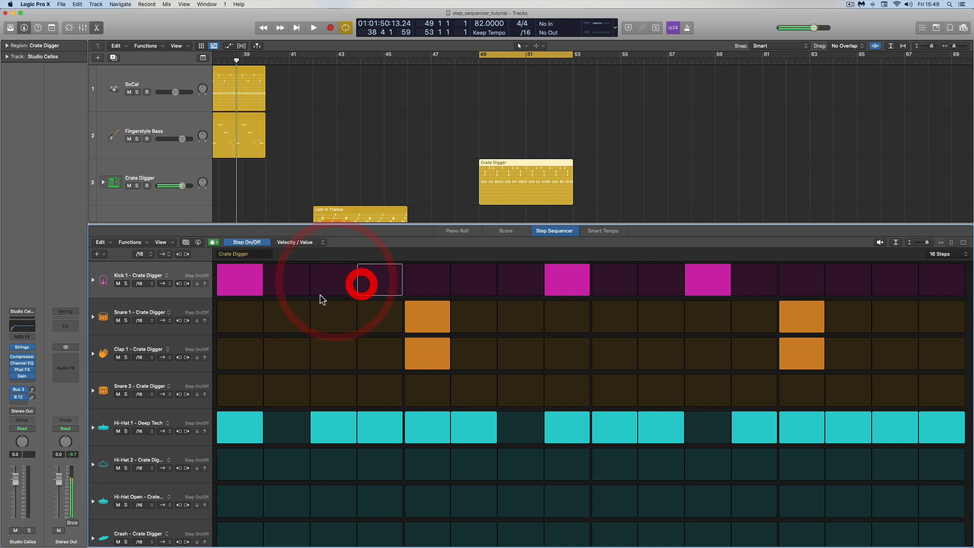
click(255, 281)
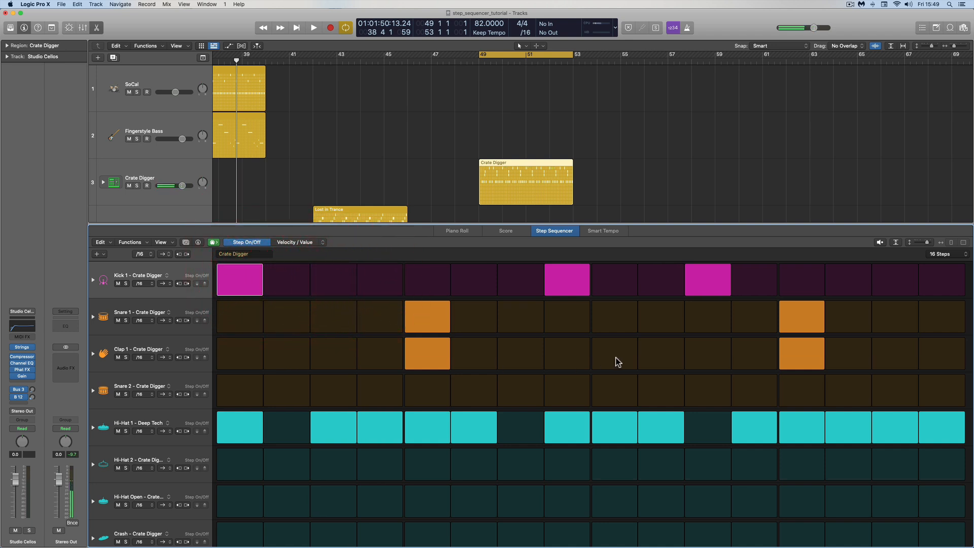
Set the project tempo to 91 and play the Crate Digger drum pattern.
drag(489, 24, 480, 10)
key(space)
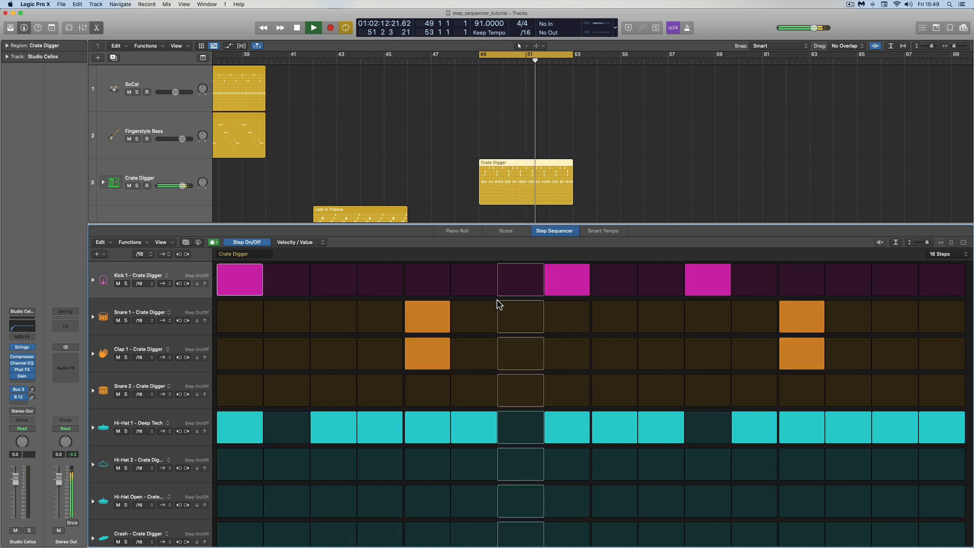
key(space)
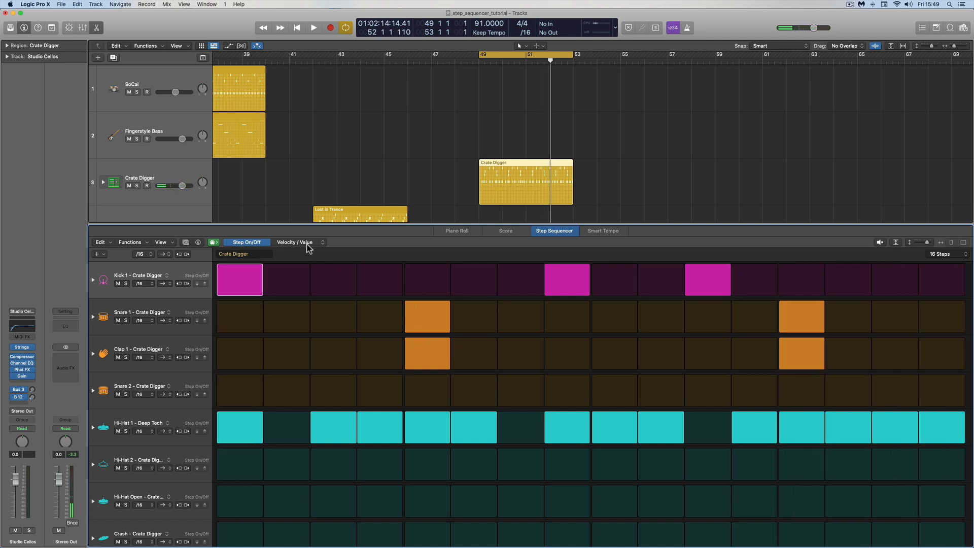
Switch the pattern to Start Offset mode and clear the start offset values of all rows.
click(323, 243)
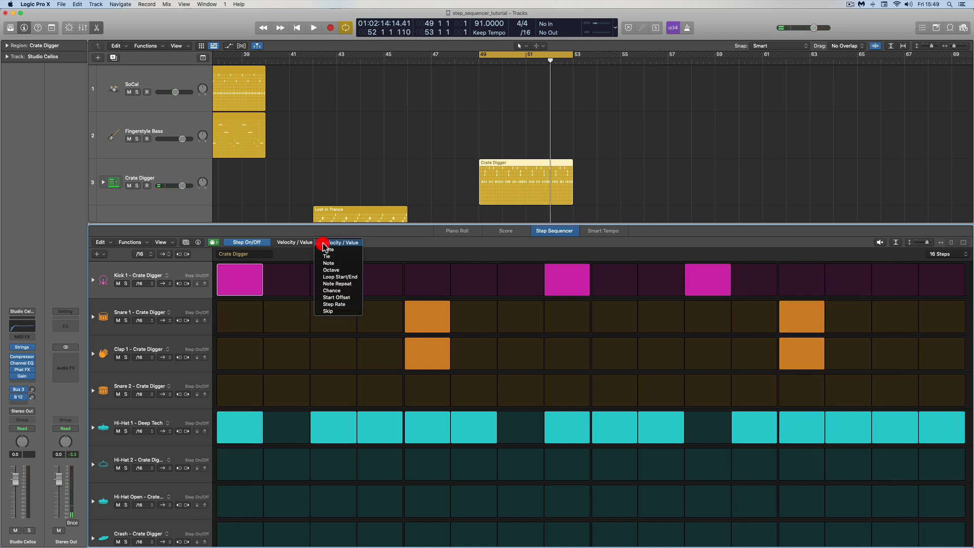
click(338, 298)
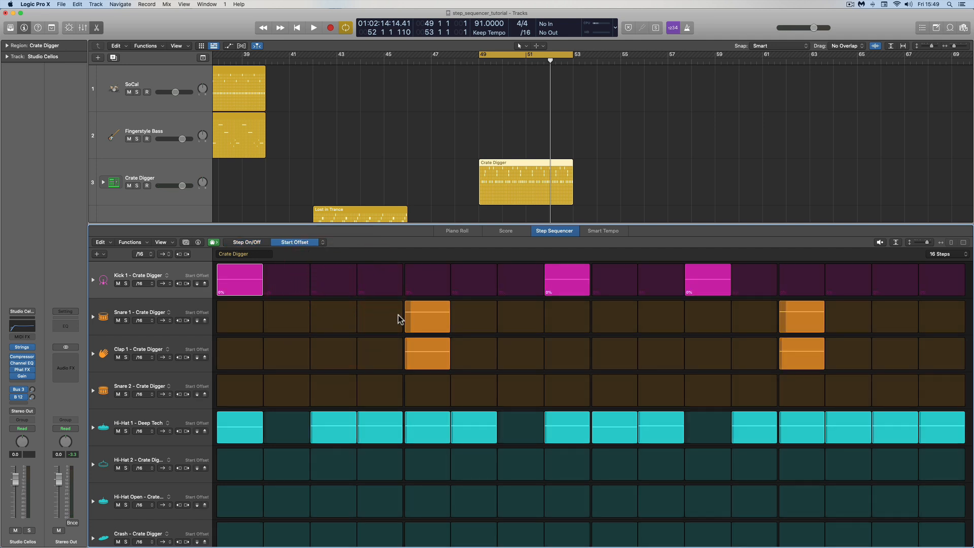
click(142, 243)
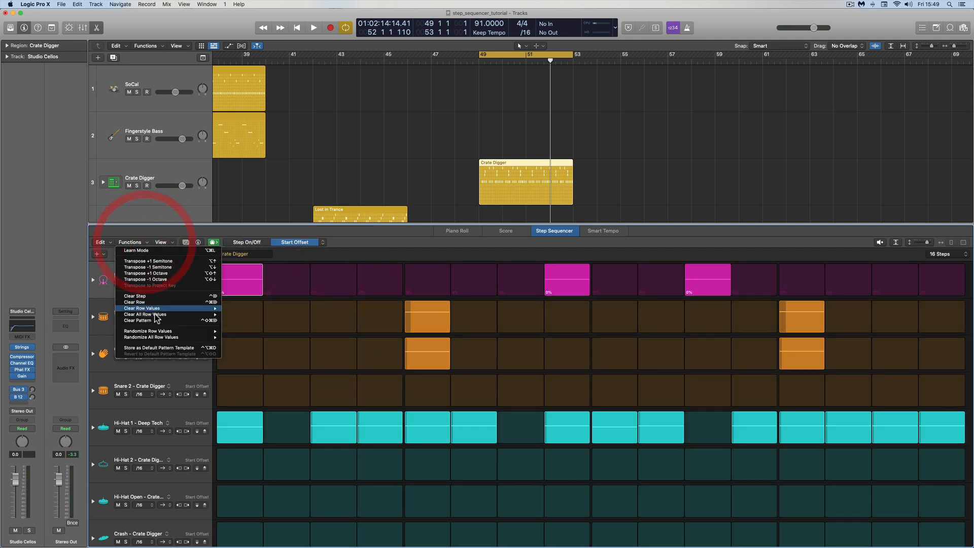
mouse_move(152, 316)
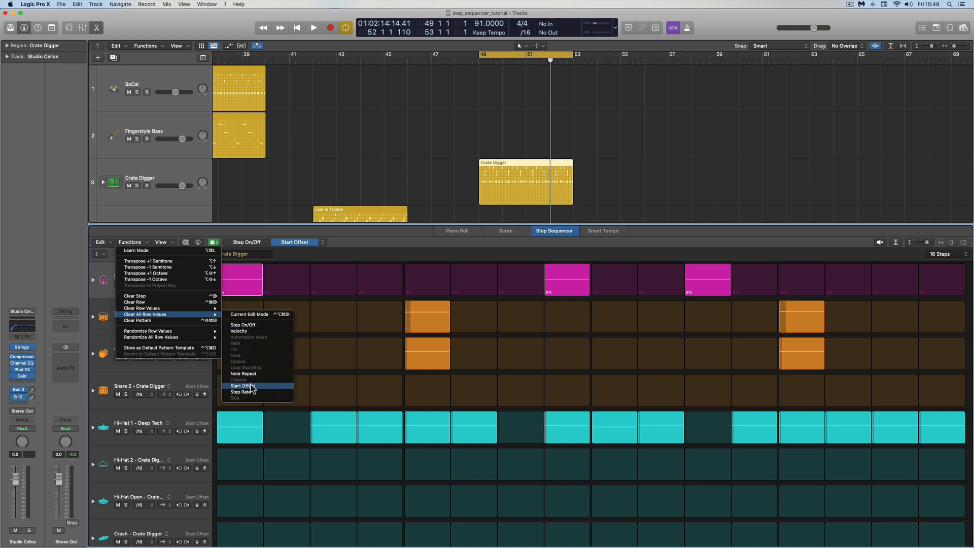
click(251, 386)
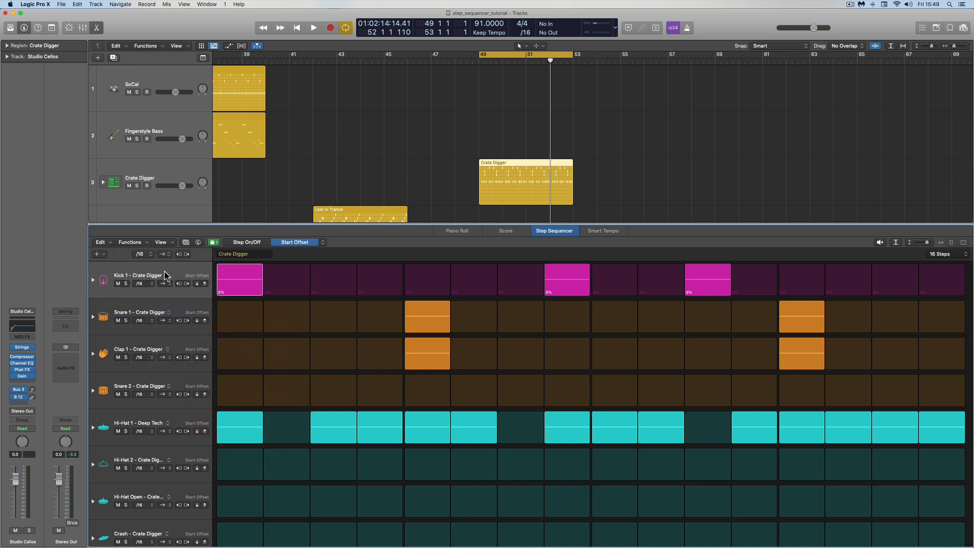
Clear the step rate values of all rows and play the drum pattern without any start offsets.
click(142, 247)
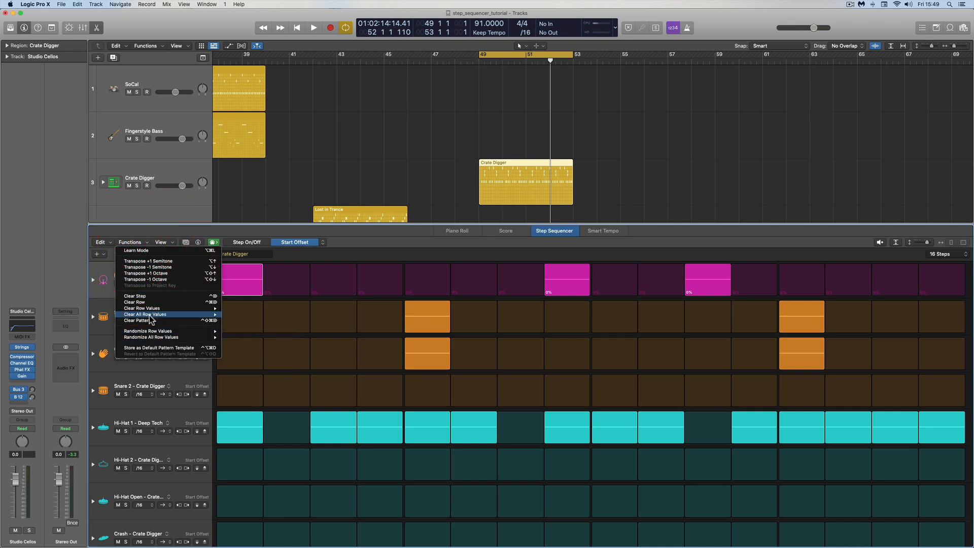
mouse_move(163, 318)
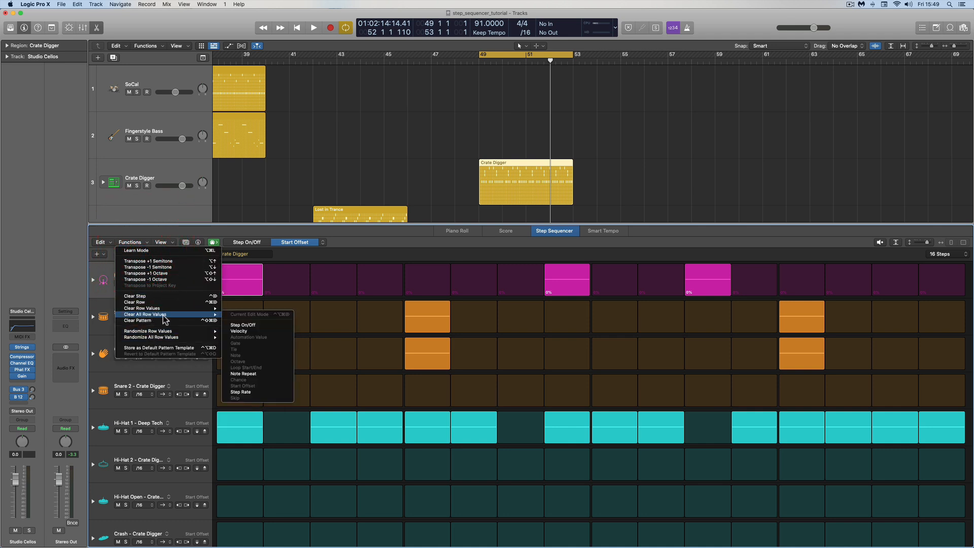
click(247, 392)
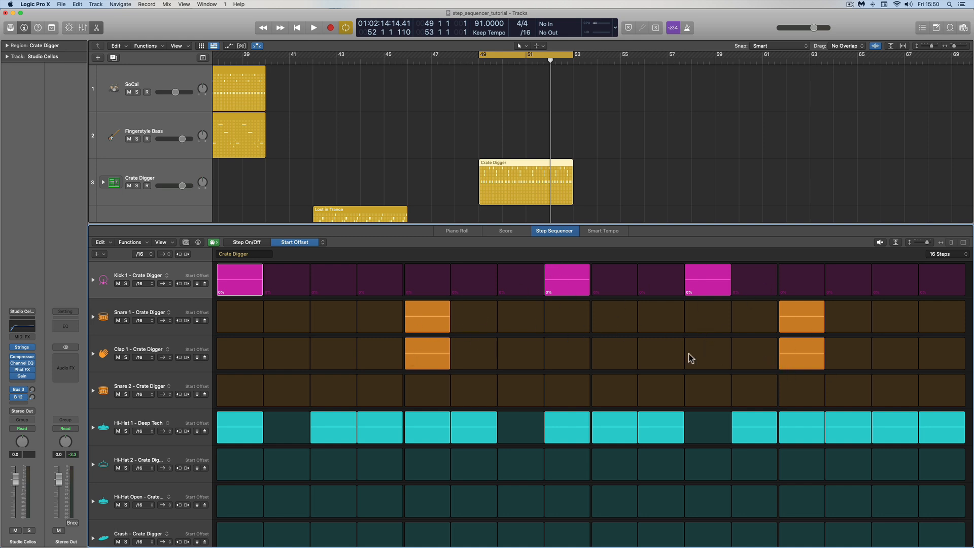
key(space)
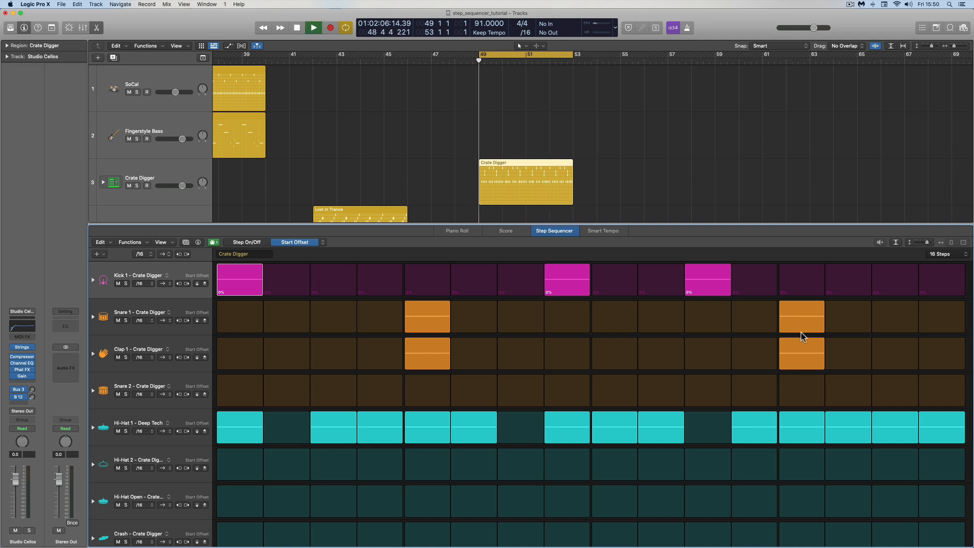
key(space)
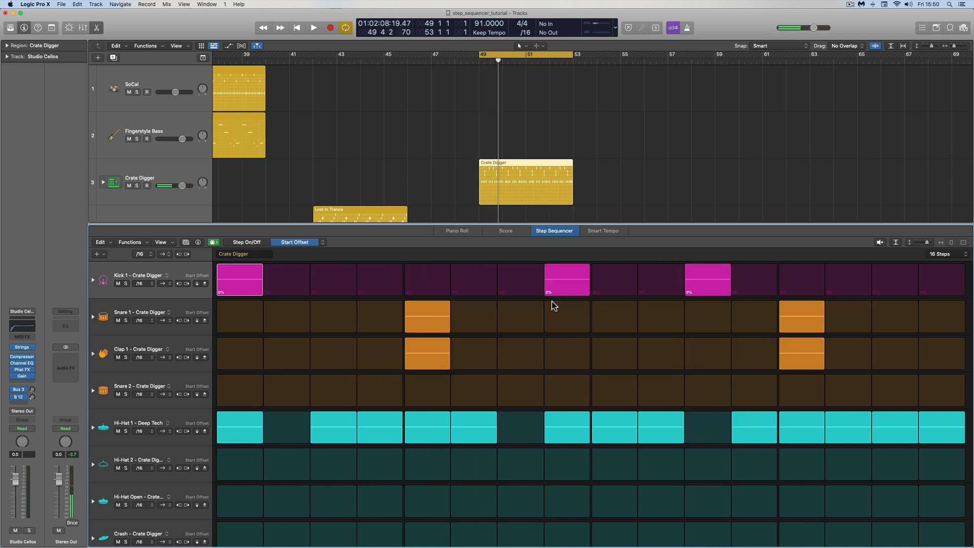
Delay Snare 1 by 16% on step 5 and 13% on step 13, and both Clap 1 steps slightly, with 4% on step 13.
drag(785, 320, 787, 311)
drag(418, 313, 419, 315)
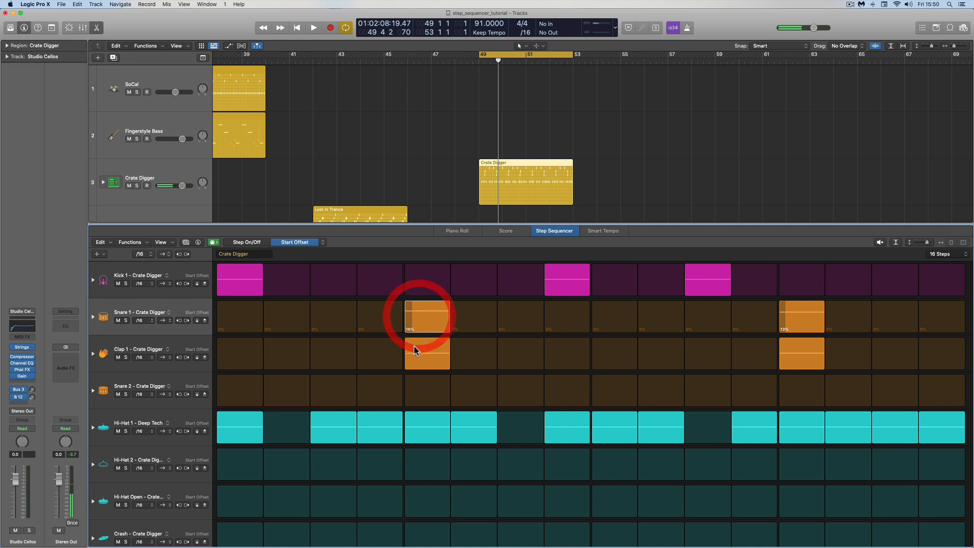
drag(409, 353, 409, 354)
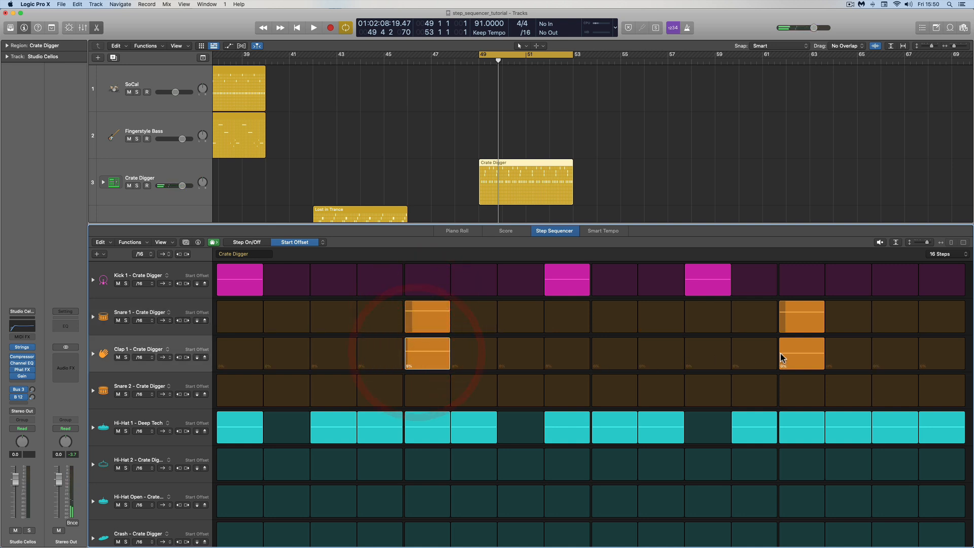
drag(781, 354, 782, 354)
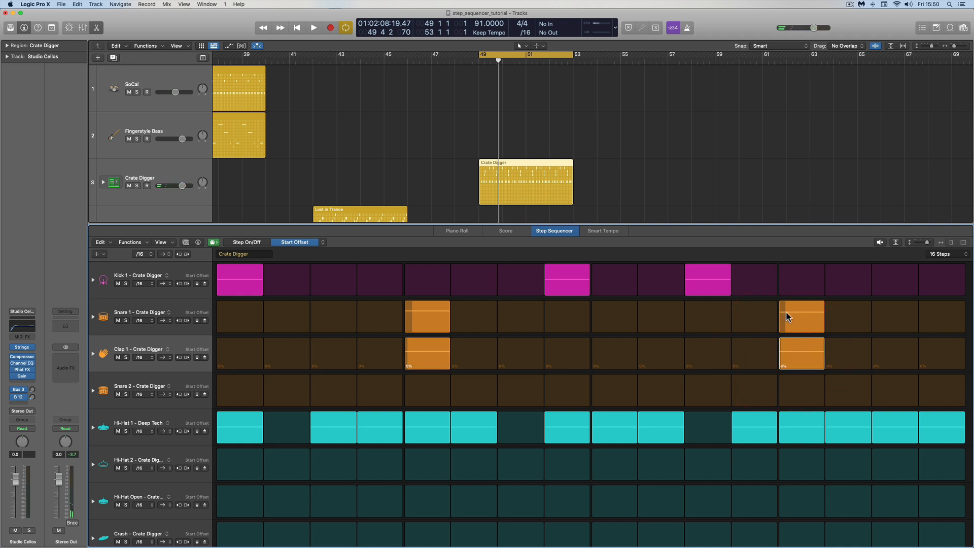
Set the Snare 1 start offset on step 13 to 16% and play the drum pattern.
drag(786, 312, 786, 312)
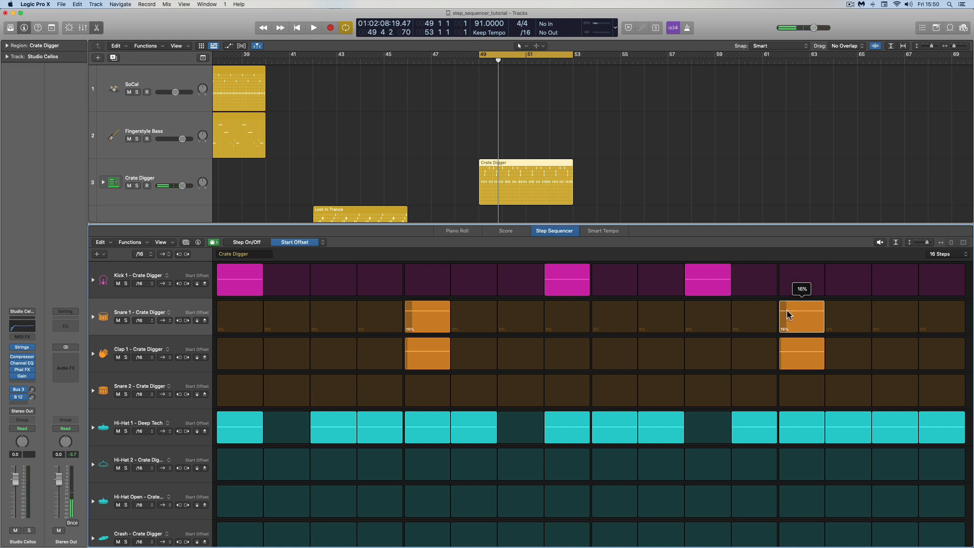
drag(787, 311, 786, 310)
key(space)
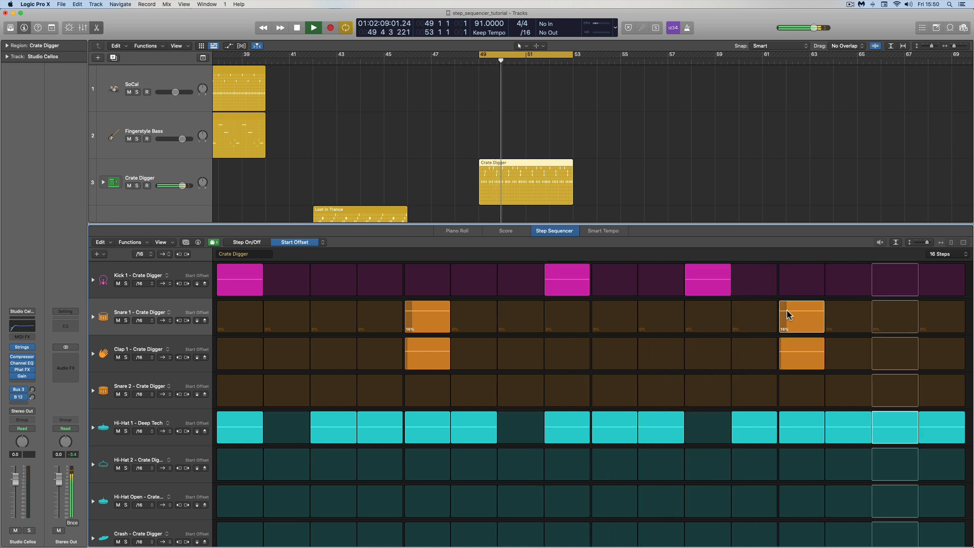
key(space)
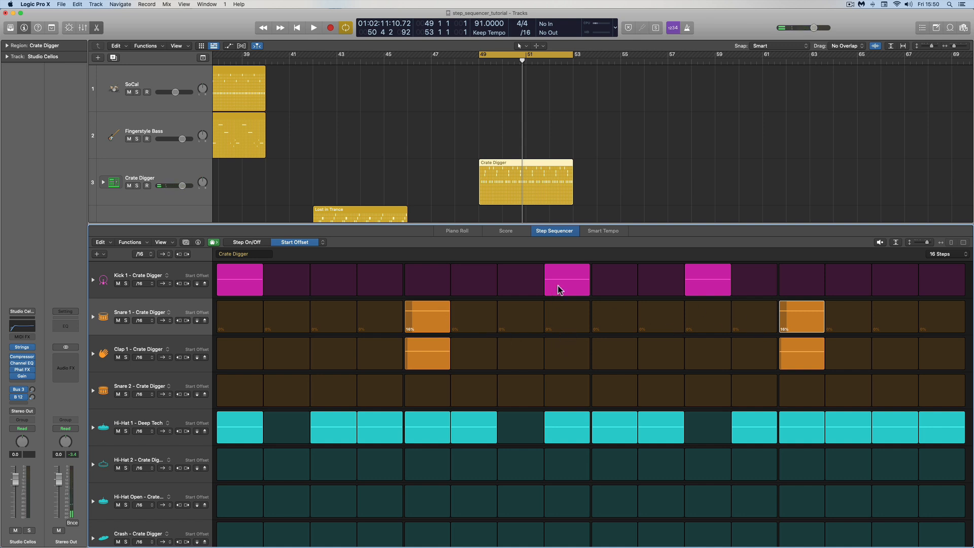
Delay Kick 1 slightly on step 8 and by 7% on step 11, and raise the whole Hi-Hat 1 row's start offset to 4%.
drag(547, 286, 547, 281)
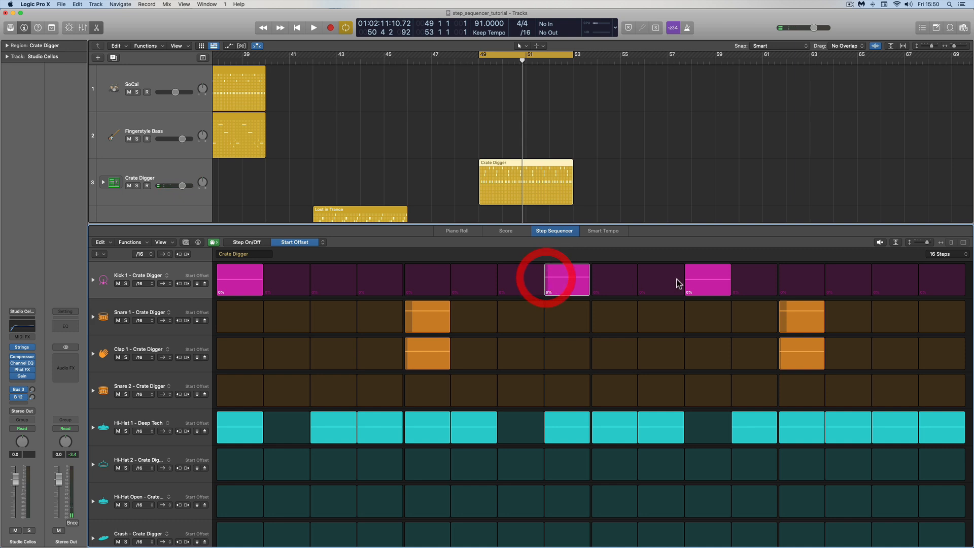
drag(687, 282, 686, 279)
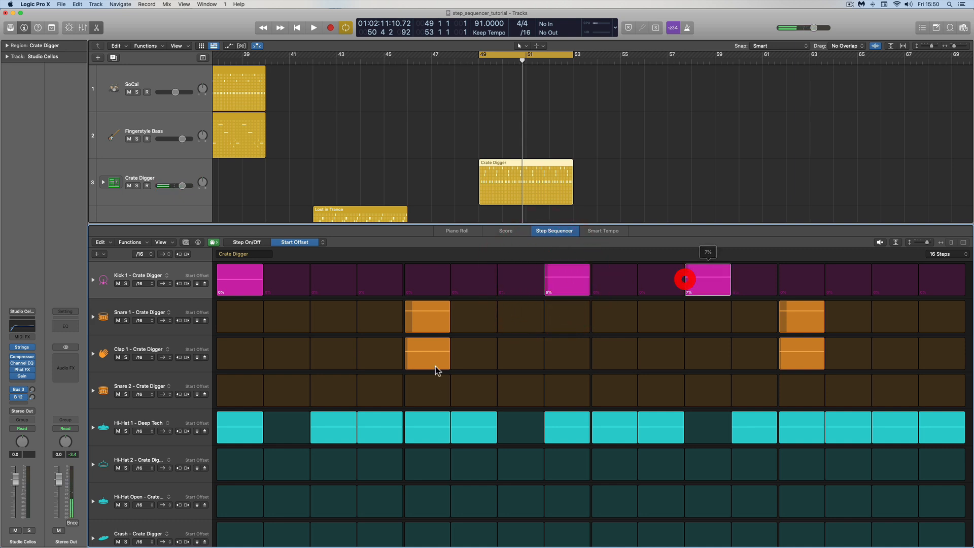
click(184, 420)
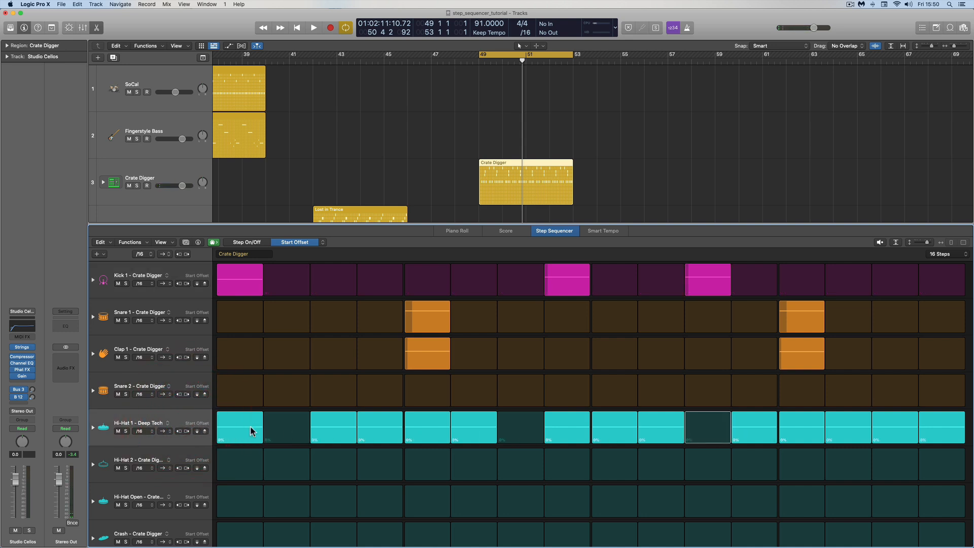
mouse_move(203, 435)
mouse_down()
mouse_move(205, 421)
mouse_move(205, 430)
mouse_up()
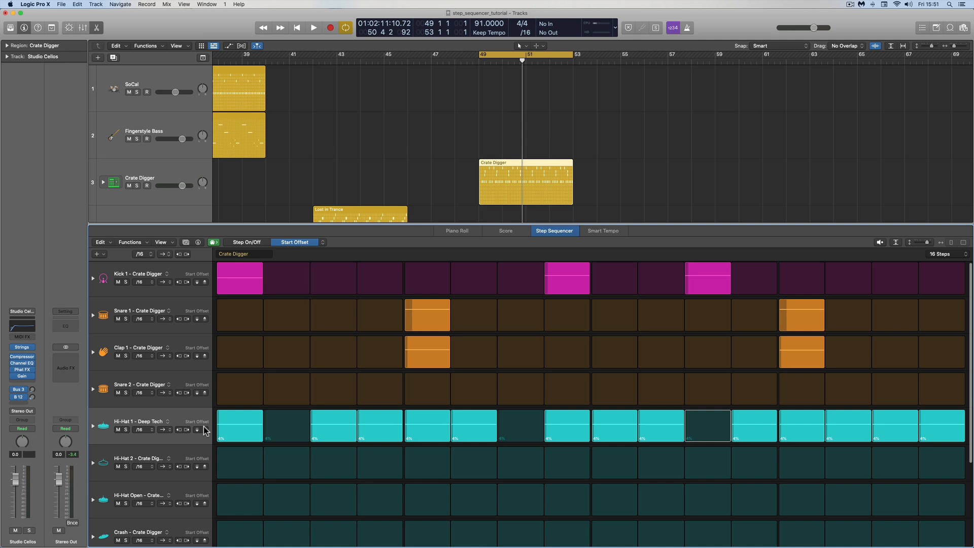
click(204, 428)
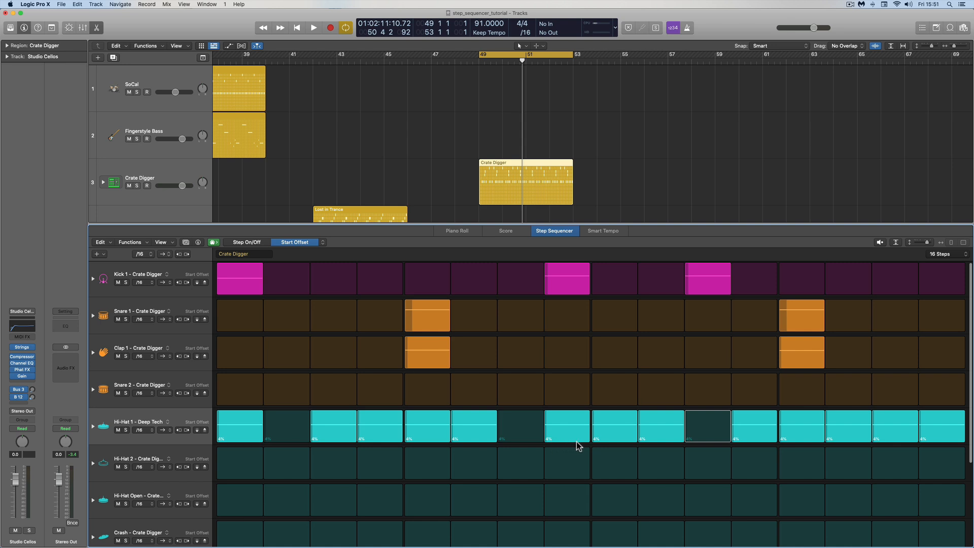
Reset the Hi-Hat 1 start offset to 0% on steps 1 and 9 and play the drum pattern.
alt+click(230, 424)
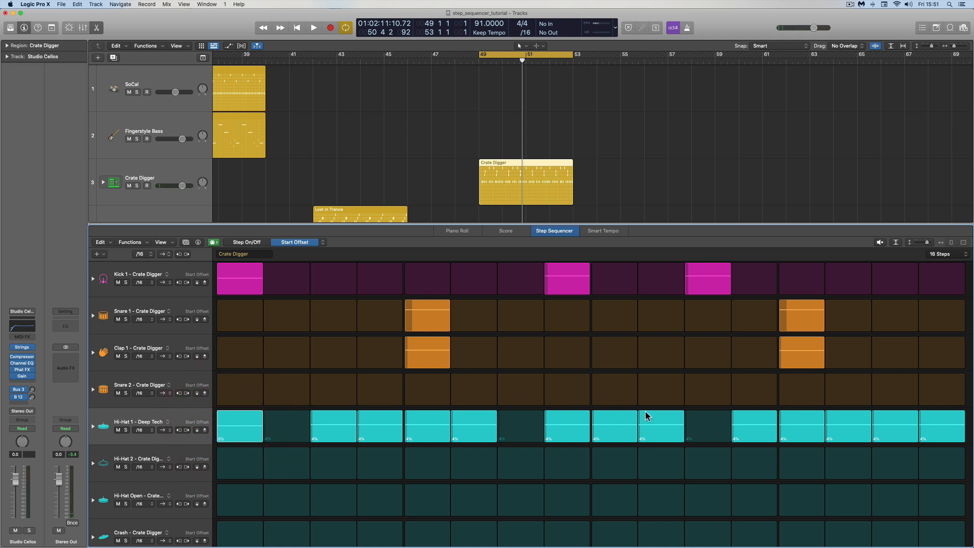
alt+click(606, 425)
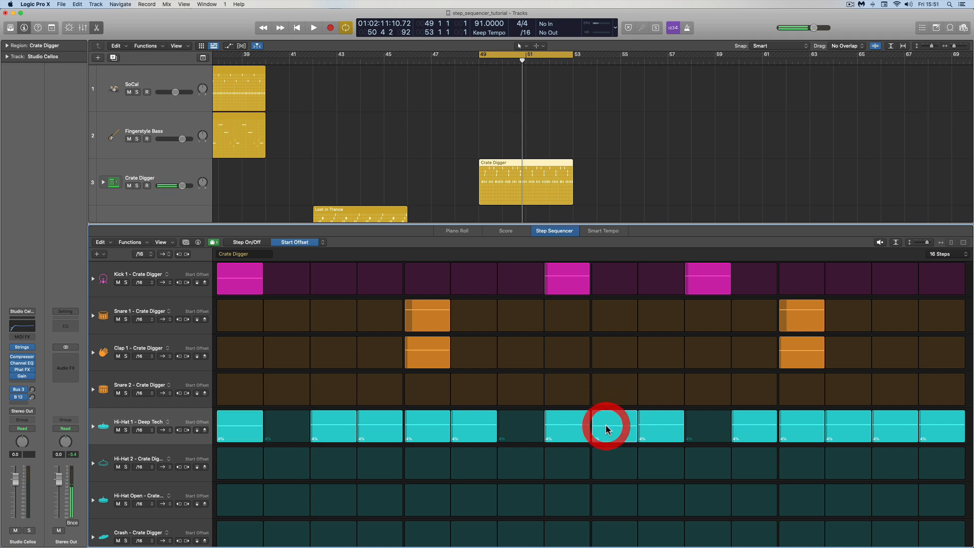
key(space)
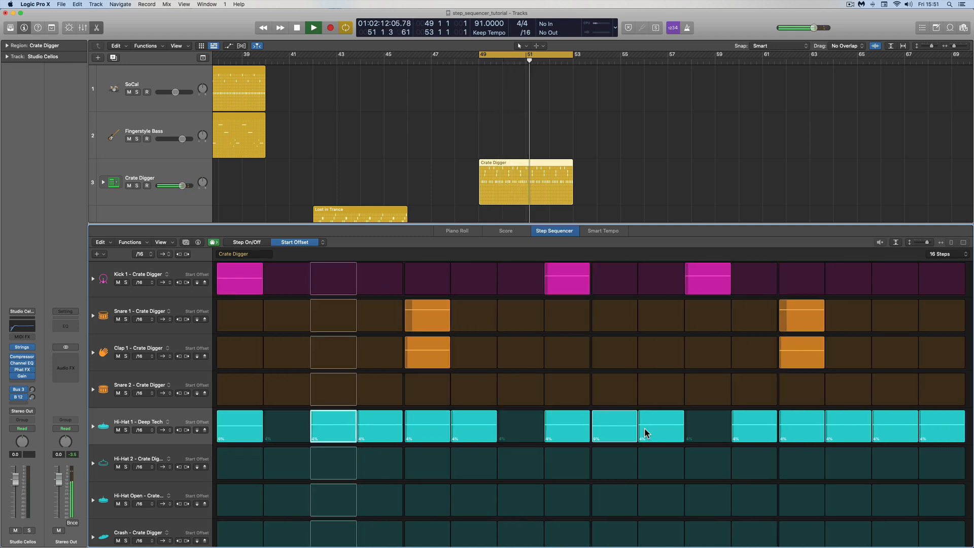
key(space)
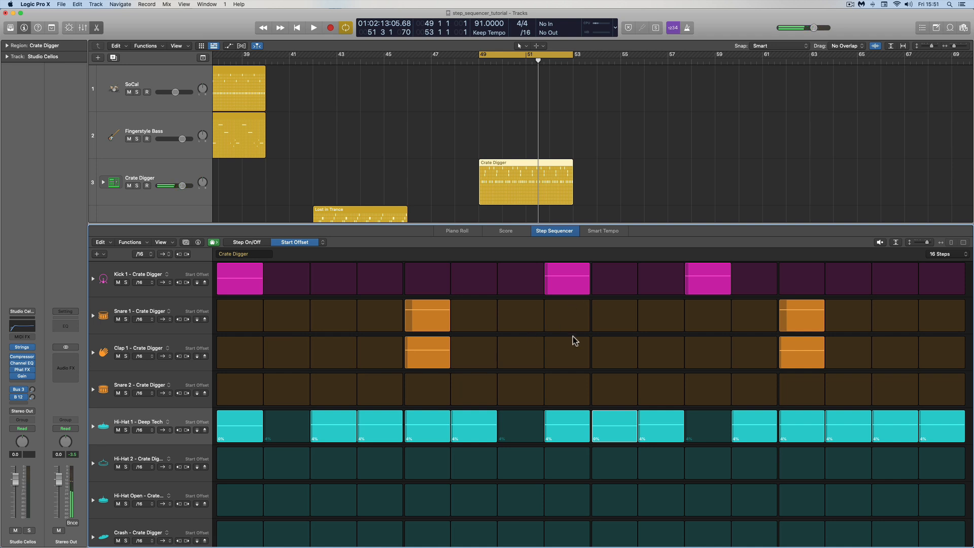
Delay Snare 1 further on steps 5 and 13 and Clap 1 by 7% on step 13, playing the beat to check the feel.
drag(417, 309, 416, 306)
drag(791, 311, 792, 312)
drag(785, 350, 783, 350)
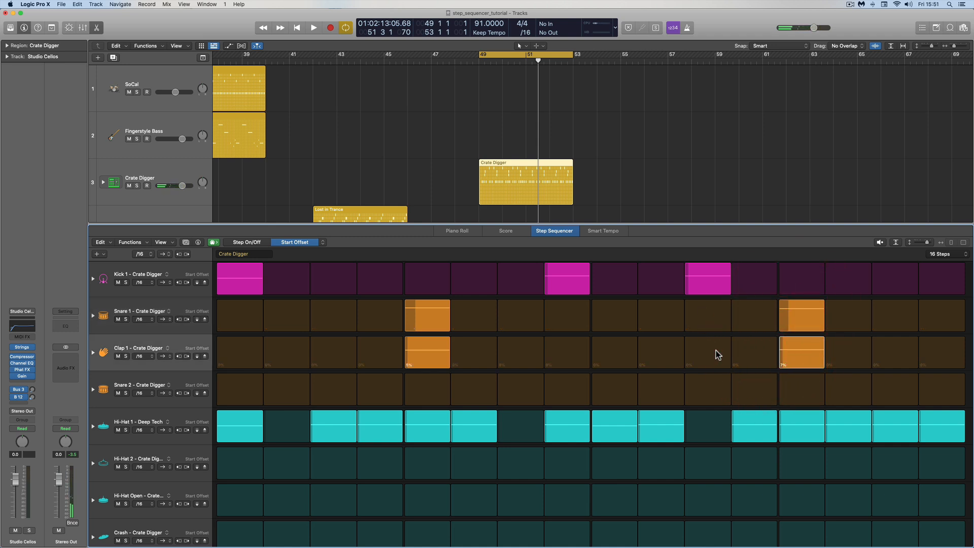
key(space)
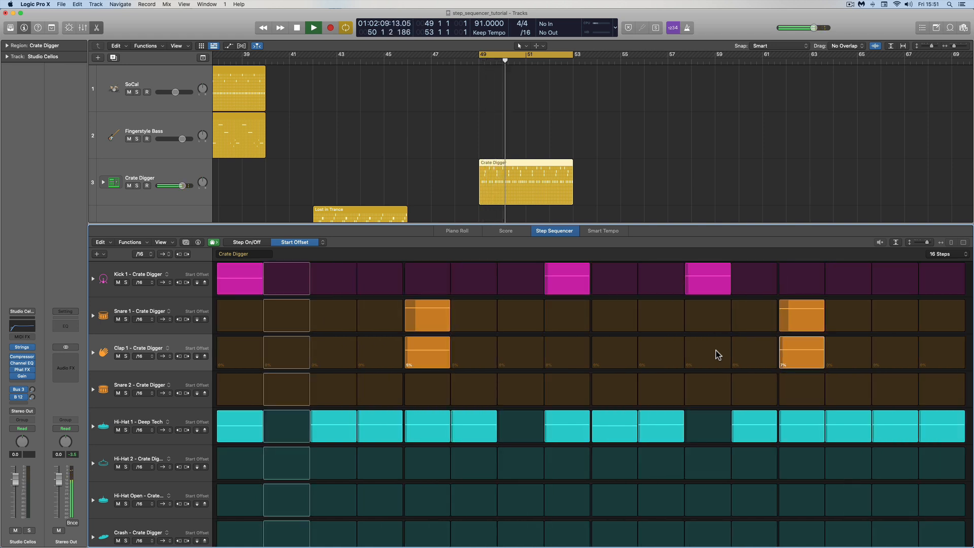
key(space)
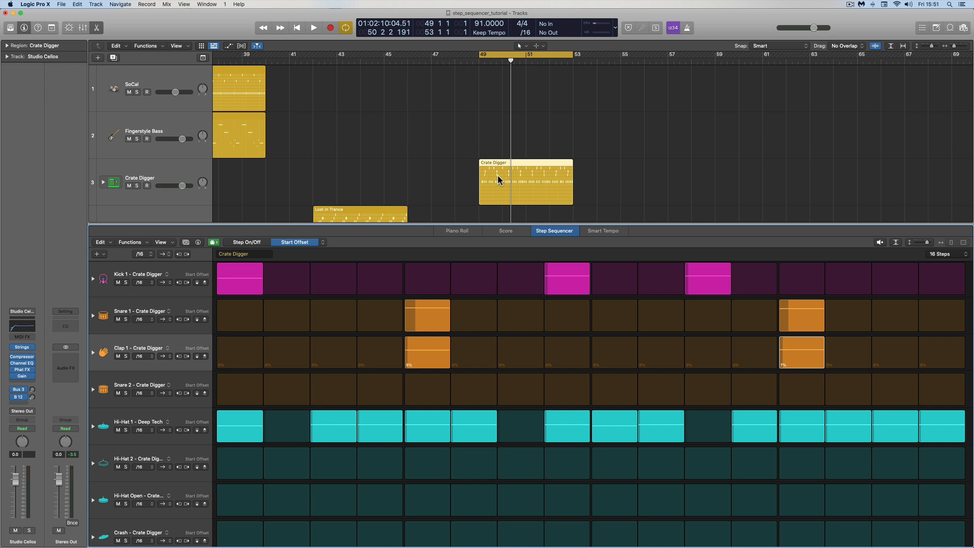
Examine the available step edit modes and the individual kit-piece tracks inside the Crate Digger drum track.
click(324, 244)
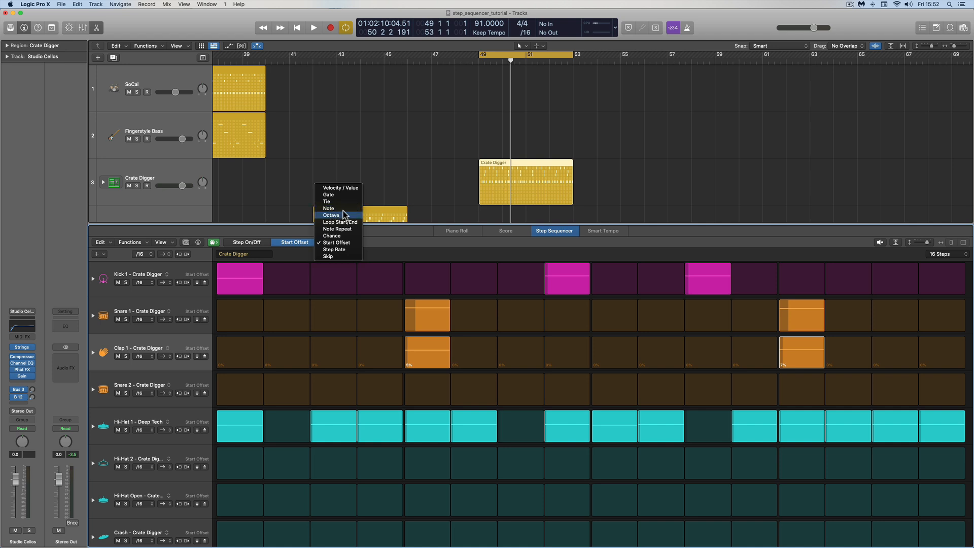
click(636, 169)
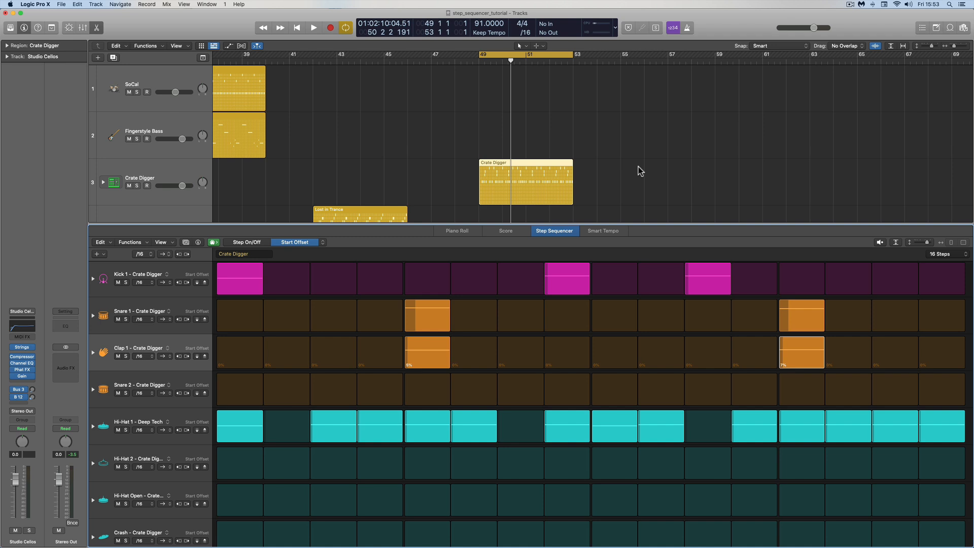
click(177, 167)
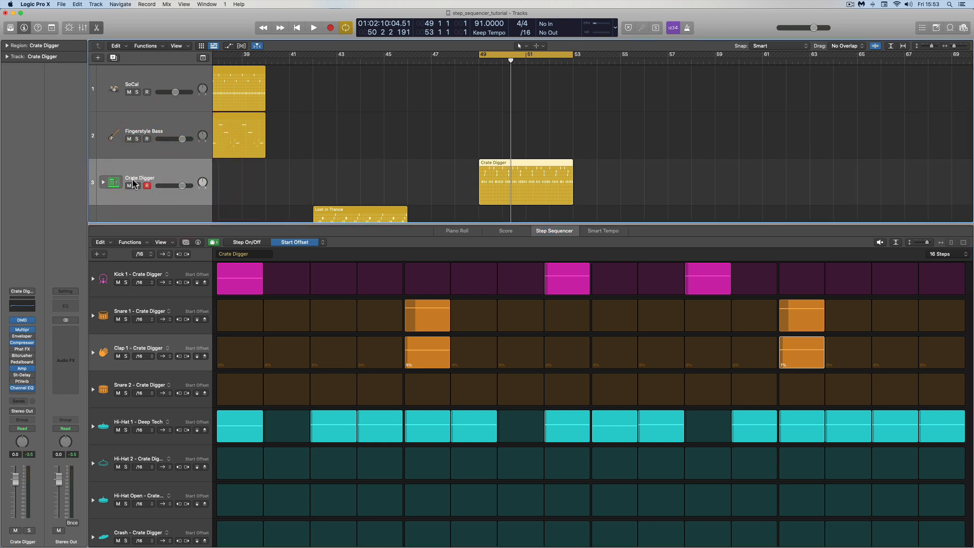
click(103, 182)
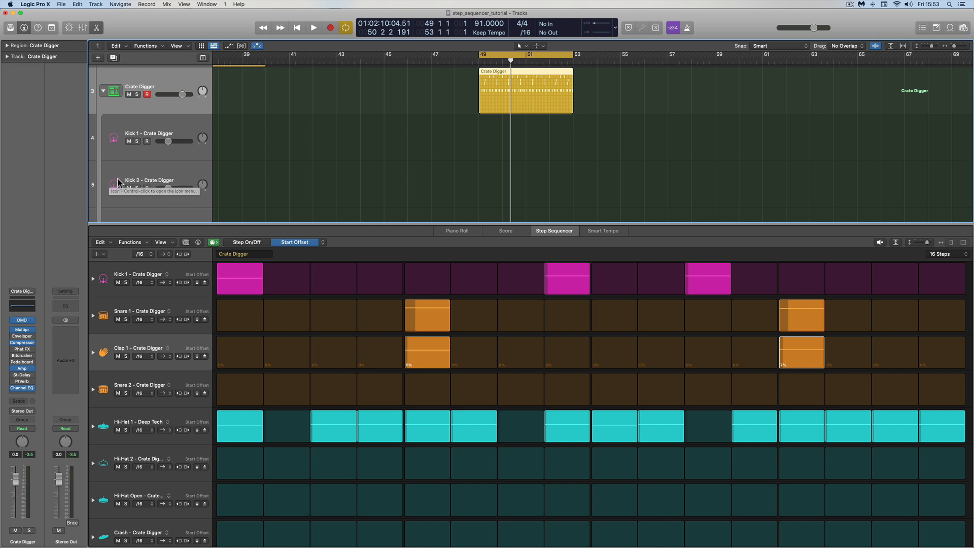
click(142, 170)
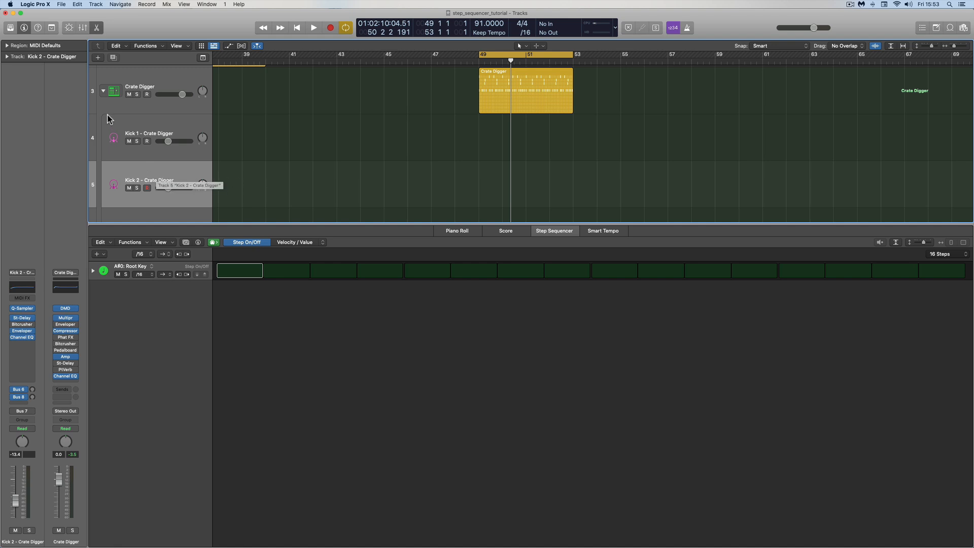
click(103, 91)
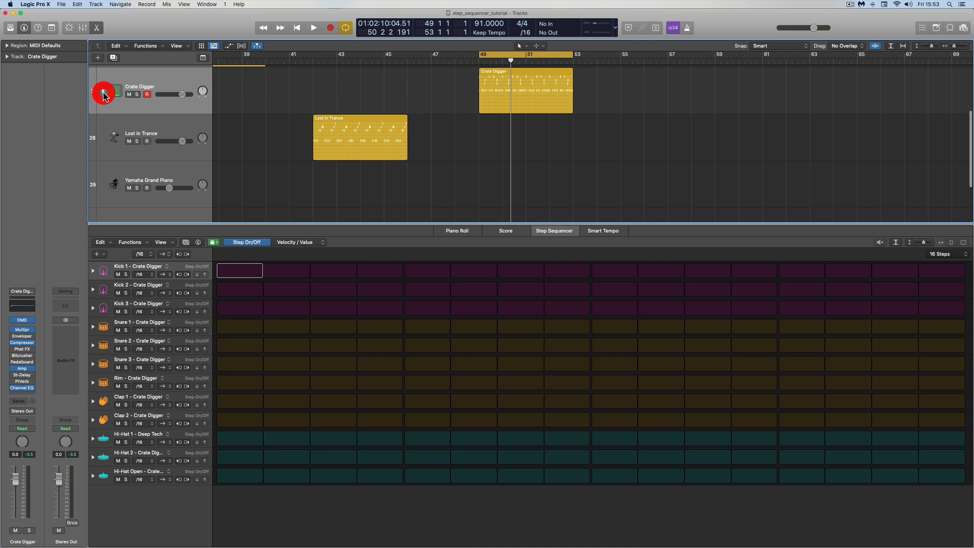
click(322, 243)
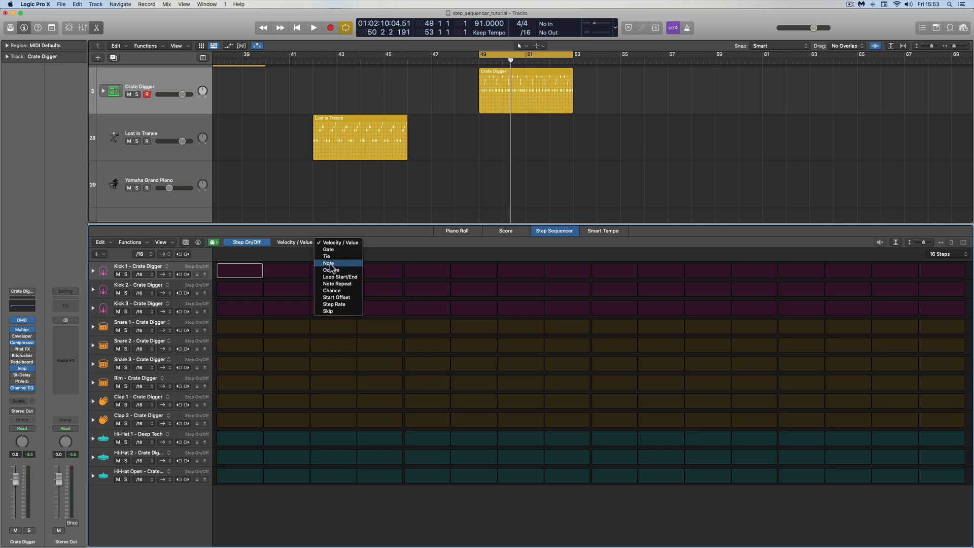
click(399, 242)
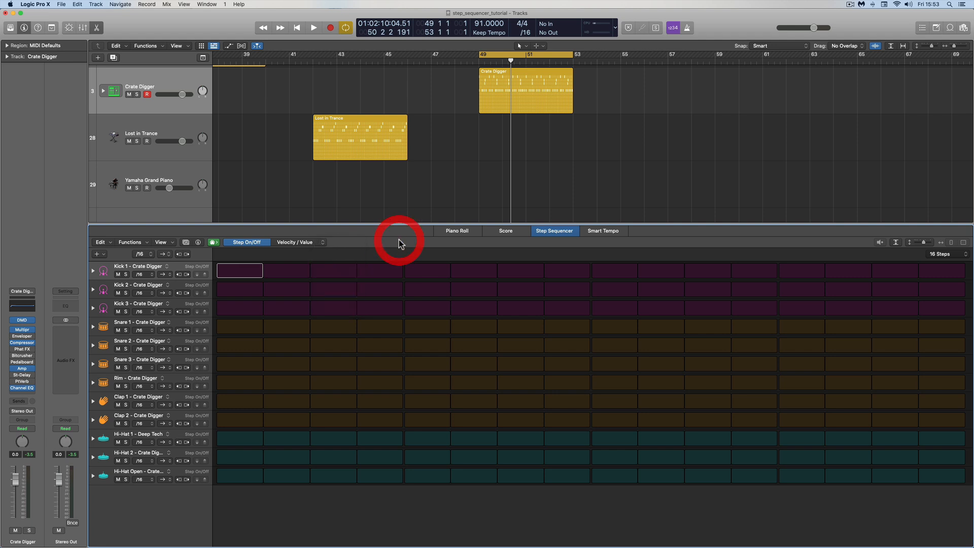
Create an empty pattern region at bar 57 on the Yamaha Grand Piano track.
click(178, 171)
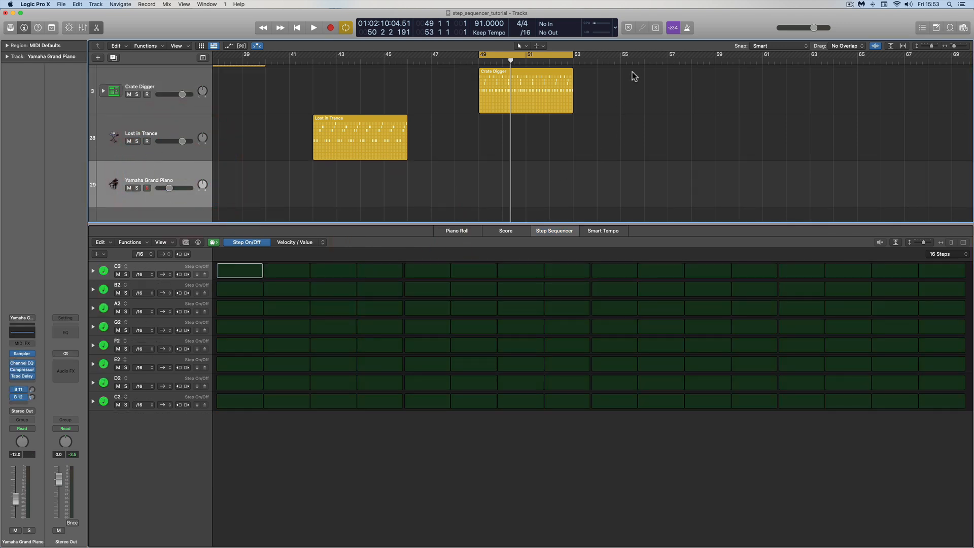
click(666, 63)
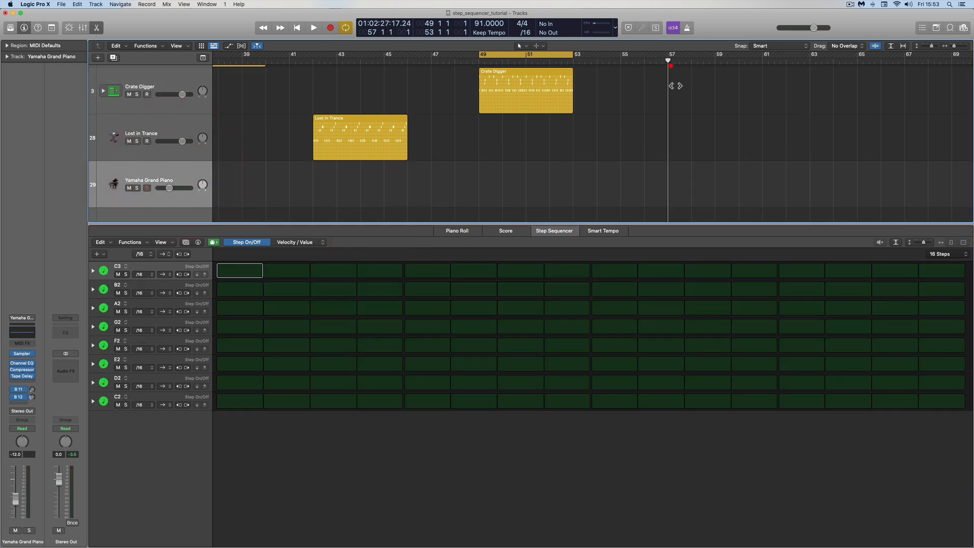
right_click(678, 188)
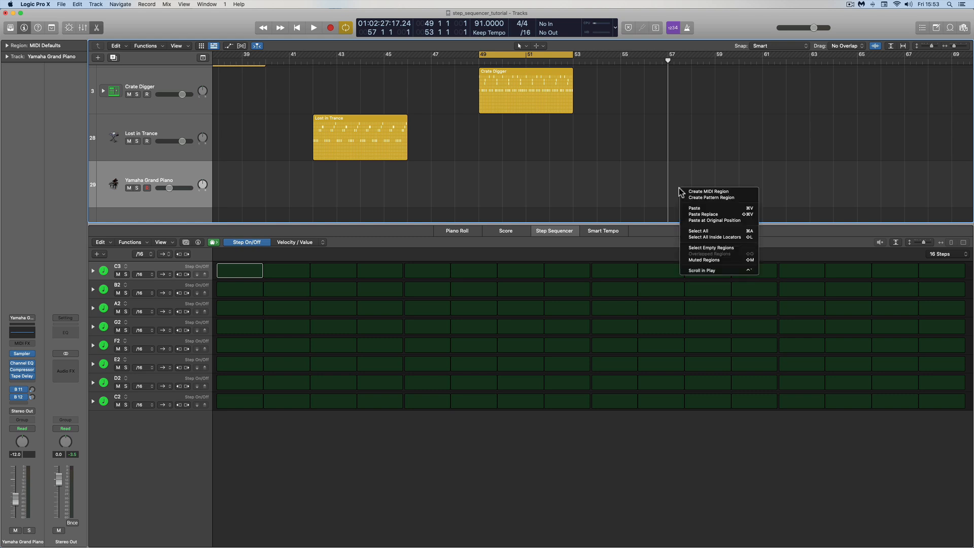
click(712, 197)
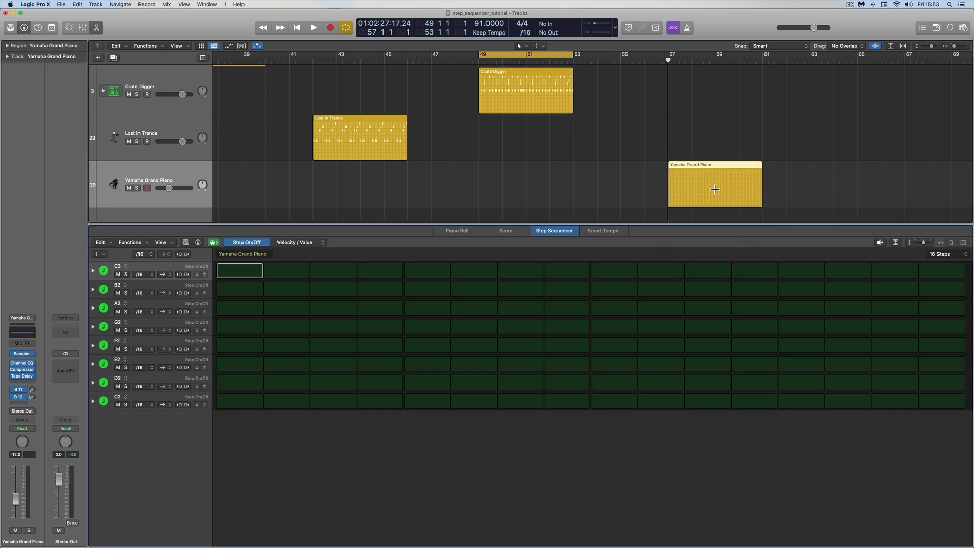
Set the cycle range to the new piano region, bars 57 to 61.
key(u)
scroll(715, 189, left, 1)
drag(954, 46, 963, 47)
scroll(820, 93, right, 2)
scroll(822, 94, right, 2)
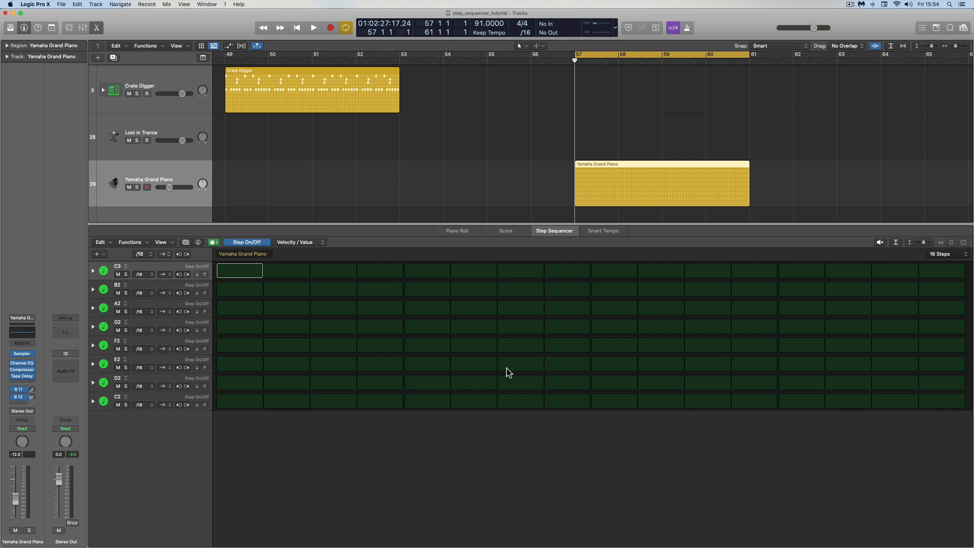
Load the Major scale template into the Yamaha Grand Piano pattern.
click(149, 255)
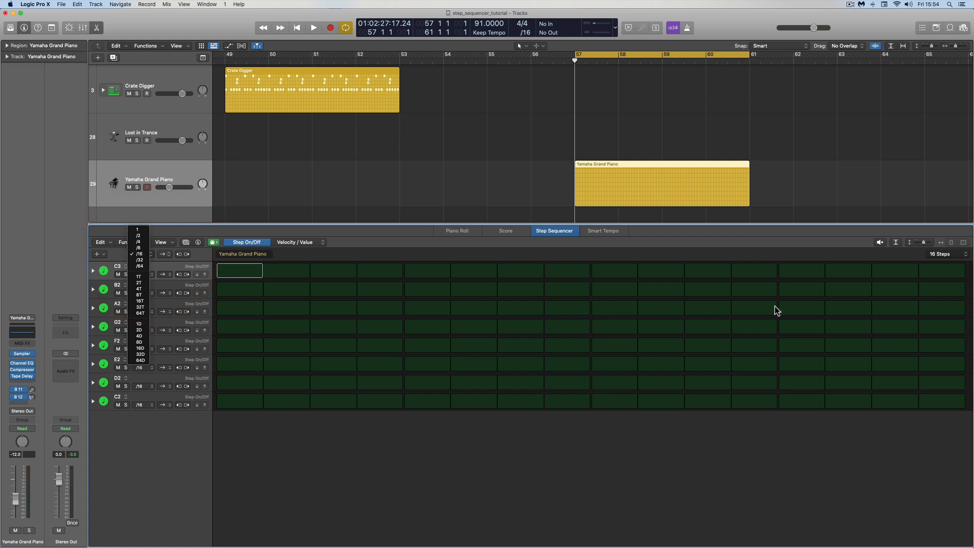
click(116, 259)
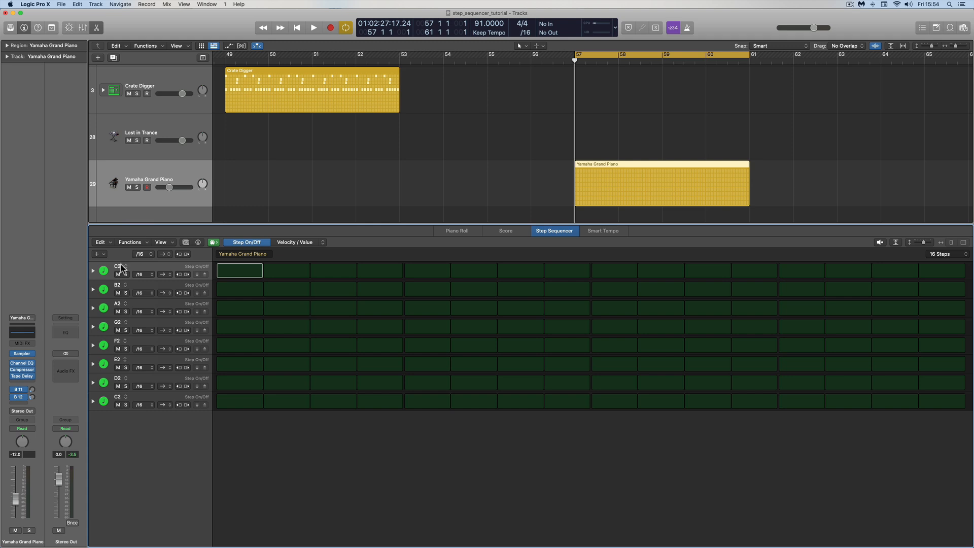
click(185, 241)
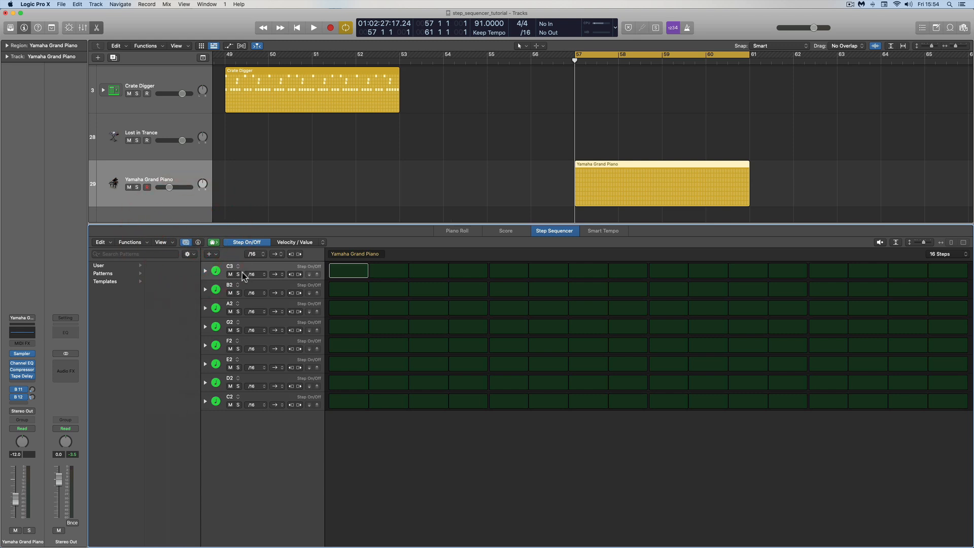
click(116, 281)
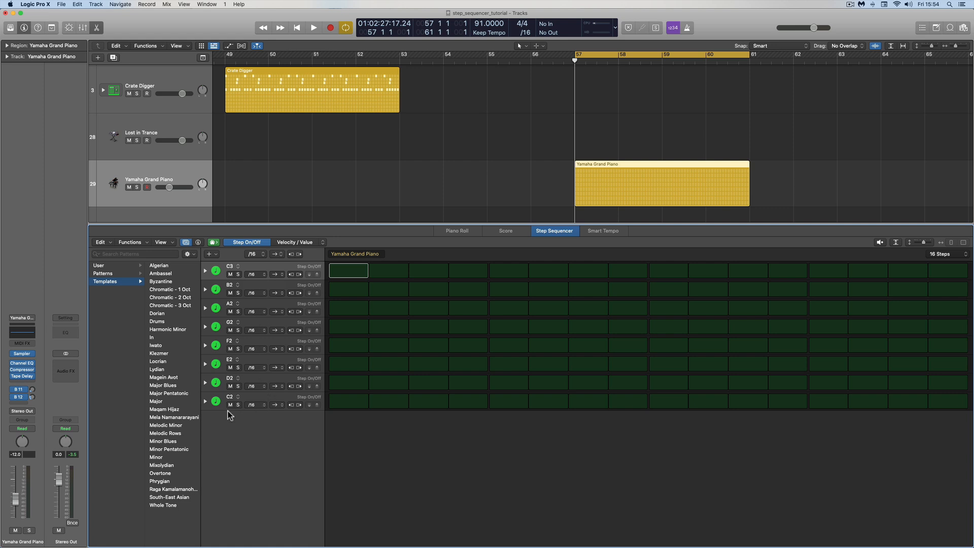
click(157, 402)
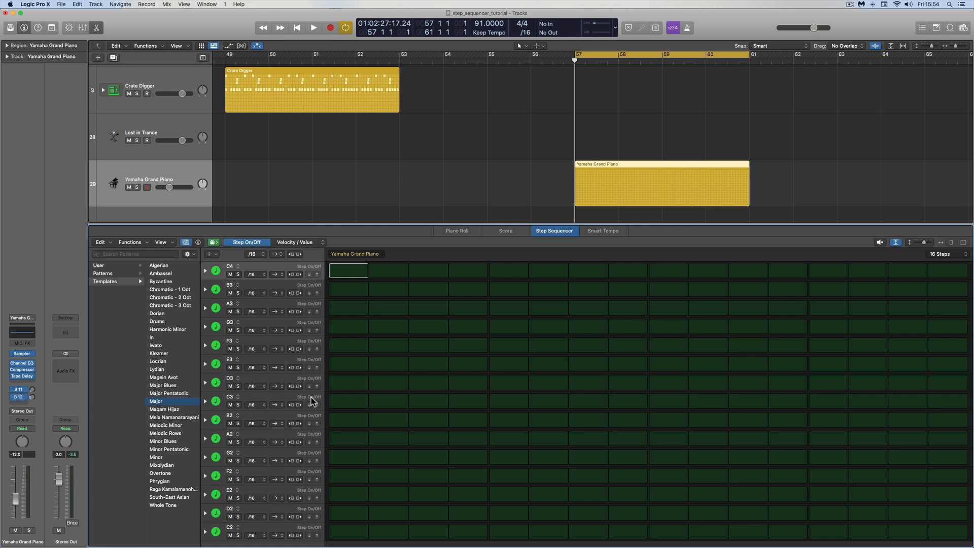
Check the Pattern Key options in the piano pattern's settings, keeping the key at C.
click(198, 242)
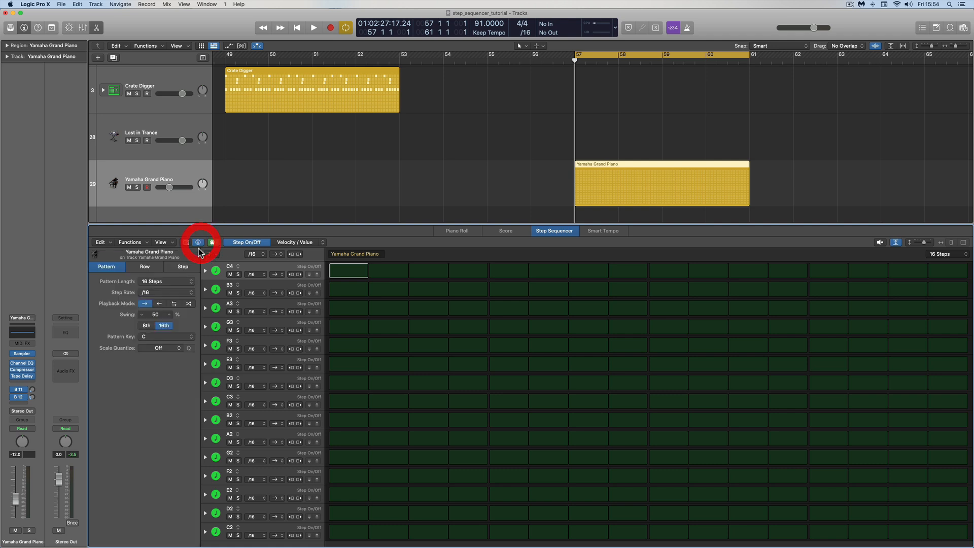
click(155, 338)
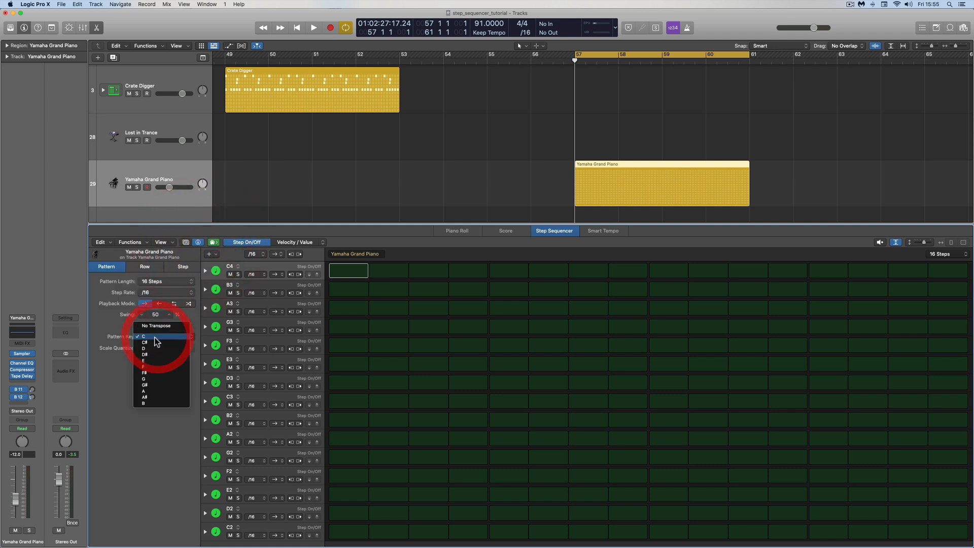
click(155, 337)
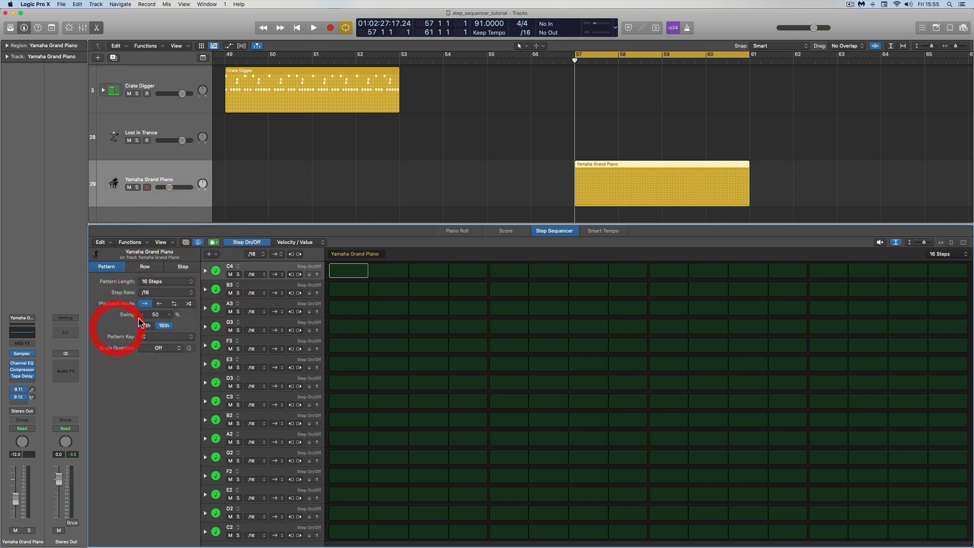
click(197, 242)
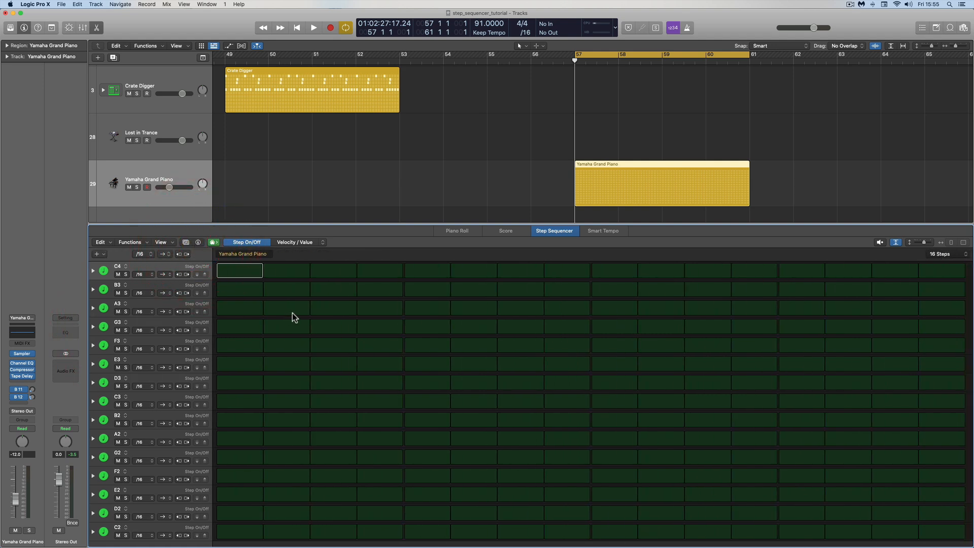
Turn on the first step in the C3, C4 and C2 rows of the piano pattern.
click(229, 402)
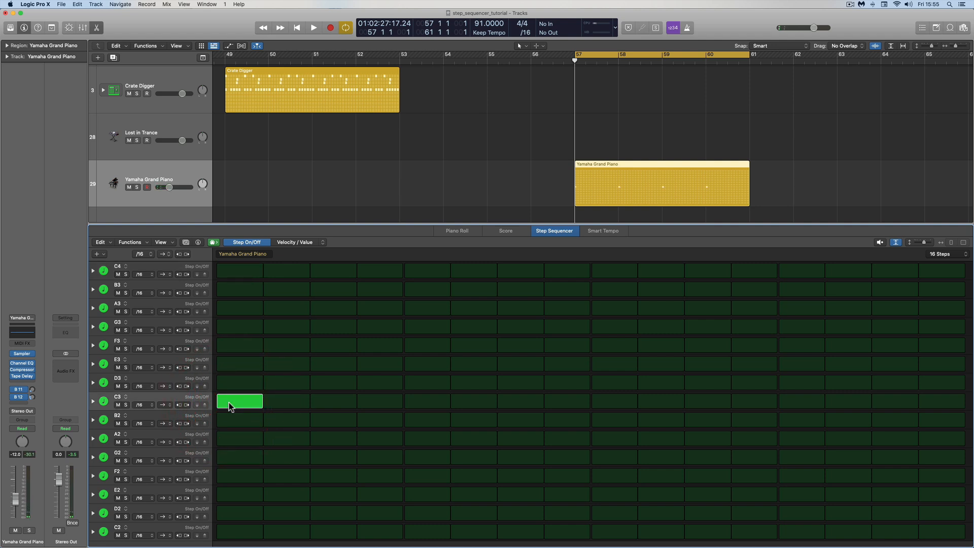
click(236, 270)
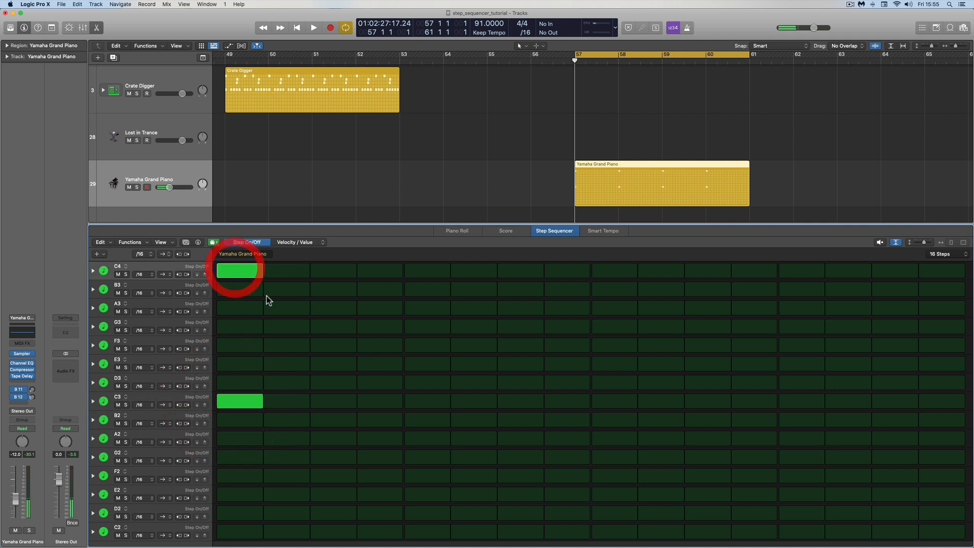
click(235, 535)
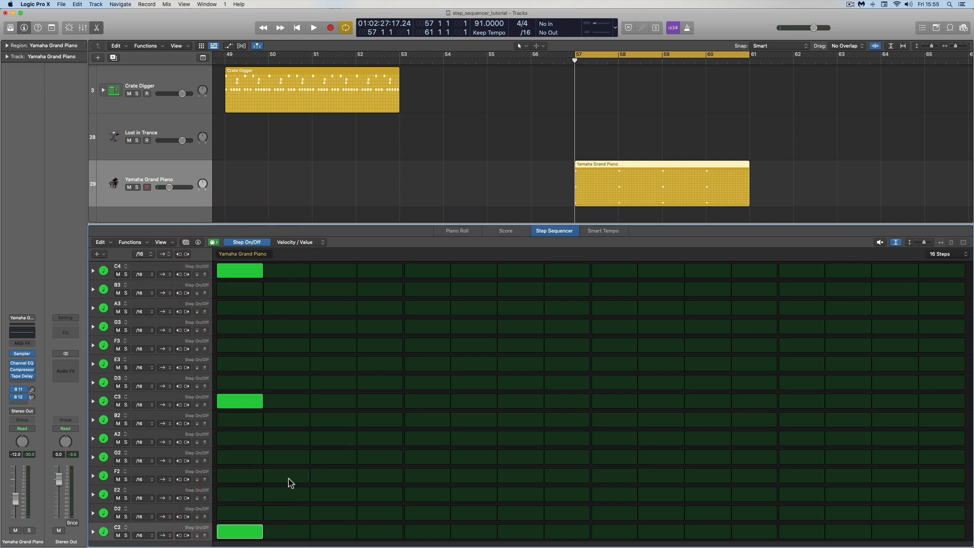
Switch to the Note edit mode and make the C4 row melodic by editing its first step's note, keeping it at C4.
click(322, 243)
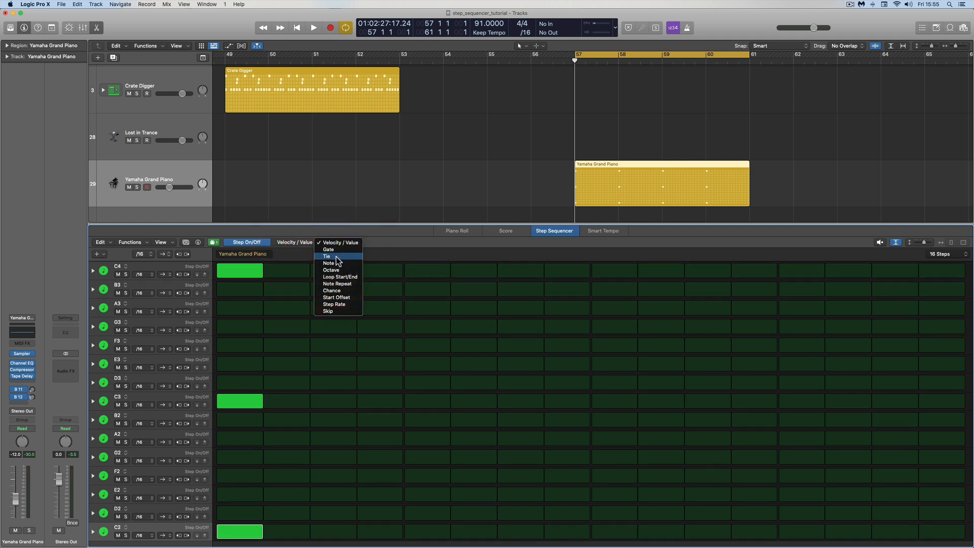
click(334, 264)
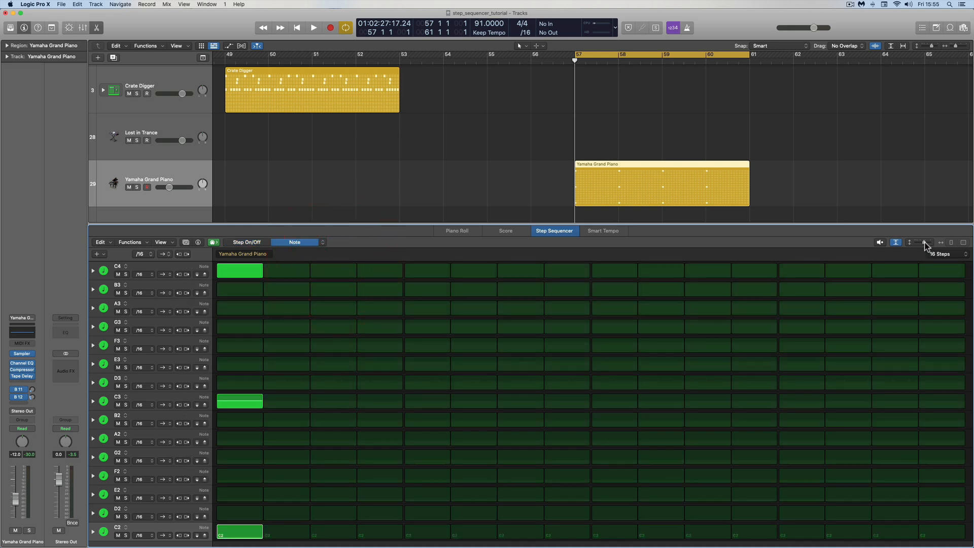
drag(926, 243, 942, 242)
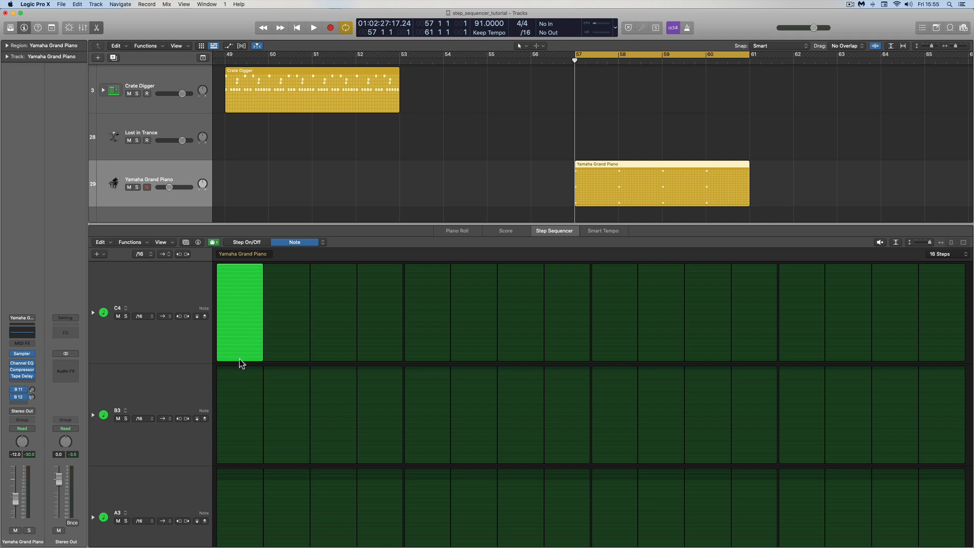
scroll(237, 350, down, 1)
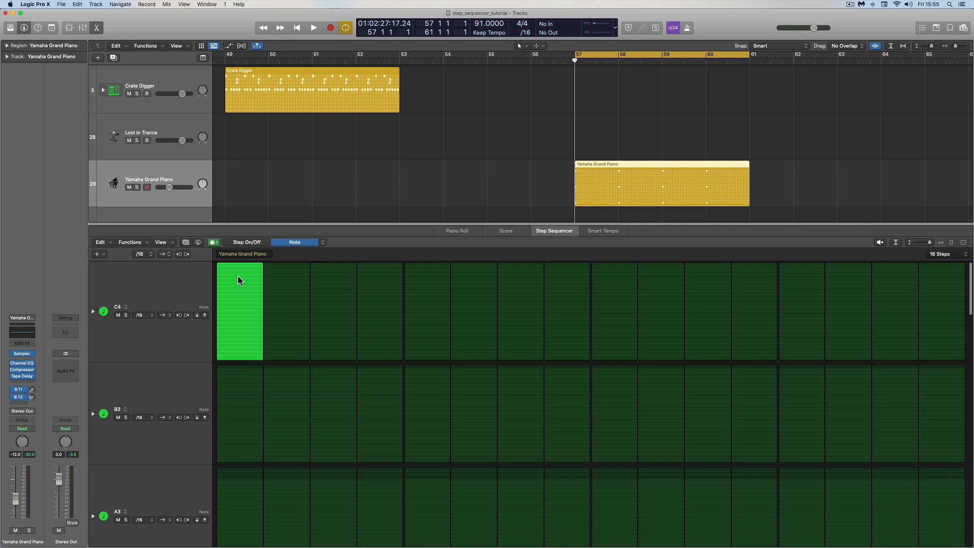
scroll(242, 349, down, 1)
scroll(233, 357, up, 1)
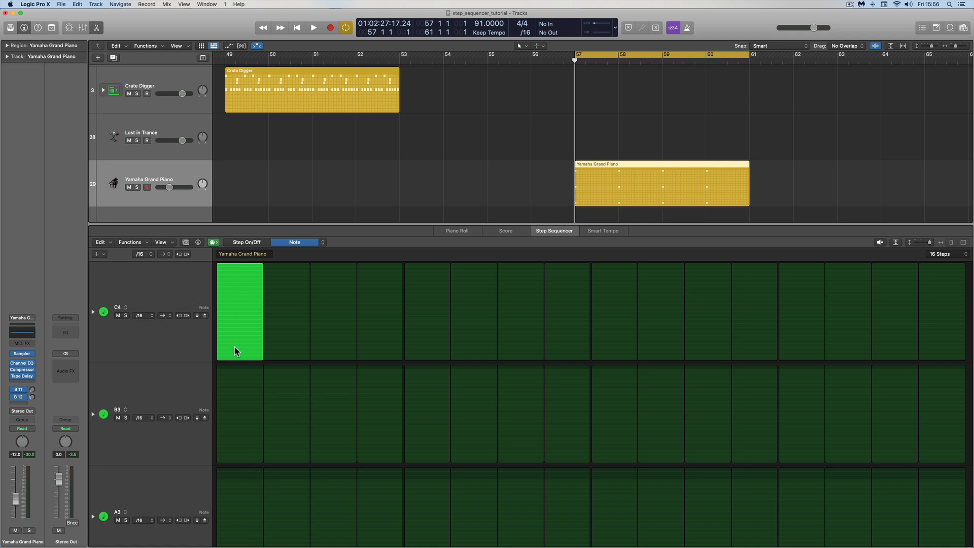
drag(927, 242, 920, 242)
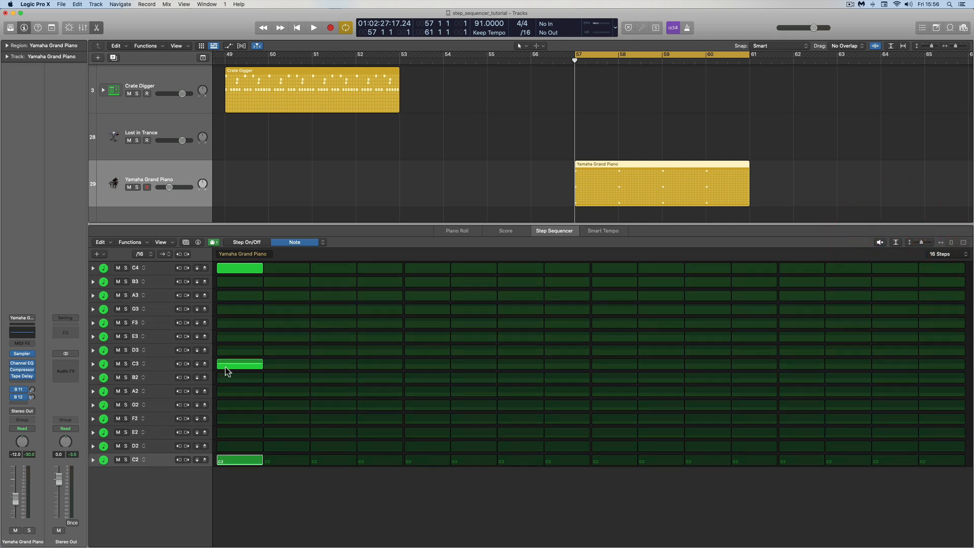
drag(921, 245, 930, 245)
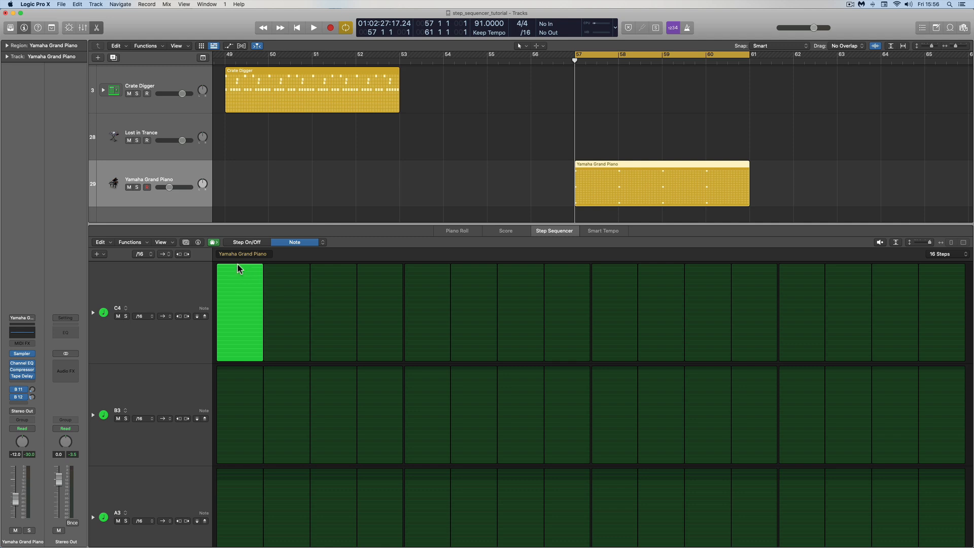
drag(238, 263, 239, 263)
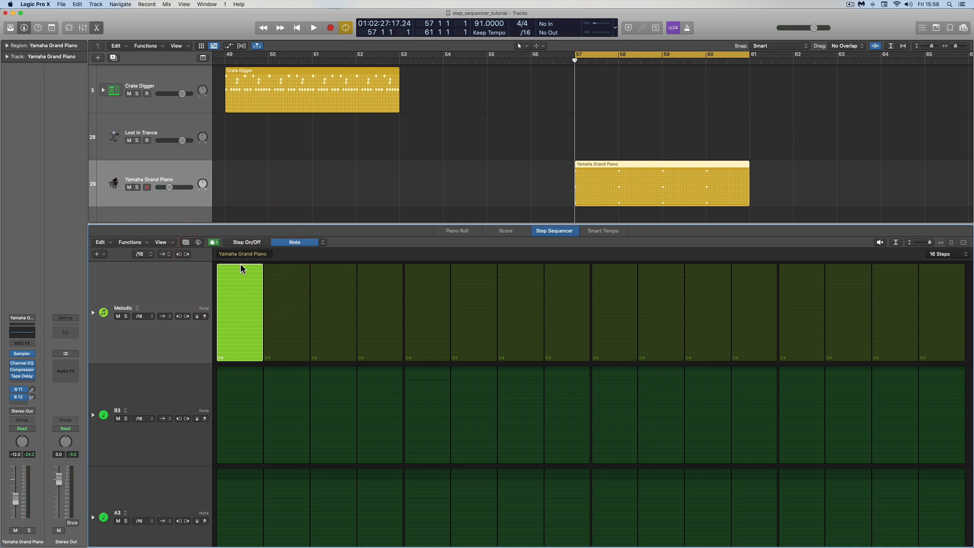
drag(238, 265, 239, 269)
mouse_move(239, 267)
mouse_down()
mouse_move(238, 277)
mouse_move(240, 265)
mouse_up()
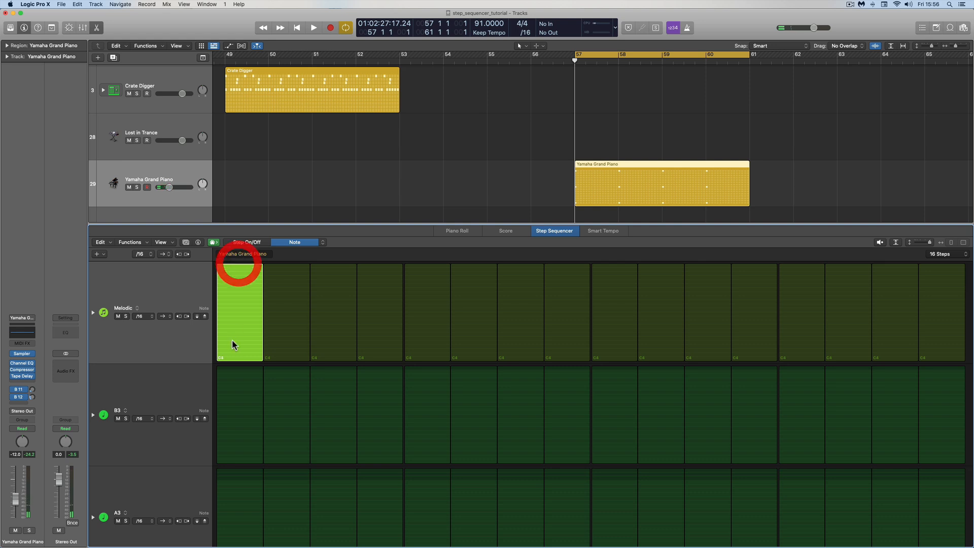
Make the C3 and C2 rows melodic by editing the note of each row's first step, keeping their original pitches.
scroll(243, 317, down, 8)
scroll(243, 324, down, 6)
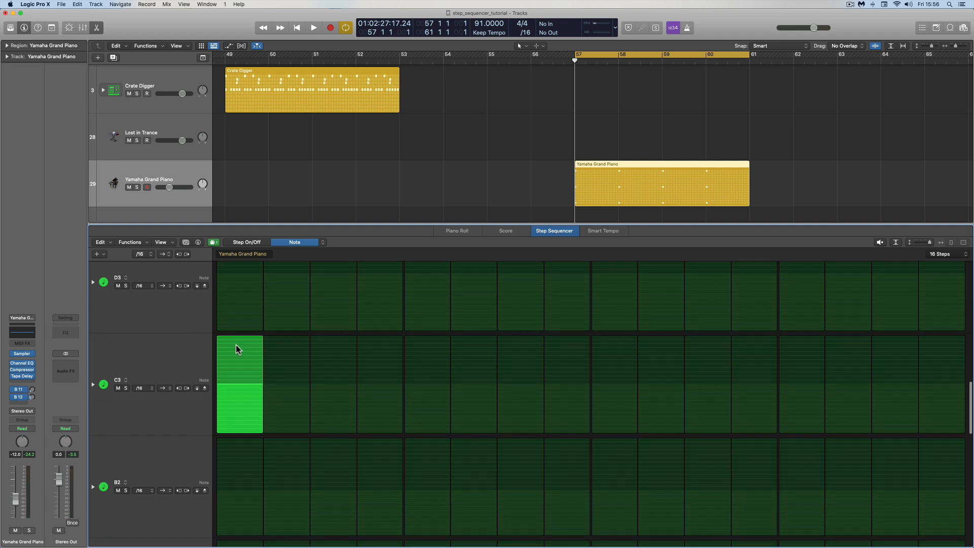
click(235, 383)
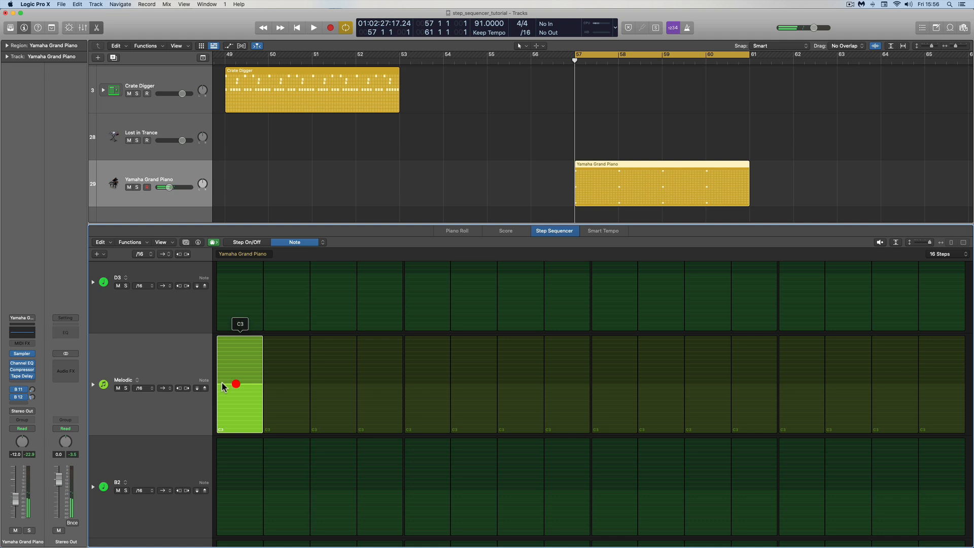
scroll(252, 391, down, 5)
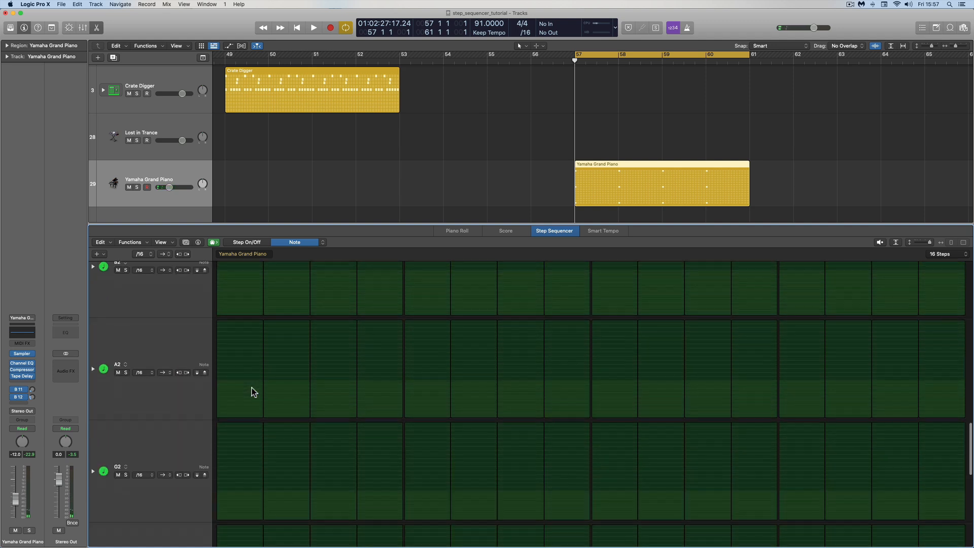
scroll(252, 436, down, 4)
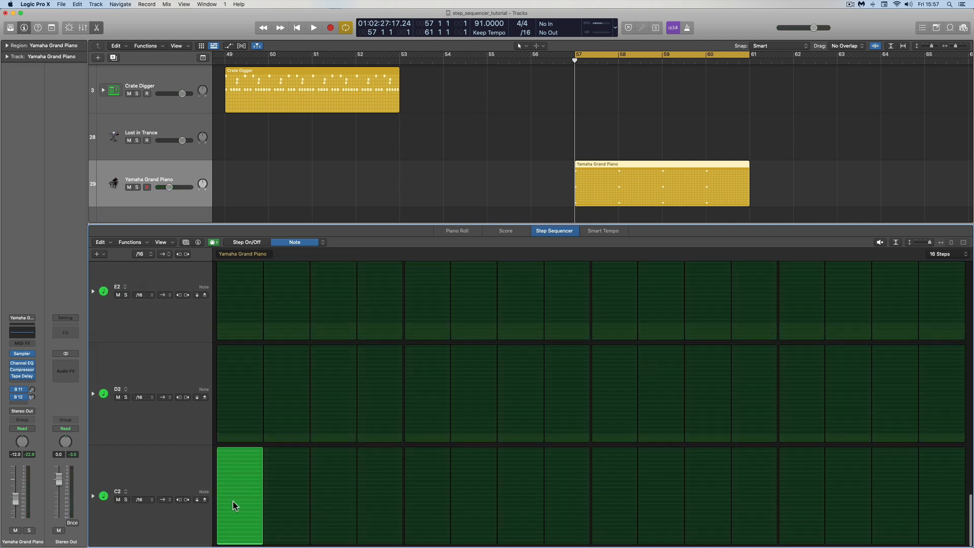
click(236, 544)
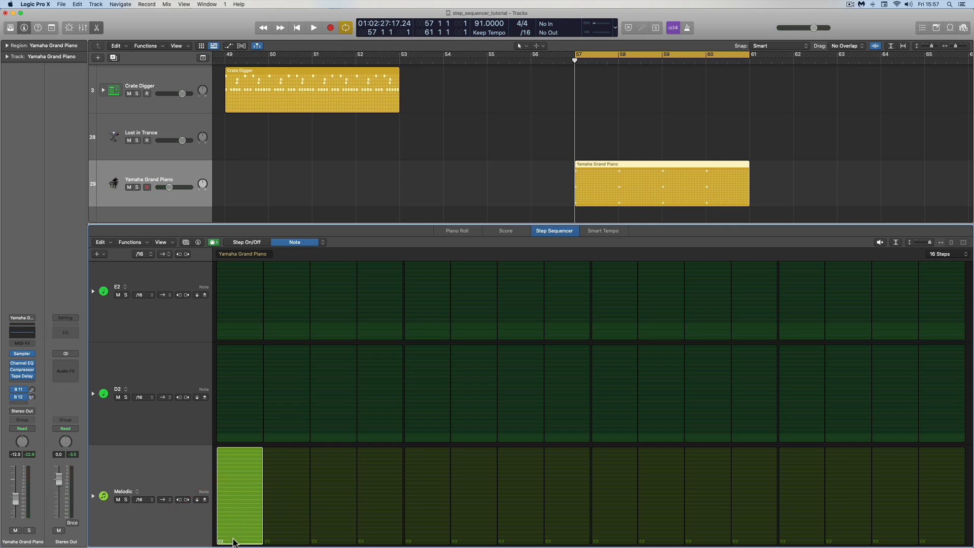
drag(234, 542, 233, 543)
Show the pattern settings beside all the rows and review the Pattern Key options without changing the key.
drag(928, 244, 922, 243)
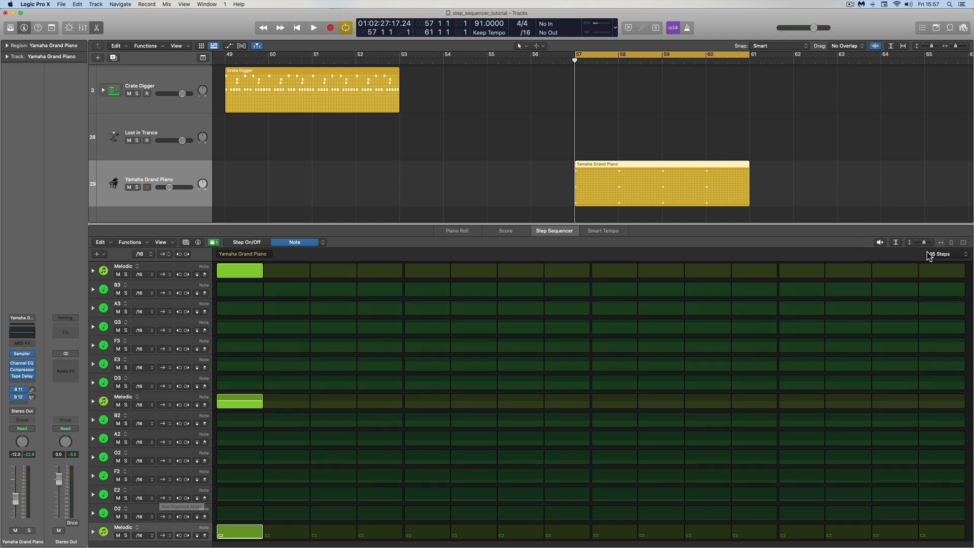
drag(923, 243, 921, 243)
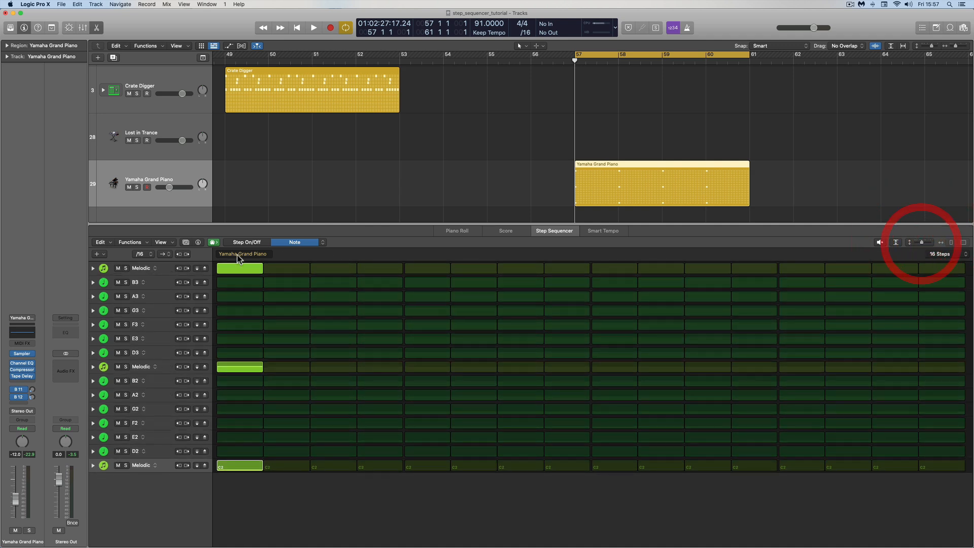
click(198, 243)
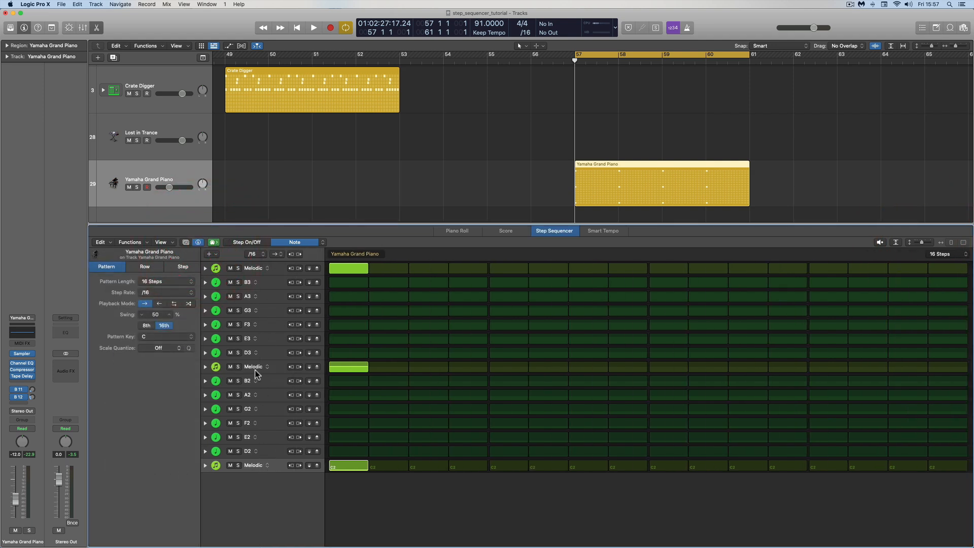
click(164, 337)
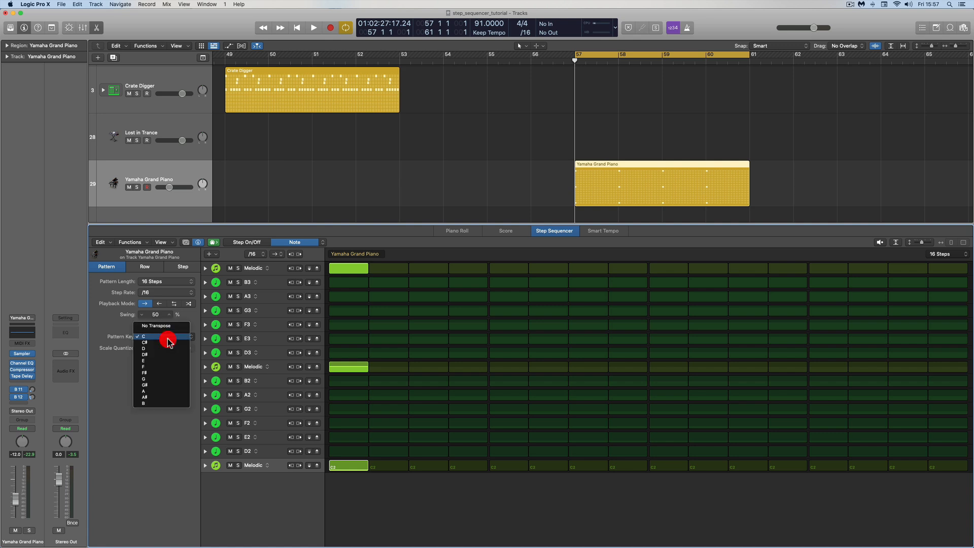
click(108, 389)
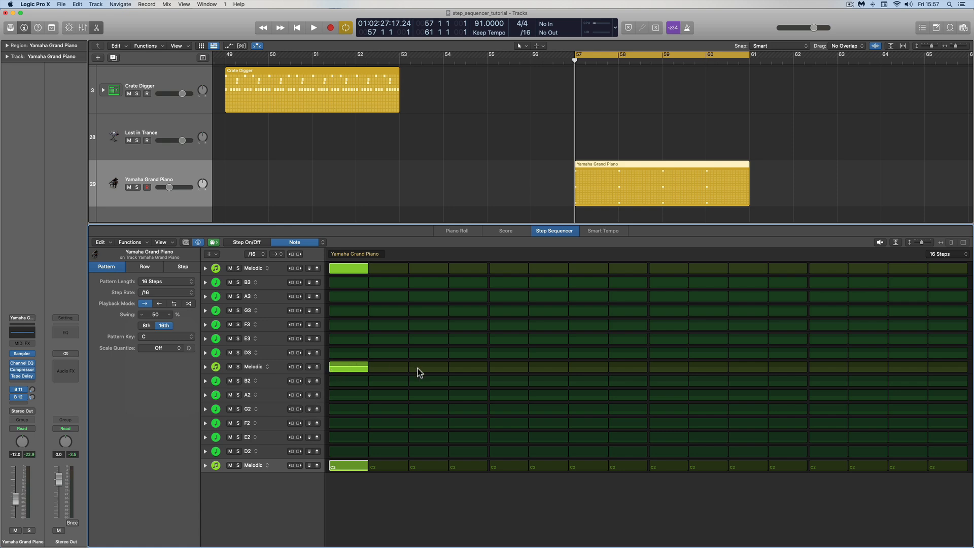
Try raising the first step of the middle melodic row to C#3, and return it to C3.
drag(924, 242, 930, 242)
scroll(596, 320, up, 5)
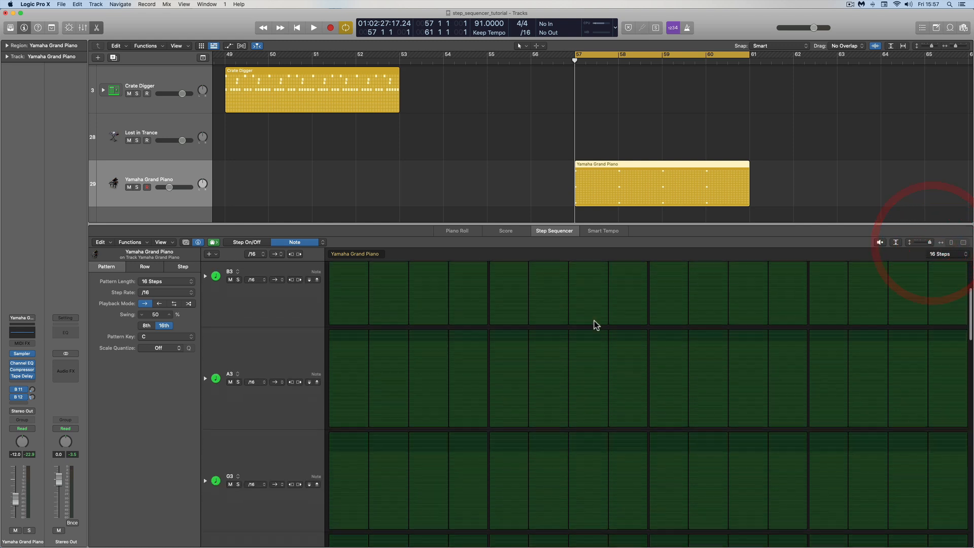
scroll(386, 416, down, 4)
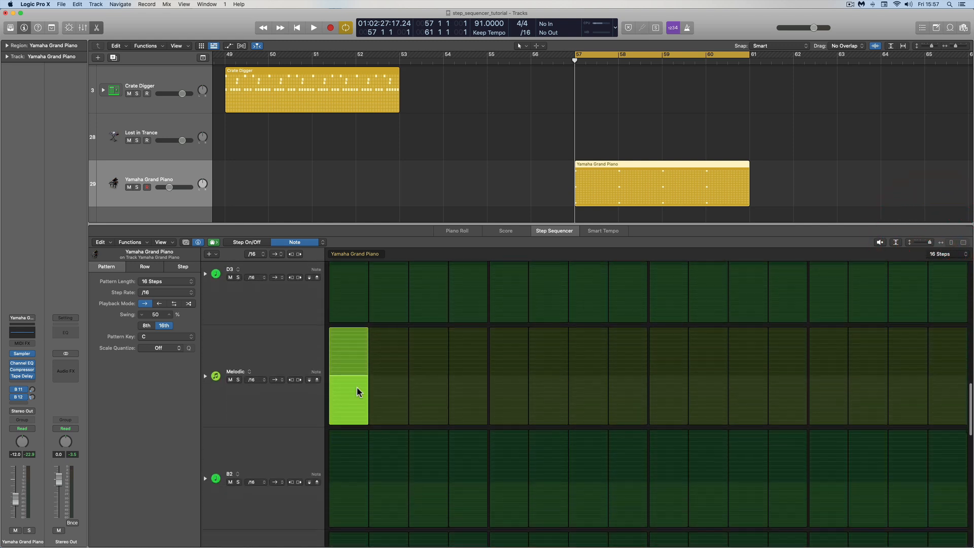
click(348, 373)
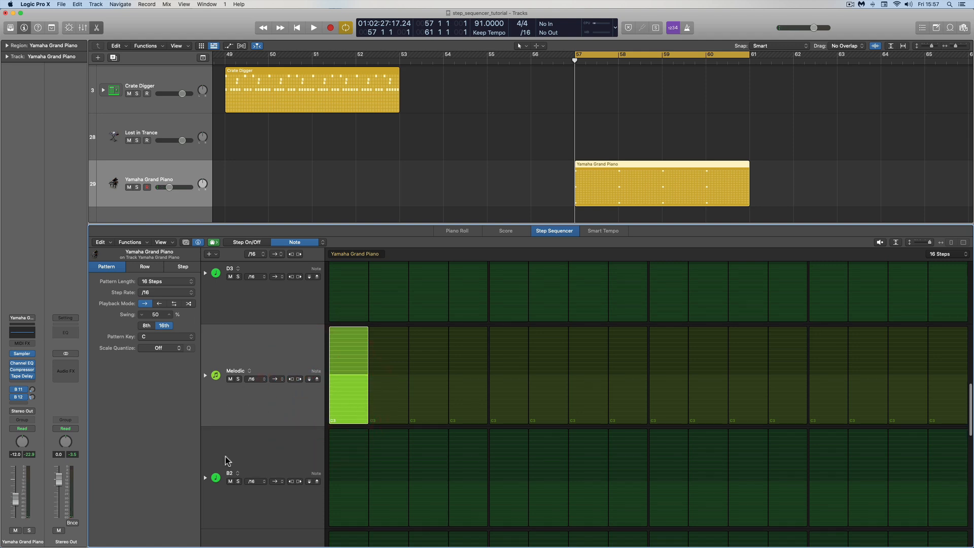
drag(343, 372, 343, 370)
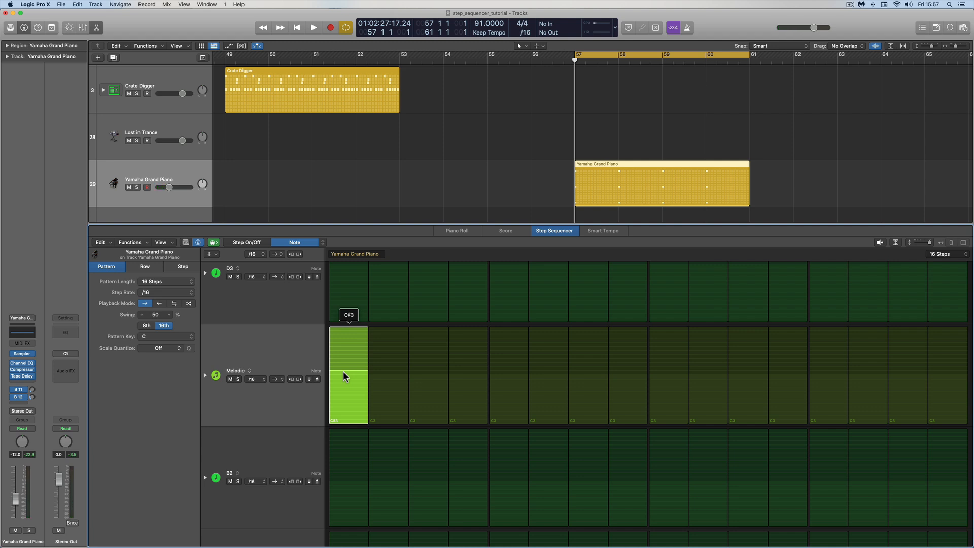
click(344, 370)
mouse_move(345, 371)
mouse_down()
mouse_move(345, 382)
mouse_move(345, 374)
mouse_up()
Review the available step edit modes, keeping Note, and look over the melodic rows.
click(320, 242)
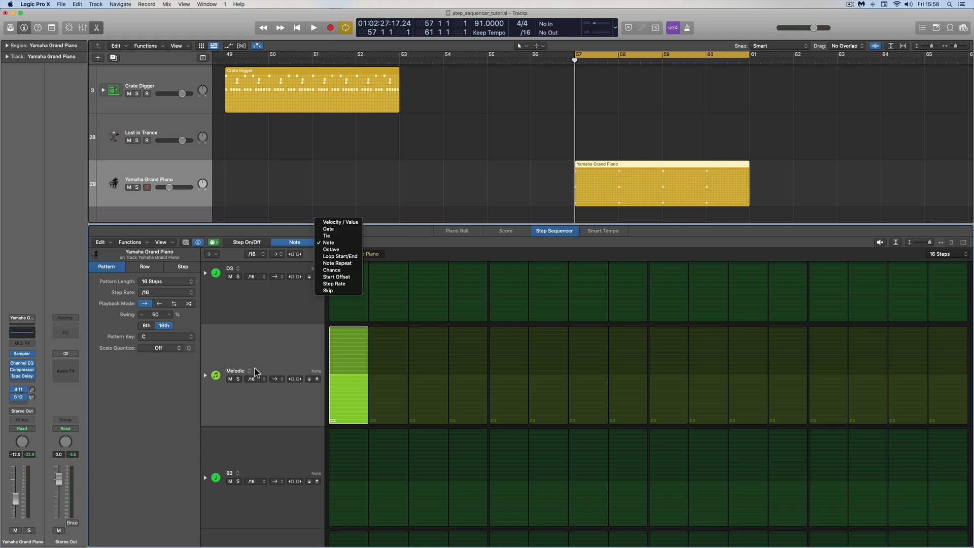
click(398, 242)
scroll(401, 356, down, 1)
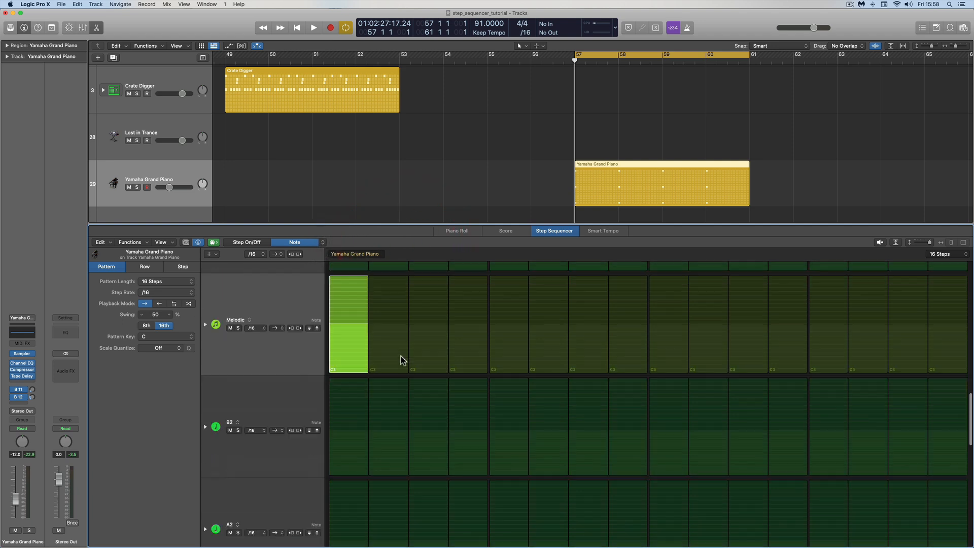
scroll(401, 356, up, 5)
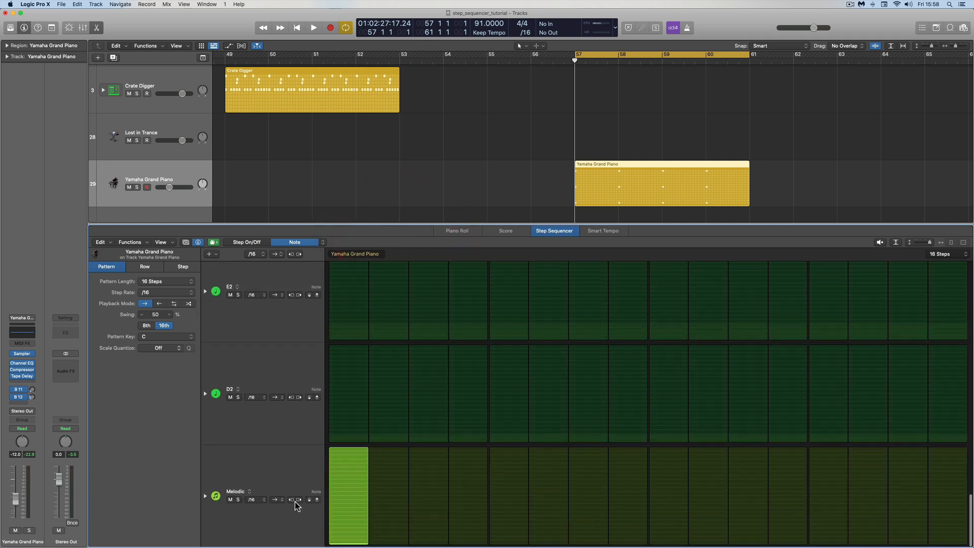
Review the Pattern Key and transpose options, then examine the note of the first step in the bottom melodic row.
click(157, 338)
click(157, 337)
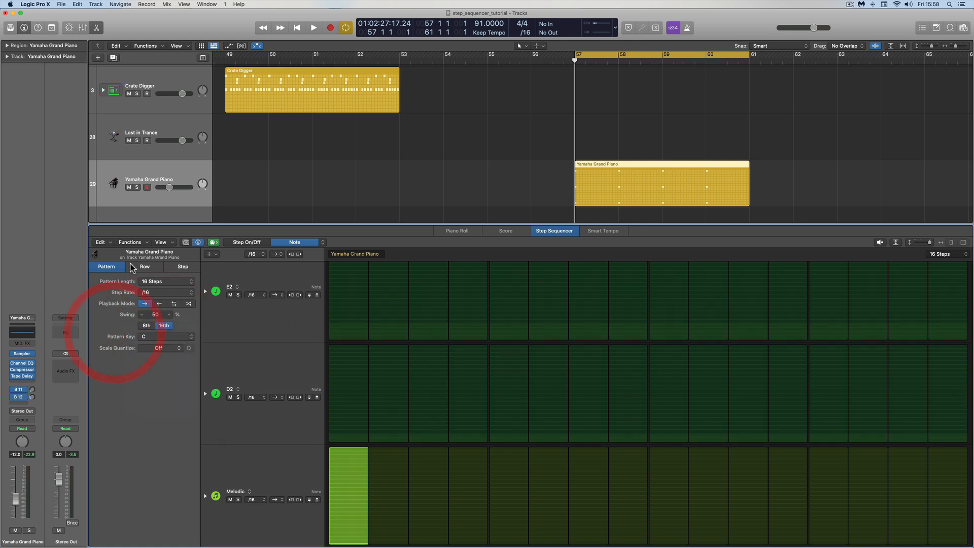
click(139, 241)
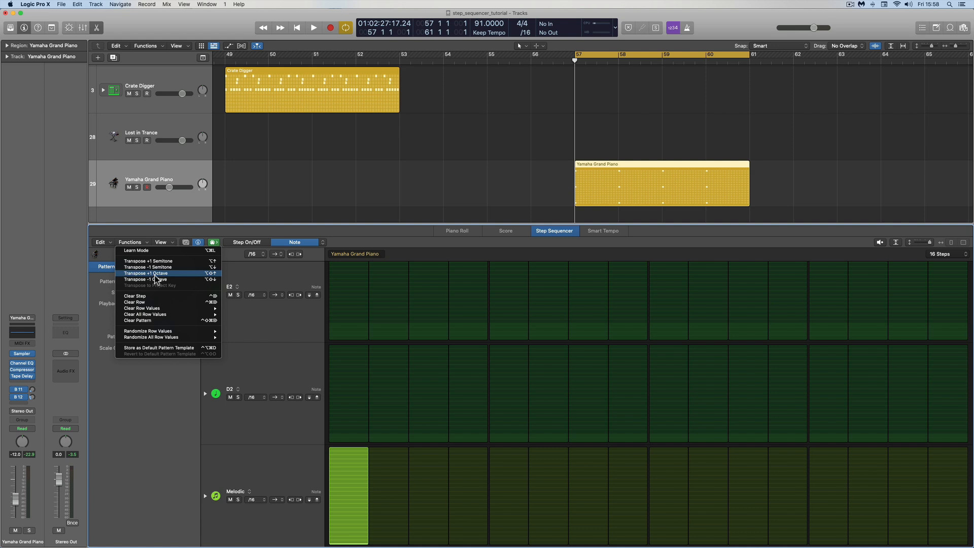
click(218, 233)
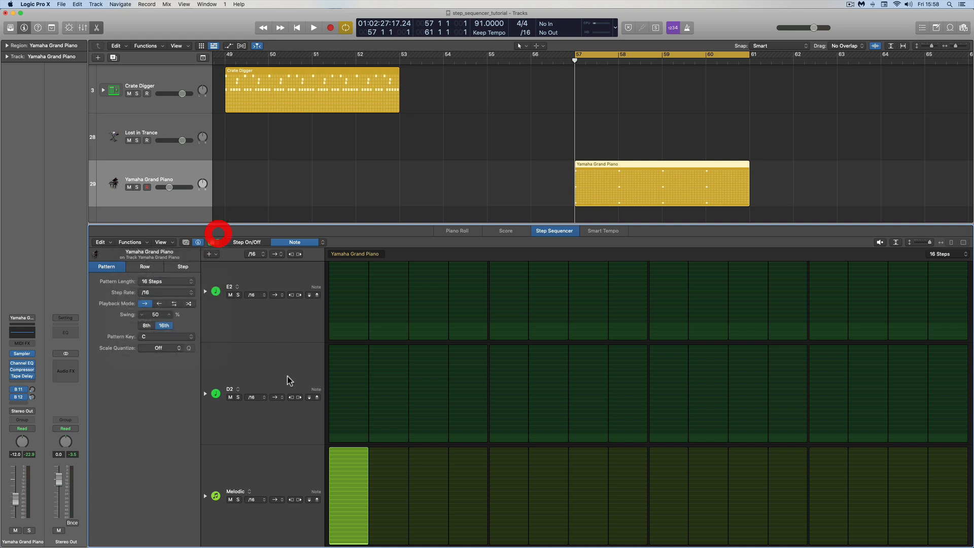
click(917, 243)
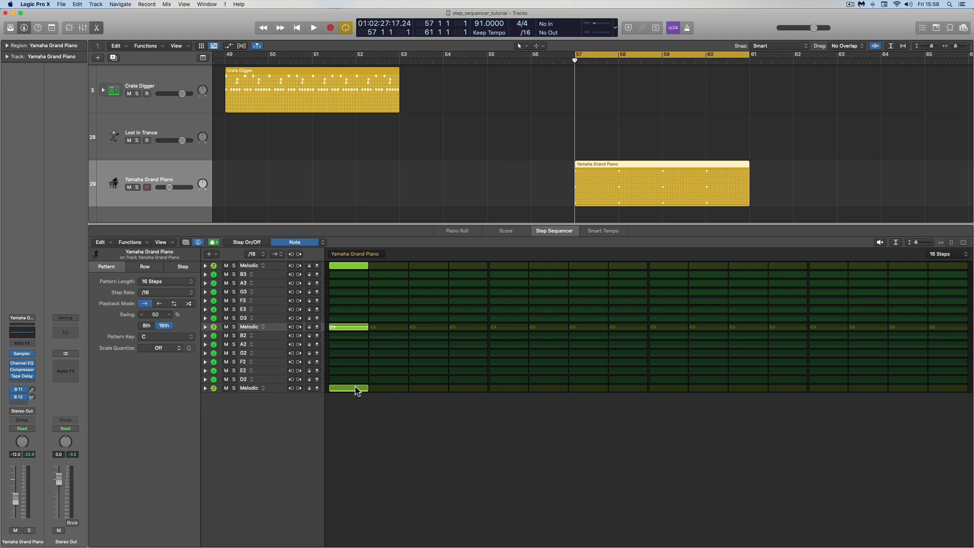
drag(916, 242, 929, 241)
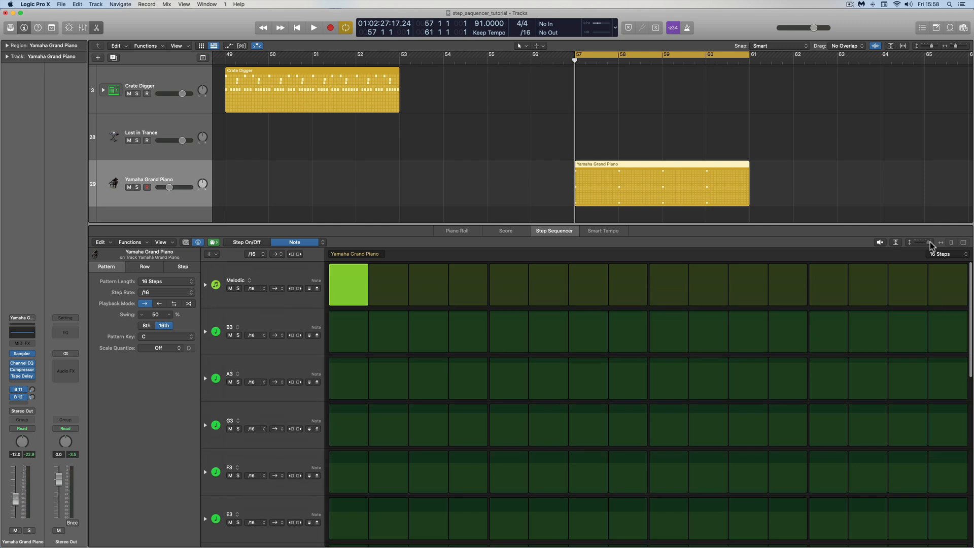
scroll(494, 424, down, 5)
click(355, 485)
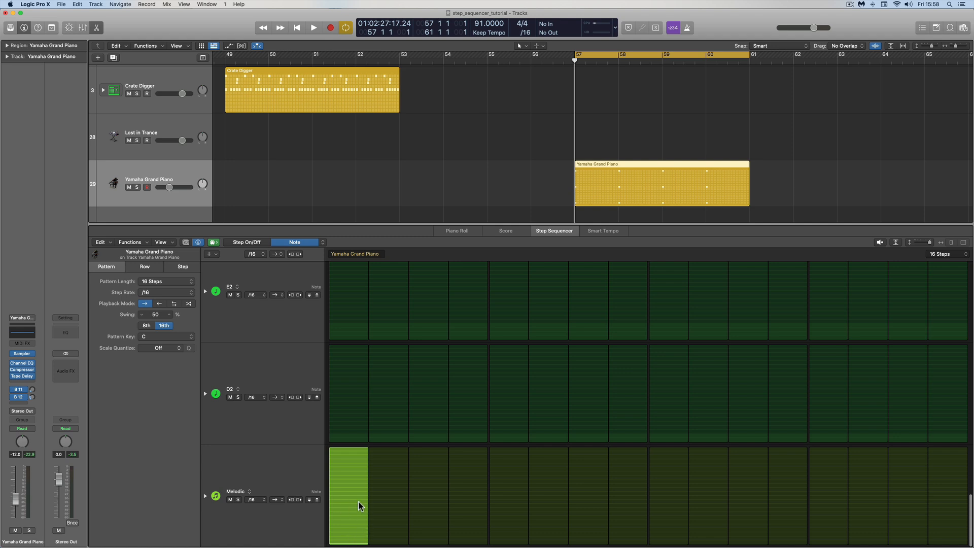
drag(347, 544, 345, 543)
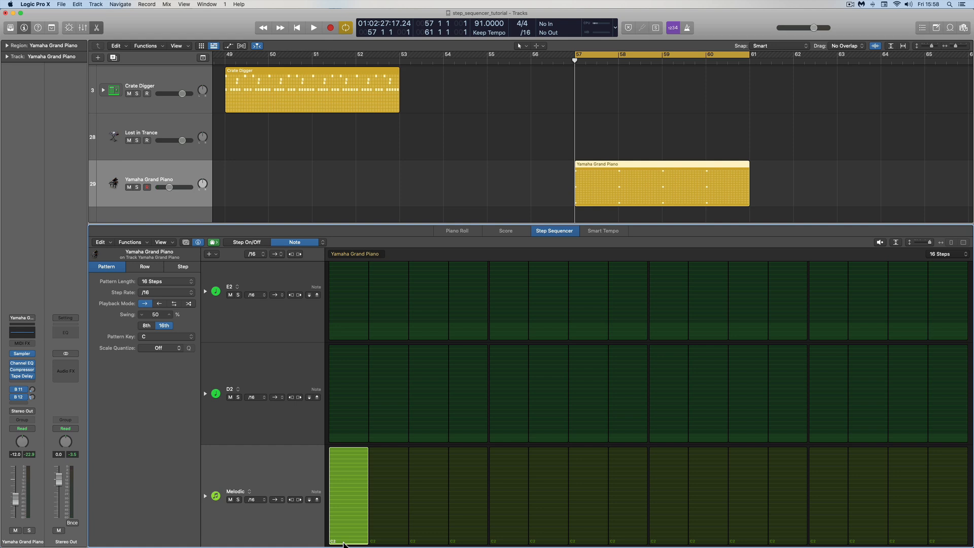
Switch the edit mode to Octave, review the transpose functions, and lower the bottom melodic row's first step by one octave.
click(323, 242)
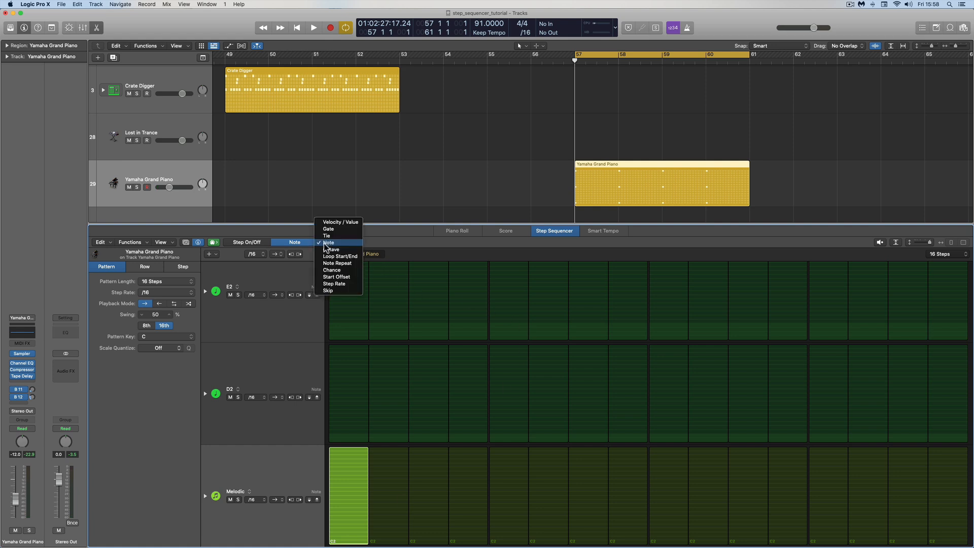
click(340, 245)
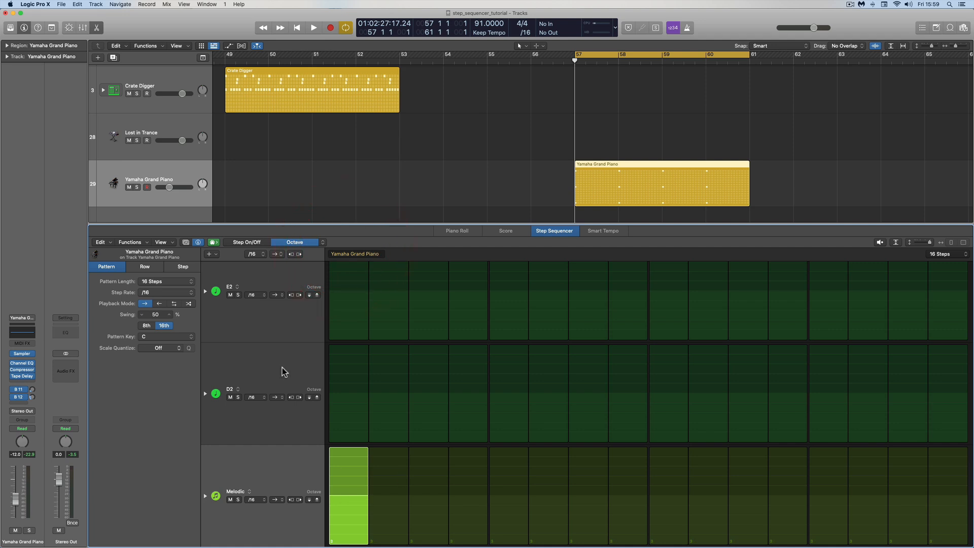
click(131, 241)
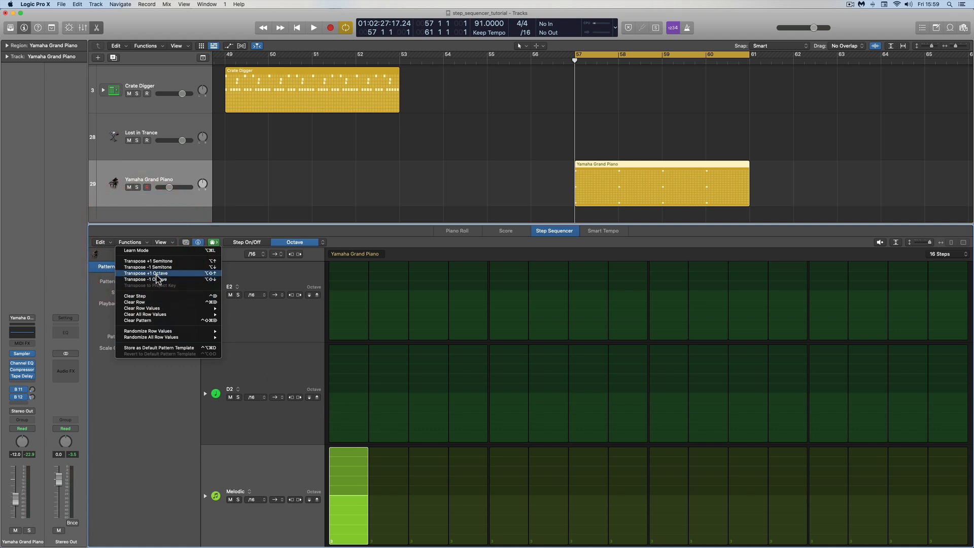
click(262, 229)
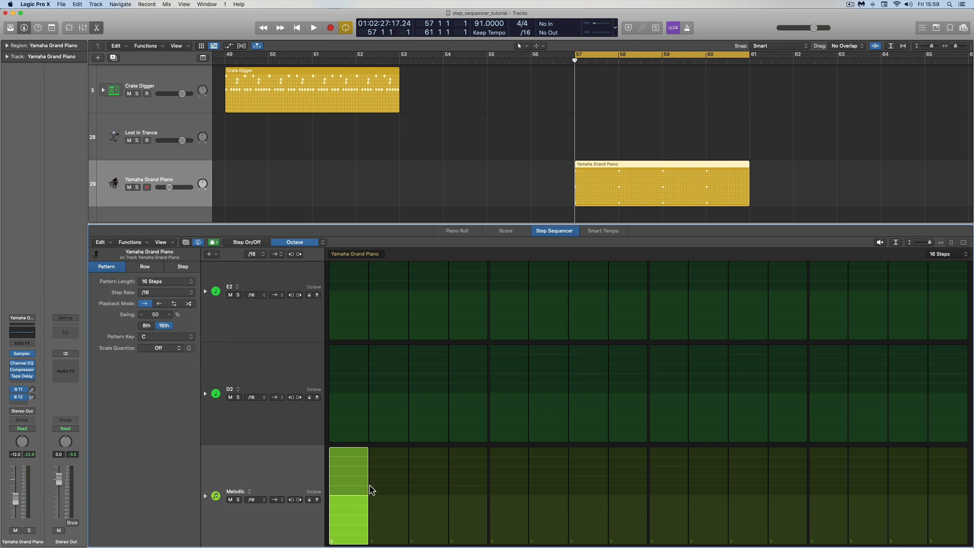
click(348, 494)
drag(348, 500, 348, 507)
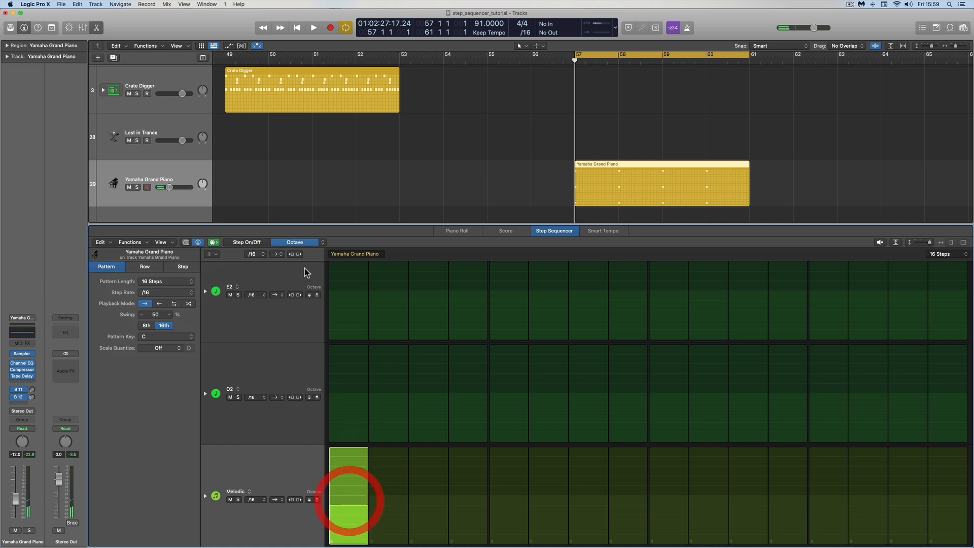
Switch the edit mode back to Note and set the first step of the bottom melodic row to C2.
click(320, 242)
click(327, 232)
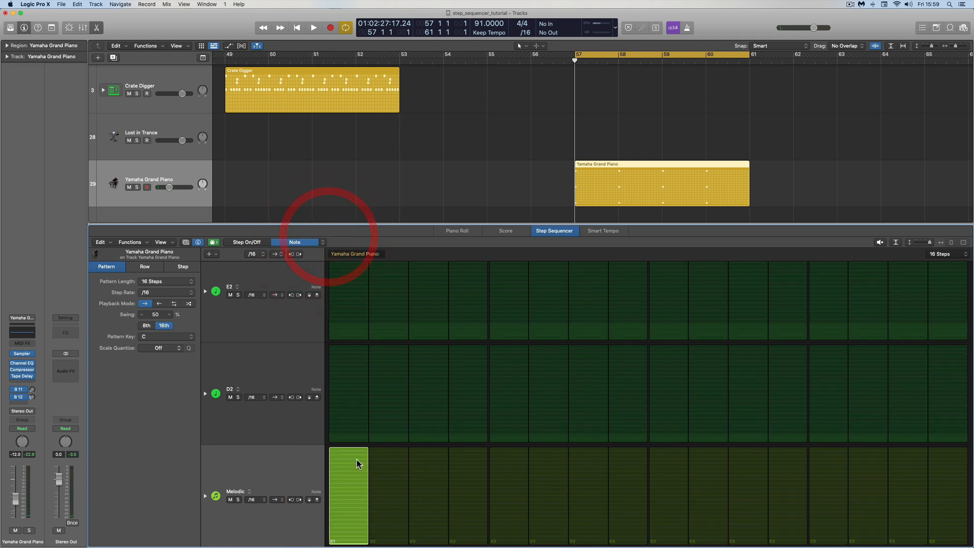
drag(345, 544, 351, 440)
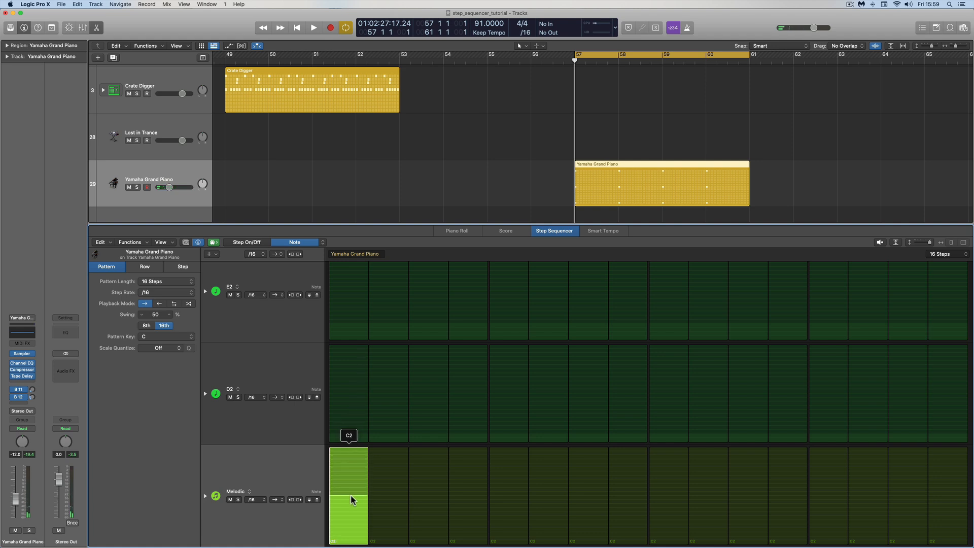
drag(351, 495, 351, 495)
drag(345, 494, 346, 497)
Switch to Step On/Off editing and clear the Note and Step On/Off values of all rows.
click(258, 244)
drag(931, 242, 916, 242)
click(145, 243)
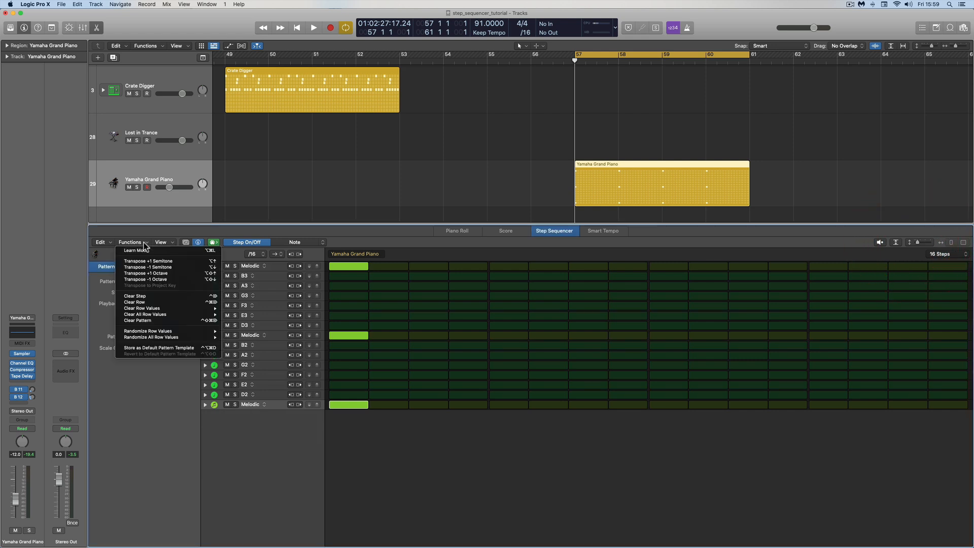
mouse_move(162, 314)
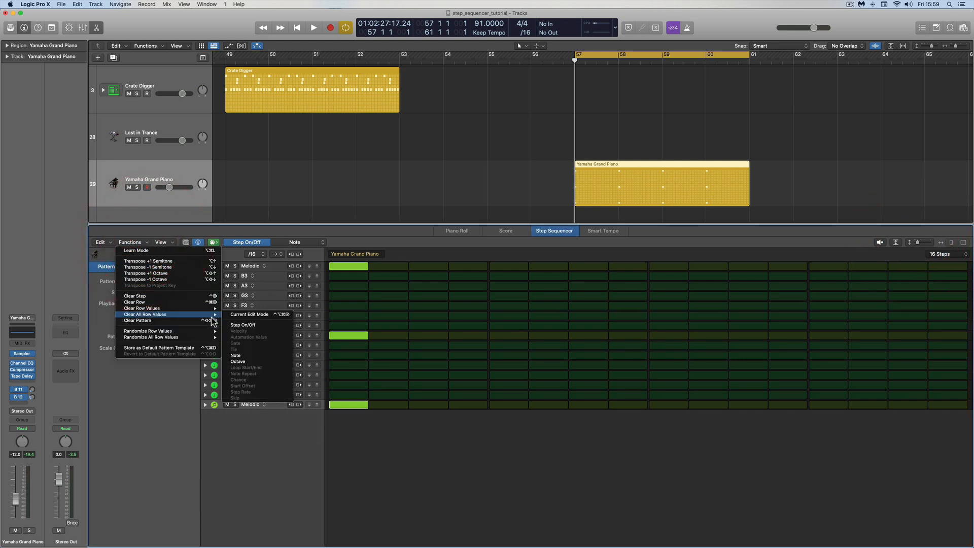
click(243, 358)
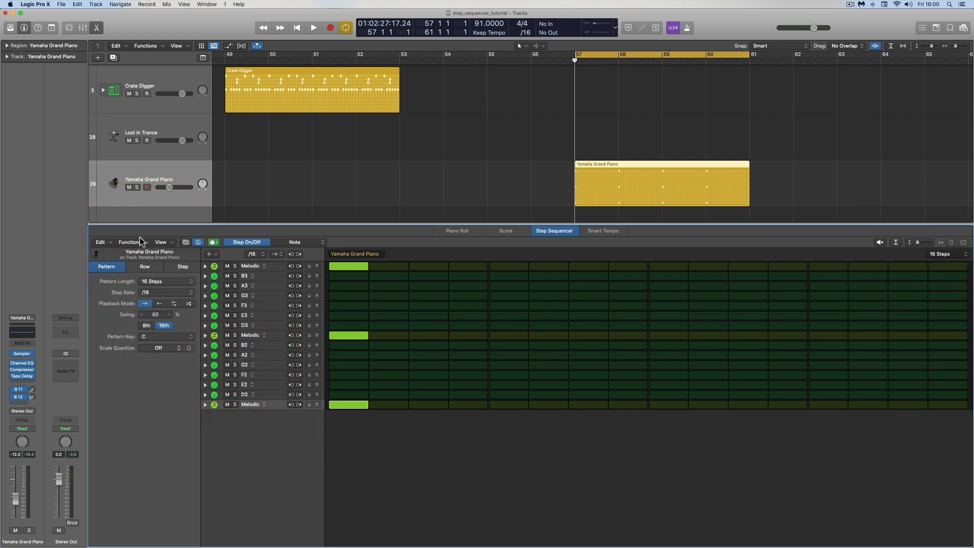
click(139, 240)
mouse_move(217, 318)
click(239, 356)
click(142, 241)
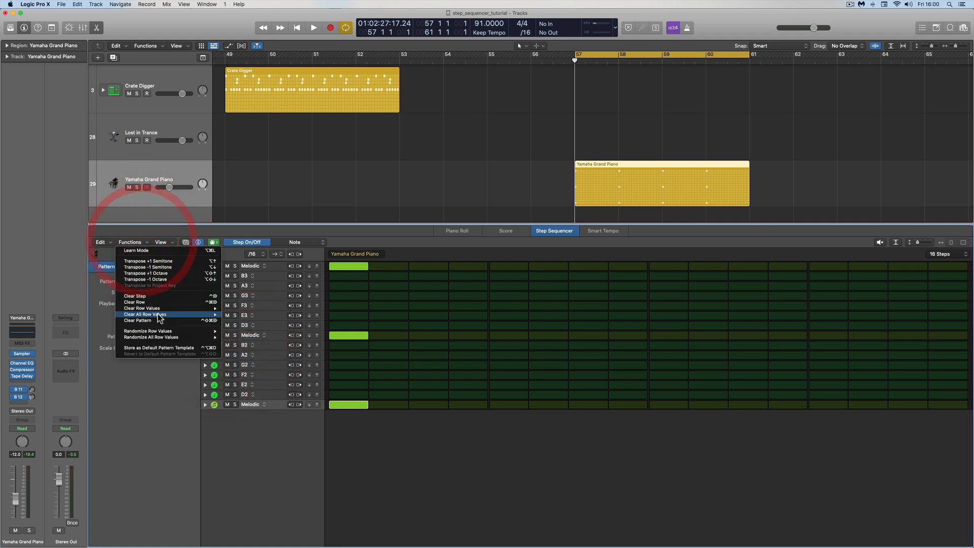
mouse_move(159, 316)
click(242, 325)
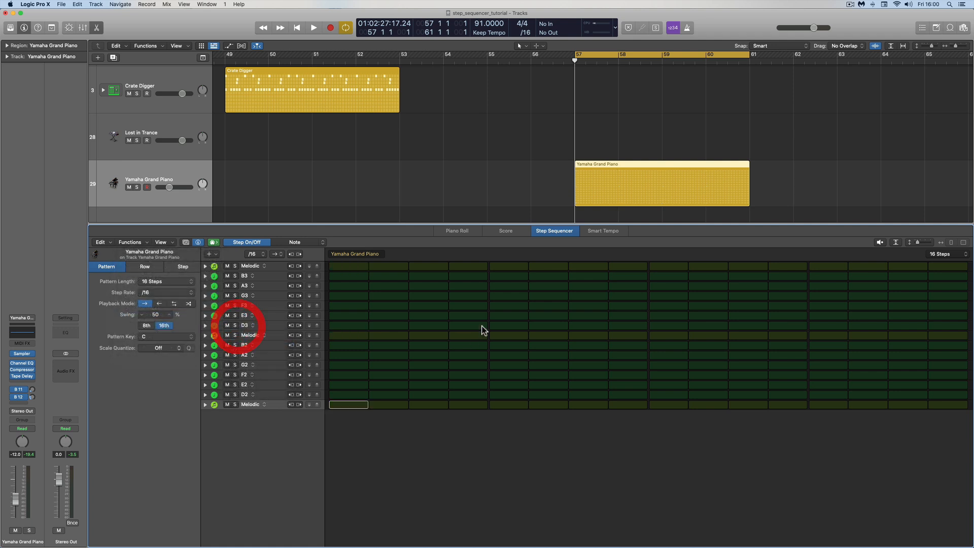
Delete every row below the top melodic row, starting from the bottom melodic row.
click(273, 404)
right_click(266, 400)
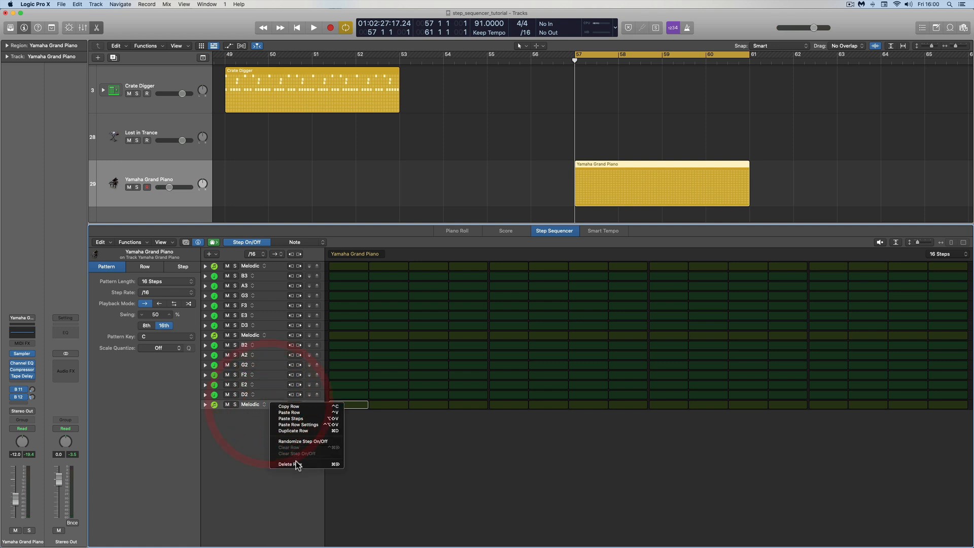
click(266, 405)
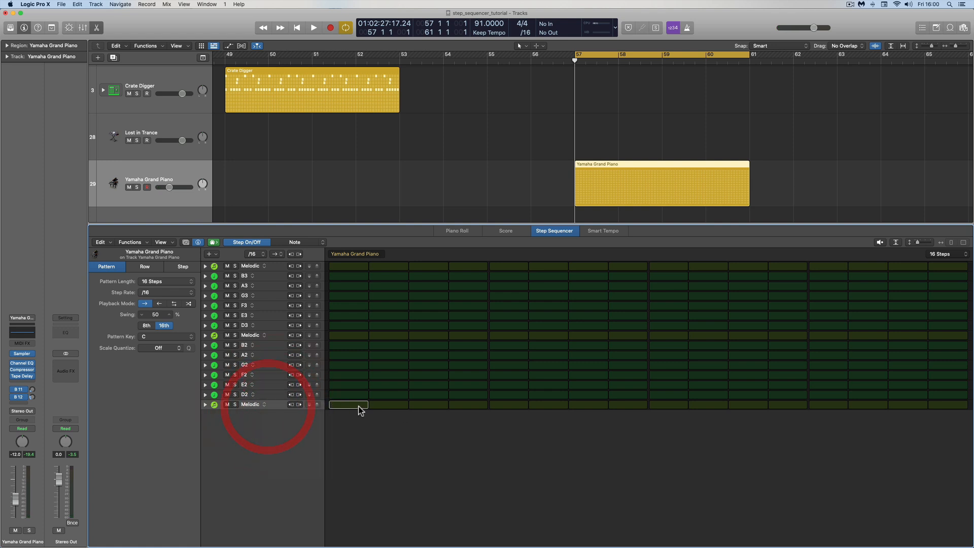
click(278, 405)
key(Delete)
key(Delete)
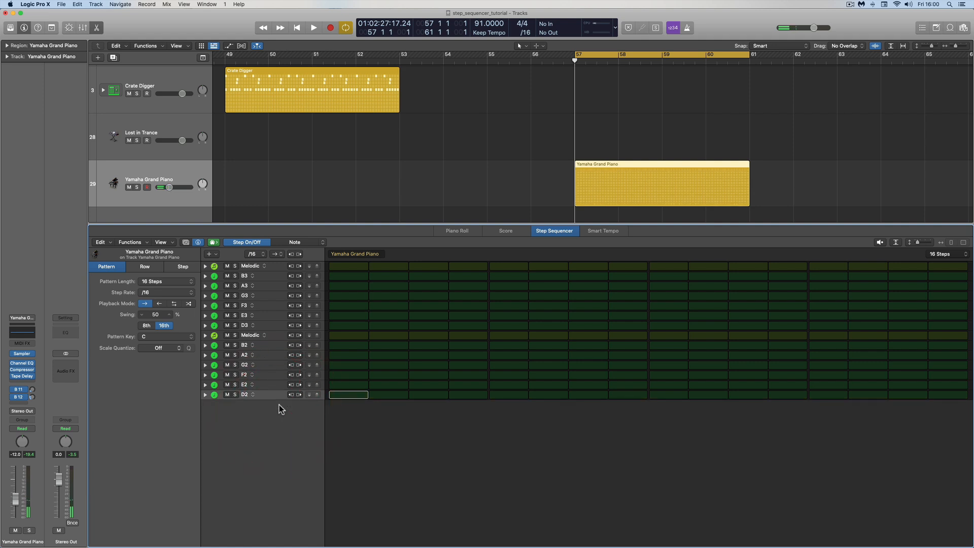
key(Delete)
key(Delete)
key(Delete)
key(Delete)
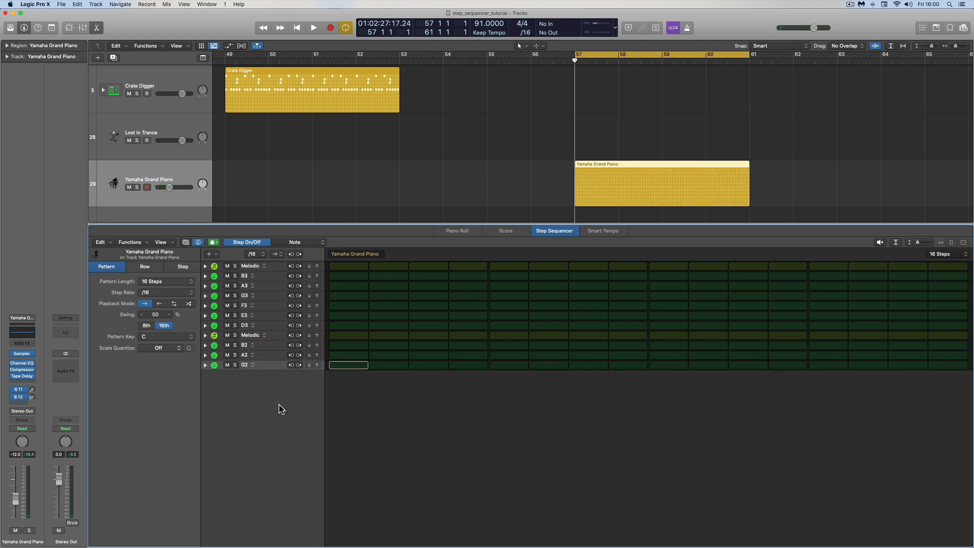
key(Delete)
key(Delete)
key(Delete)
key(Delete)
key(Delete)
key(Delete)
key(Delete)
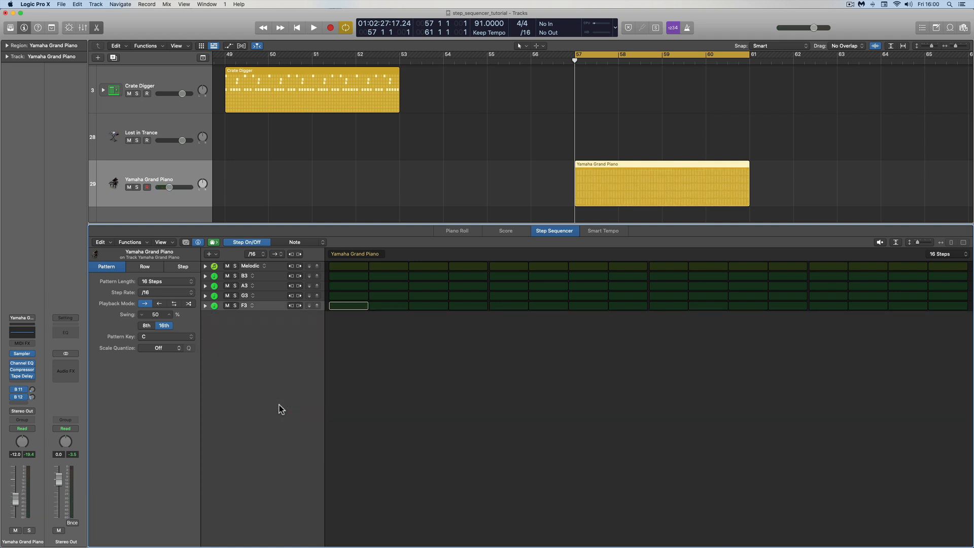
key(Delete)
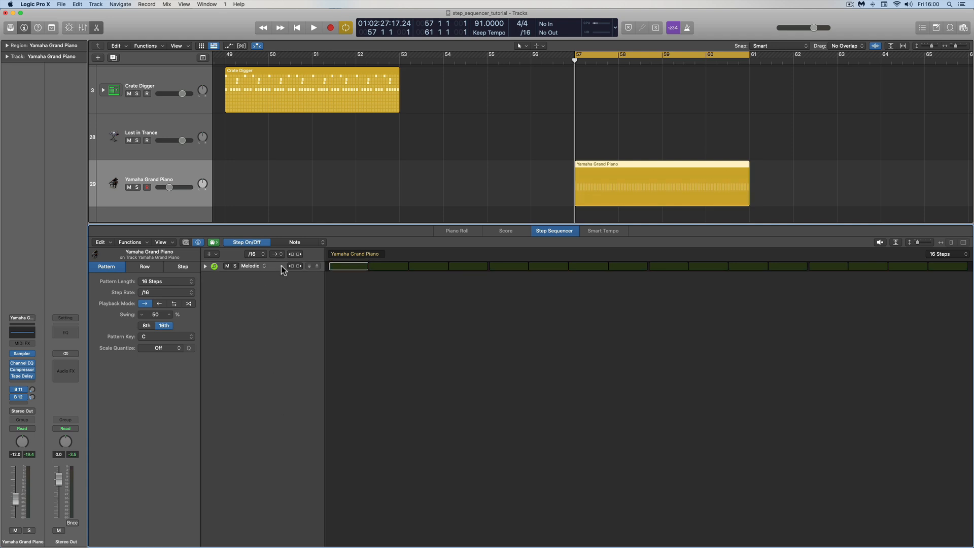
Enlarge the remaining melodic row and open its row assignment options.
drag(917, 242, 929, 242)
click(245, 308)
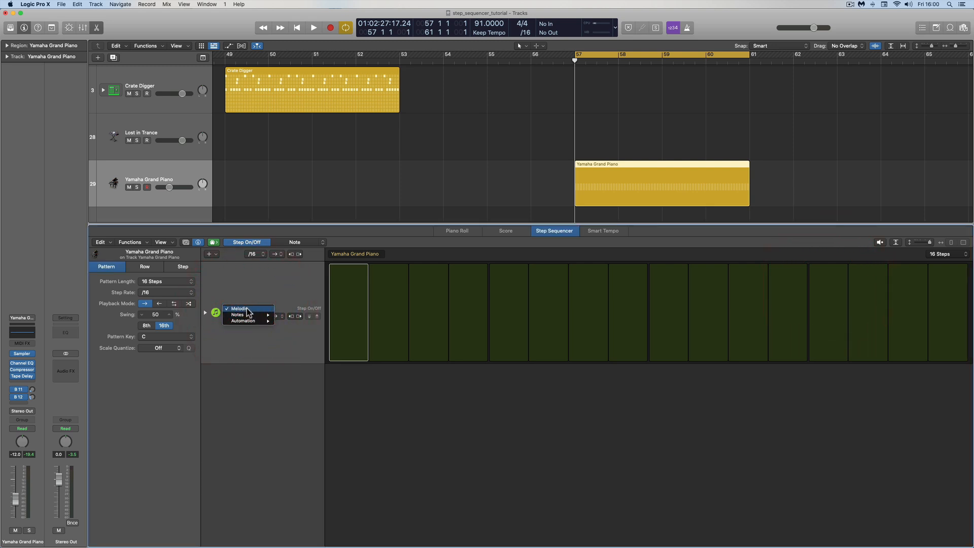
mouse_move(249, 314)
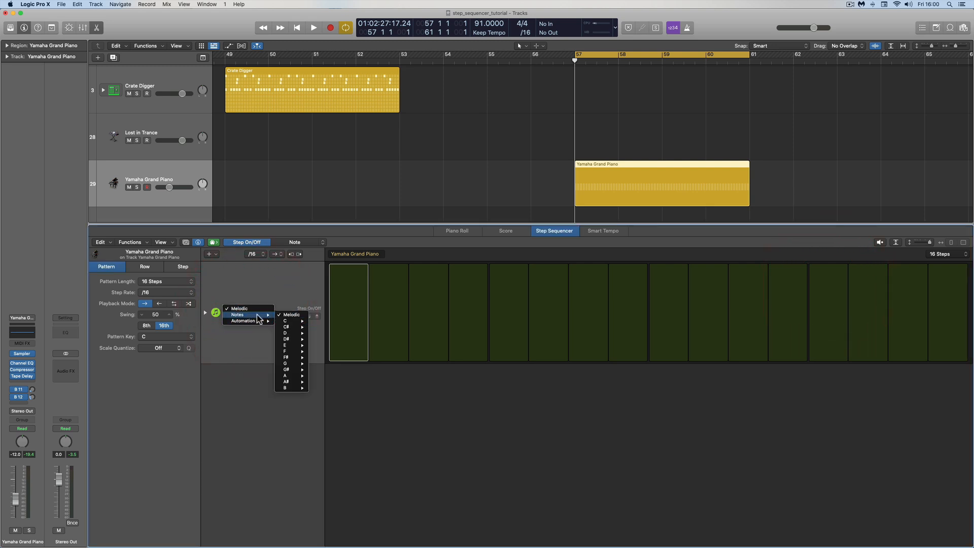
click(238, 309)
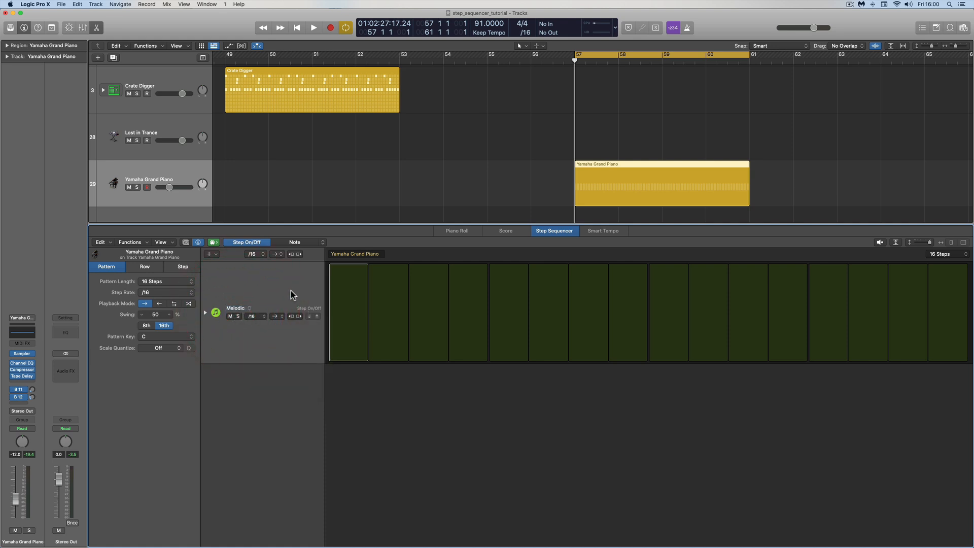
click(155, 337)
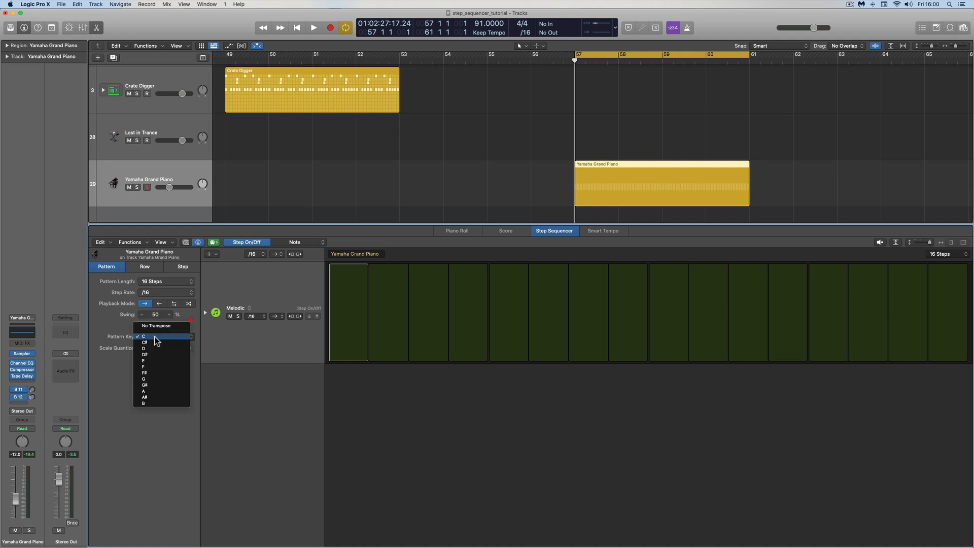
click(118, 327)
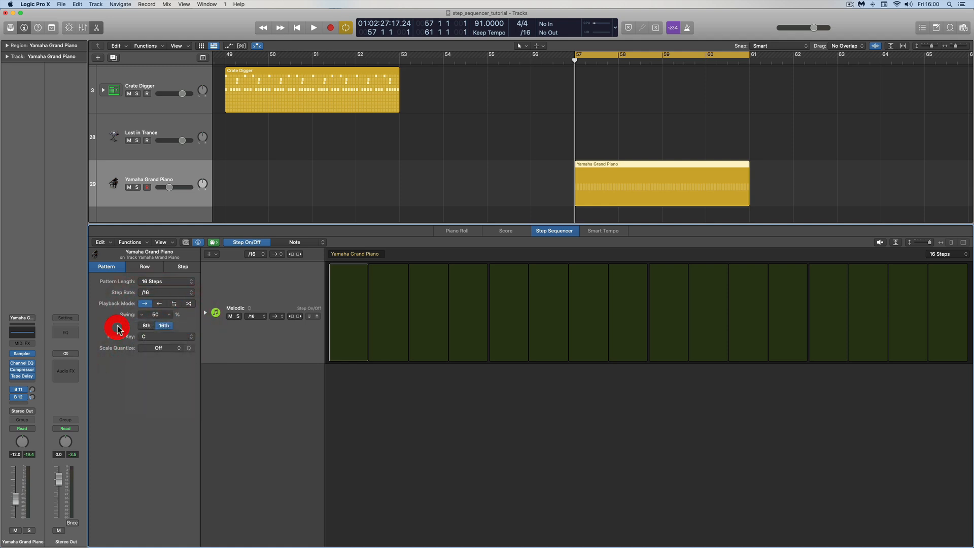
Turn on the first step of the Melodic row in Step On/Off editing.
click(299, 243)
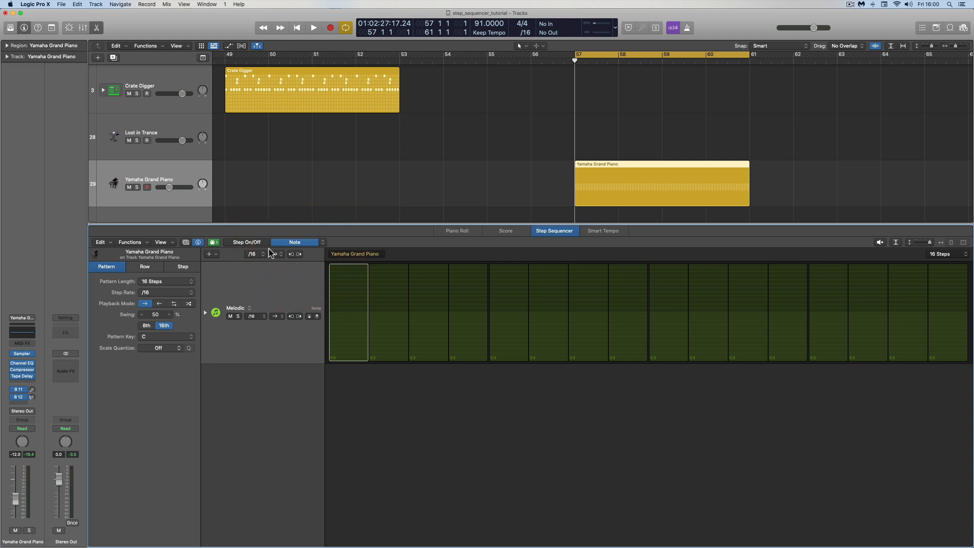
click(251, 244)
click(336, 293)
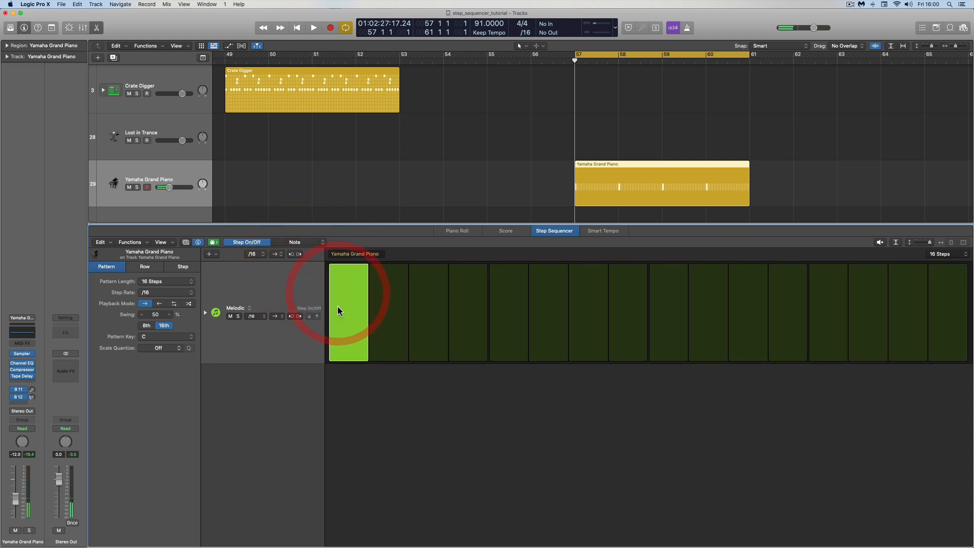
In Note editing, raise the first step's pitch to C4 and bring it back down to C3.
click(306, 243)
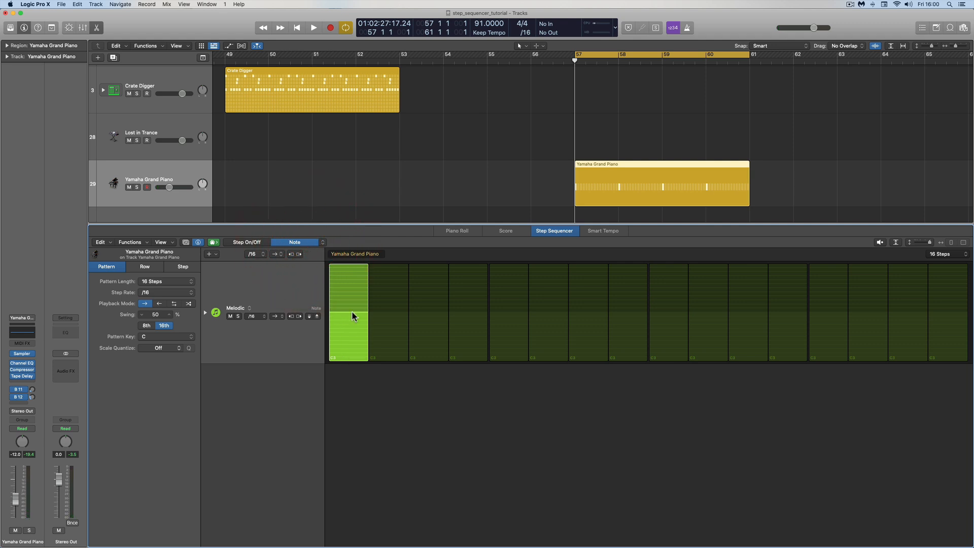
drag(347, 315, 349, 261)
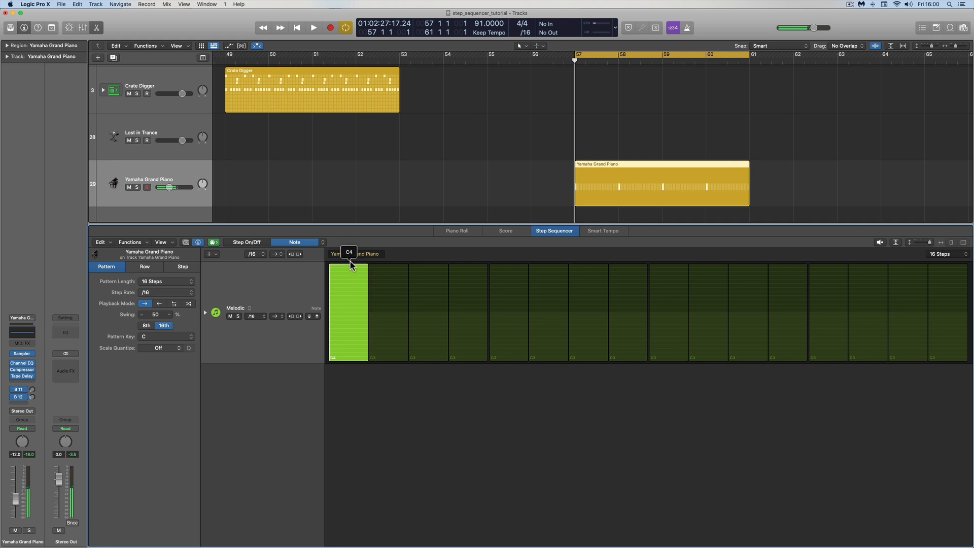
click(351, 311)
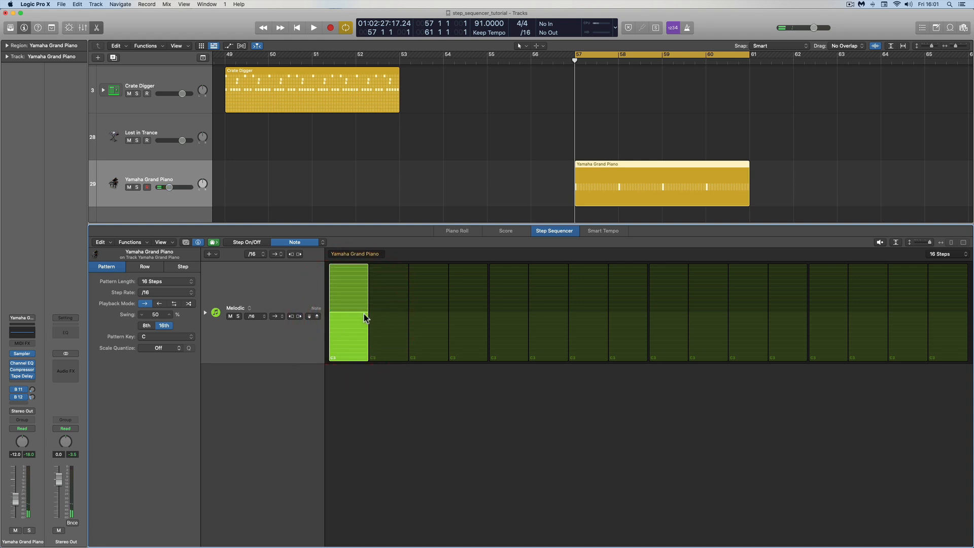
In Octave editing, lower the Melodic row by two octaves and raise it back by two.
click(321, 241)
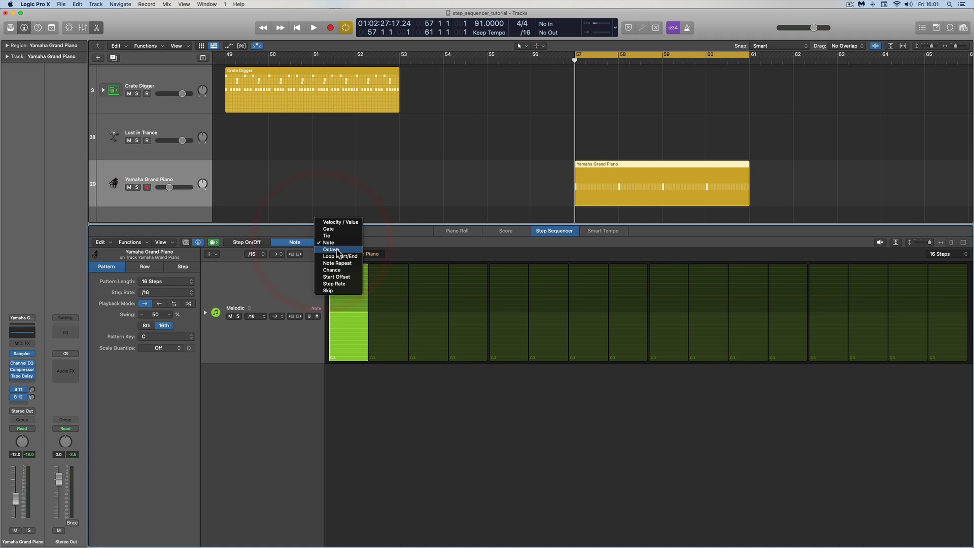
click(337, 251)
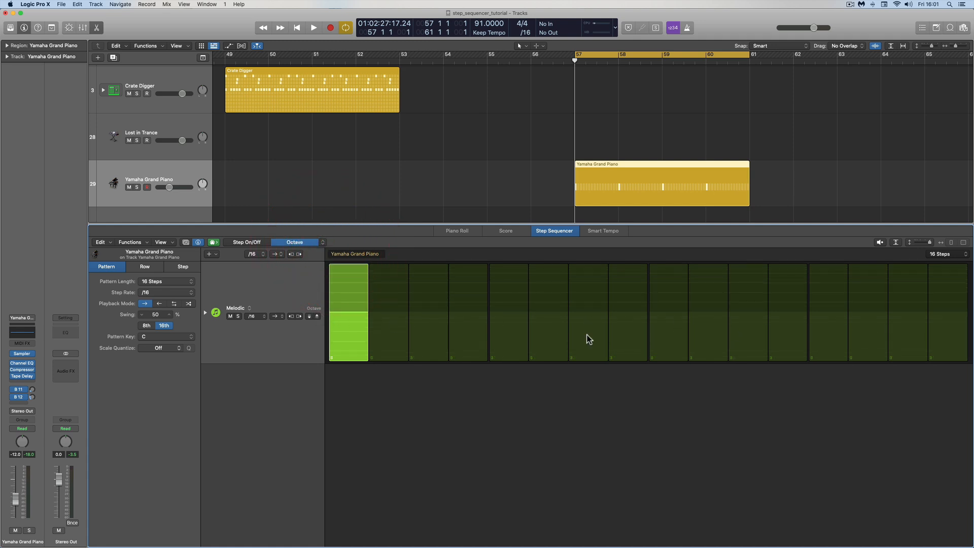
click(309, 315)
click(310, 317)
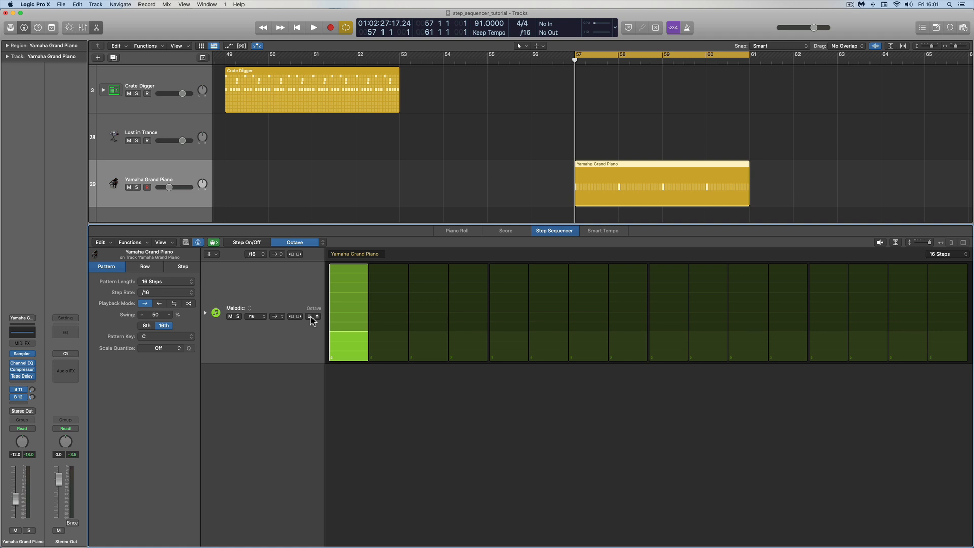
mouse_move(313, 315)
mouse_down()
mouse_move(315, 291)
mouse_move(316, 309)
mouse_up()
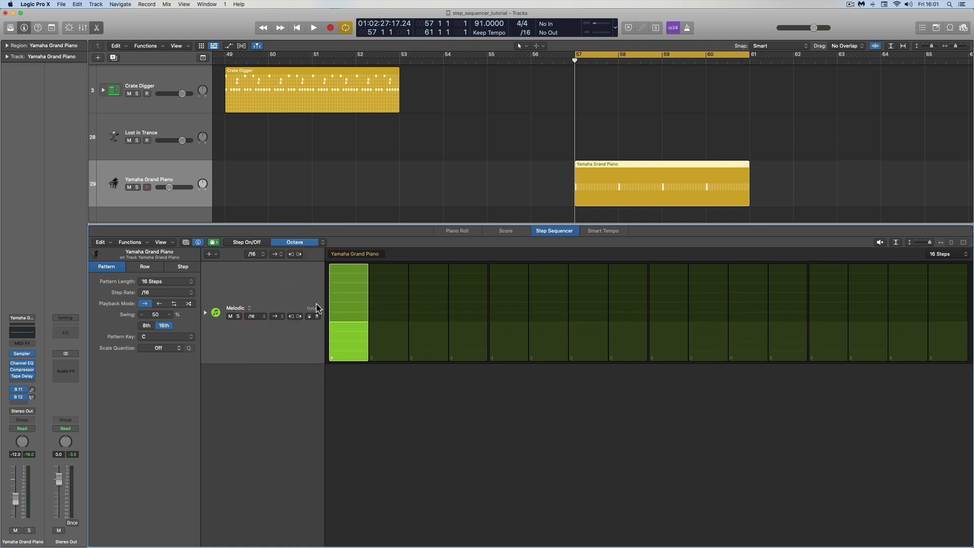
click(317, 316)
In Note editing, transpose the pattern down one octave and raise the first step's note back to C3.
click(323, 242)
click(326, 231)
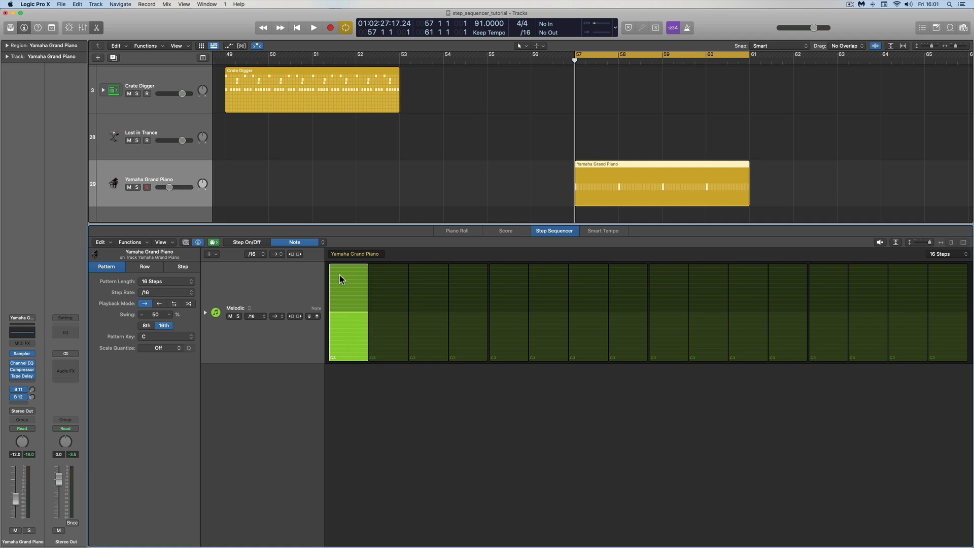
click(136, 242)
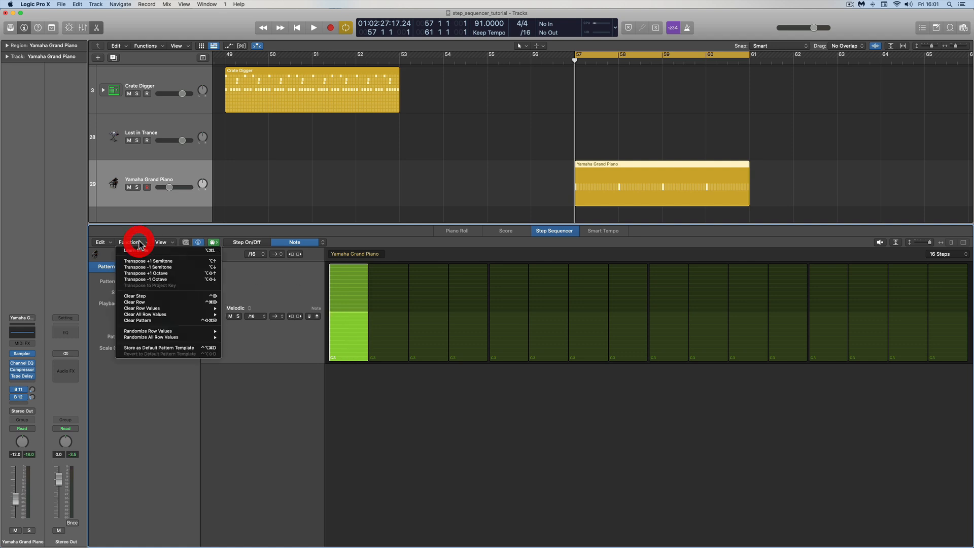
click(161, 280)
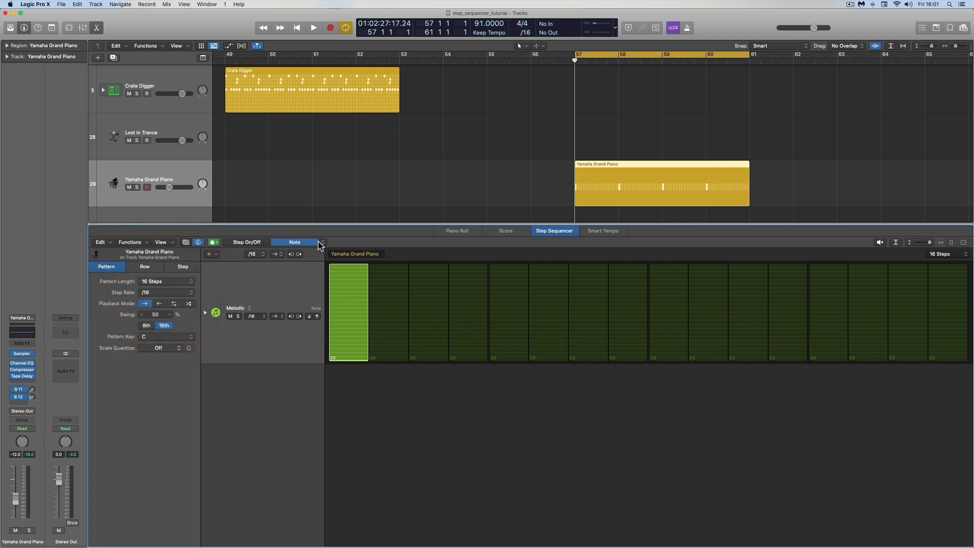
click(342, 357)
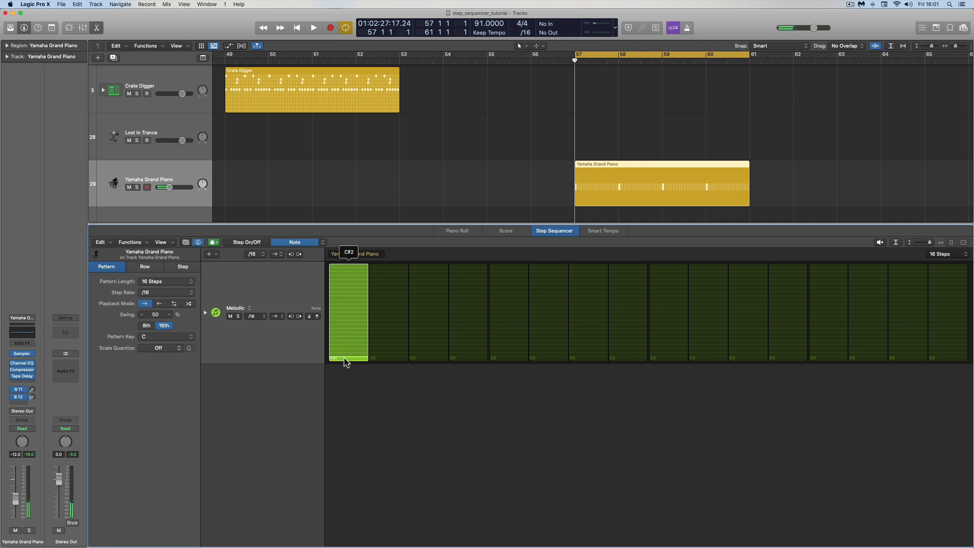
drag(343, 359, 345, 323)
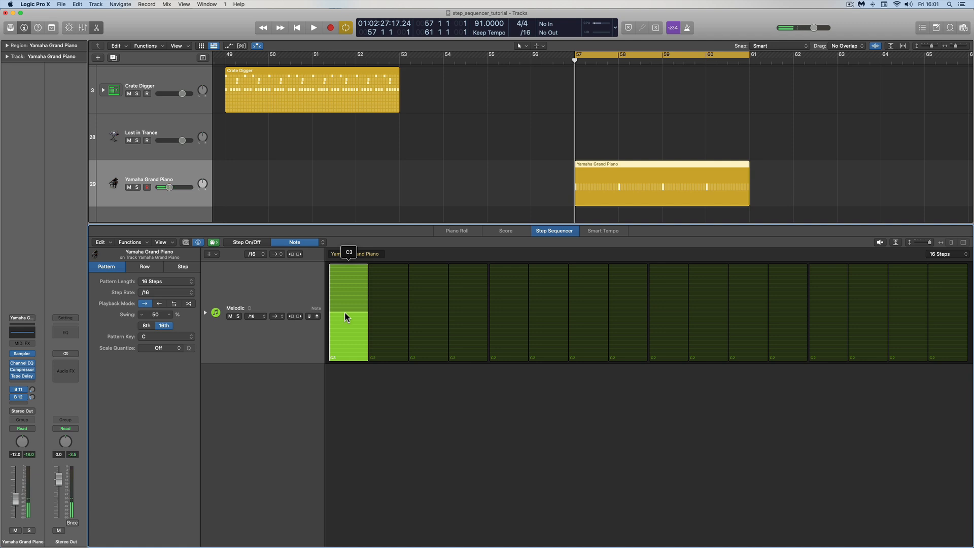
mouse_move(345, 312)
mouse_down()
mouse_move(346, 265)
mouse_move(347, 310)
mouse_up()
Switch to Octave editing and shift the Melodic row's values down by one octave.
click(145, 243)
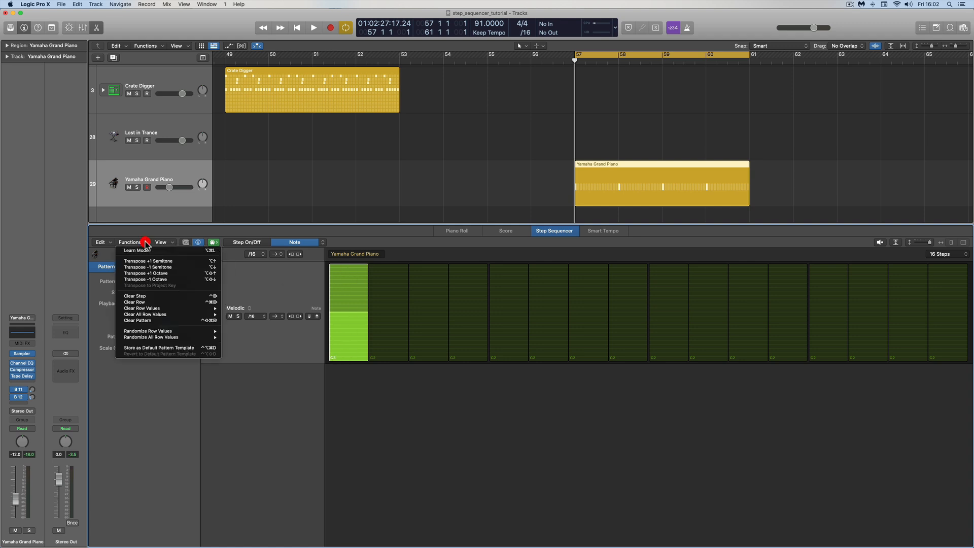
click(354, 239)
click(320, 242)
click(339, 249)
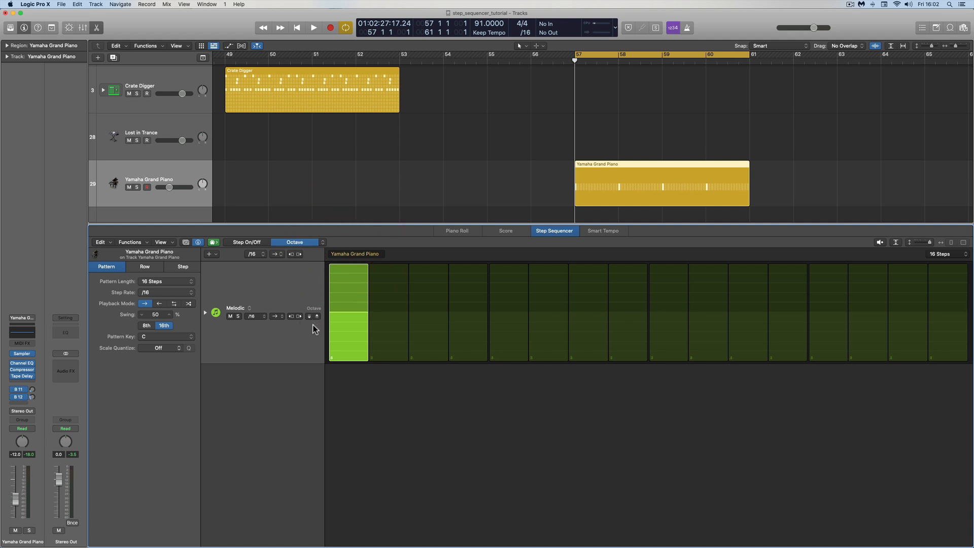
drag(313, 324, 313, 329)
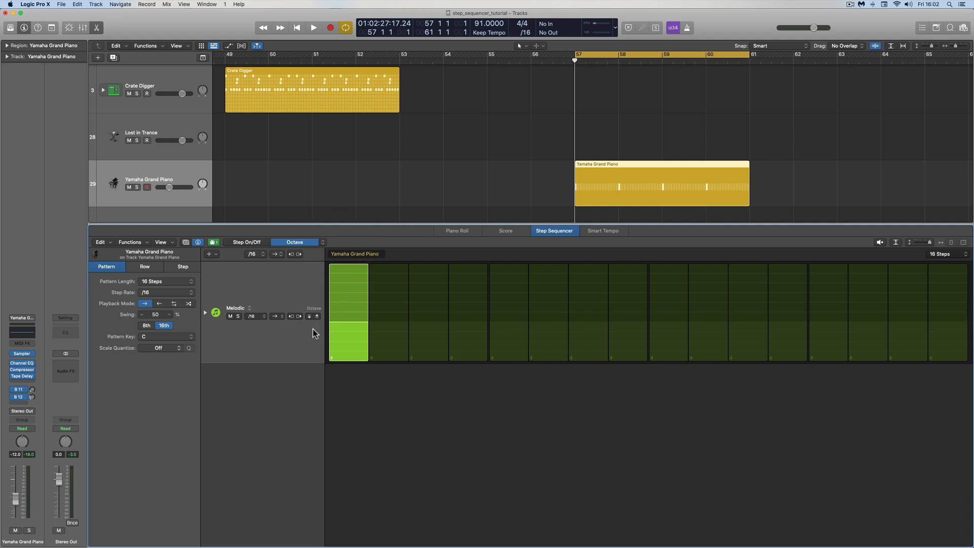
Return to Note editing and set the first step's note to C2.
click(323, 242)
click(333, 236)
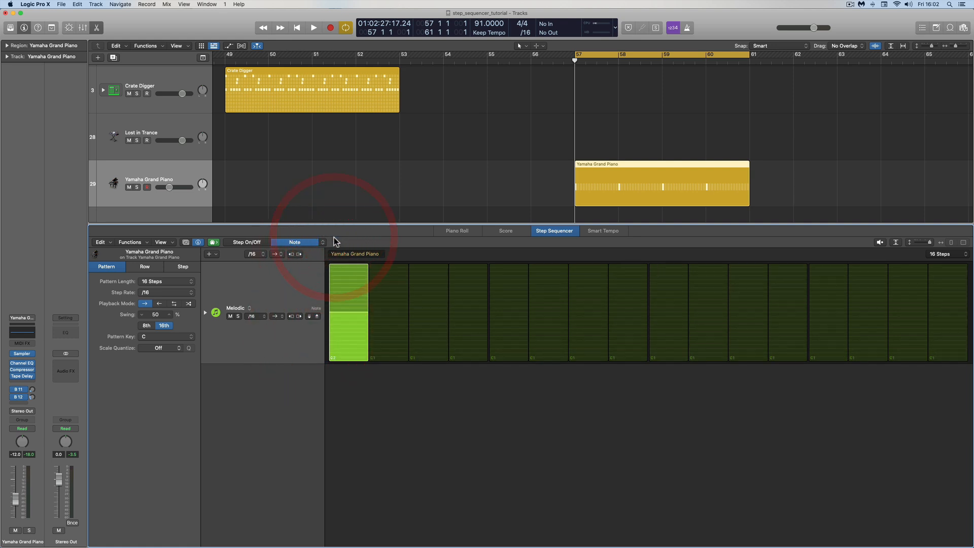
mouse_move(346, 319)
mouse_down()
mouse_move(349, 363)
mouse_move(352, 269)
mouse_move(352, 311)
mouse_up()
click(352, 311)
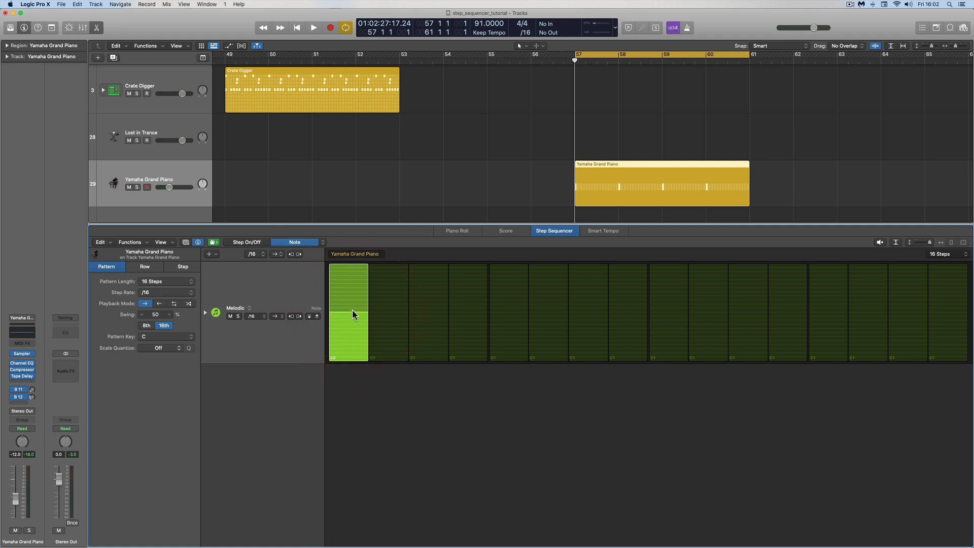
In Step On/Off editing, turn on every second step of the Melodic row, from step 3 through step 15.
click(248, 242)
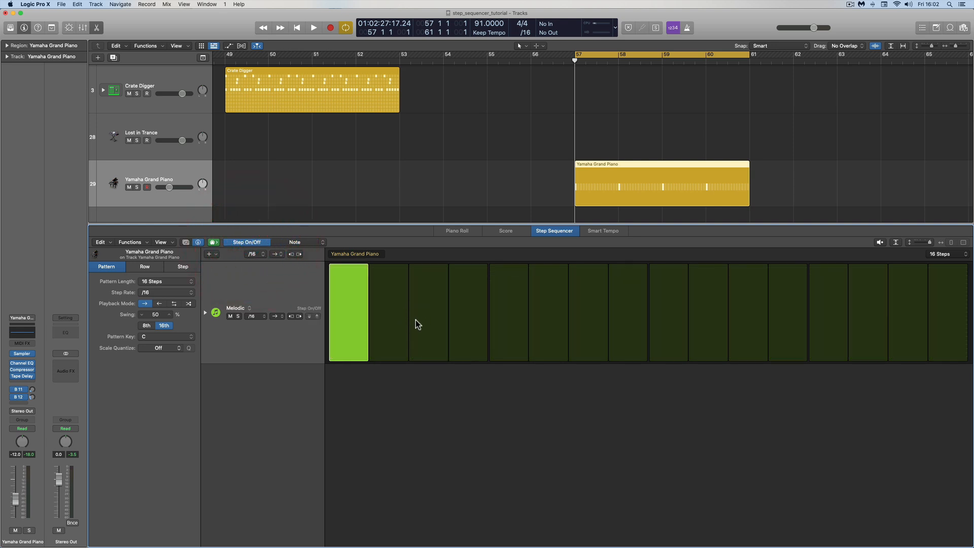
click(425, 309)
click(508, 302)
click(588, 297)
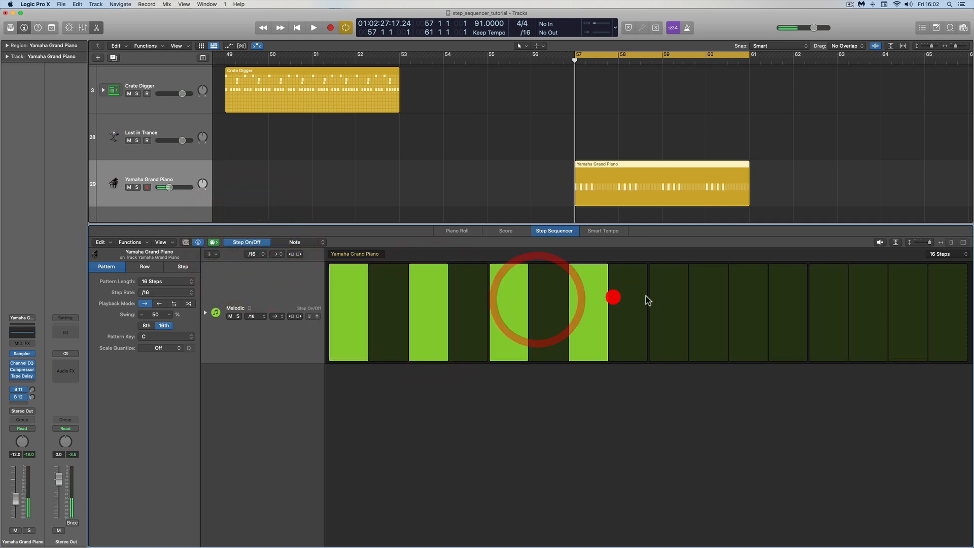
click(666, 295)
click(749, 297)
click(832, 295)
click(903, 292)
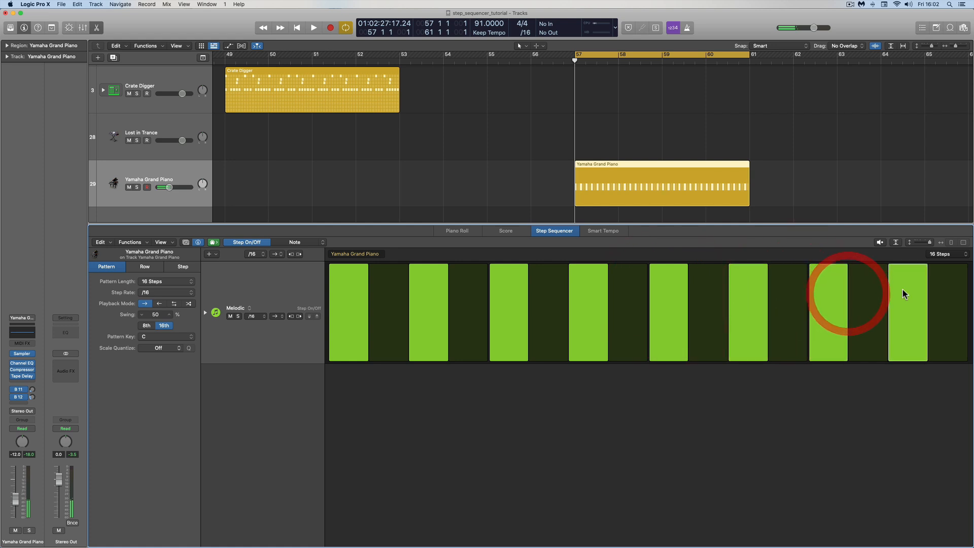
In Octave editing, raise the Melodic row by one octave and lower it back by one.
click(312, 242)
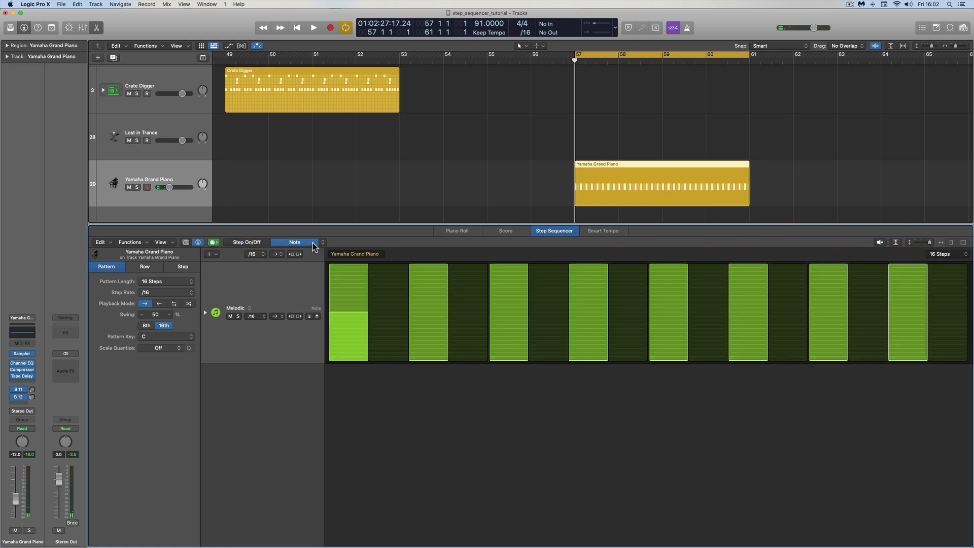
click(322, 243)
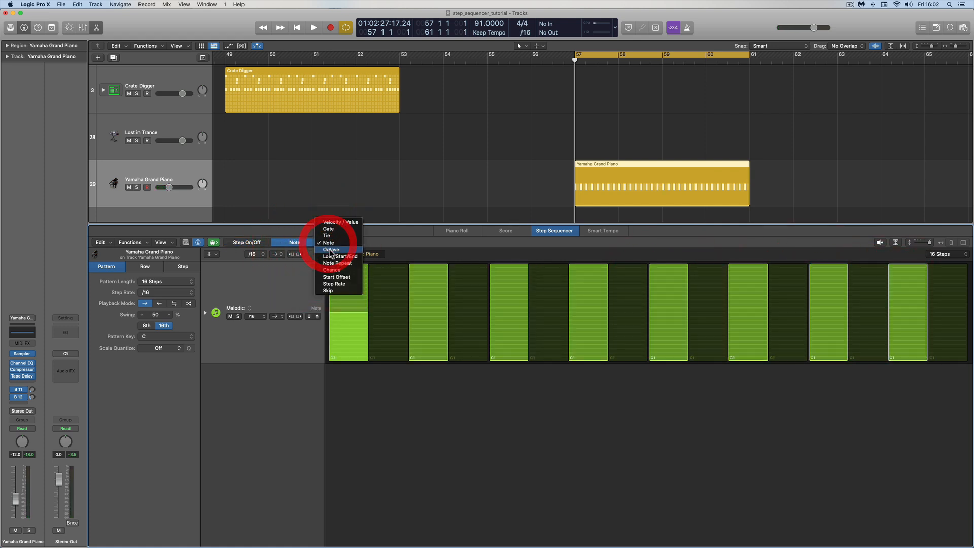
click(331, 261)
click(313, 315)
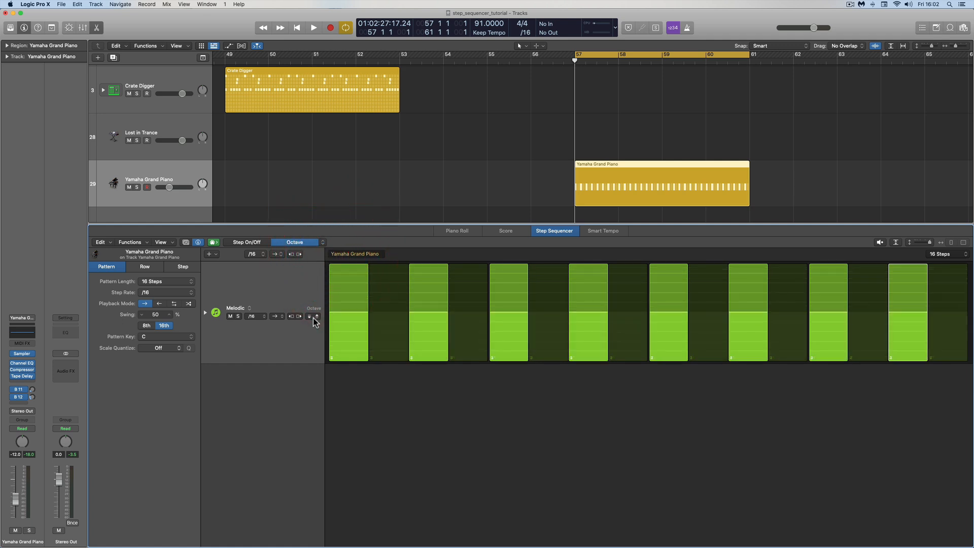
click(313, 318)
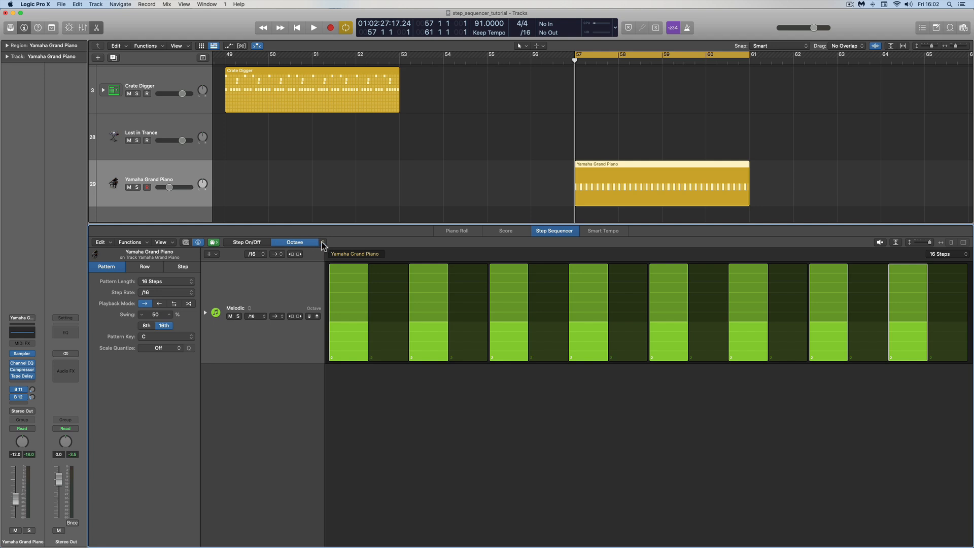
In Note editing, set the Melodic row's steps 1, 3, 5 and 7 to C2, D2, E2 and F2.
click(294, 247)
click(341, 273)
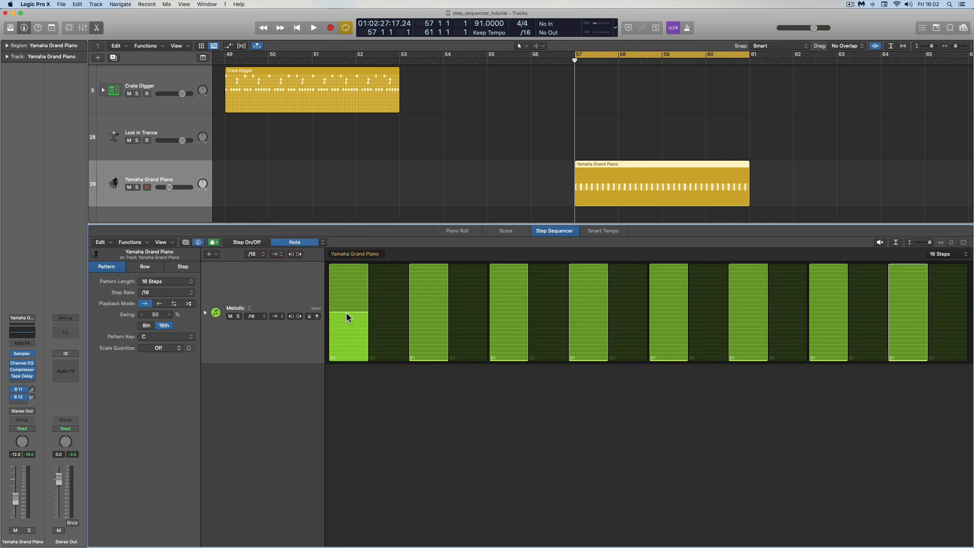
click(348, 311)
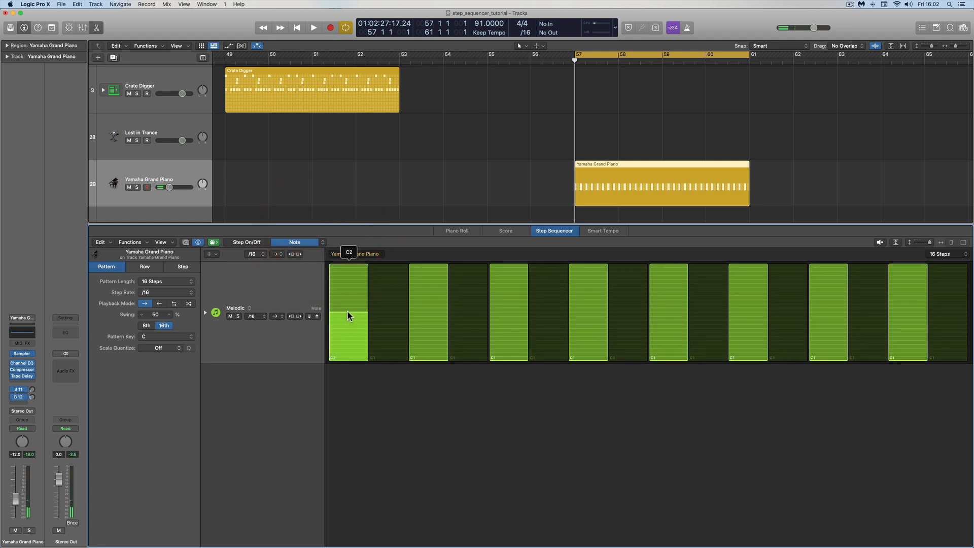
drag(423, 360, 429, 303)
drag(506, 339, 517, 292)
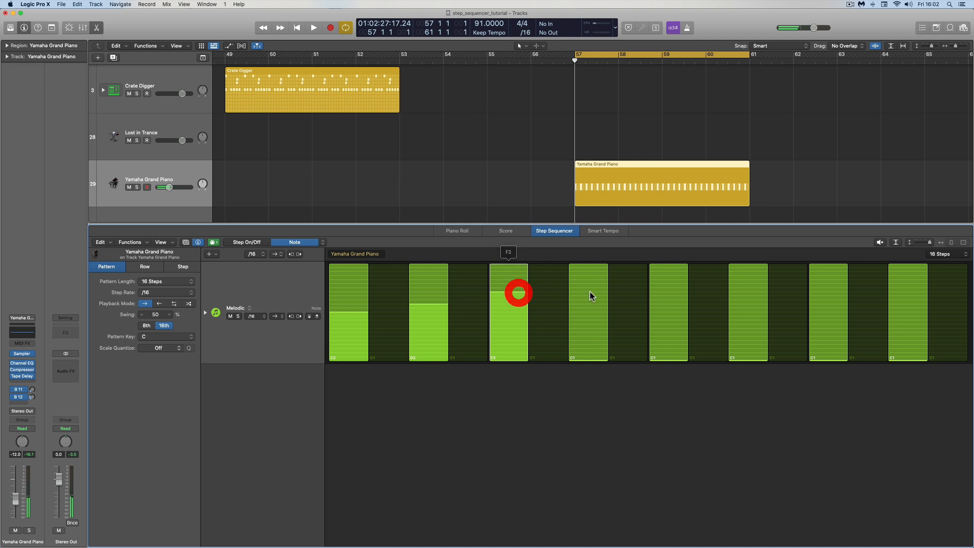
click(592, 293)
click(504, 294)
click(504, 293)
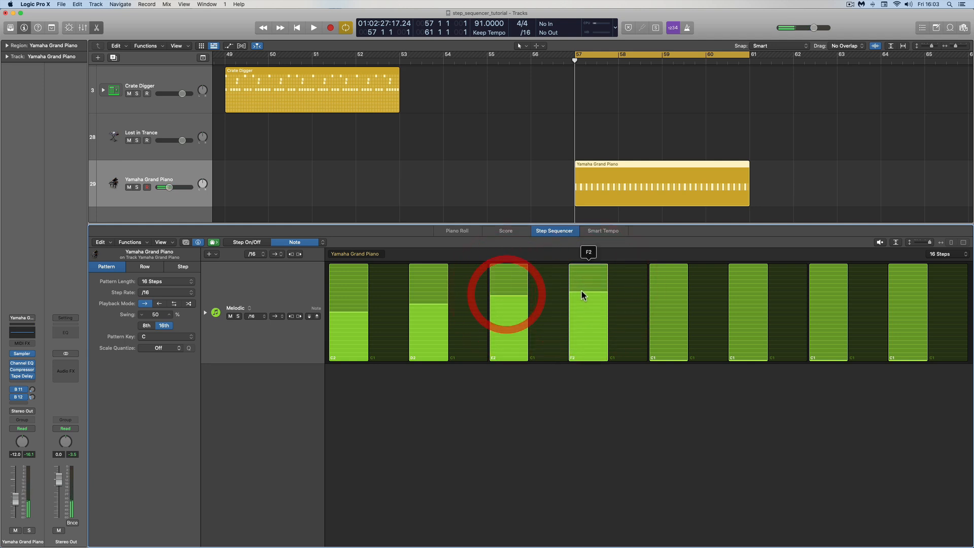
Set the notes of steps 9, 11, 13 and 15 to G2, A2, B2 and C3, and preview the pattern.
click(669, 288)
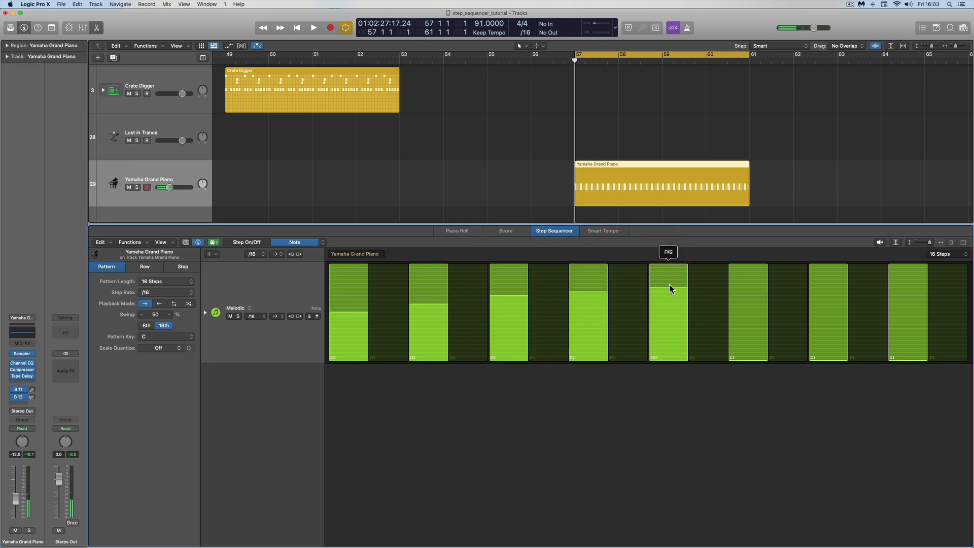
click(669, 282)
click(744, 278)
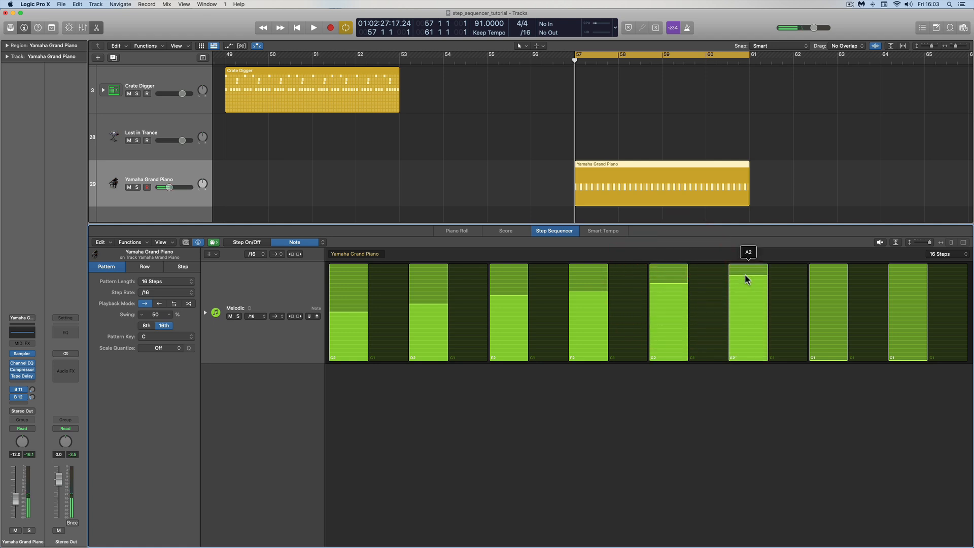
click(745, 275)
click(824, 270)
click(824, 267)
click(906, 264)
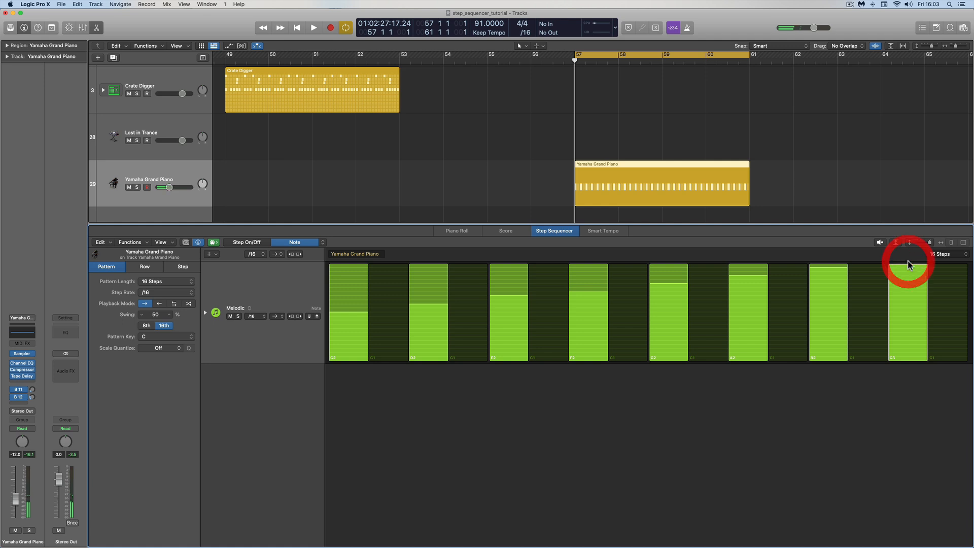
click(880, 242)
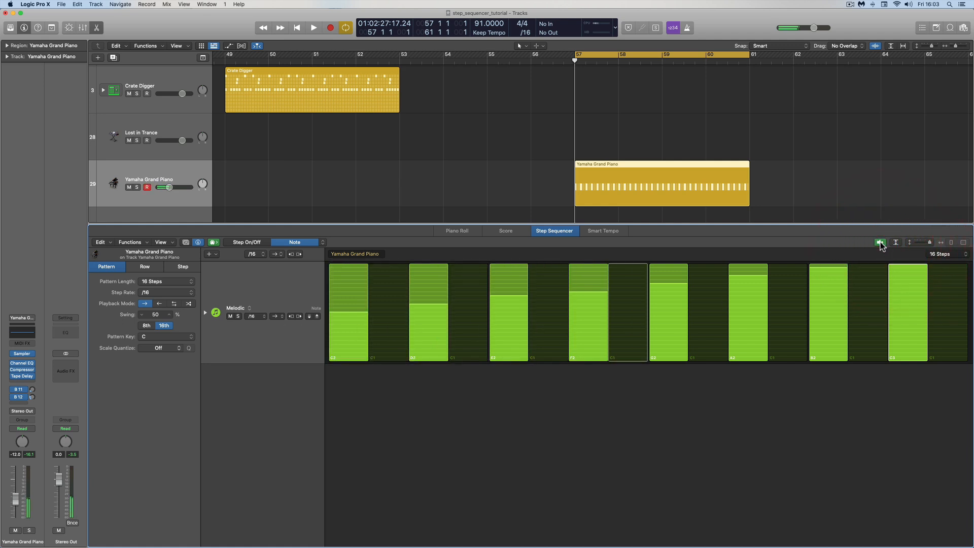
click(880, 242)
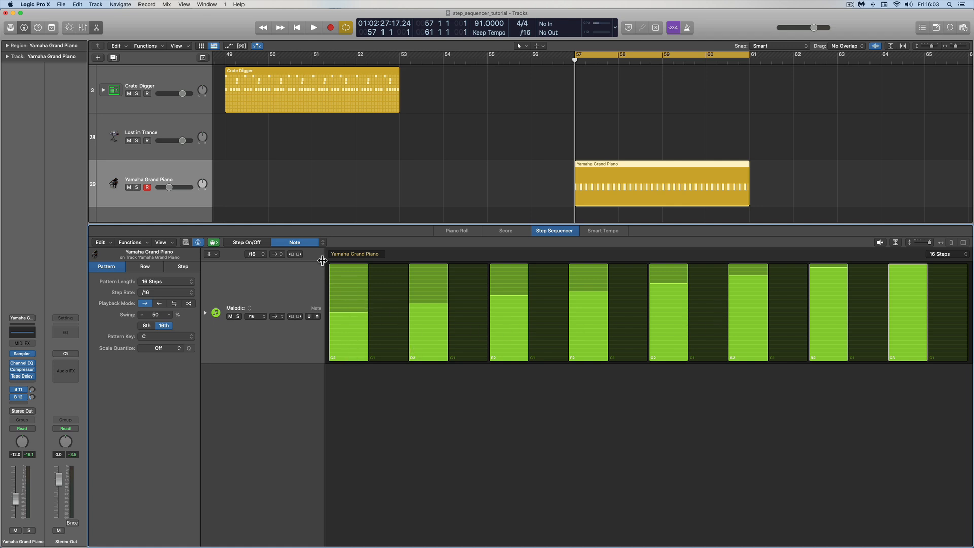
Lower the whole Melodic row by one octave in Octave editing, and preview the pattern back in Note editing.
click(145, 243)
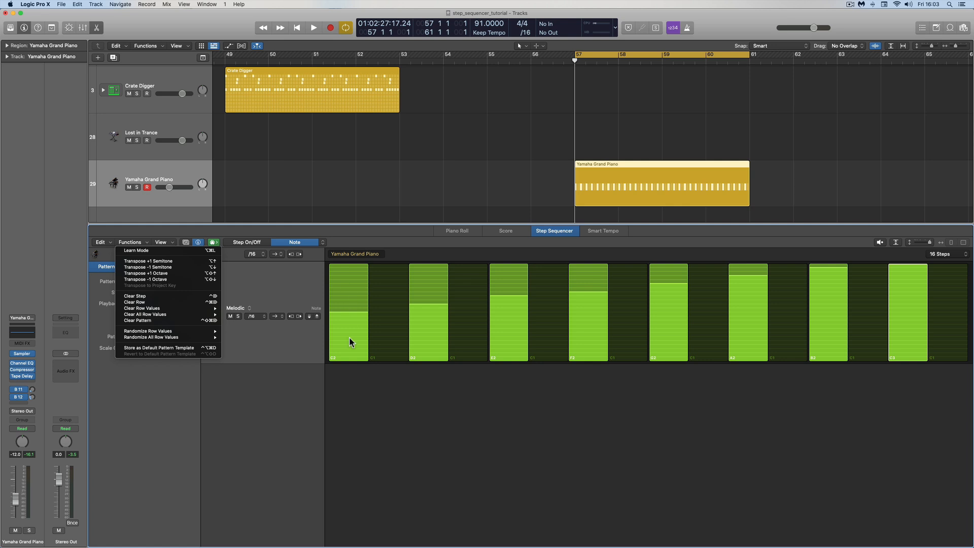
click(325, 243)
click(325, 243)
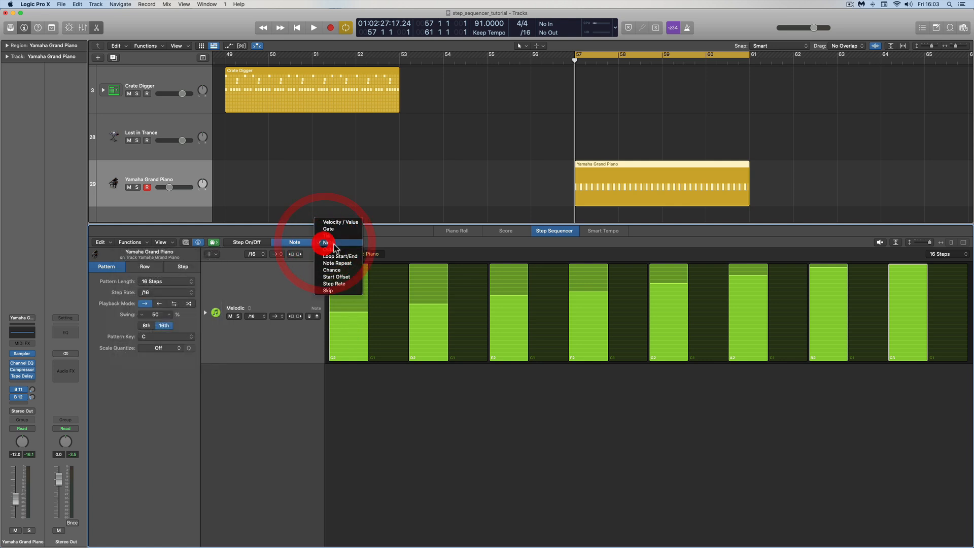
click(338, 250)
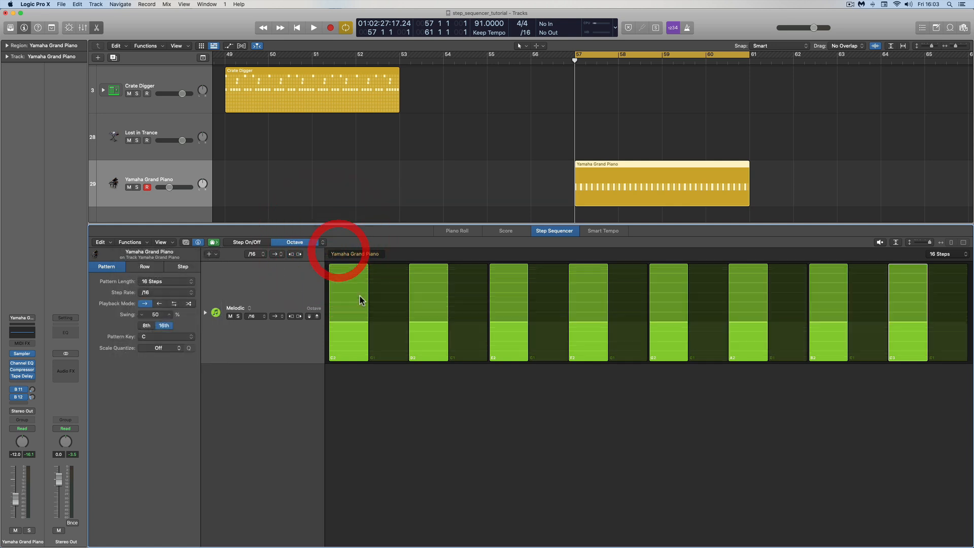
click(309, 317)
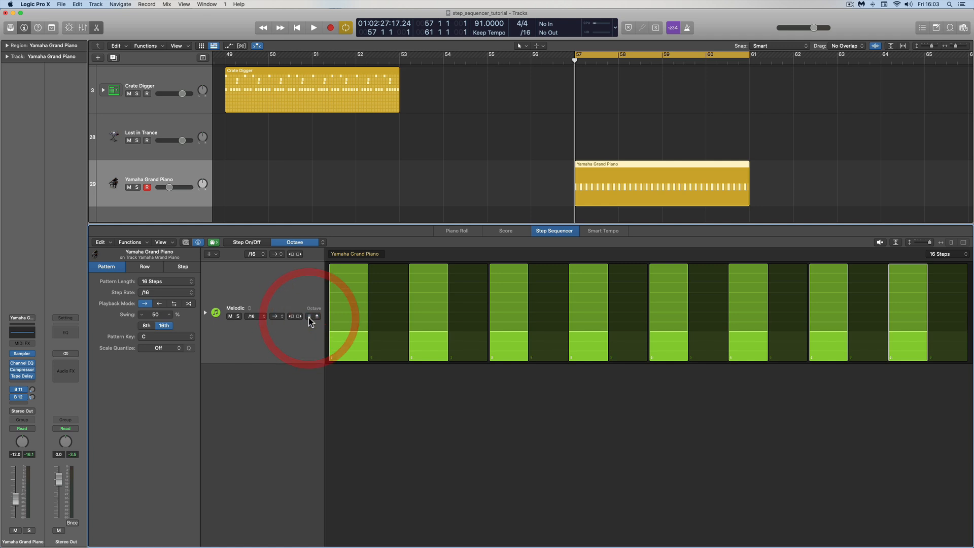
click(323, 244)
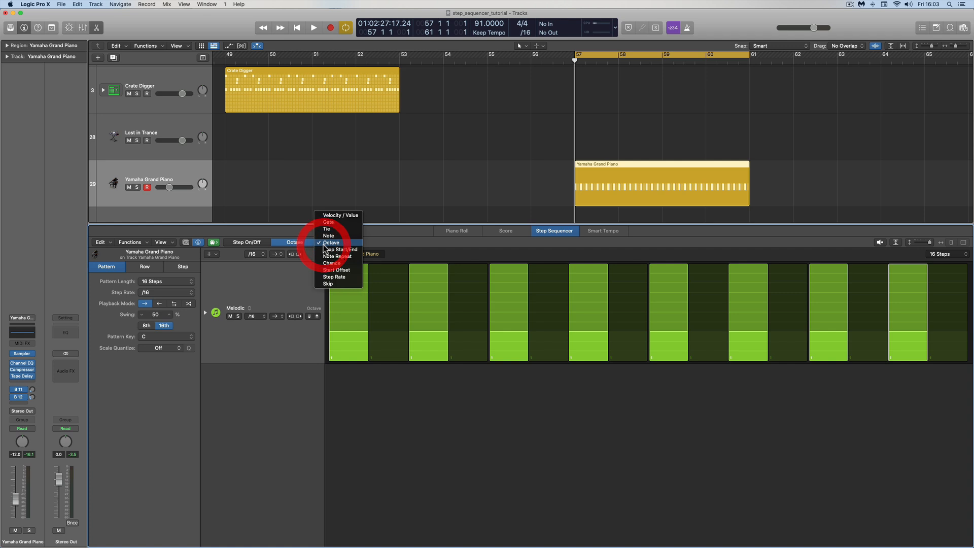
click(329, 236)
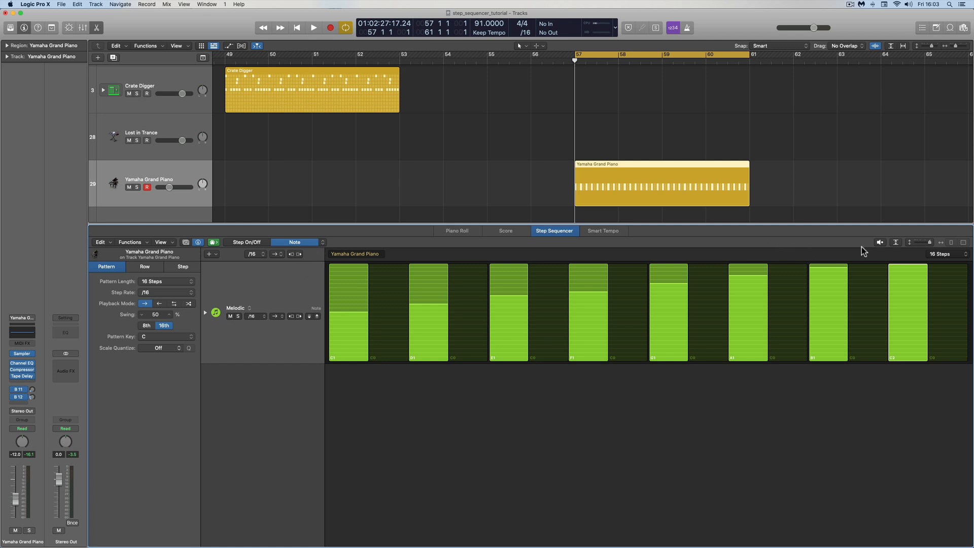
click(879, 242)
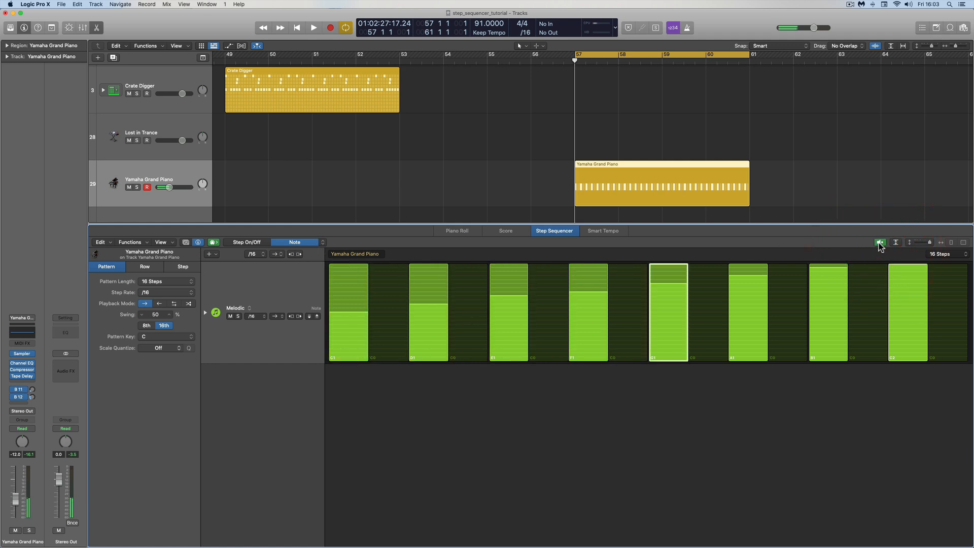
click(879, 242)
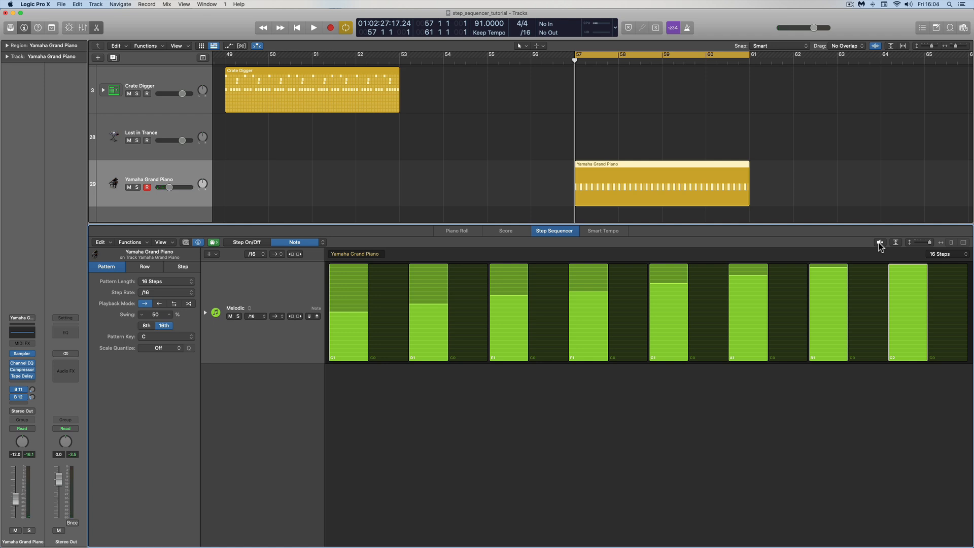
In Tie editing, tie step 1 to step 2 and step 9 to step 10, and preview the pattern.
click(322, 242)
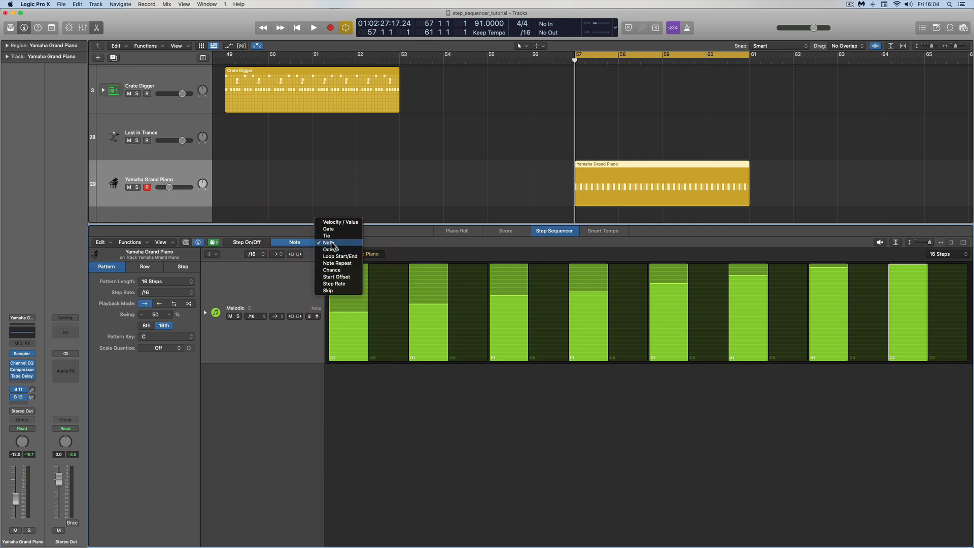
click(391, 242)
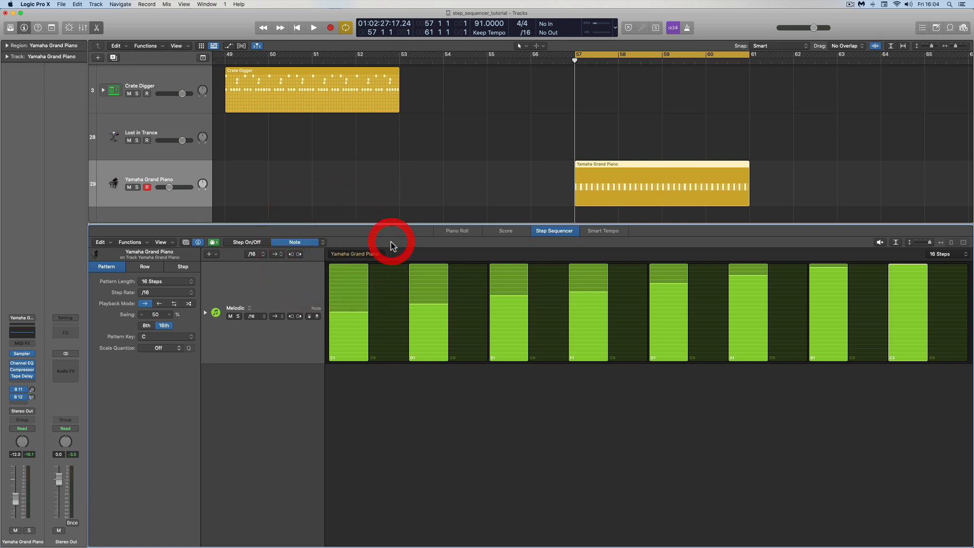
click(323, 243)
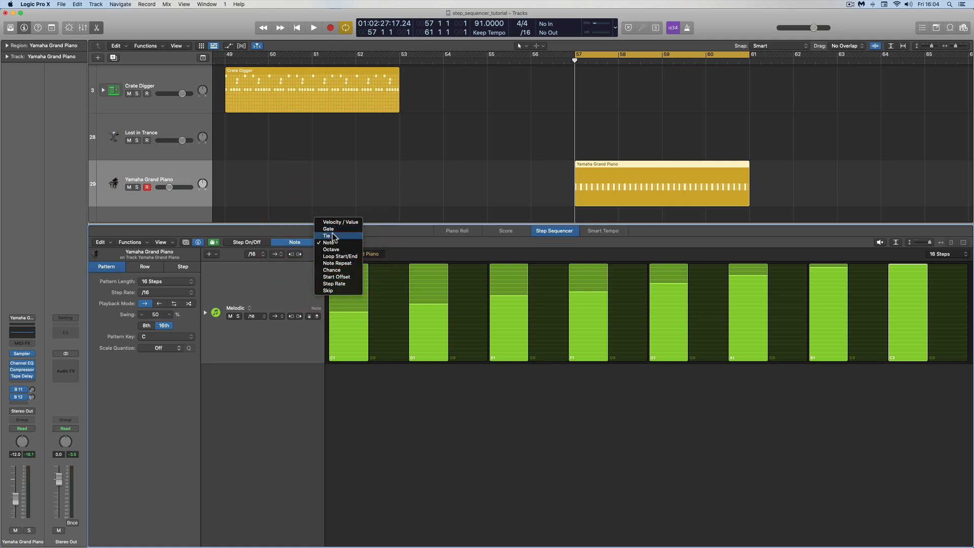
click(333, 236)
click(366, 311)
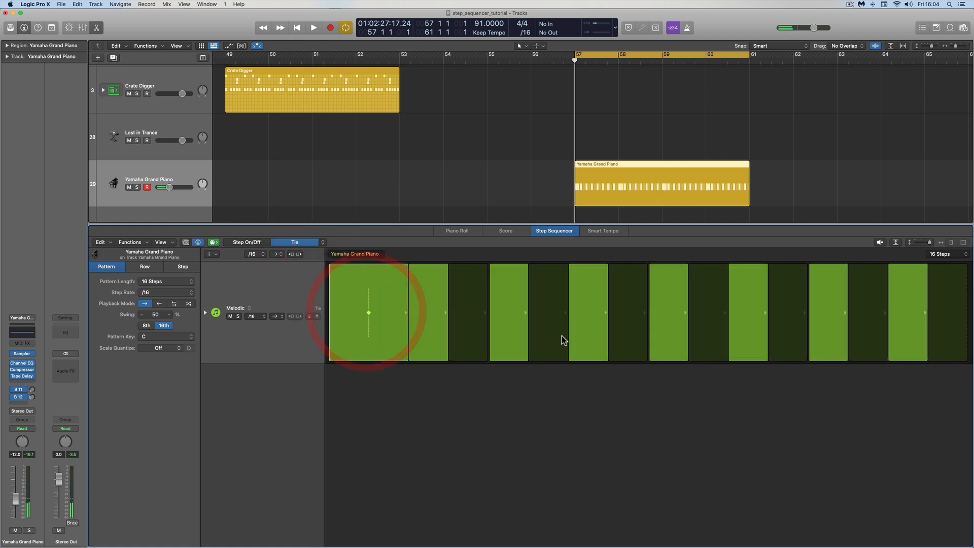
click(686, 312)
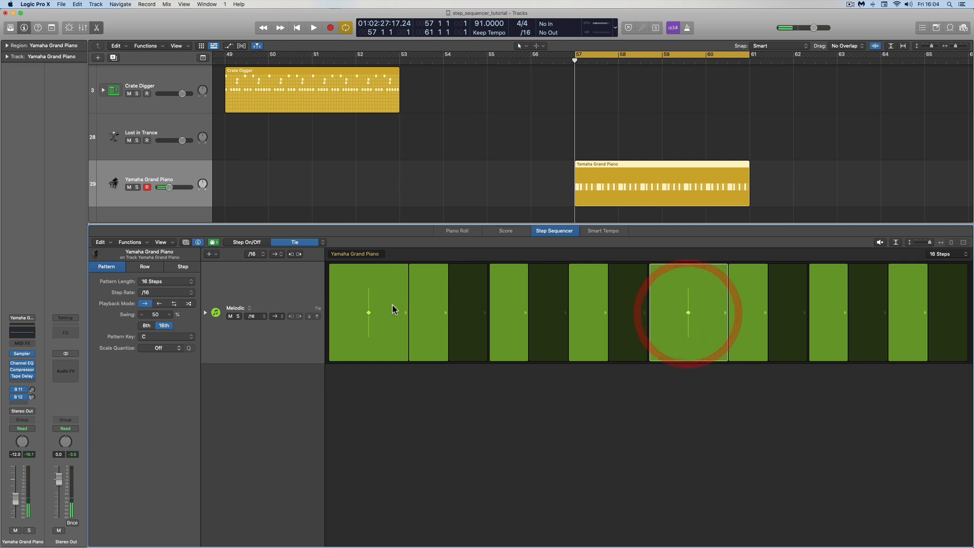
click(880, 242)
click(881, 242)
In Gate editing, shorten steps 3, 5, 7 and 11 to about half and step 13 to about 63%, and preview the pattern.
click(322, 242)
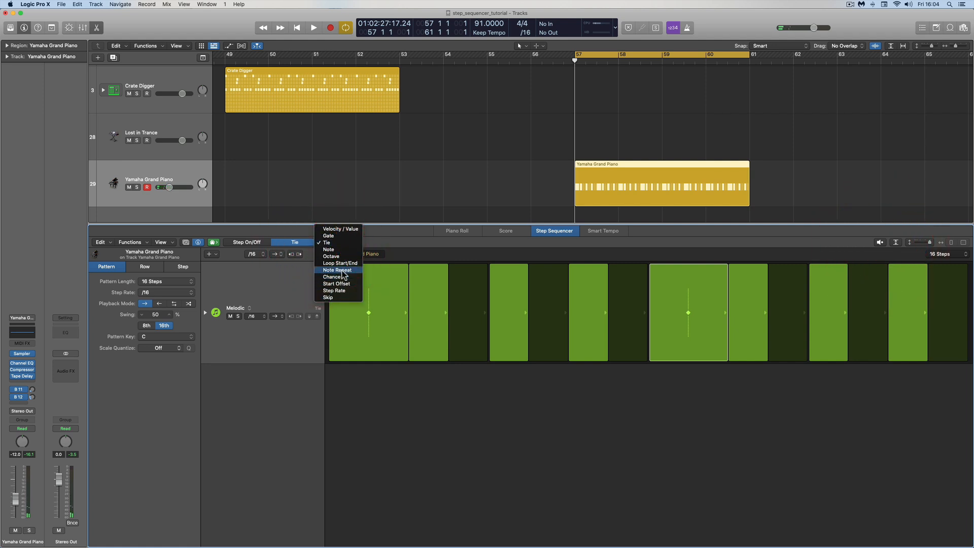
click(329, 236)
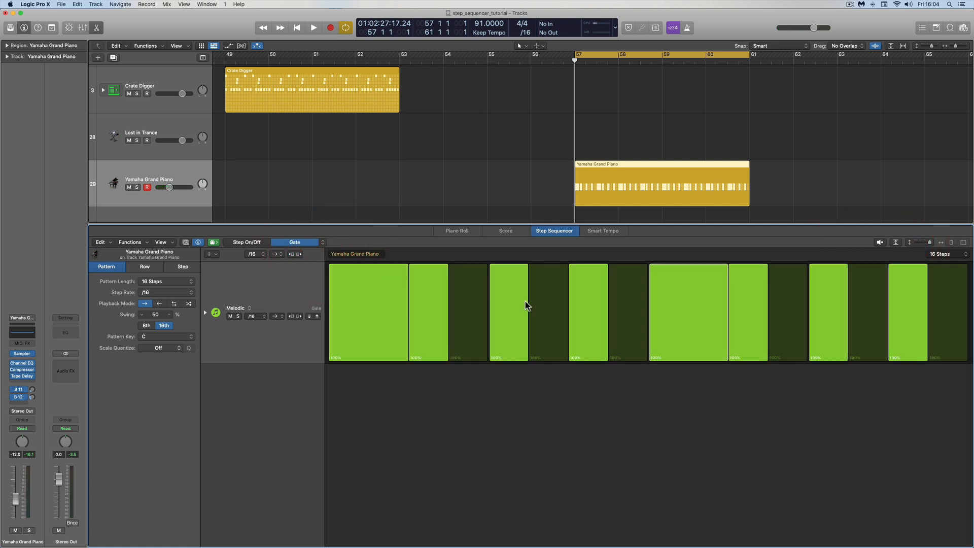
drag(516, 296, 518, 309)
mouse_move(593, 303)
mouse_down()
mouse_move(580, 316)
mouse_move(658, 321)
mouse_up()
mouse_move(746, 296)
mouse_down()
mouse_move(748, 306)
mouse_move(824, 299)
mouse_up()
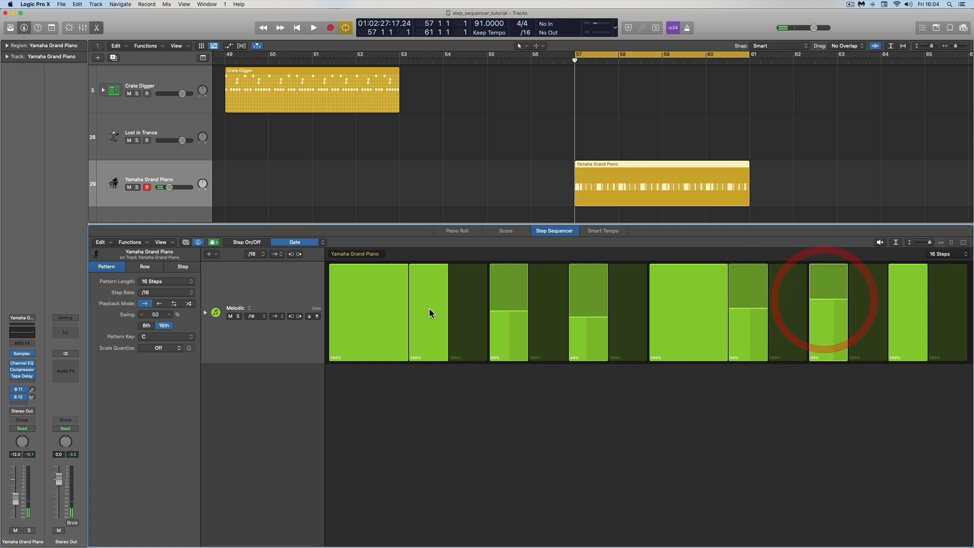
drag(425, 310, 425, 312)
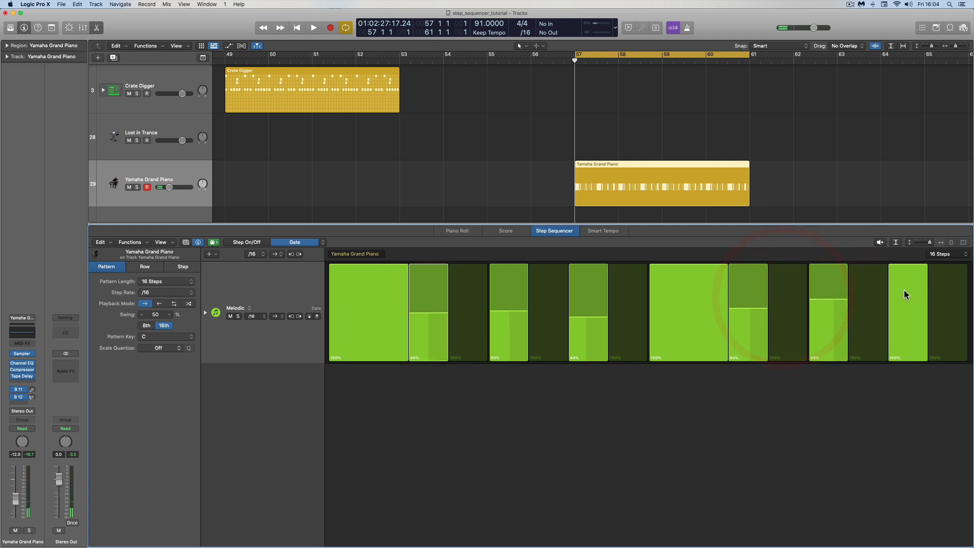
click(882, 242)
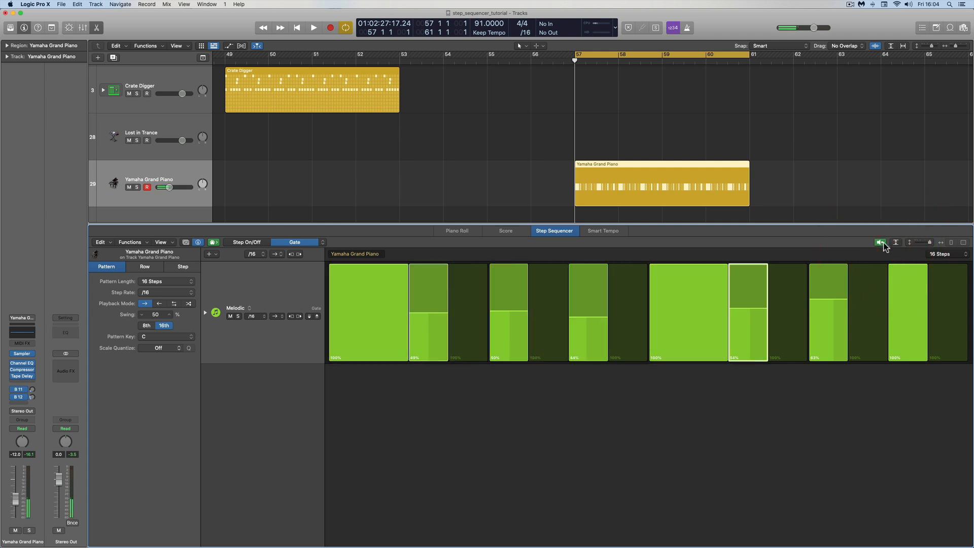
click(881, 242)
In Octave editing, set steps 7 and 9 to octave 2, step 13 to 3 and step 5 to 0, and preview the pattern.
click(322, 243)
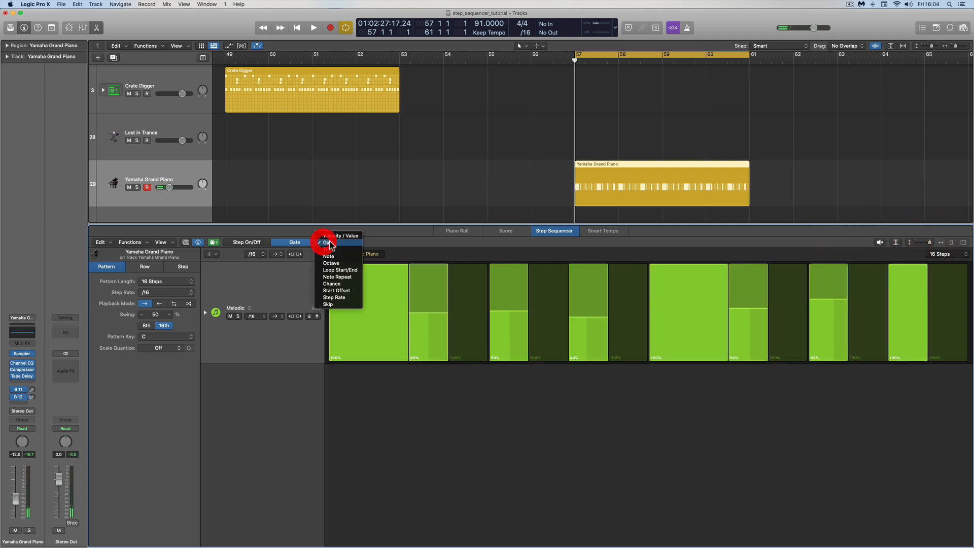
click(332, 263)
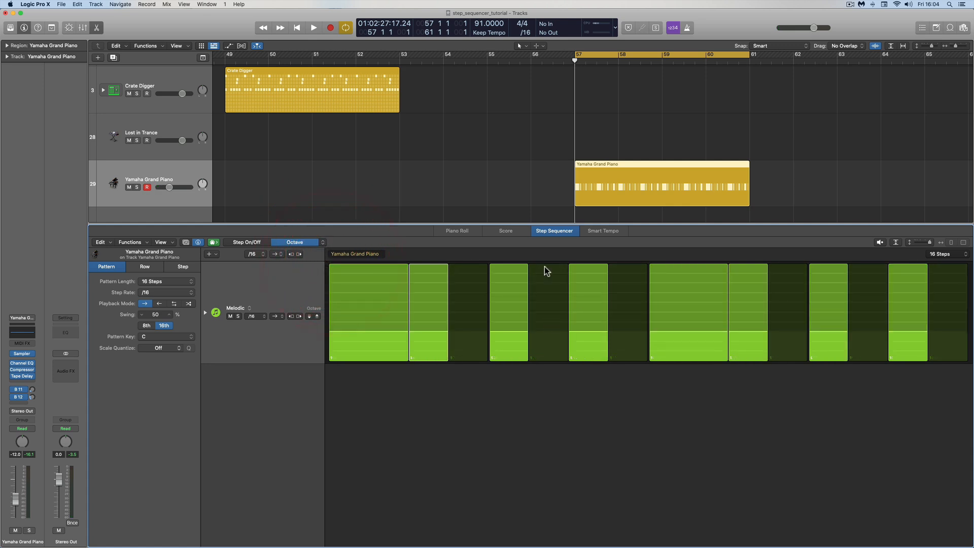
click(593, 324)
drag(672, 330, 674, 321)
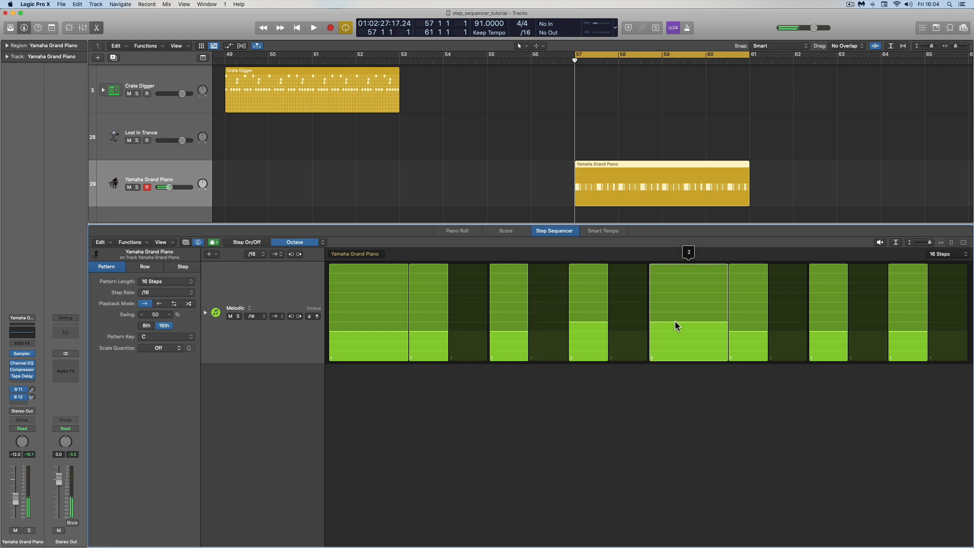
click(823, 327)
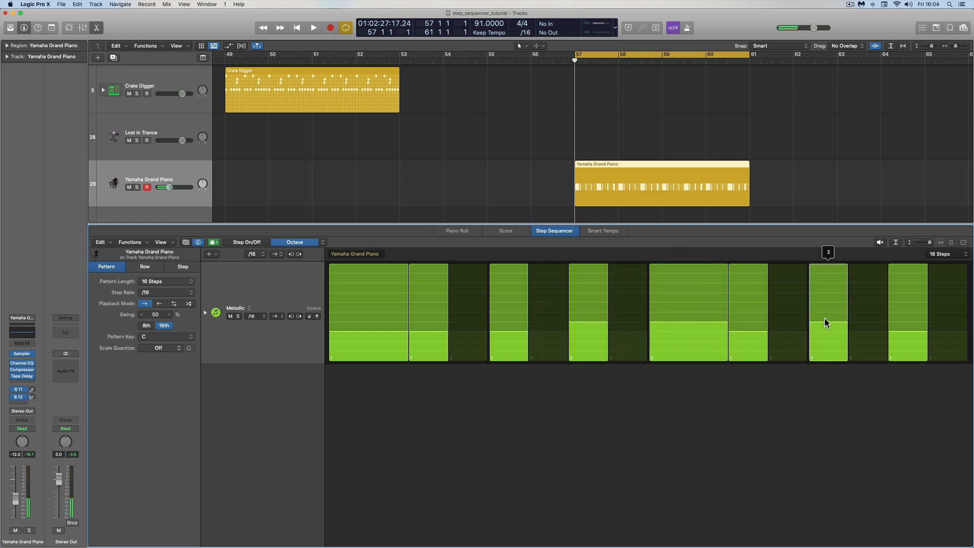
drag(508, 330, 507, 340)
click(880, 243)
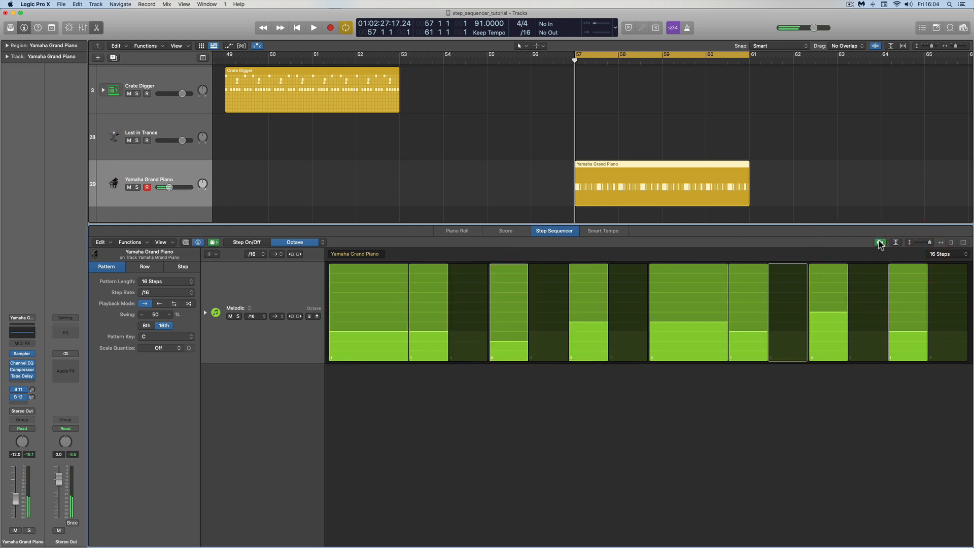
click(880, 243)
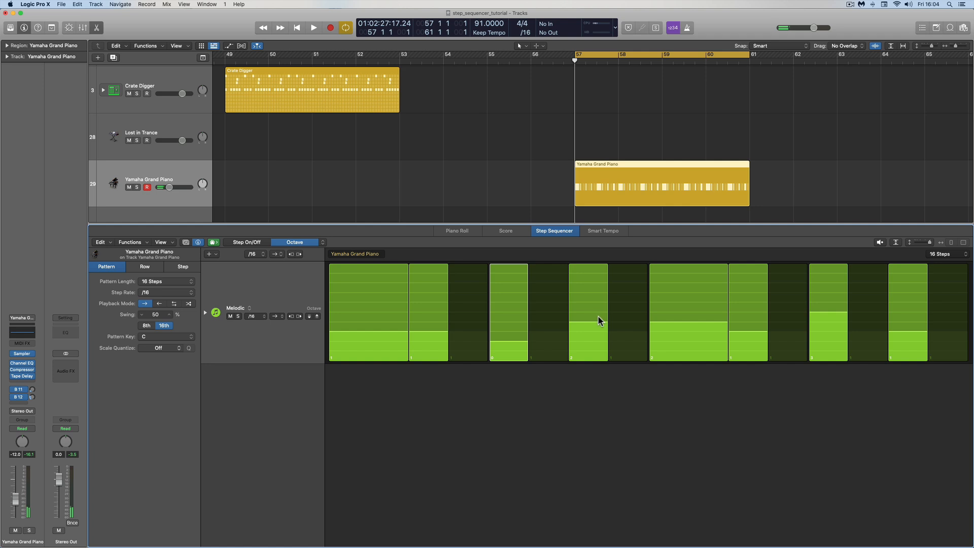
In Start Offset editing, delay step 3 by about 9% and move step 5 earlier by about 7%.
click(320, 243)
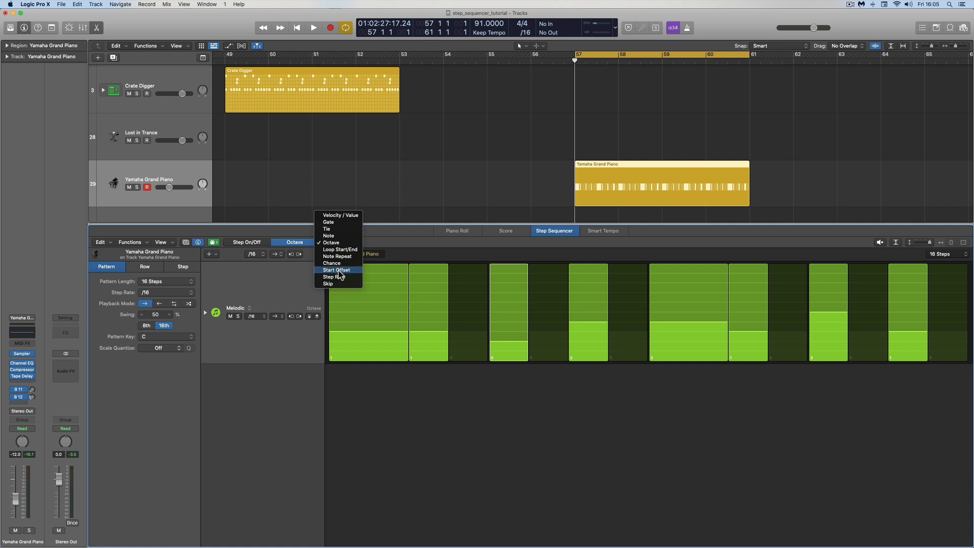
click(336, 270)
drag(412, 312, 415, 302)
mouse_move(495, 311)
mouse_down()
mouse_move(497, 303)
mouse_move(496, 319)
mouse_up()
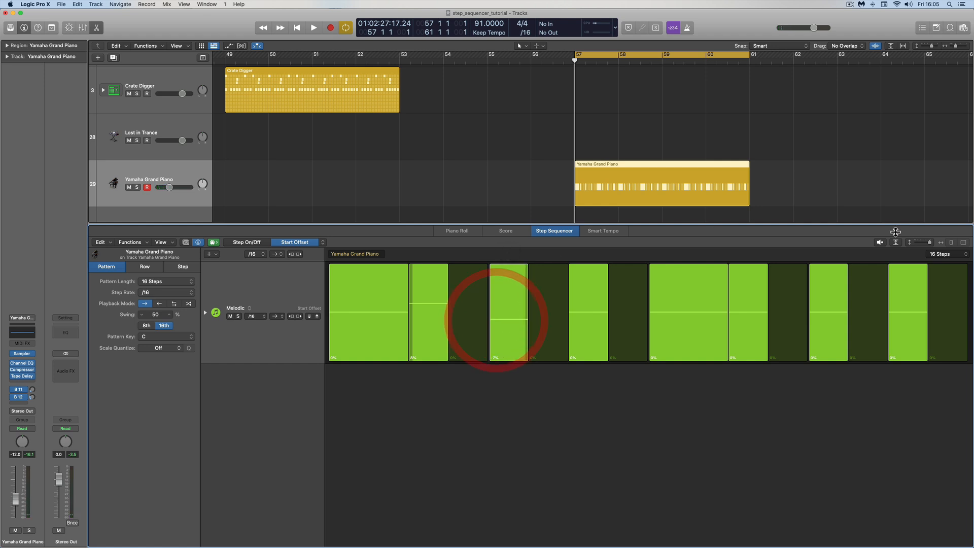
Preview the piano pattern with its start offsets and look through the list of edit modes.
click(880, 242)
click(879, 243)
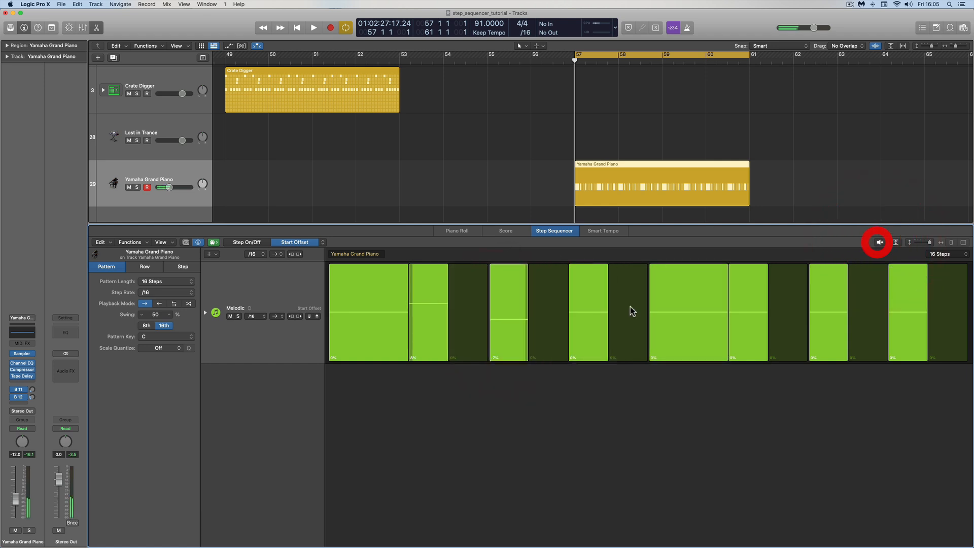
click(323, 243)
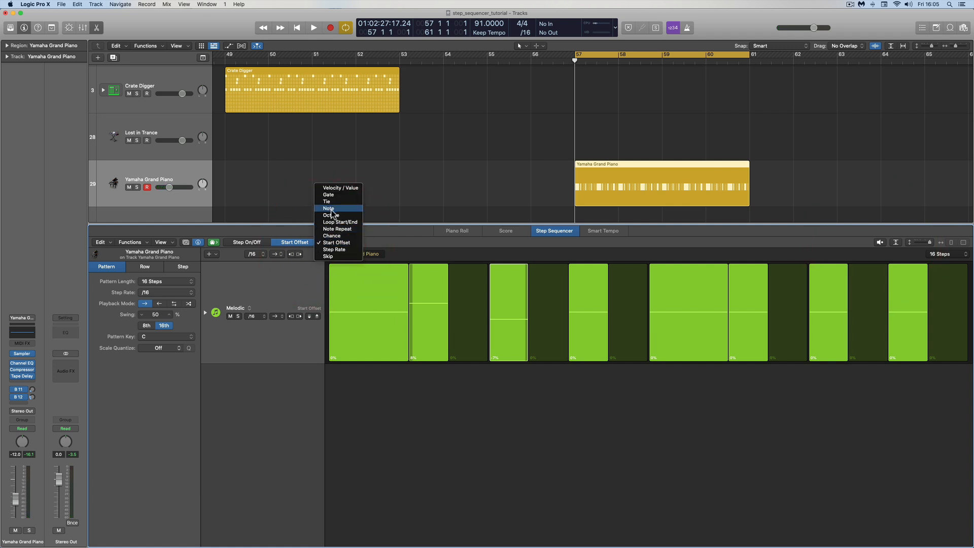
click(402, 240)
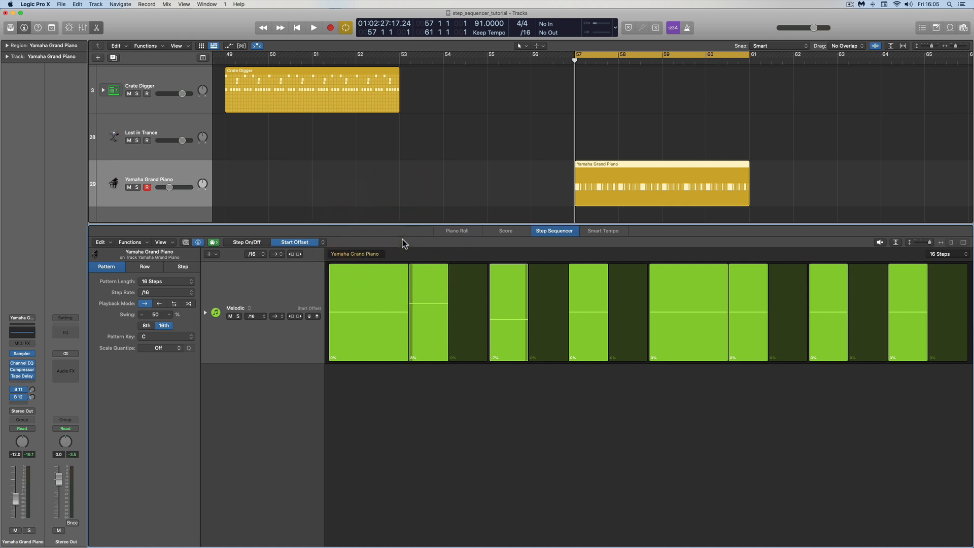
click(324, 244)
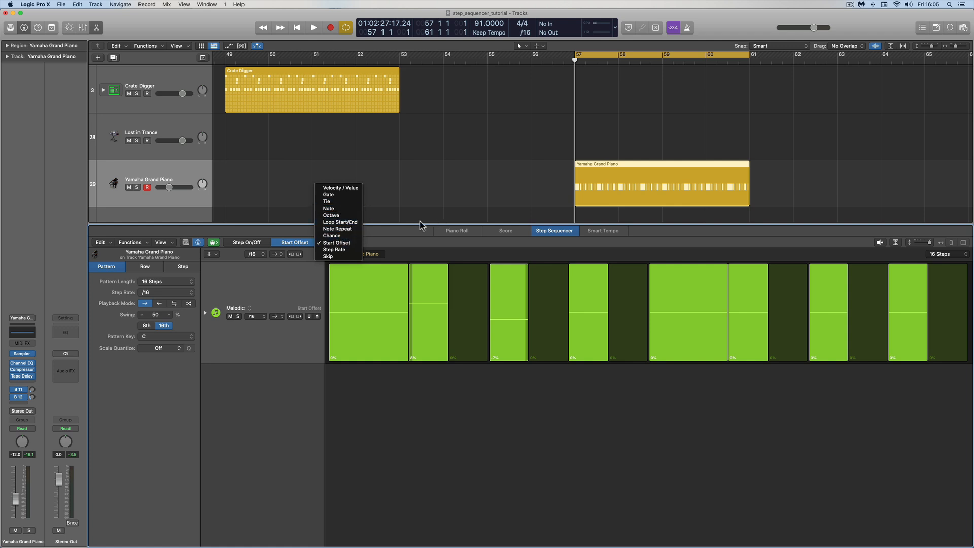
click(456, 193)
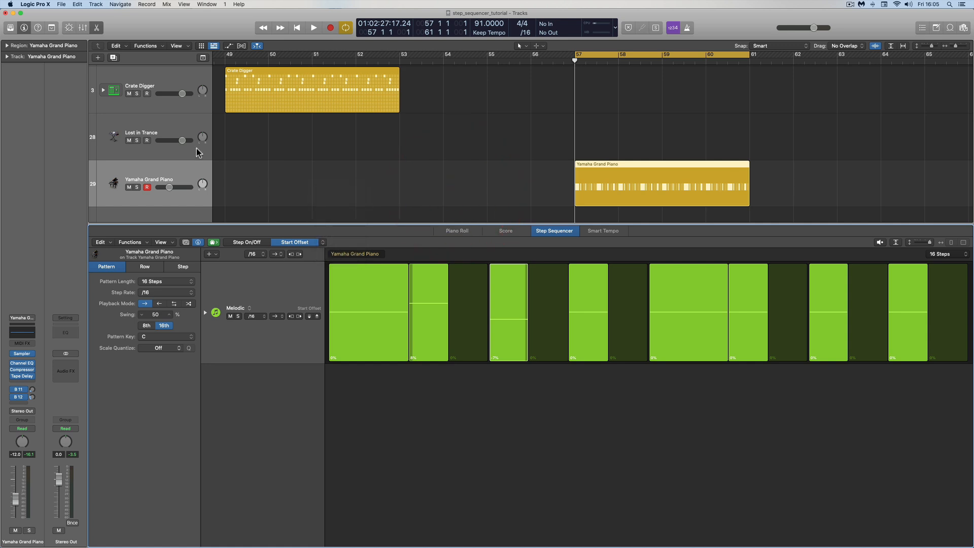
Close the editor and delete the Yamaha Grand Piano pattern region at bar 57.
click(96, 28)
click(620, 256)
key(Delete)
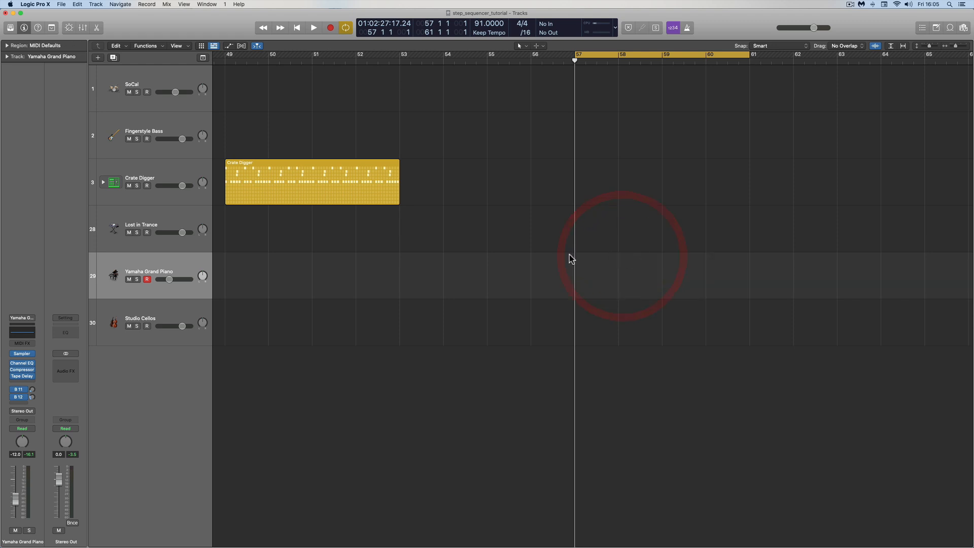
Set the cycle range to the Crate Digger region, open it in the Step Sequencer and move the playhead to bar 49.
scroll(364, 206, left, 5)
click(406, 164)
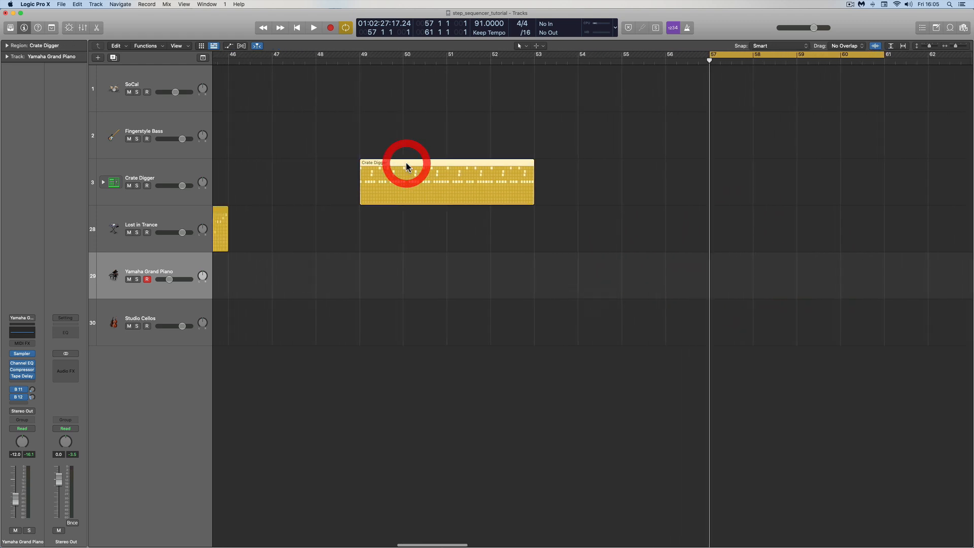
scroll(407, 166, right, 1)
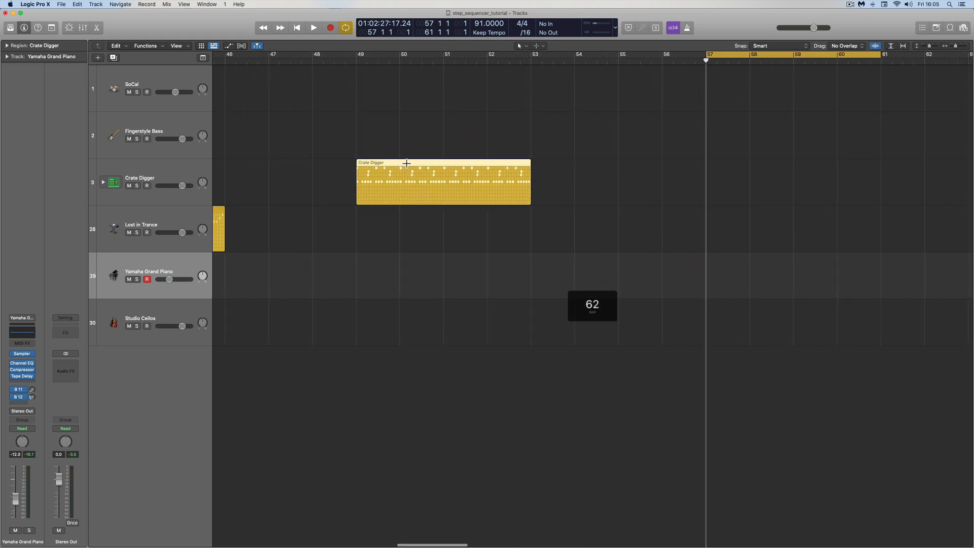
key(super+u)
double_click(388, 163)
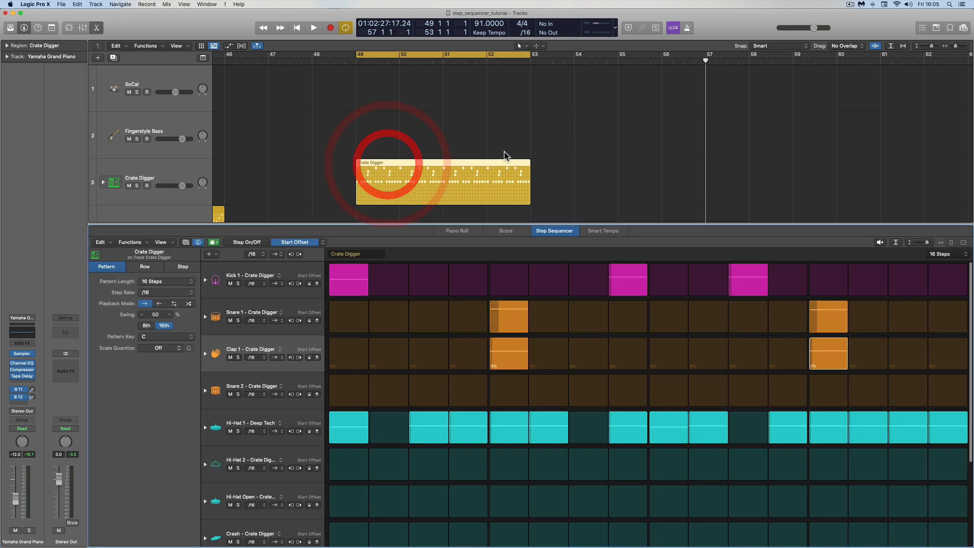
click(296, 28)
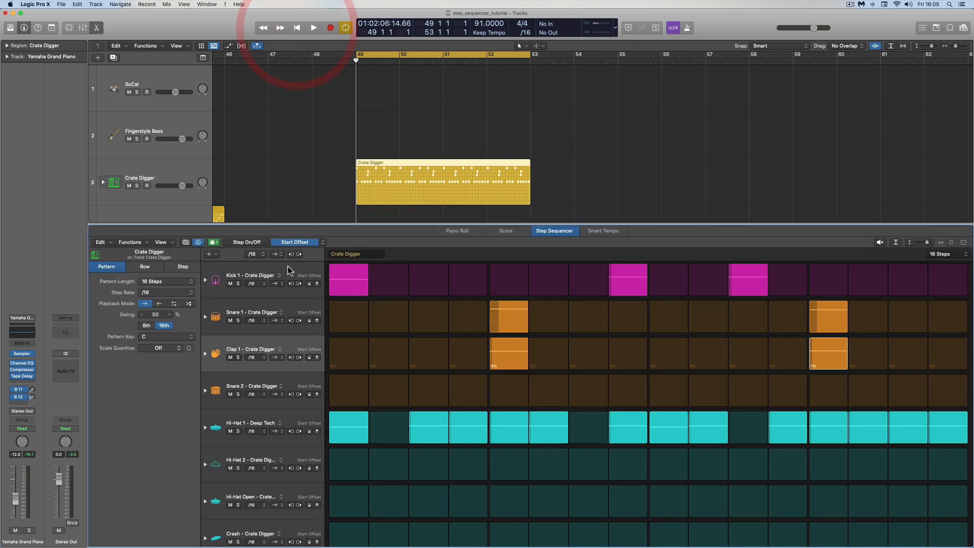
Show the Crate Digger pattern in Step On/Off editing without the inspector, and preview it.
click(256, 242)
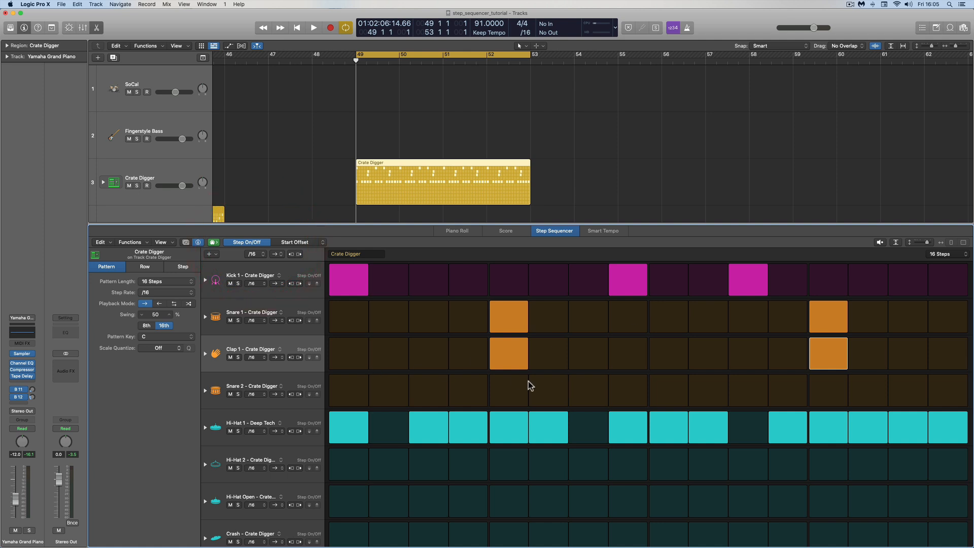
click(198, 242)
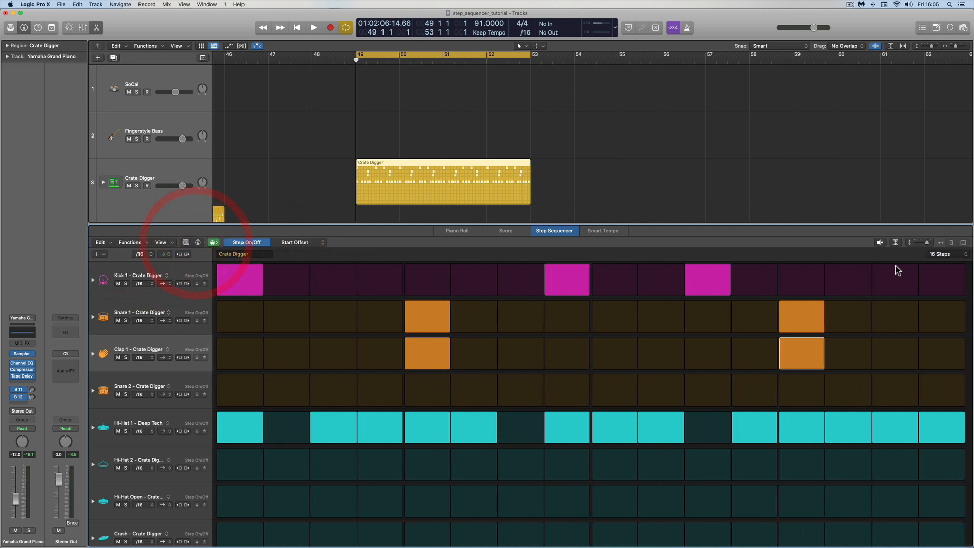
click(880, 243)
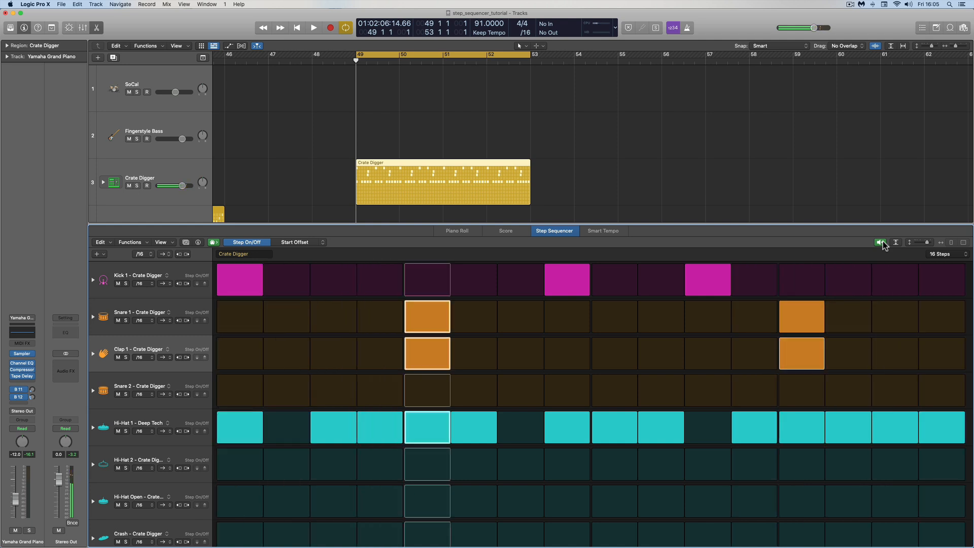
click(881, 242)
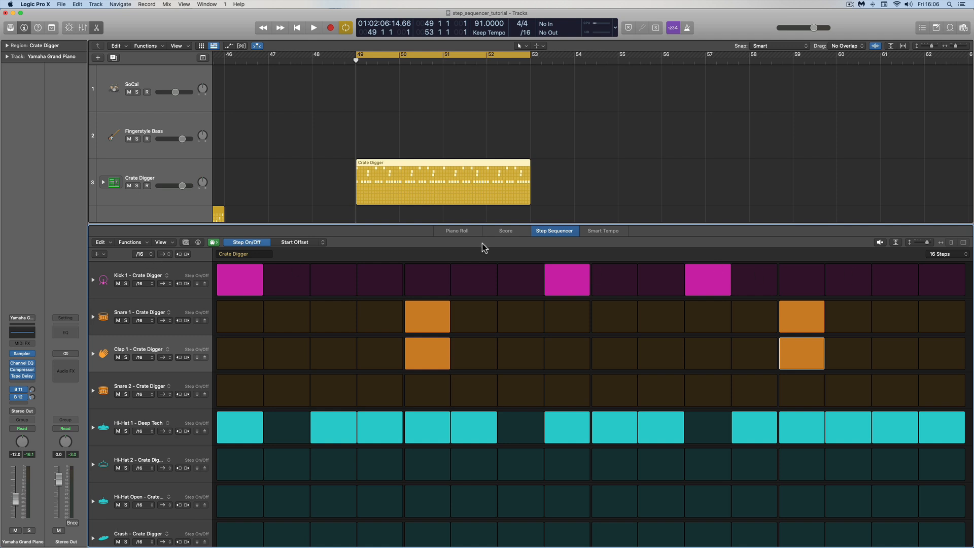
Try an extra Kick 1 hit on step 3, check it across the Crate Digger region, and remove the hit.
click(144, 256)
click(145, 256)
click(326, 279)
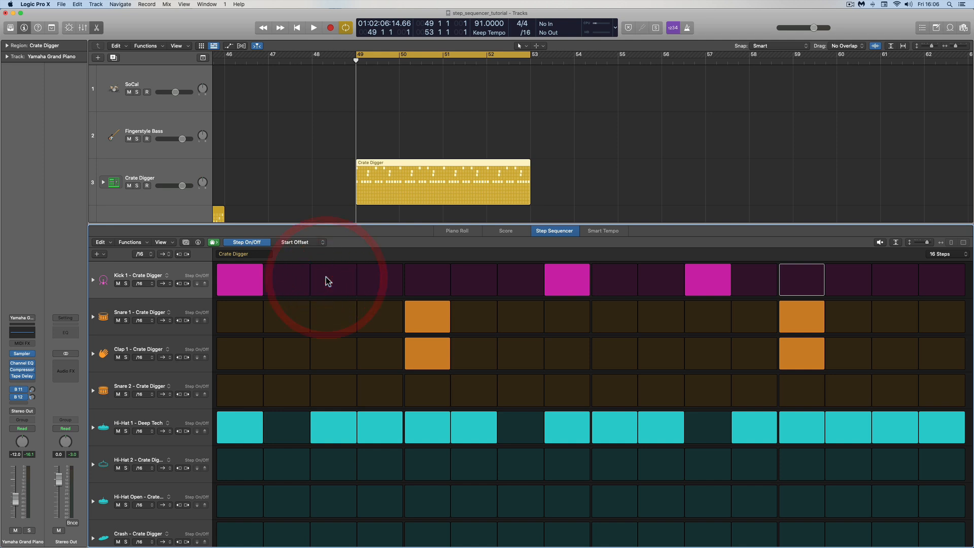
click(326, 280)
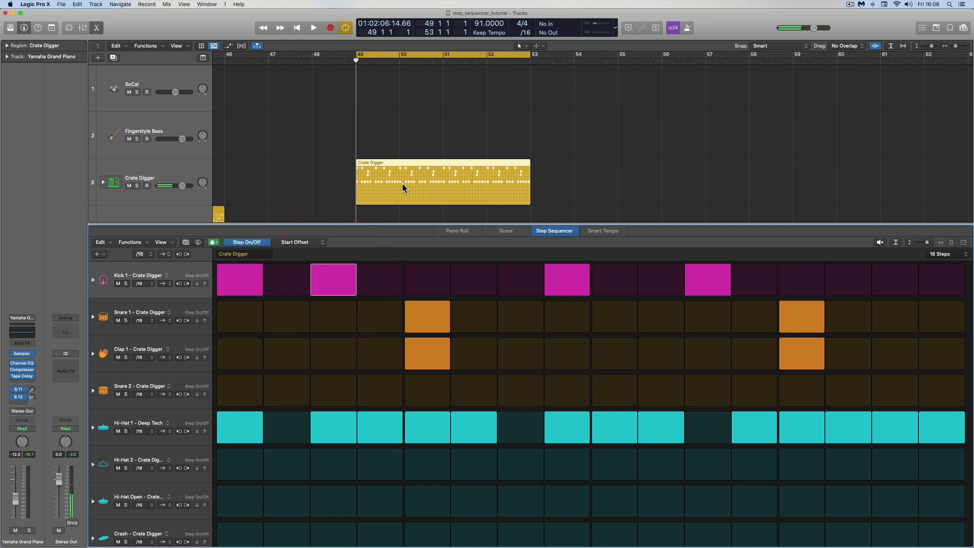
click(463, 167)
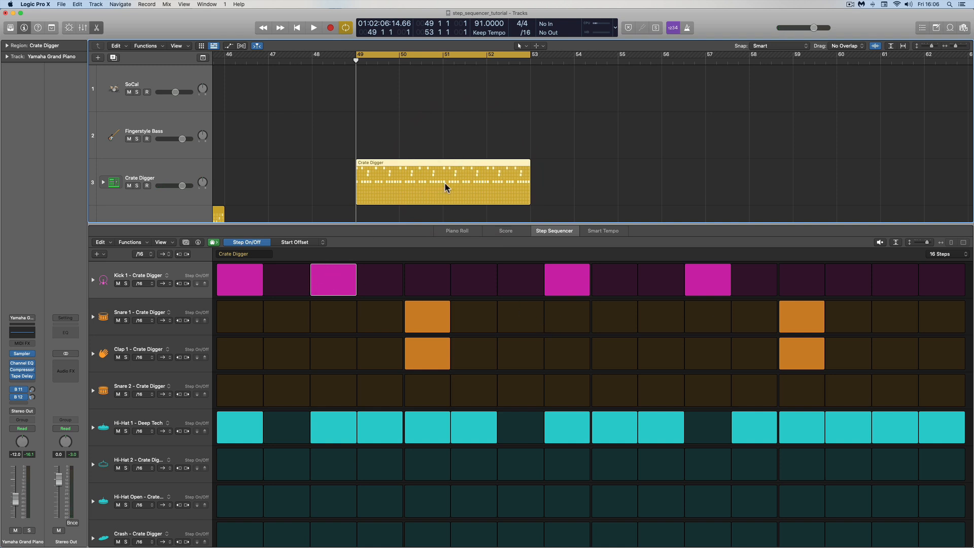
click(339, 275)
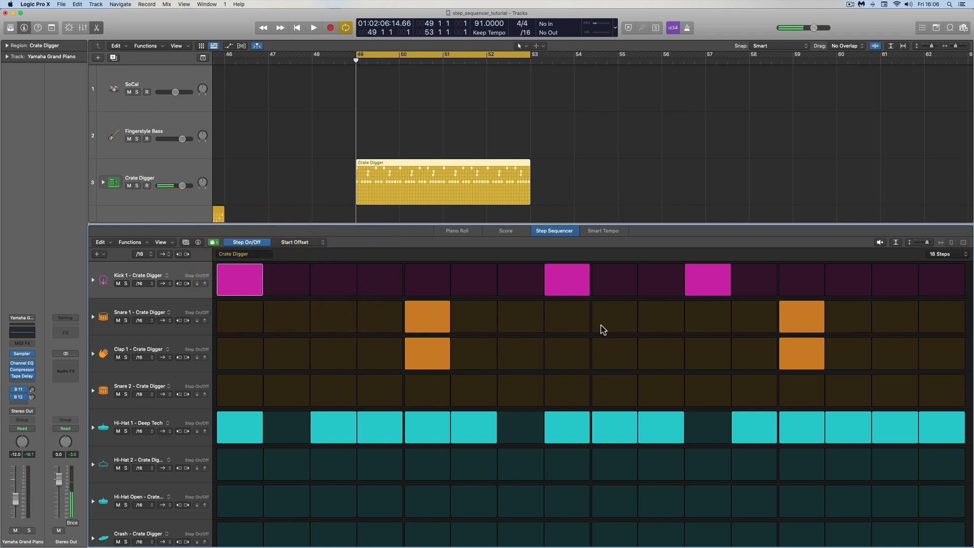
Set the pattern length to 64 steps and add Kick 1 hits on steps 30, 44 and 62.
click(943, 253)
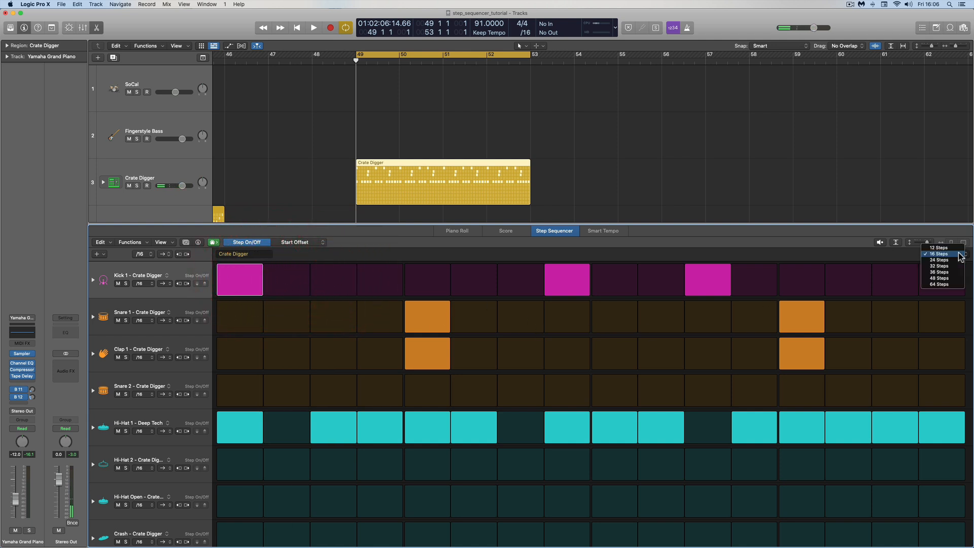
click(939, 285)
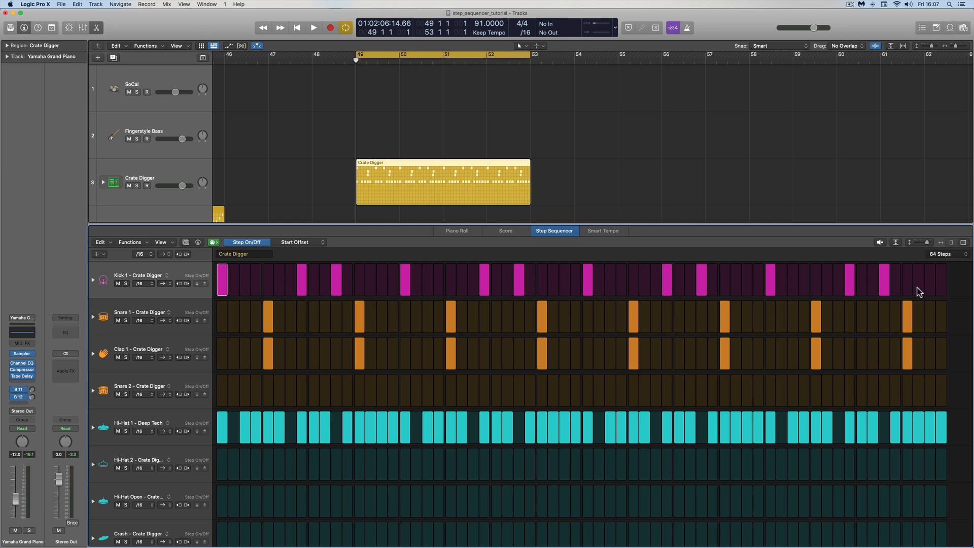
click(550, 281)
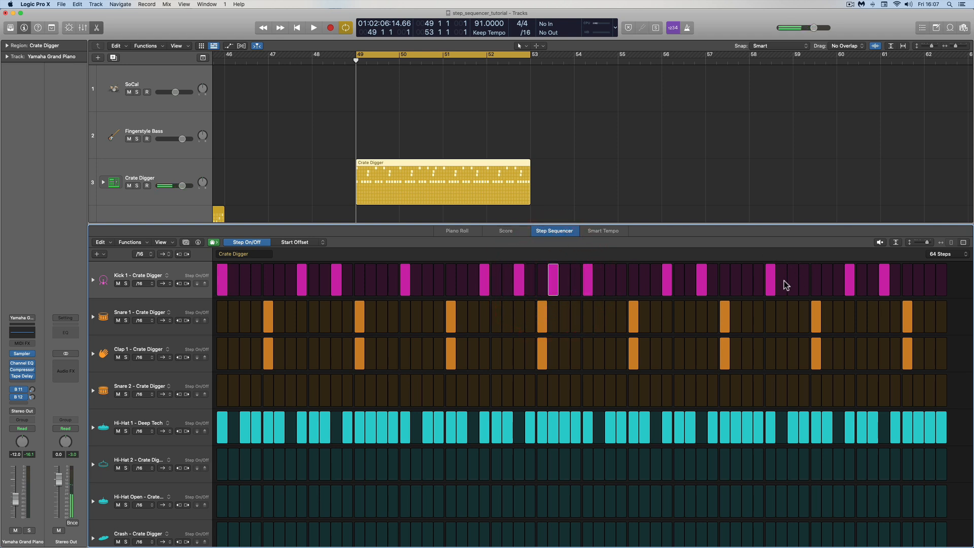
click(712, 285)
click(919, 280)
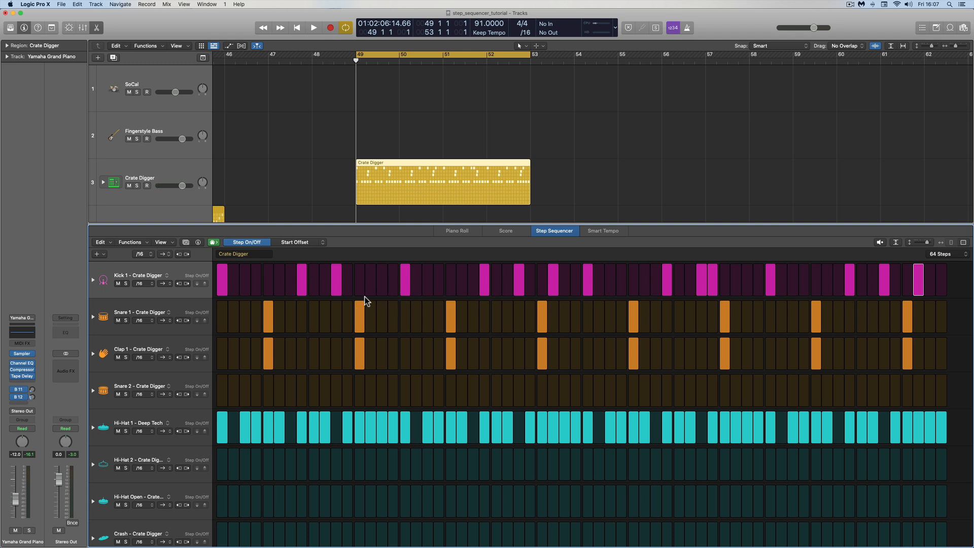
Set the Crate Digger pattern length back to 16 steps.
click(963, 259)
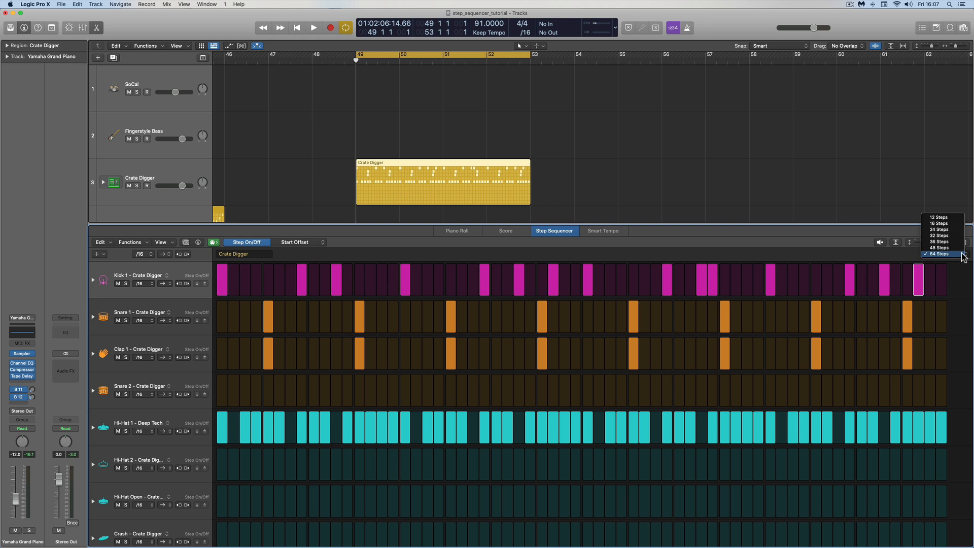
click(960, 254)
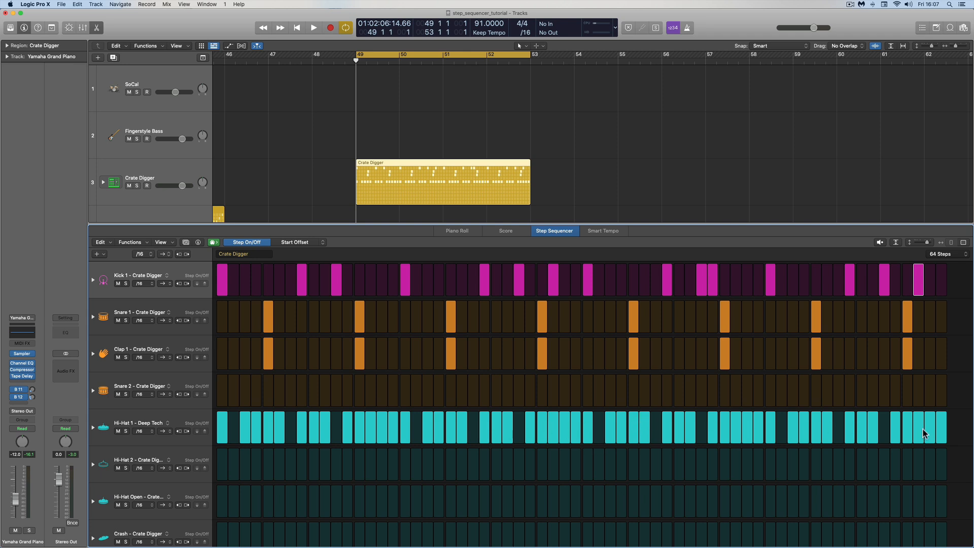
click(965, 254)
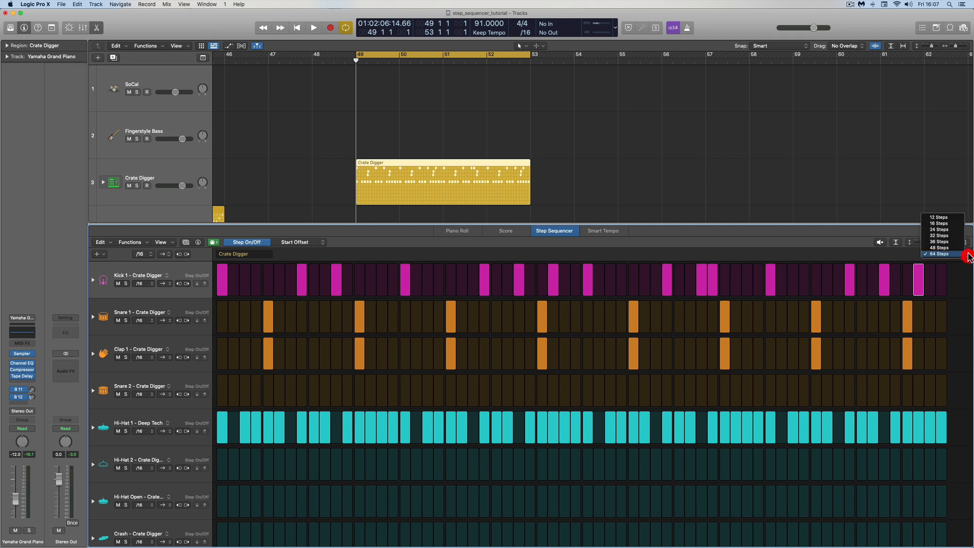
click(940, 224)
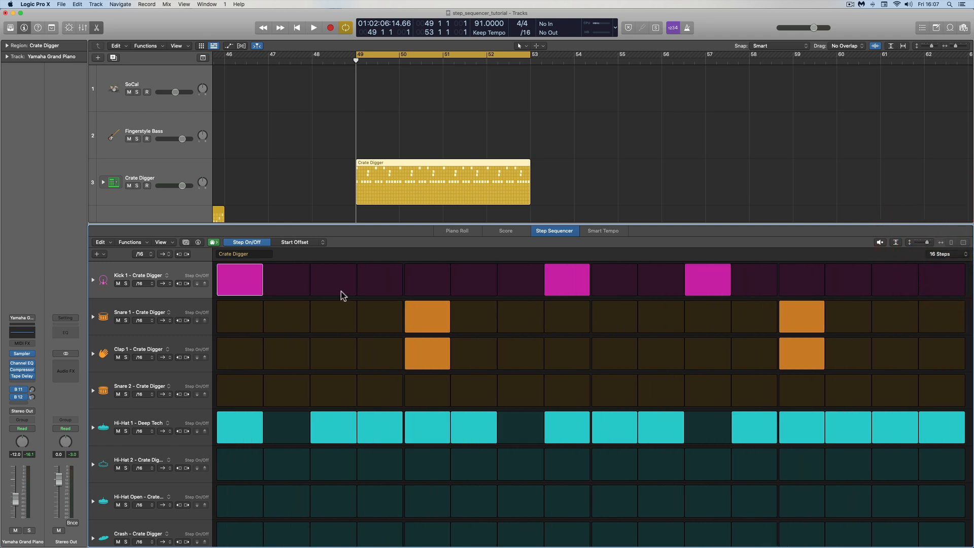
In Loop Start/End editing, limit the Hi-Hat 1 row's loop to steps 5 through 8 and preview the pattern.
click(321, 244)
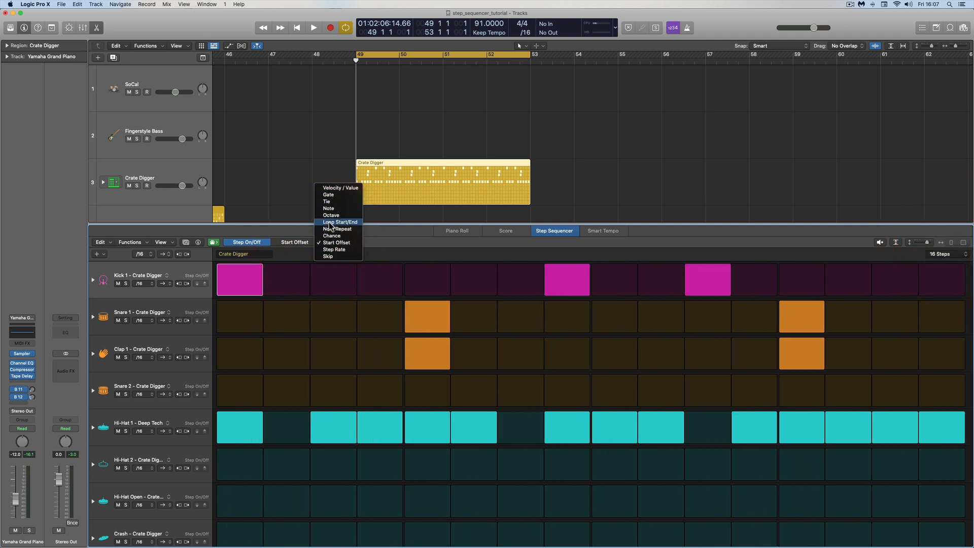
click(331, 224)
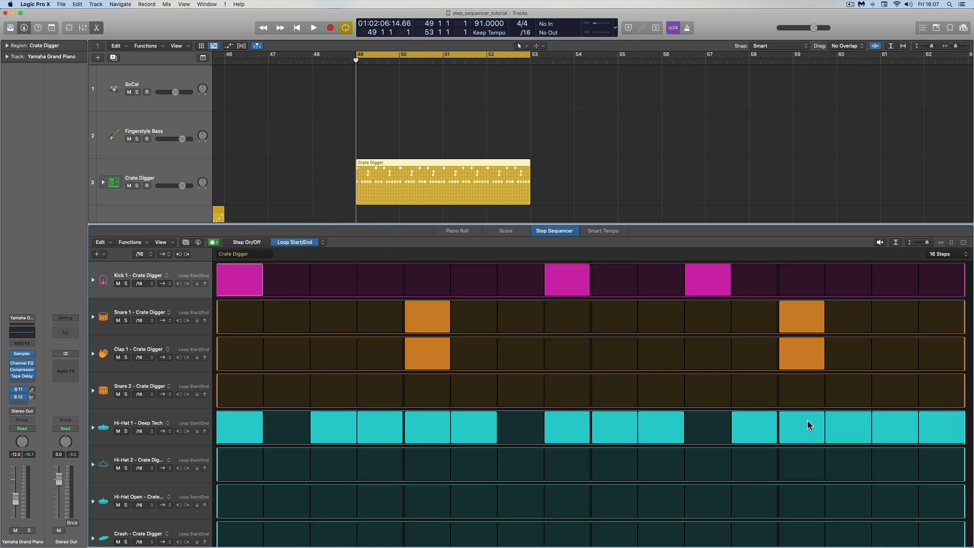
drag(963, 425, 578, 424)
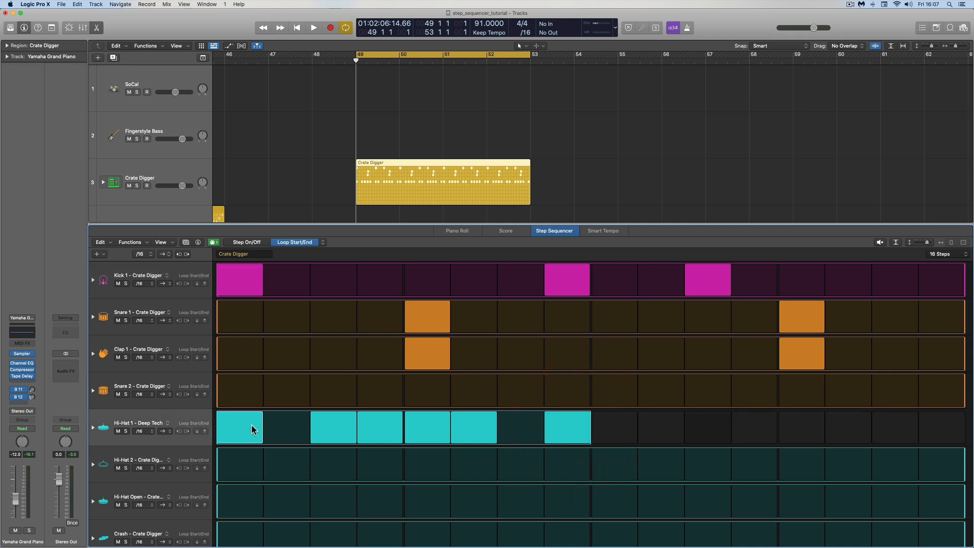
drag(248, 430, 293, 429)
drag(352, 425, 412, 427)
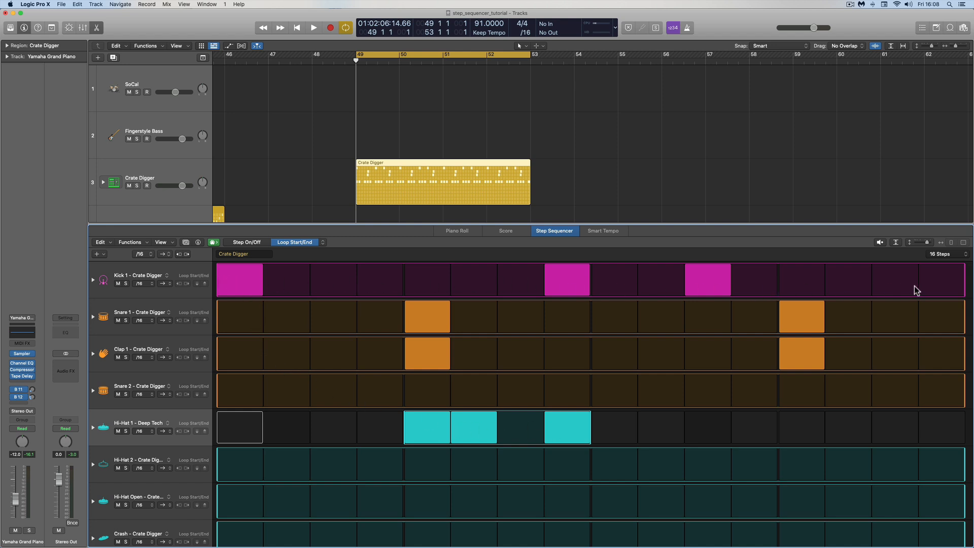
click(880, 243)
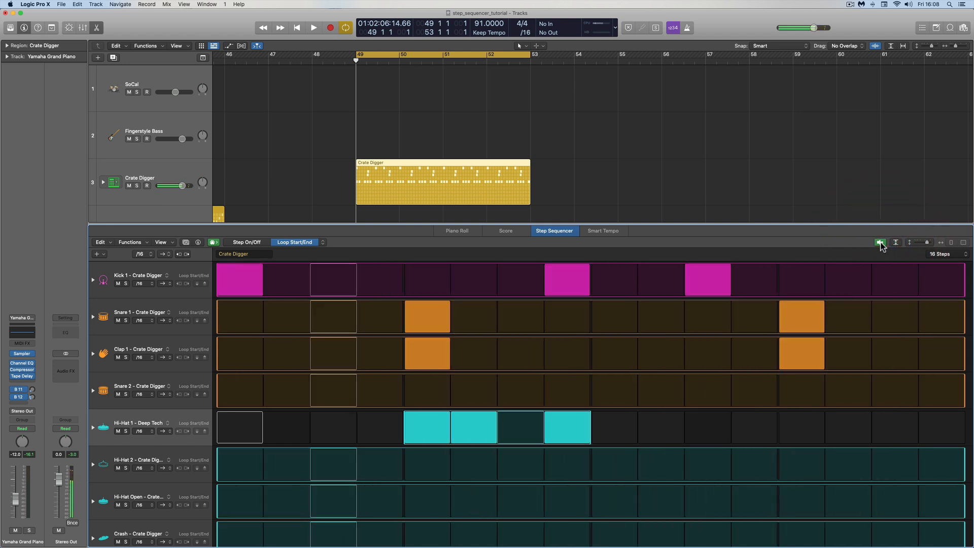
click(880, 244)
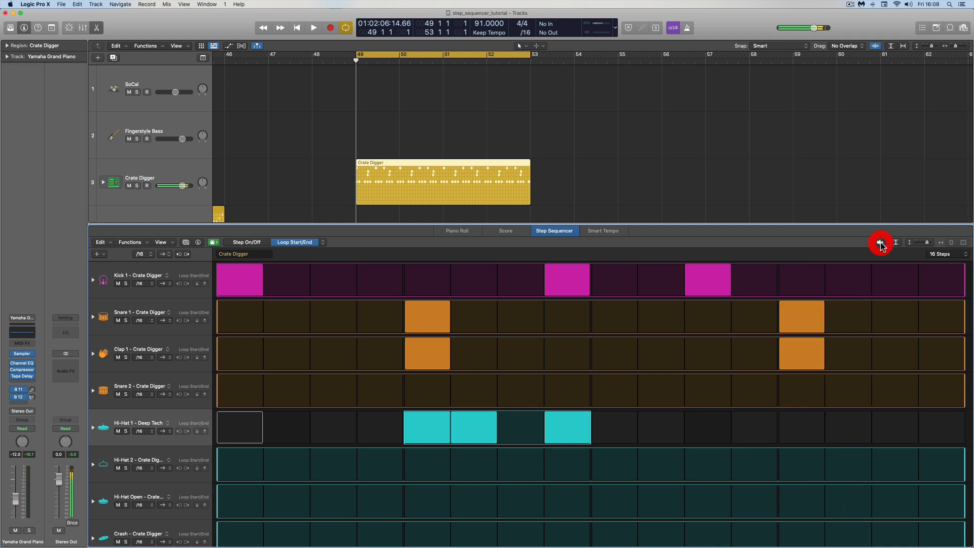
Extend the Hi-Hat 1 row's loop back to the full range of steps 1 through 16.
drag(403, 428, 235, 428)
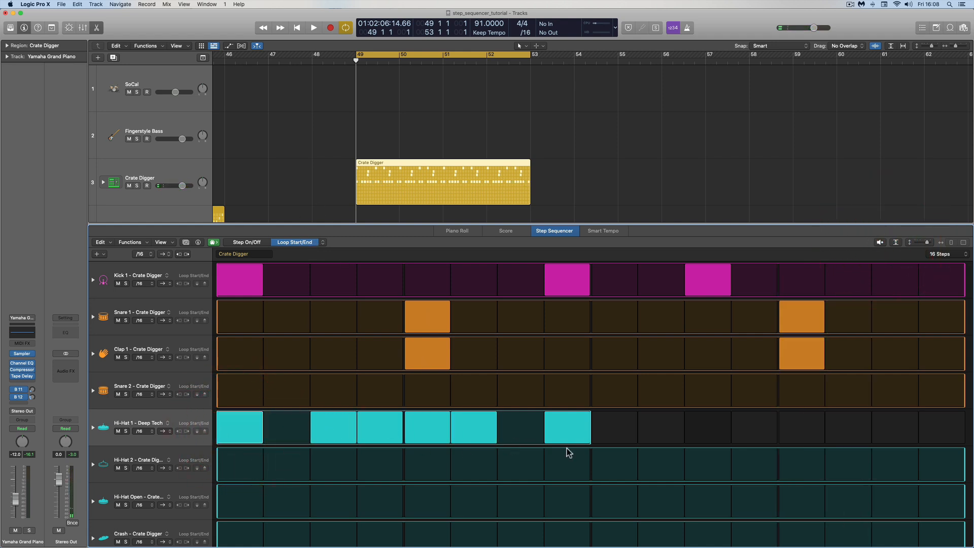
drag(592, 426, 947, 424)
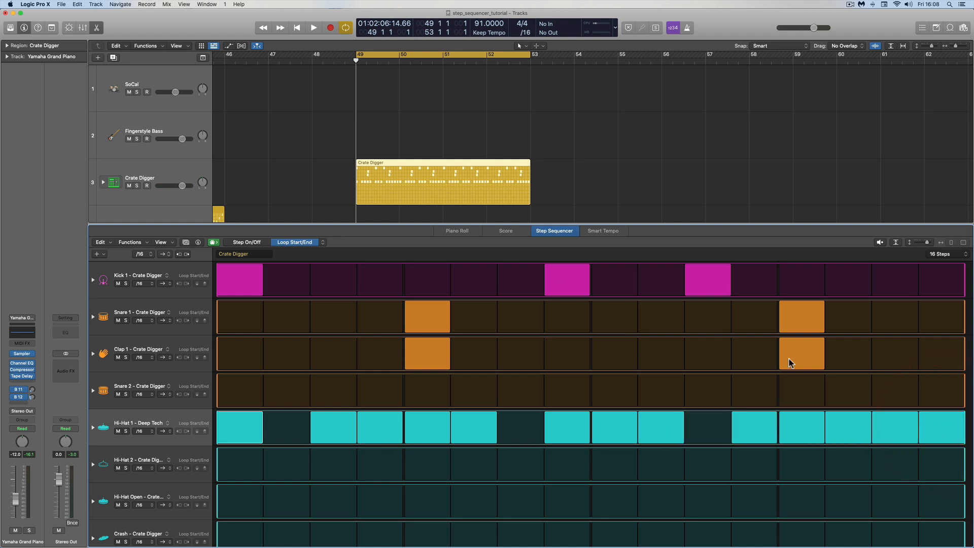
scroll(965, 431, down, 1)
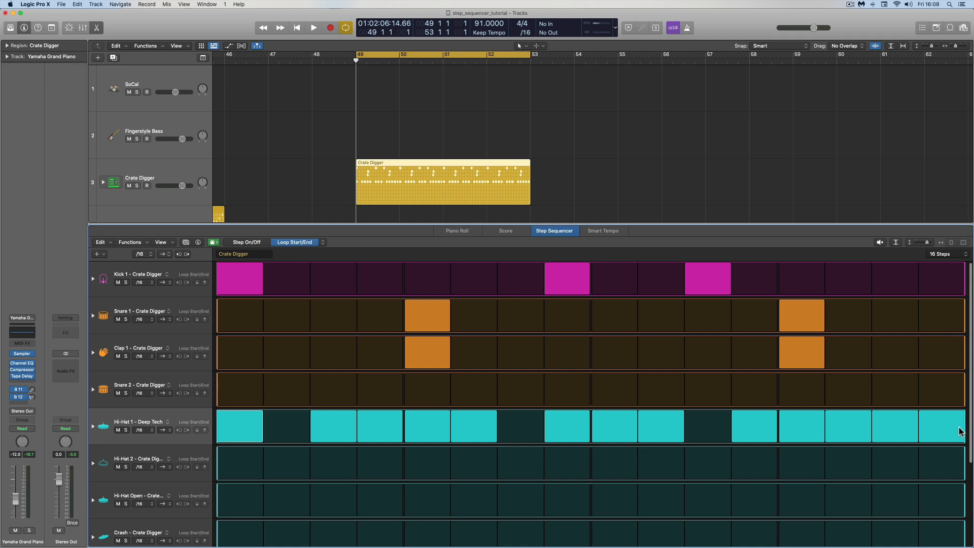
Set the Crate Digger pattern length to 64 steps and end the Hi-Hat 1 row's loop at step 16.
click(917, 427)
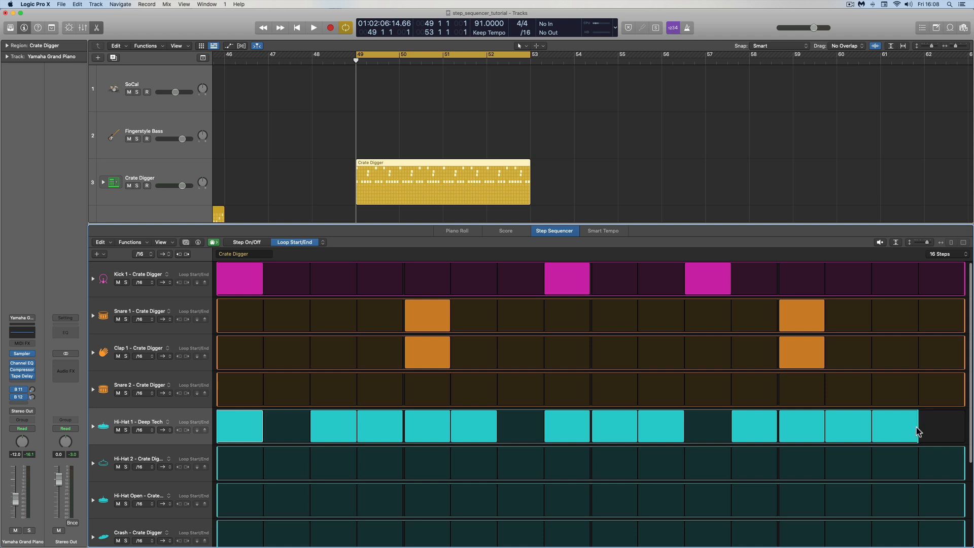
click(965, 255)
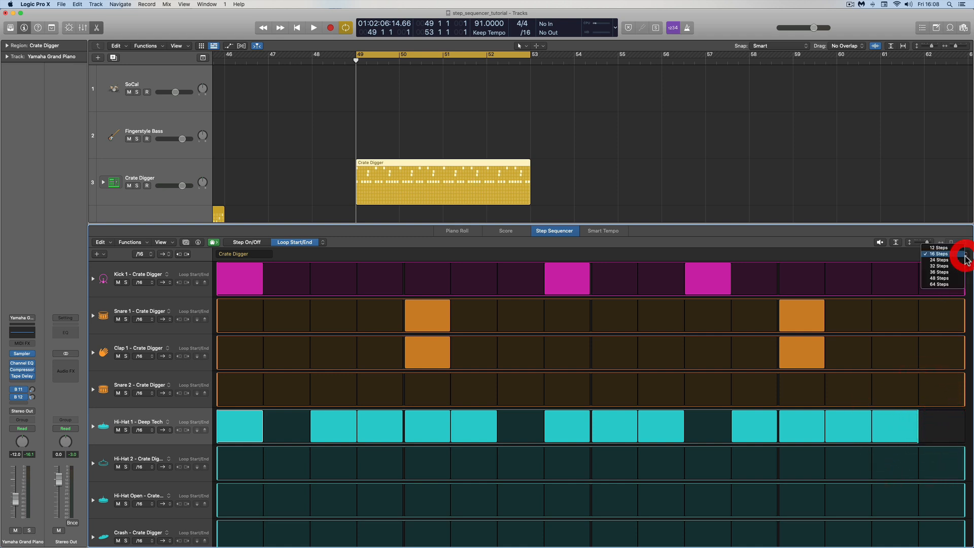
click(946, 285)
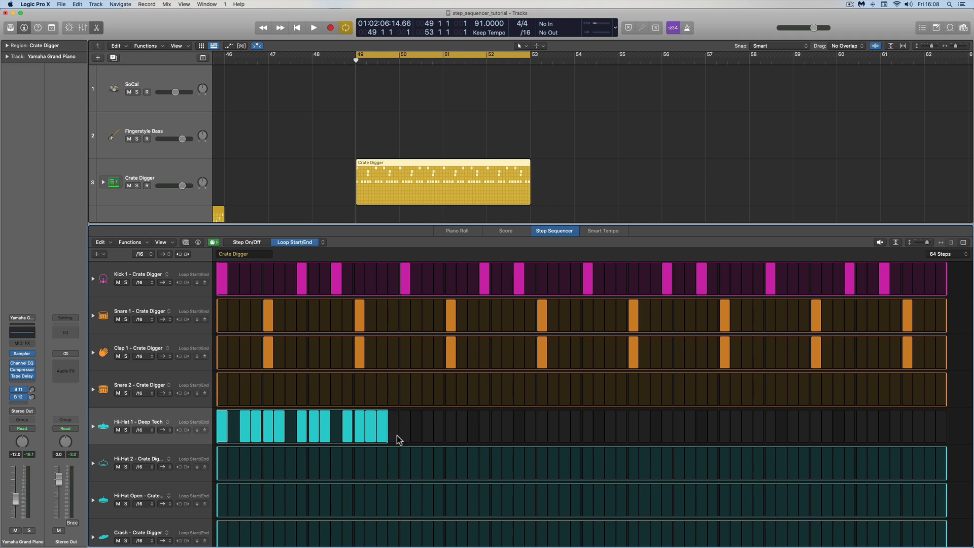
click(955, 255)
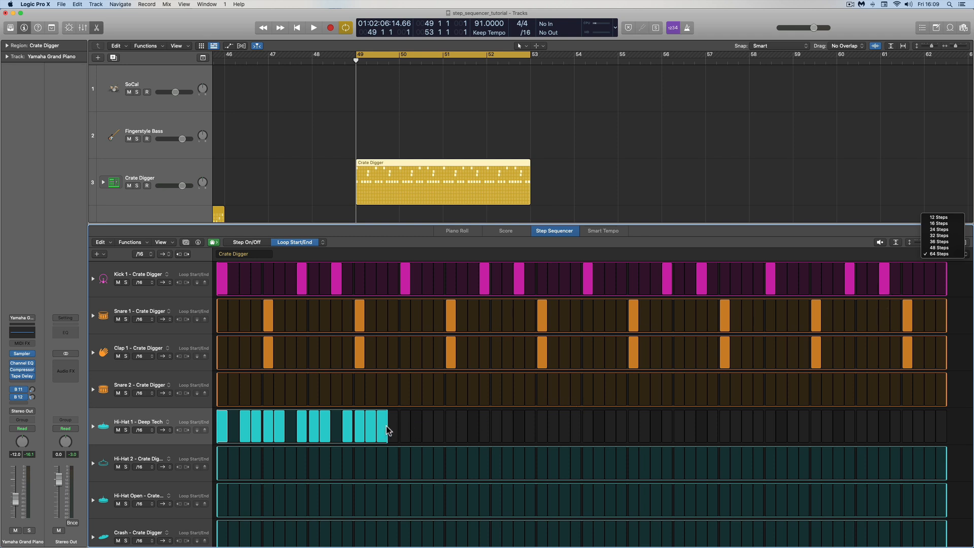
key(Escape)
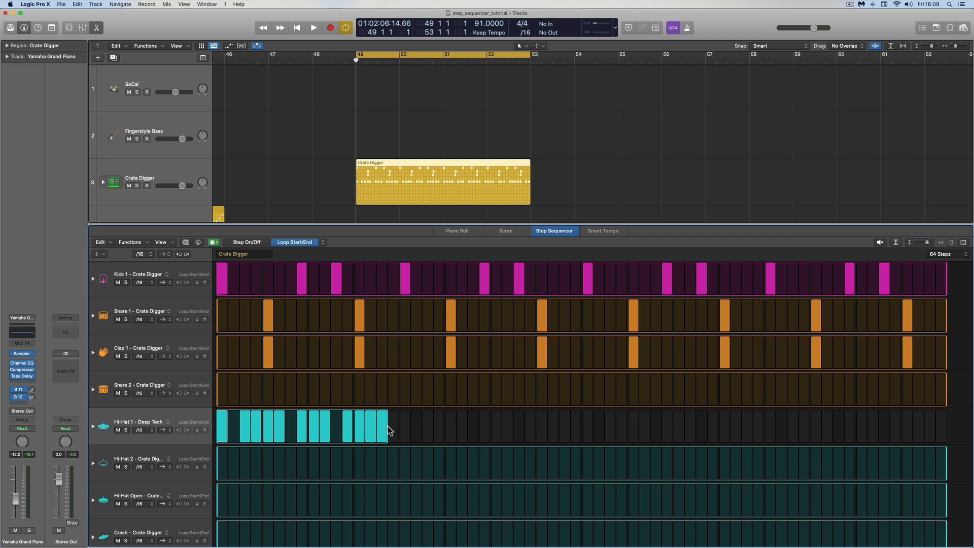
click(398, 427)
In Step On/Off editing, add Kick 1 hits on steps 30, 44 and 63 and play the pattern.
click(553, 286)
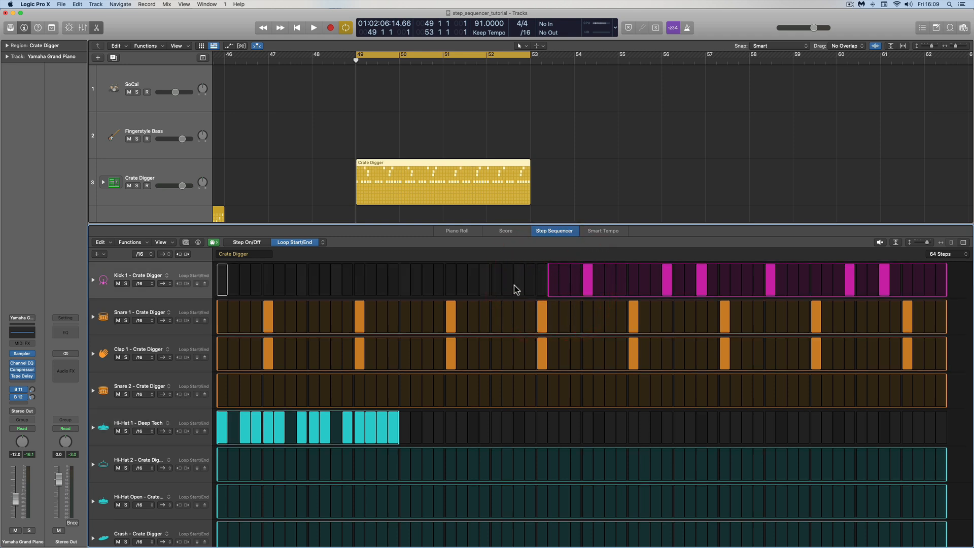
key(super+z)
click(255, 242)
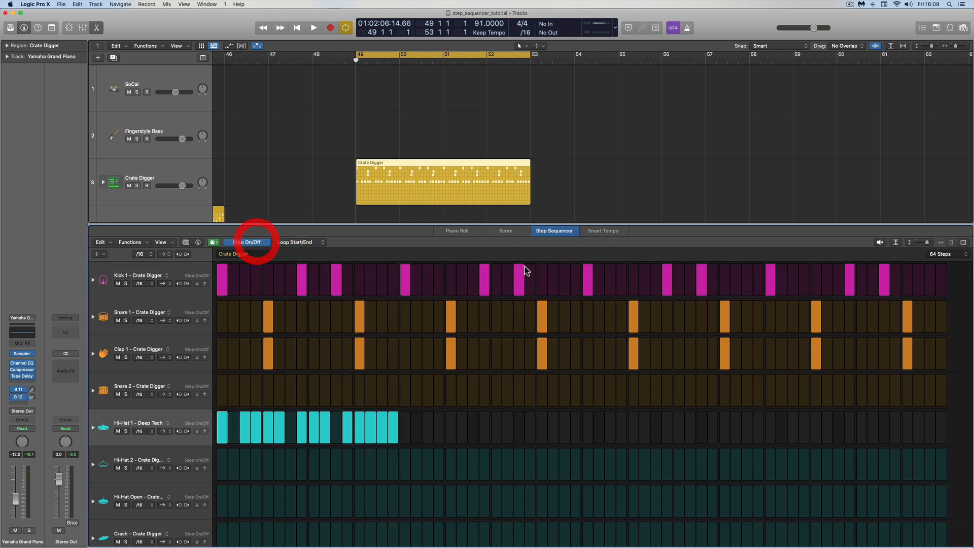
click(554, 284)
click(713, 284)
click(919, 284)
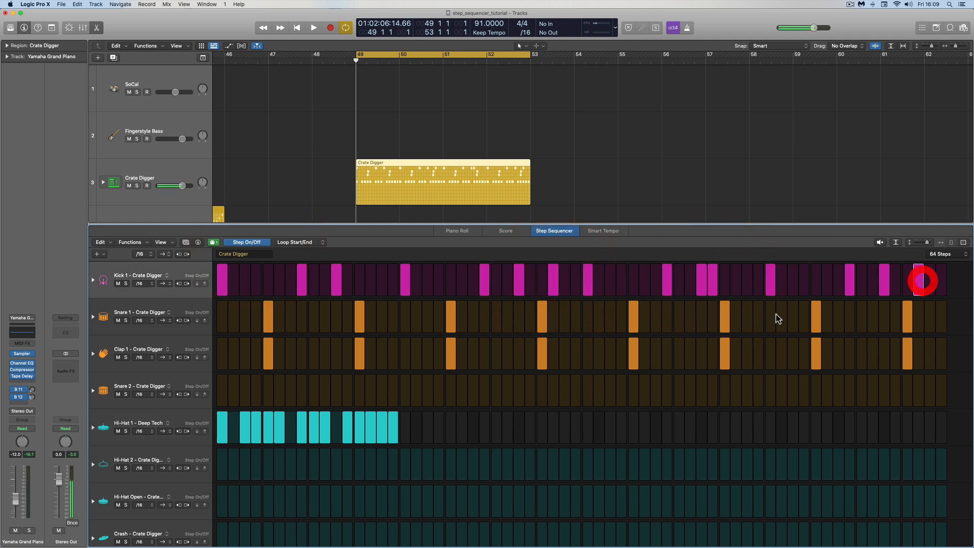
click(918, 284)
click(930, 283)
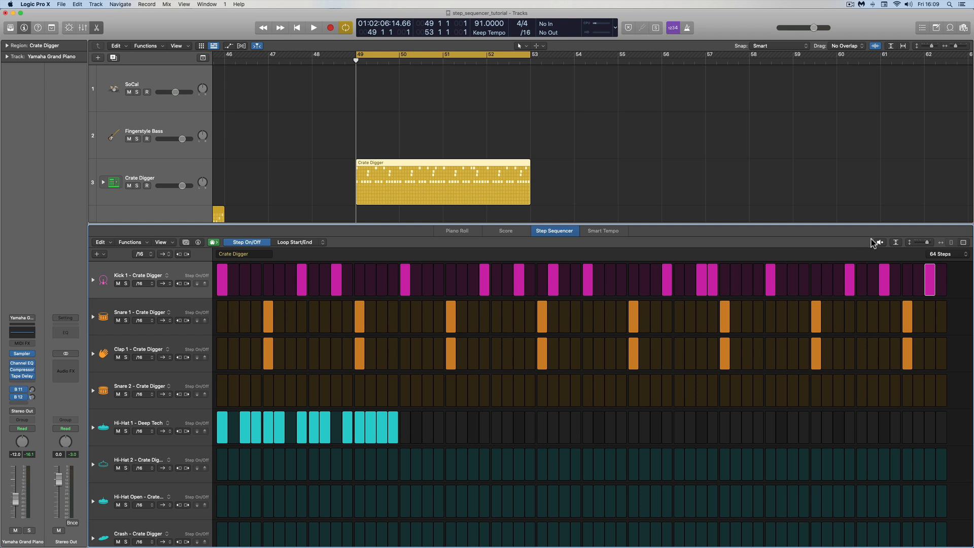
key(space)
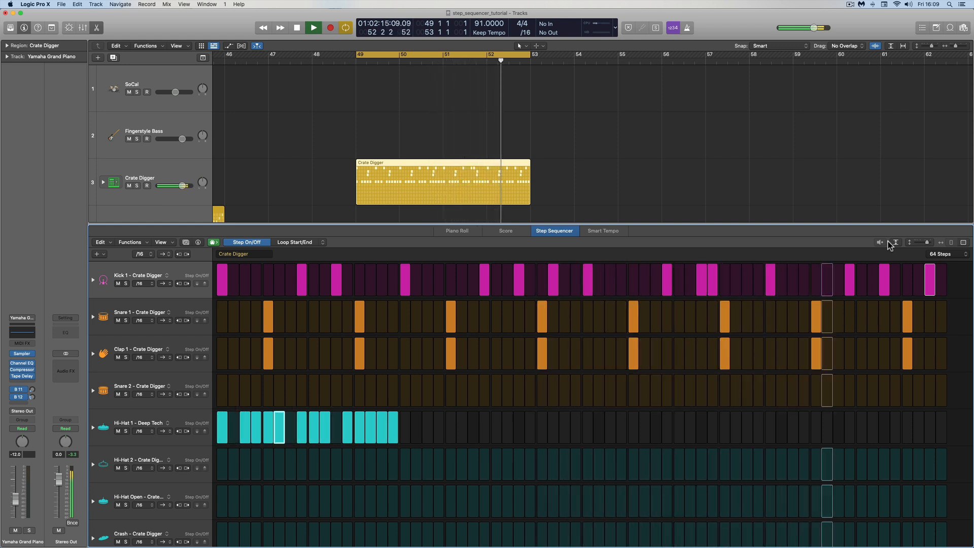
key(space)
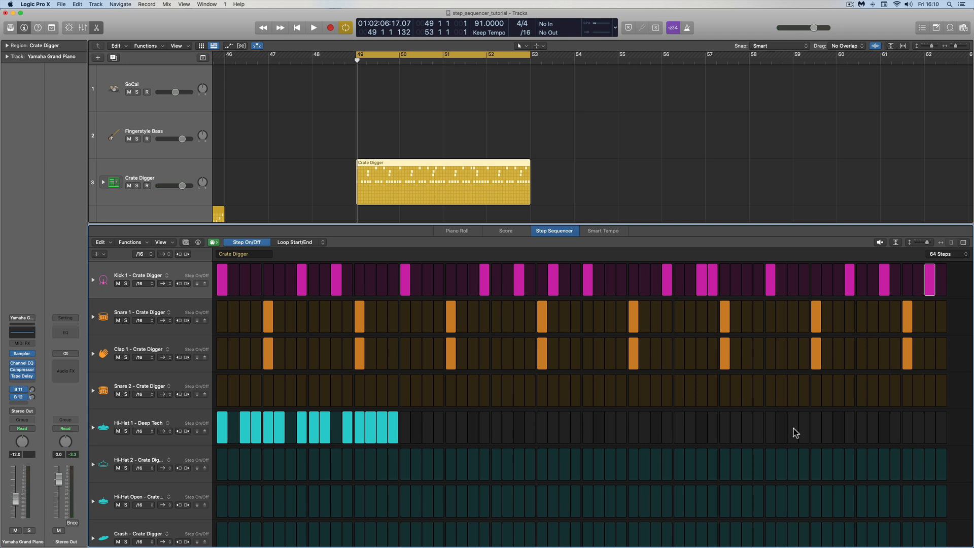
Display the pattern at 16 steps per page, view the other pages and return to the first one.
click(964, 244)
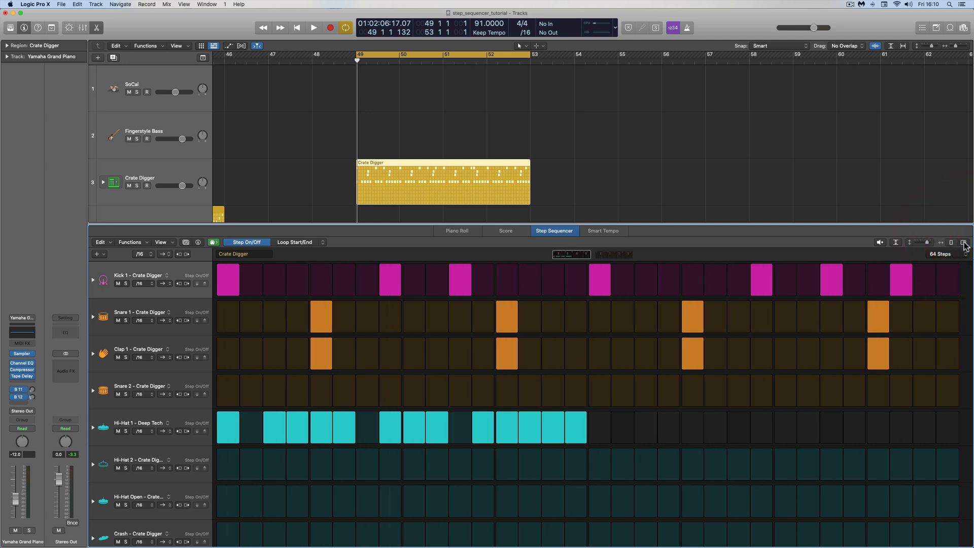
click(964, 244)
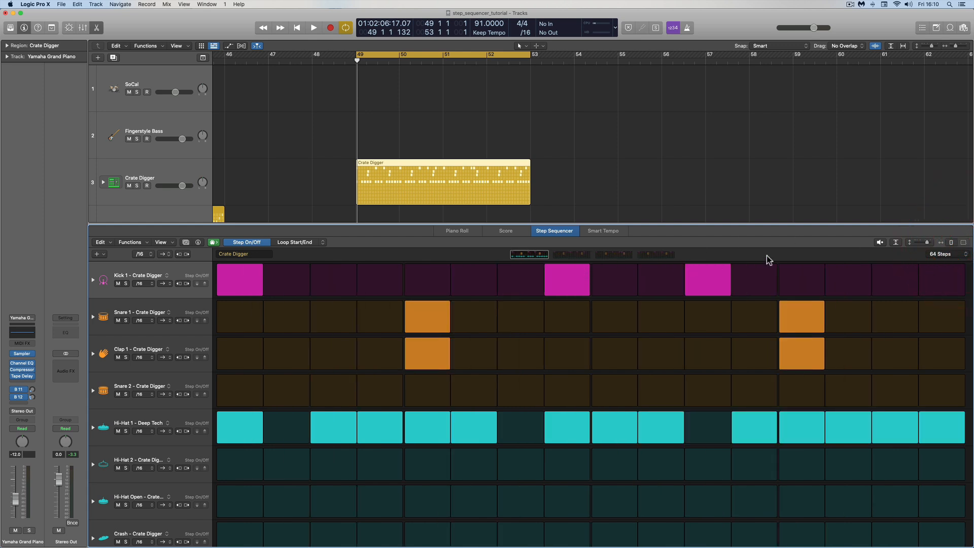
click(530, 255)
click(559, 255)
click(611, 255)
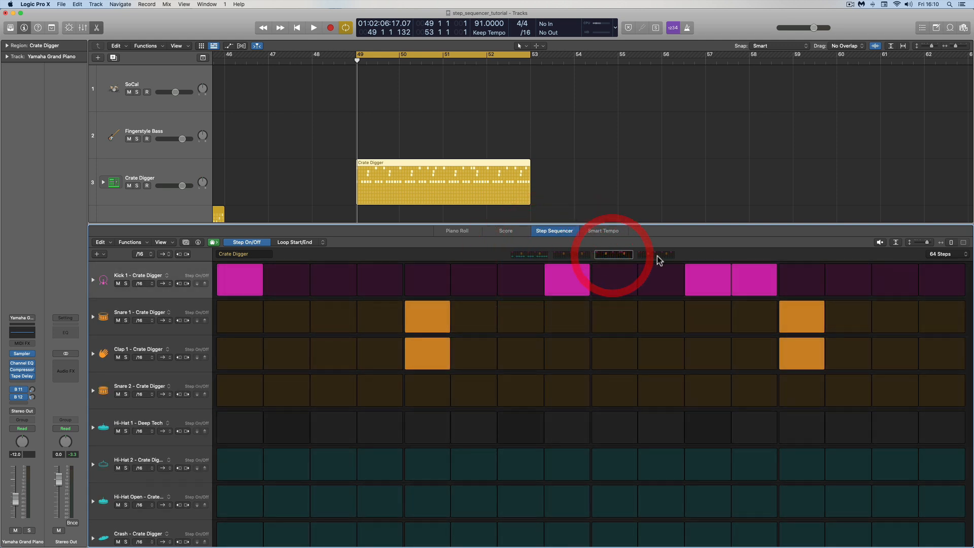
click(656, 256)
click(538, 256)
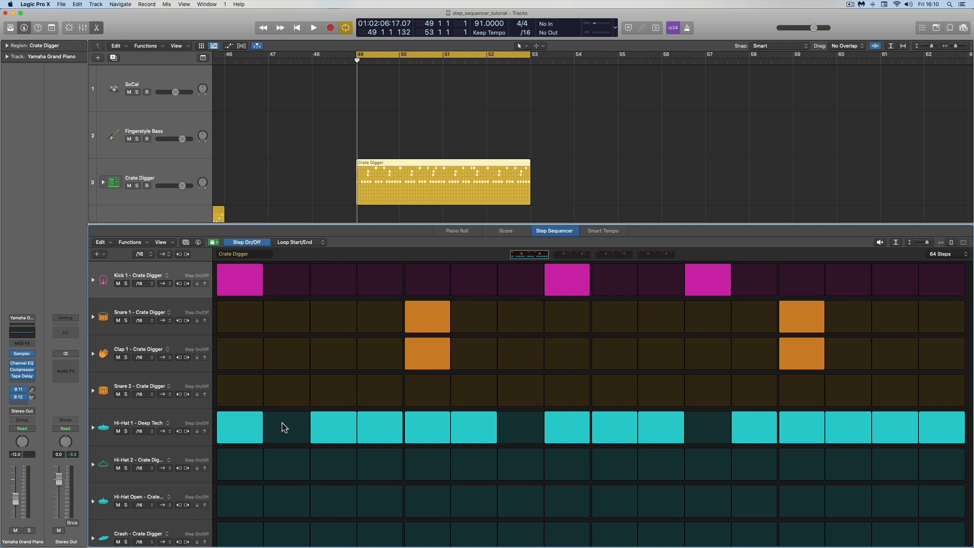
During playback, turn on Hi-Hat 1 step 11 and set Note Repeat to 2 on steps 9 and 15 of that row.
key(space)
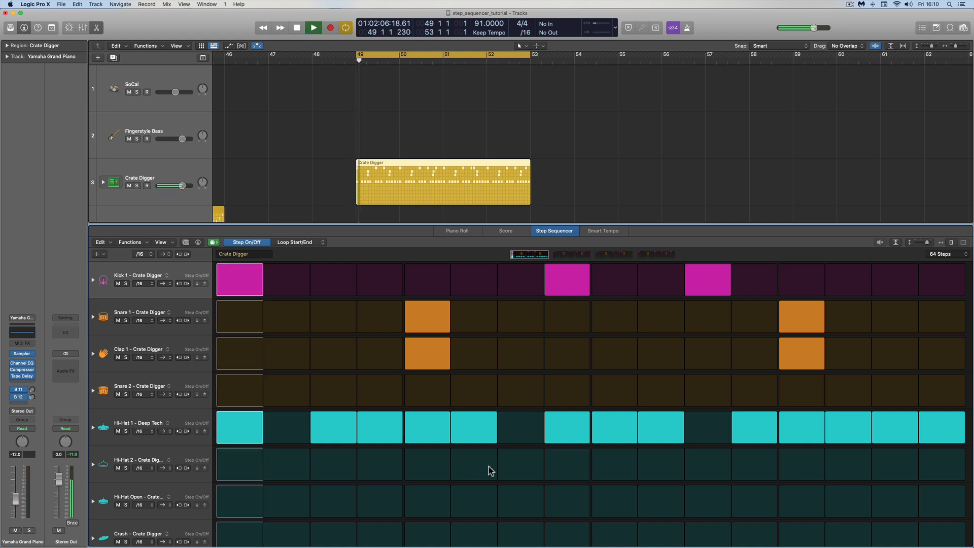
click(706, 431)
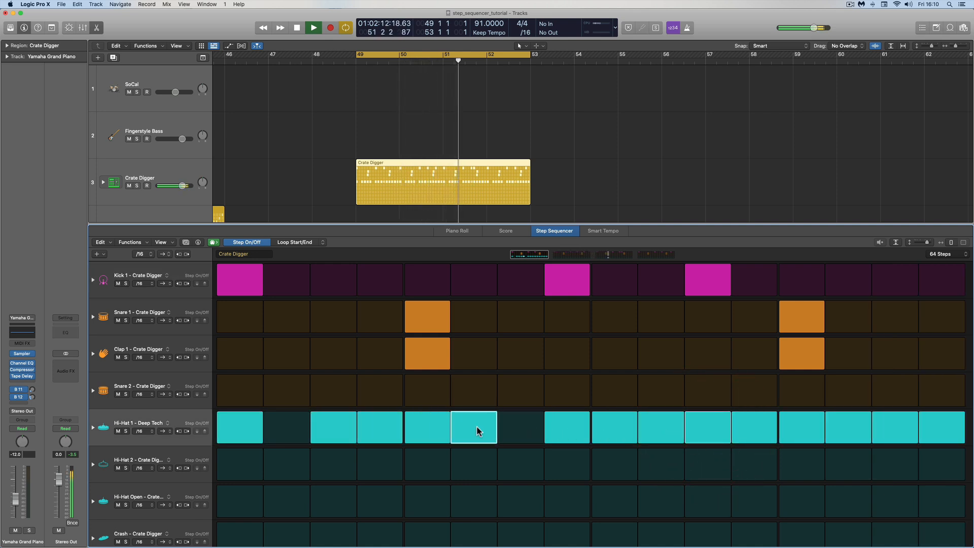
click(314, 245)
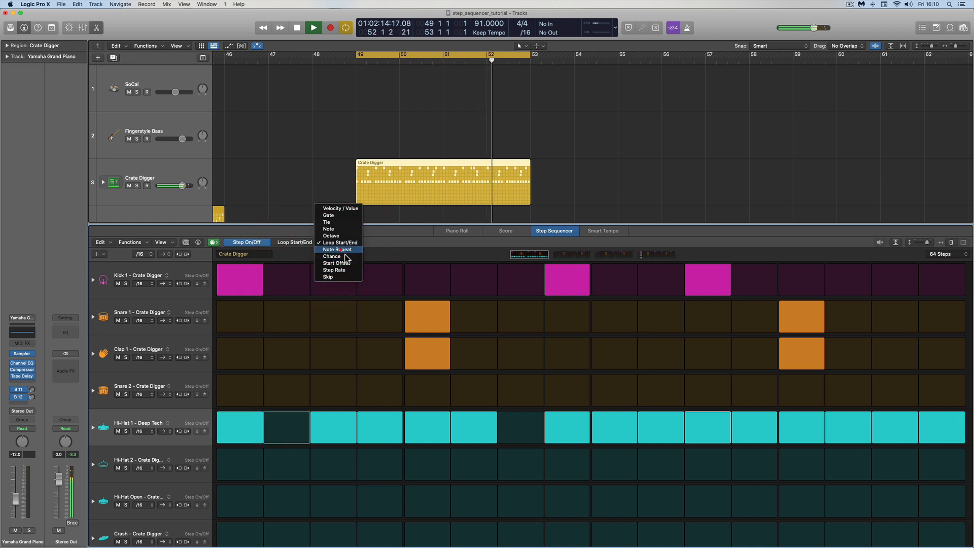
click(336, 249)
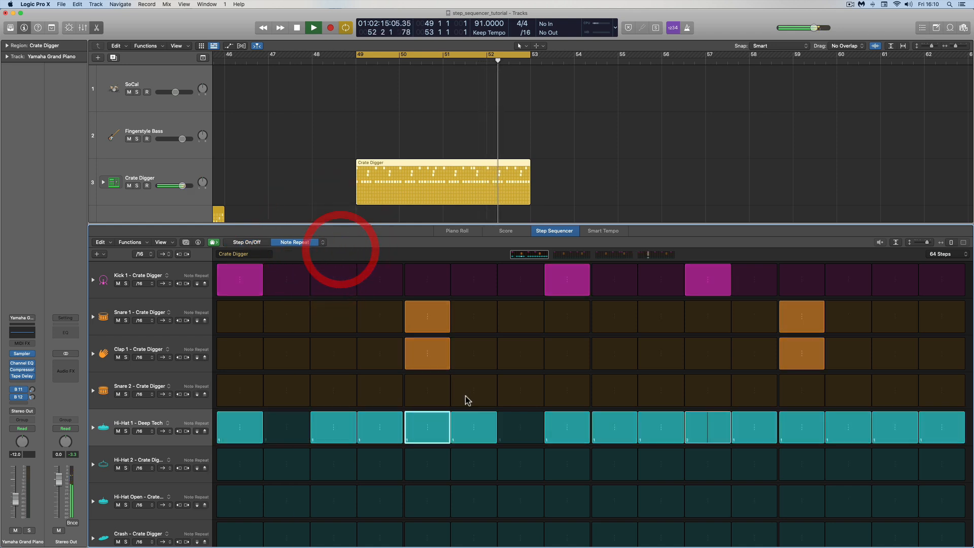
click(616, 438)
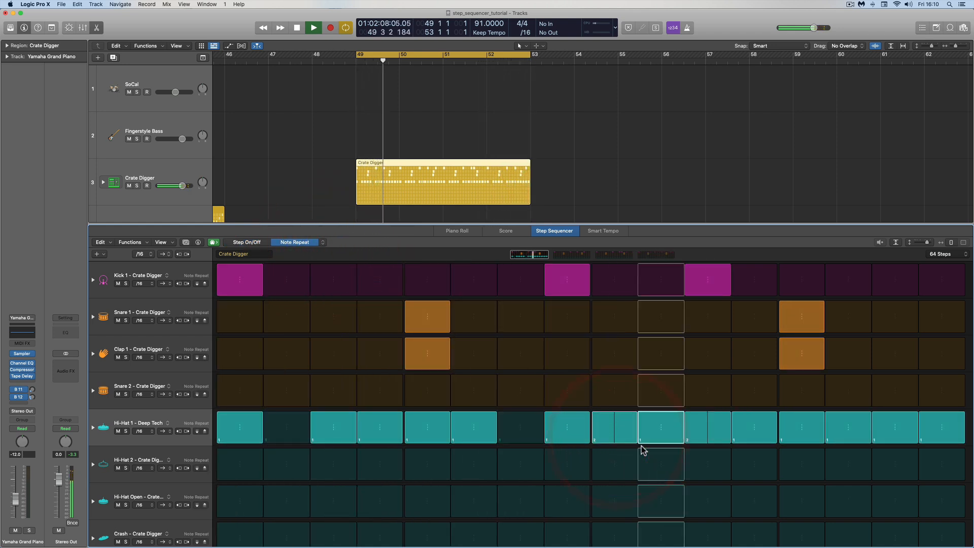
click(893, 442)
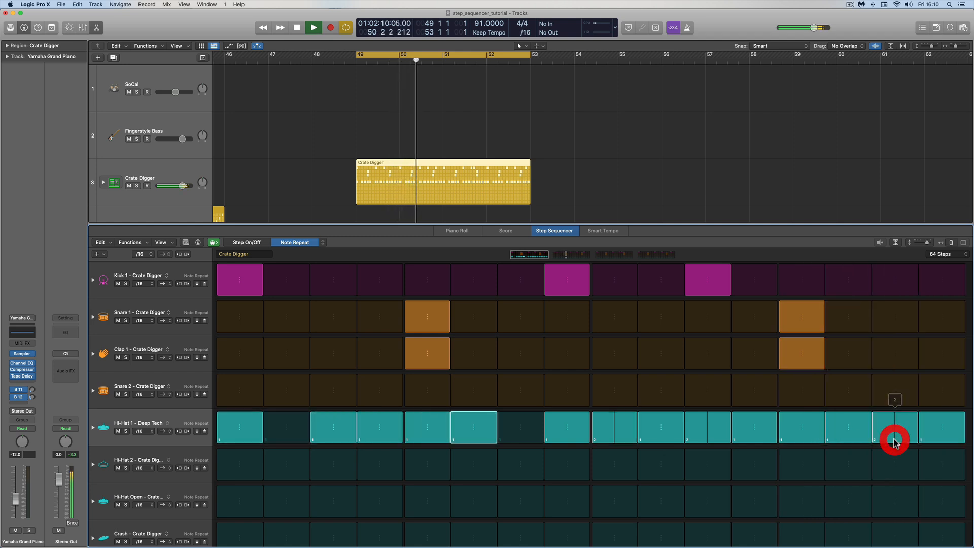
Raise the note repeats on Hi-Hat 1 steps 3, 4 and 5, with 8 repeats on step 3, and stop playback.
drag(333, 443, 339, 427)
drag(387, 448, 383, 427)
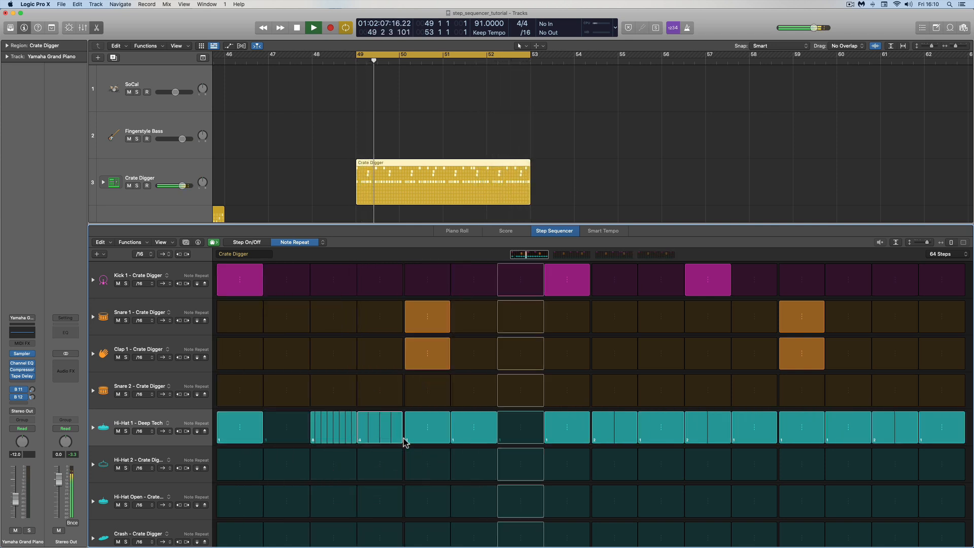
drag(473, 443, 429, 438)
key(space)
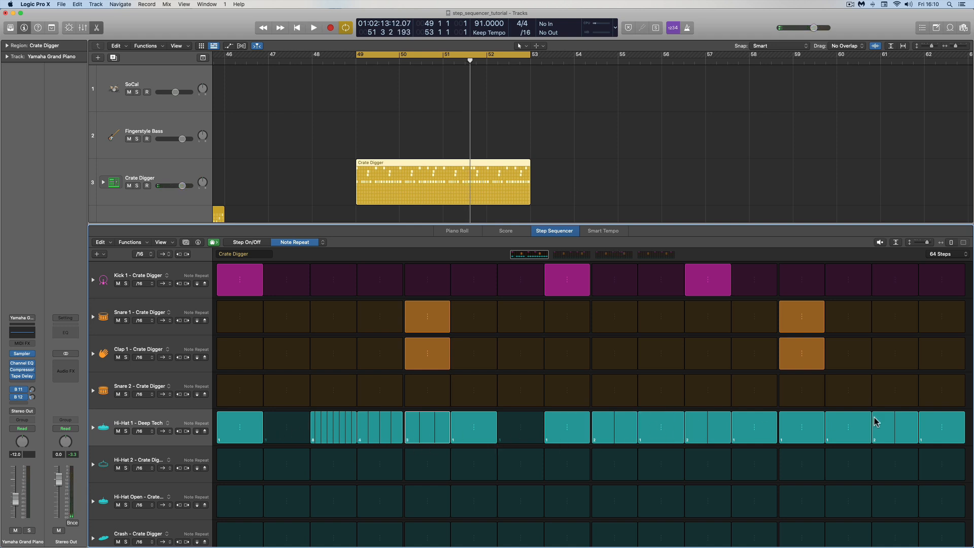
Display all 64 steps on a single page and preview the pattern with the hi-hat repeats.
click(951, 243)
click(951, 243)
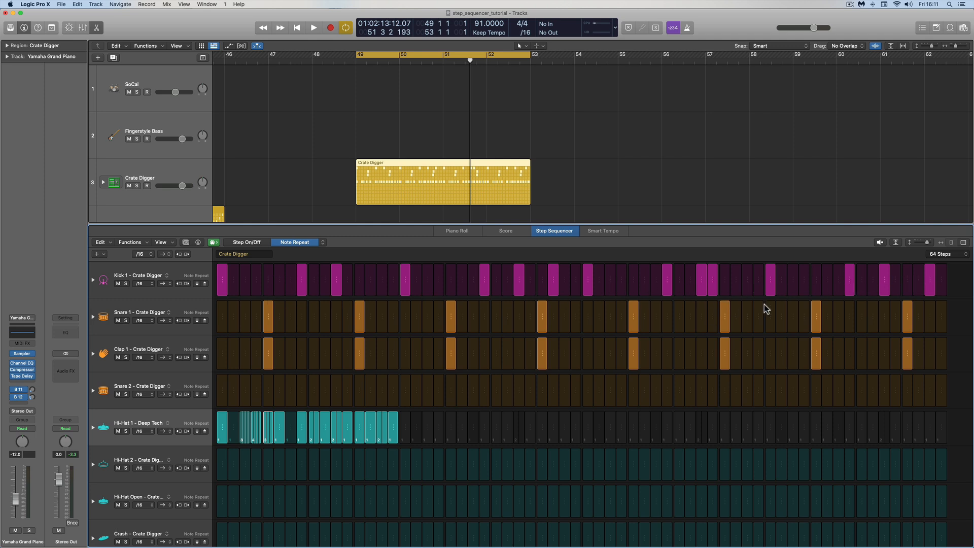
click(880, 242)
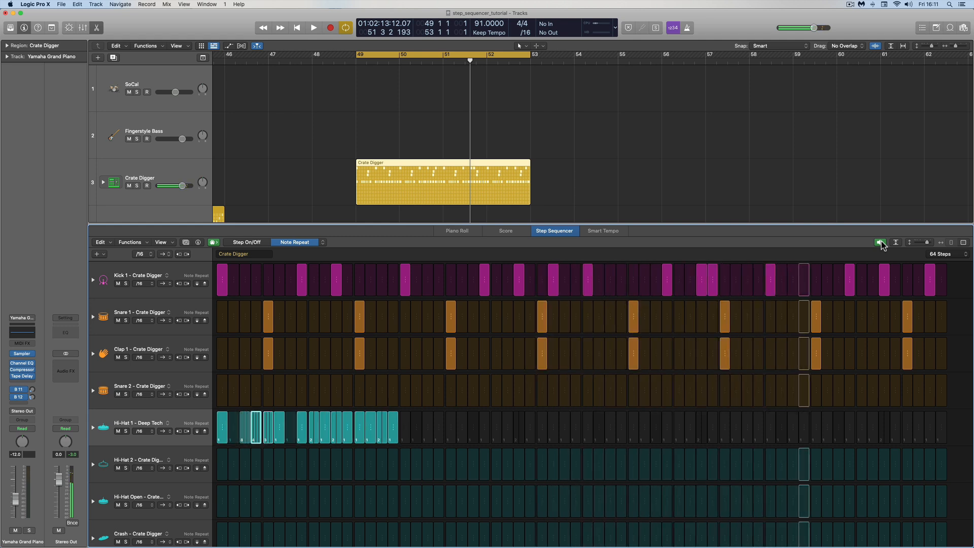
key(space)
key(space)
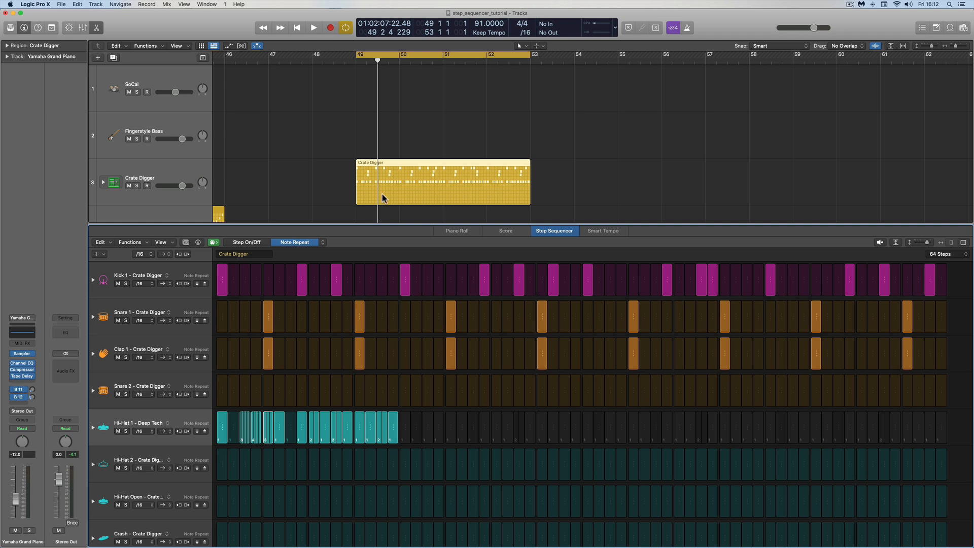
Place the playhead at bar 56 and return the Step Sequencer to Step On/Off editing.
click(320, 244)
click(330, 239)
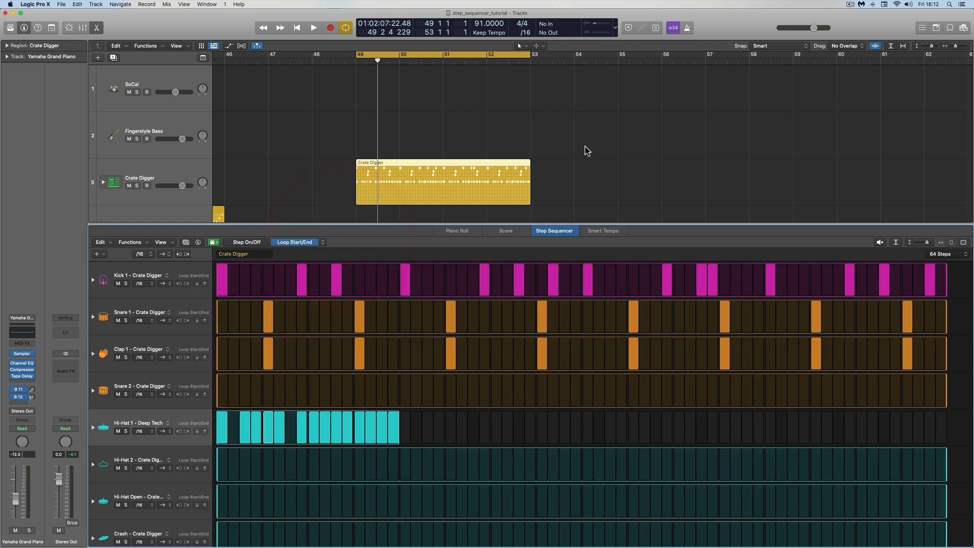
click(661, 60)
scroll(634, 116, down, 1)
scroll(634, 117, down, 1)
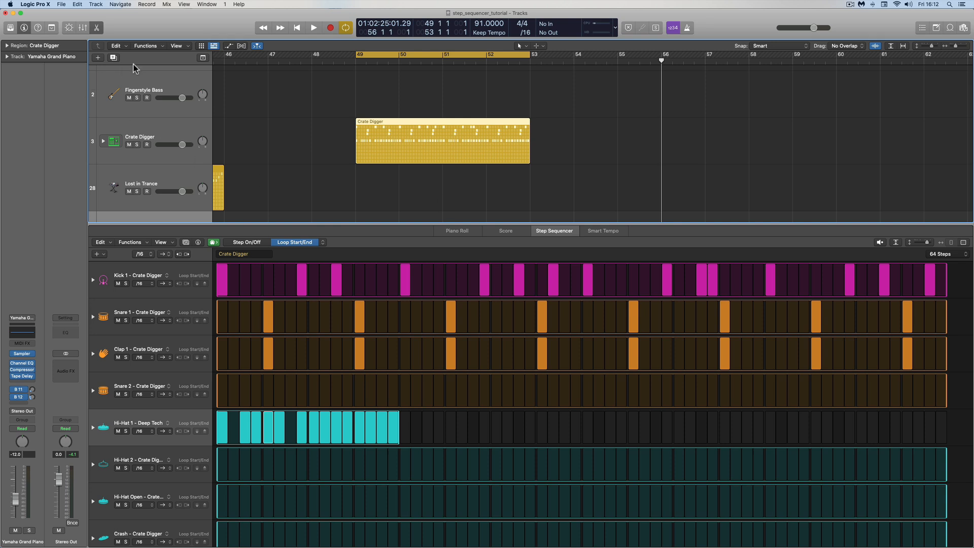
click(321, 244)
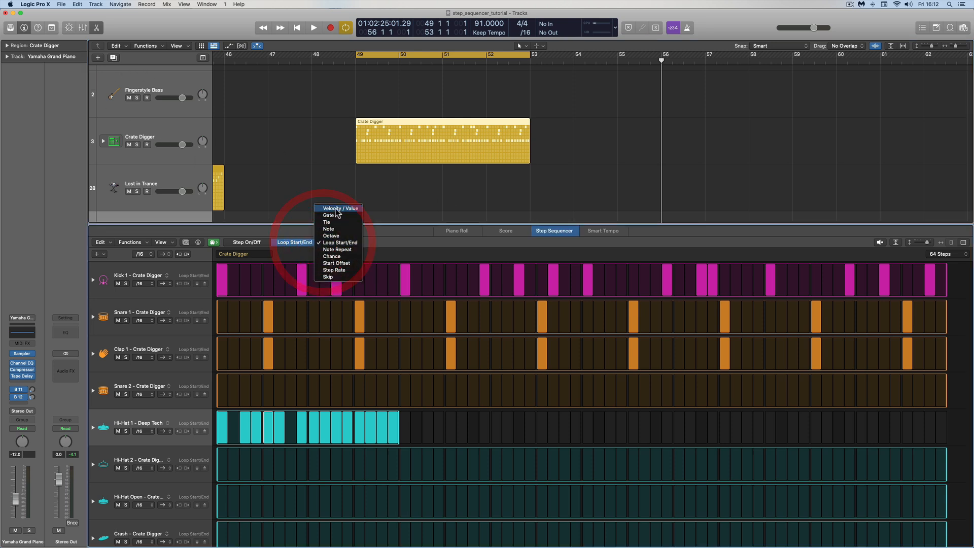
click(255, 243)
click(247, 243)
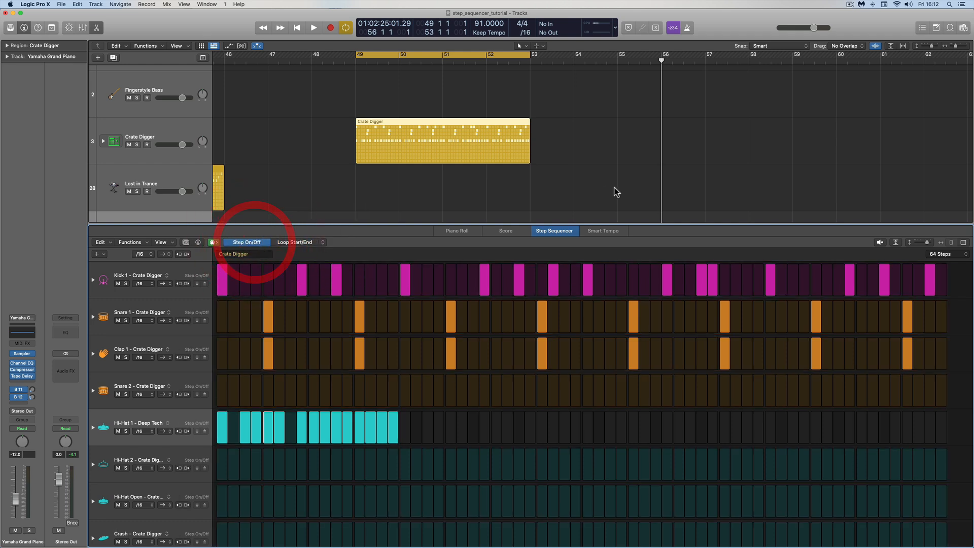
Create an empty pattern region at bar 56 on the Yamaha Grand Piano track.
scroll(611, 188, down, 3)
scroll(609, 189, down, 1)
scroll(611, 189, right, 2)
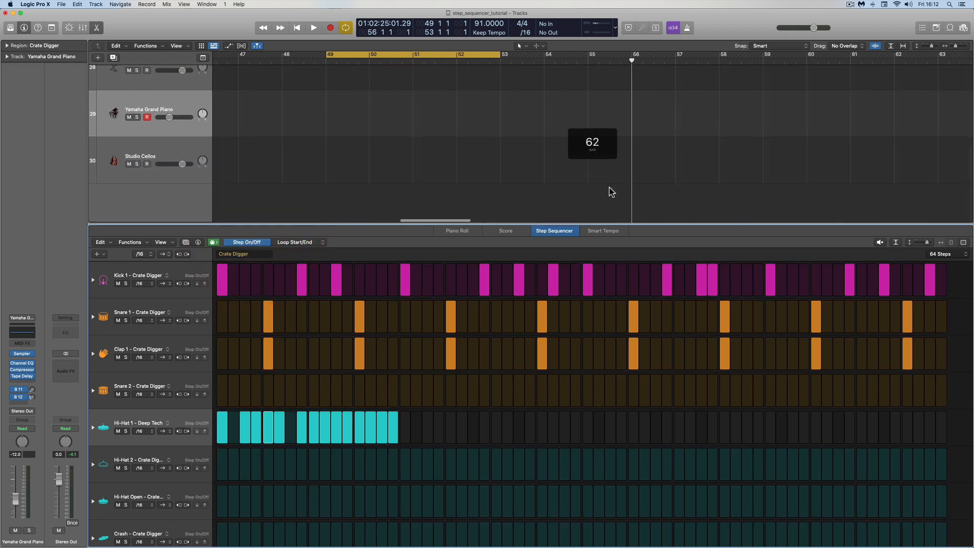
click(166, 151)
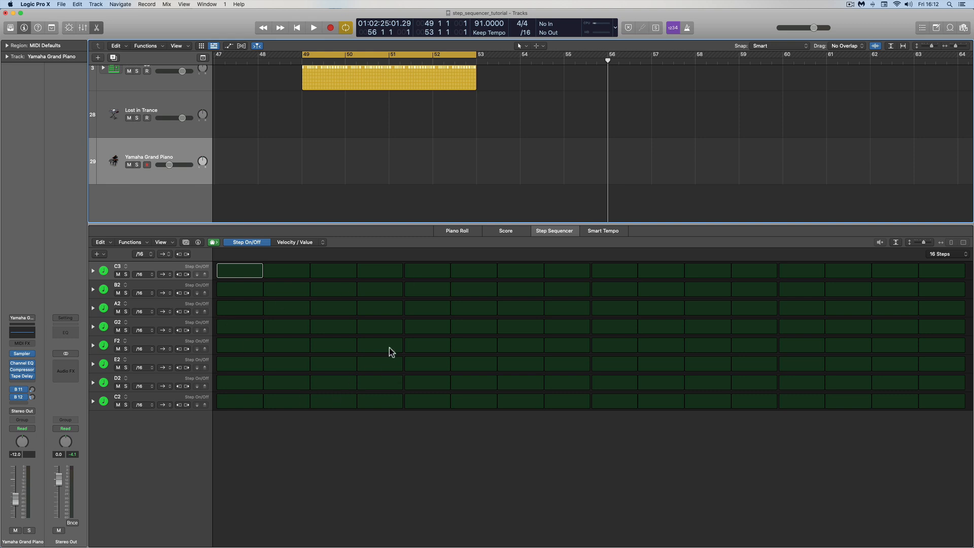
right_click(613, 162)
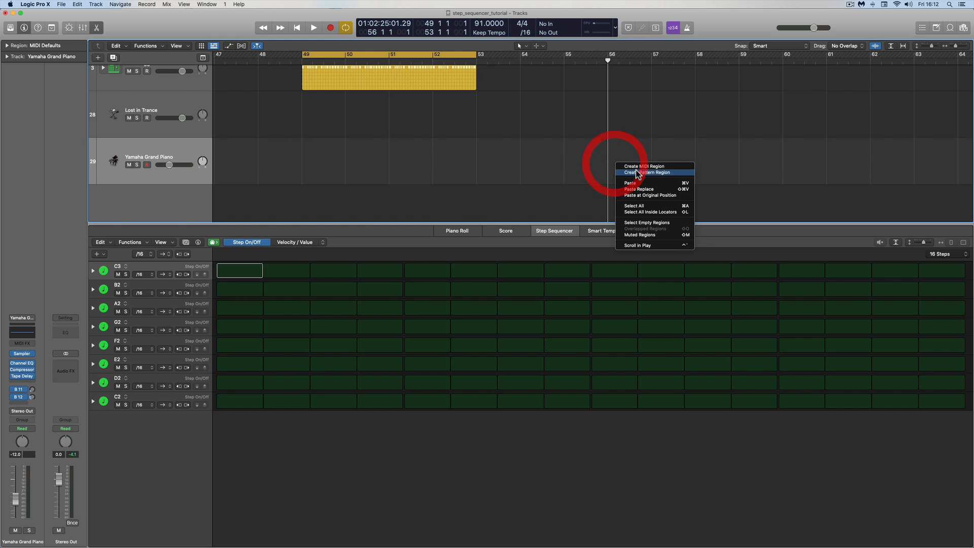
click(634, 169)
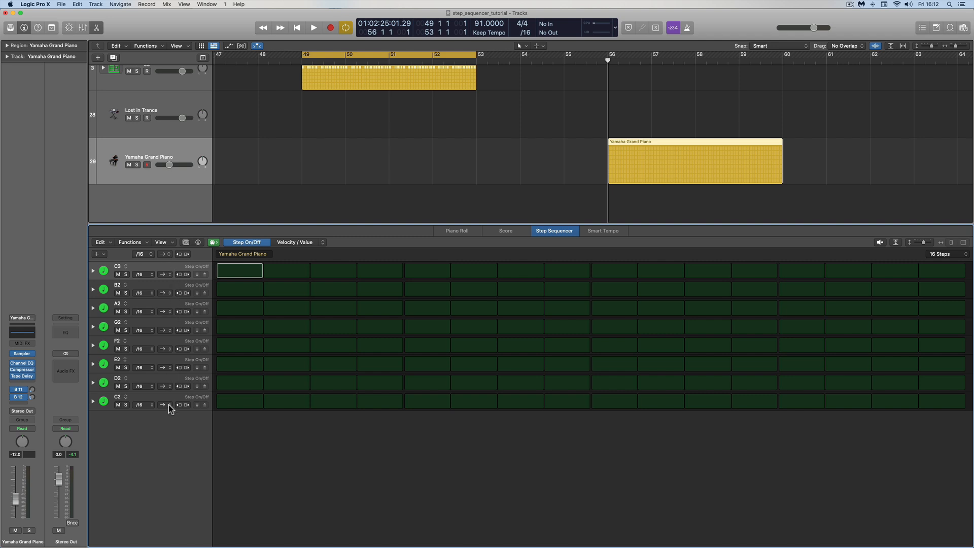
Change the C2 row of the piano pattern to a Melodic row.
click(125, 399)
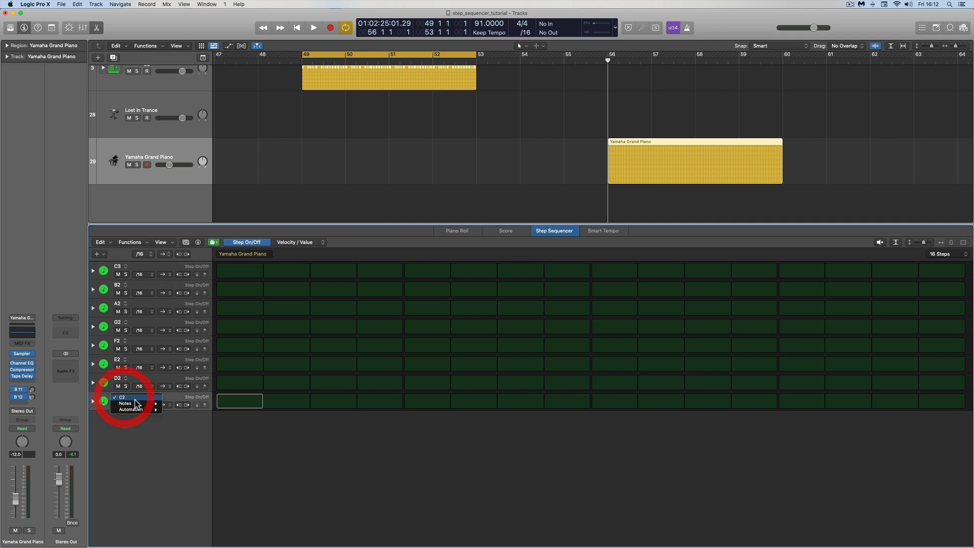
mouse_move(134, 405)
click(180, 403)
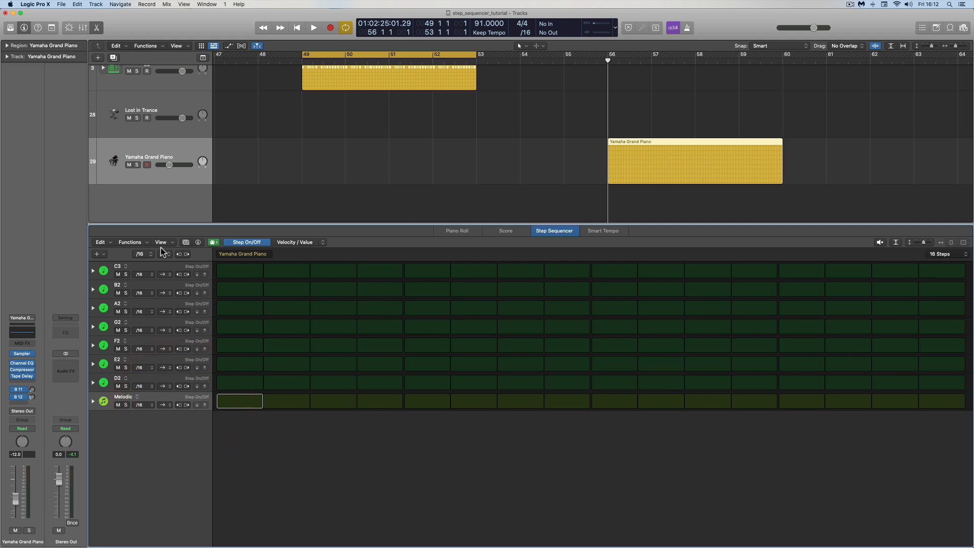
Load the Major scale template from the pattern browser into the Yamaha Grand Piano pattern.
click(185, 242)
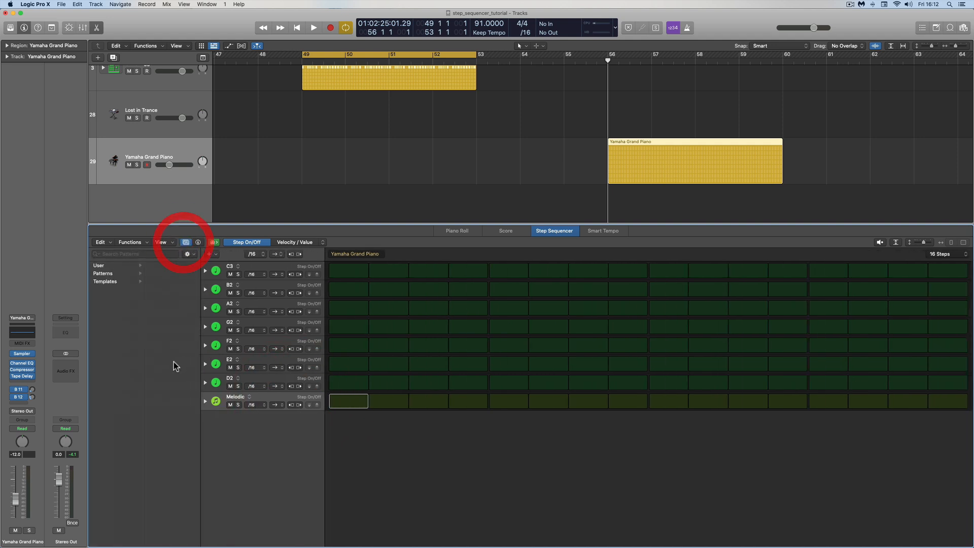
click(110, 282)
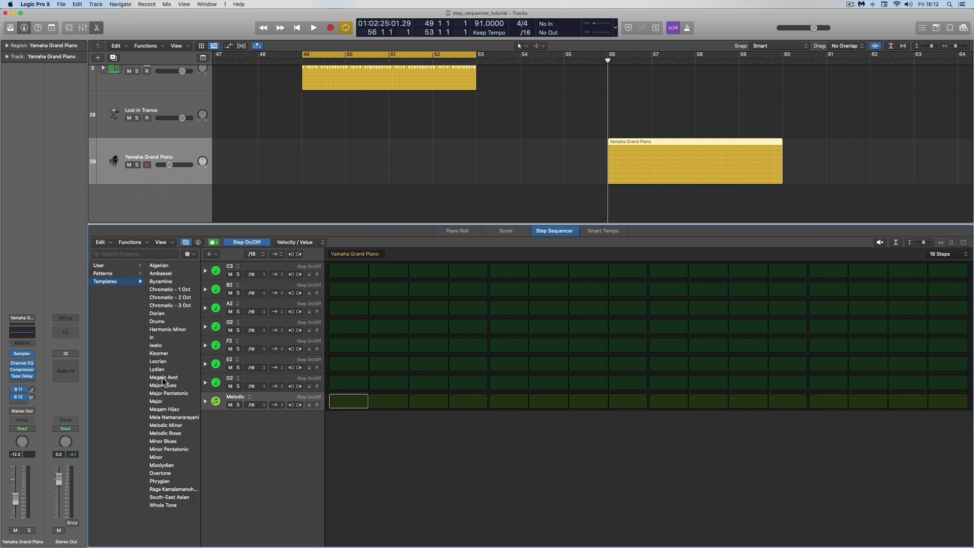
click(160, 402)
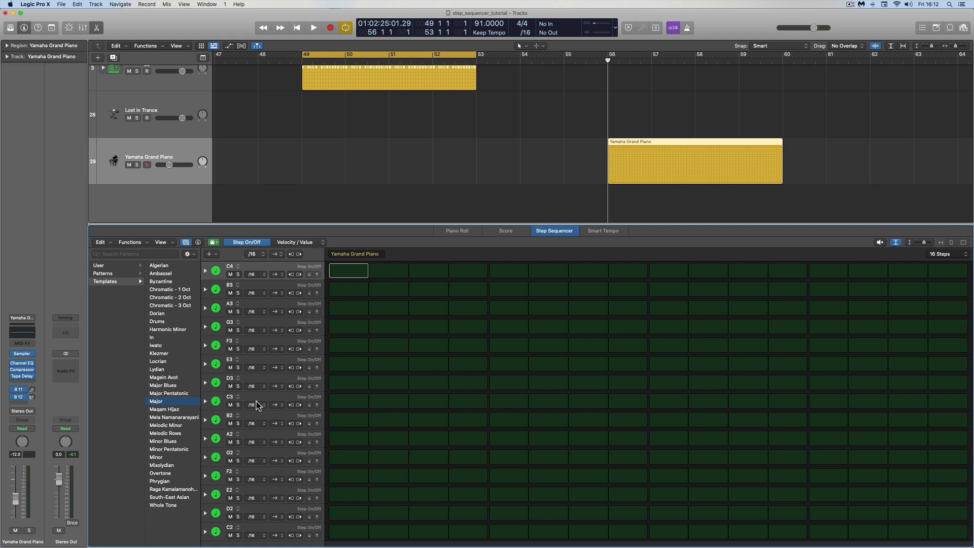
Reassign the template's lowest row, C2, to Melodic notes.
click(238, 528)
mouse_move(237, 534)
click(291, 468)
click(236, 528)
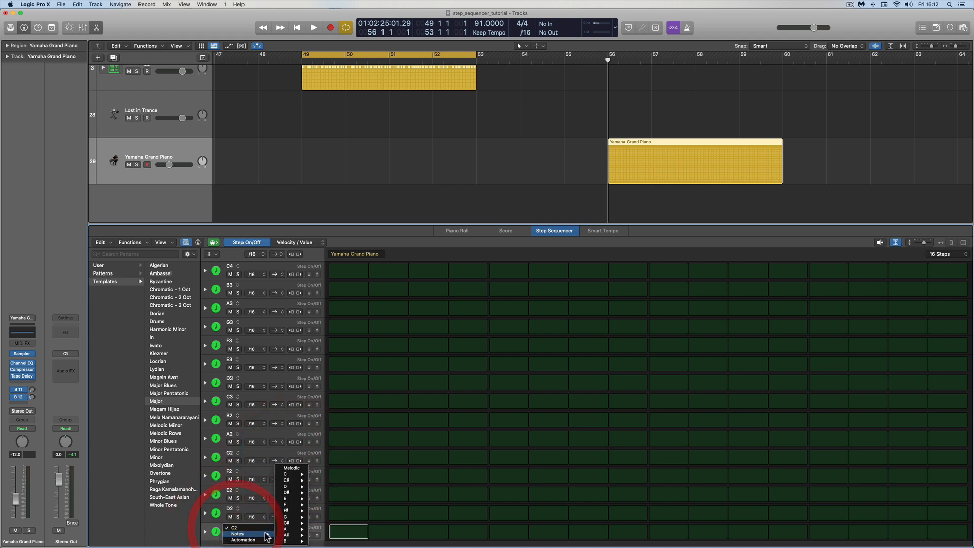
click(291, 467)
Hide the pattern browser and shorten the Melodic row's loop so it ends after step 8.
drag(923, 243, 930, 242)
scroll(658, 379, down, 2)
scroll(657, 377, down, 15)
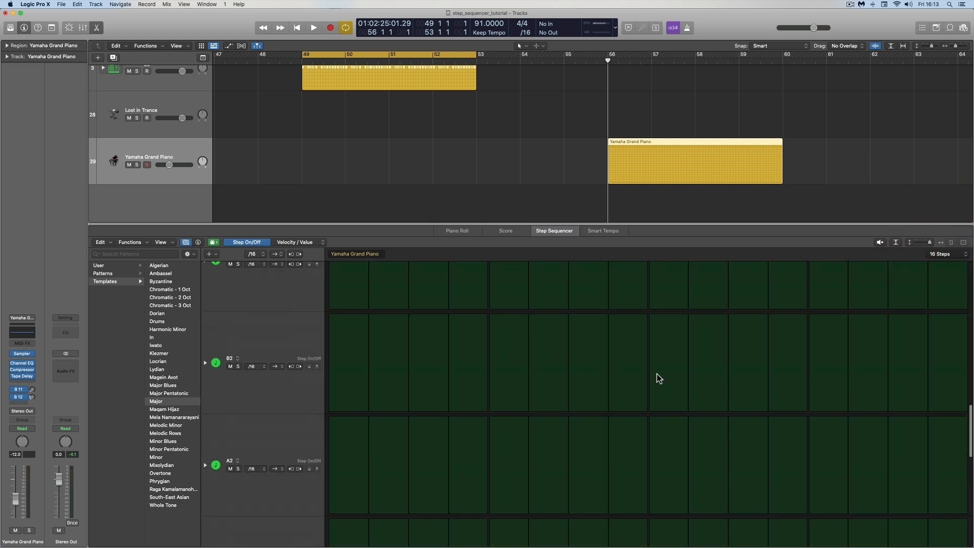
click(323, 242)
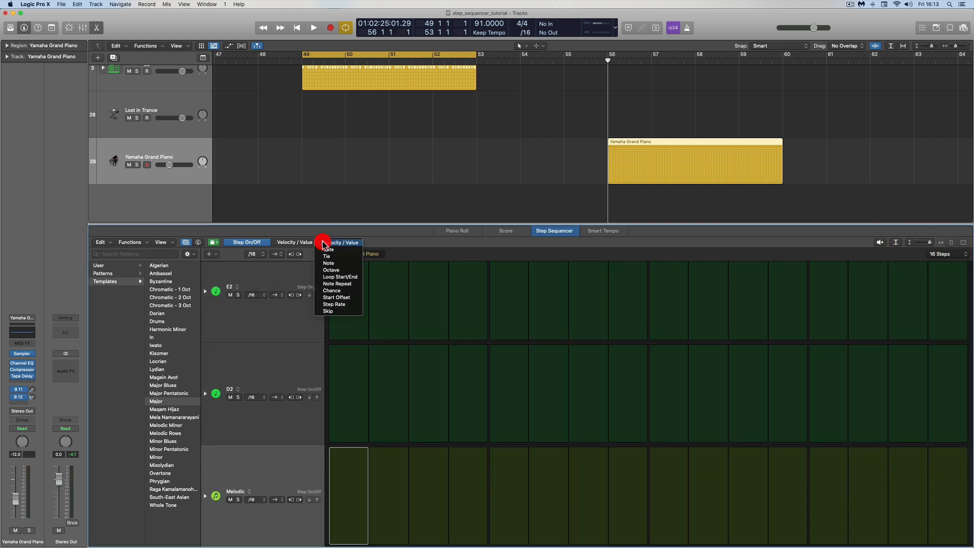
click(337, 277)
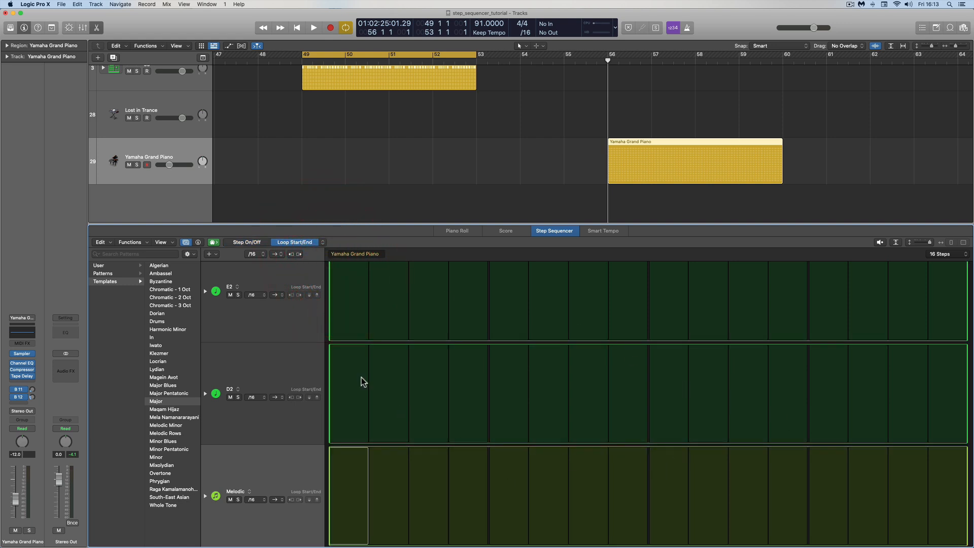
click(185, 242)
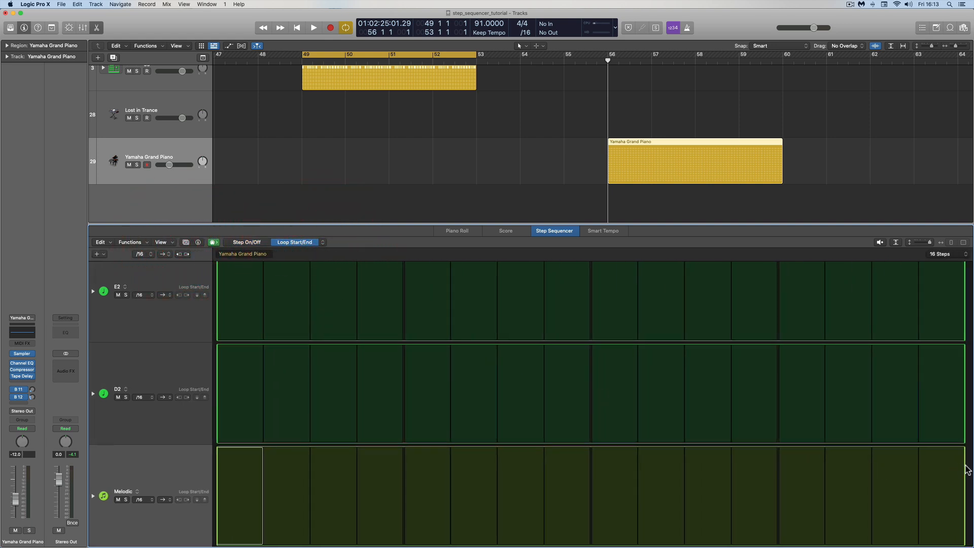
drag(955, 471, 584, 473)
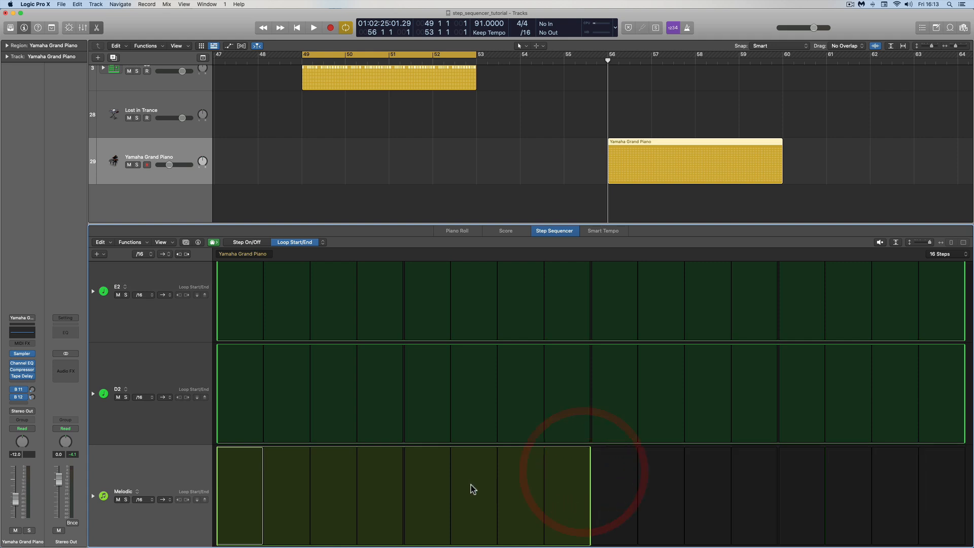
Return to Step On/Off editing and activate steps 1, 3, 5 and 7 on the Melodic row.
click(243, 242)
click(239, 481)
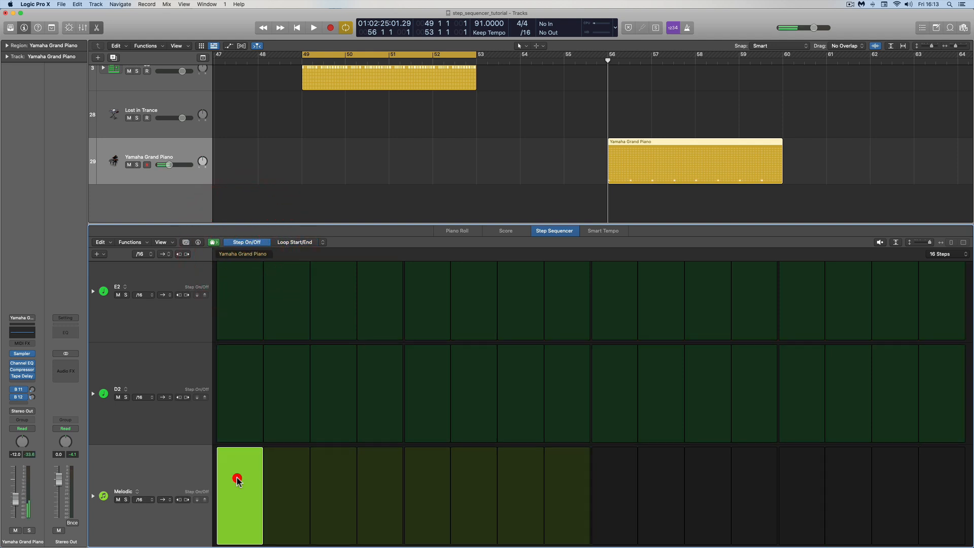
click(337, 479)
click(425, 477)
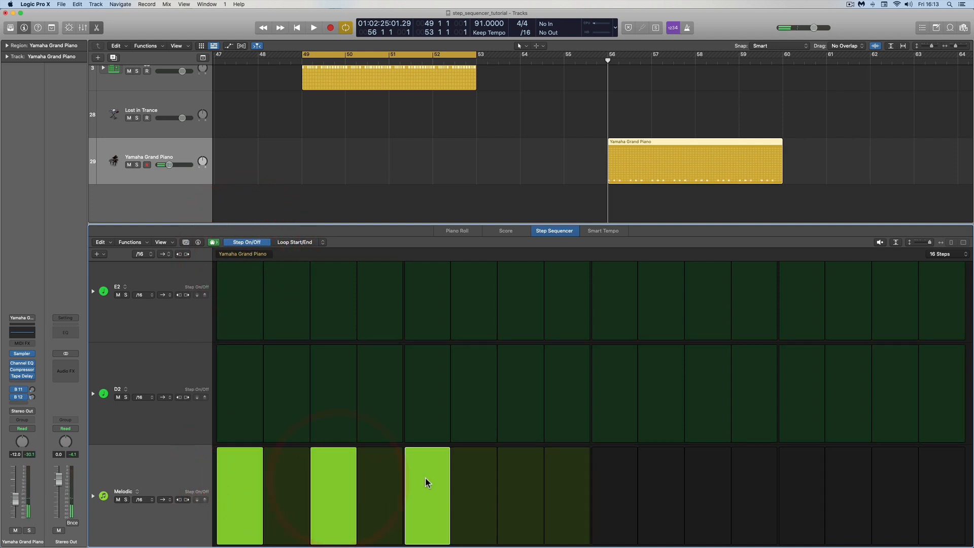
click(513, 474)
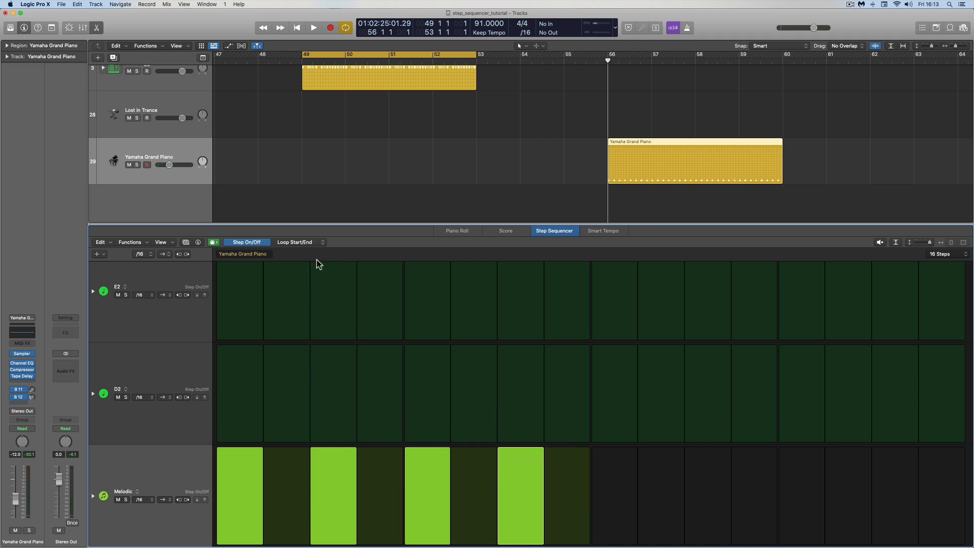
Switch to Octave editing and lower the whole Melodic row by two octaves.
click(324, 242)
click(333, 234)
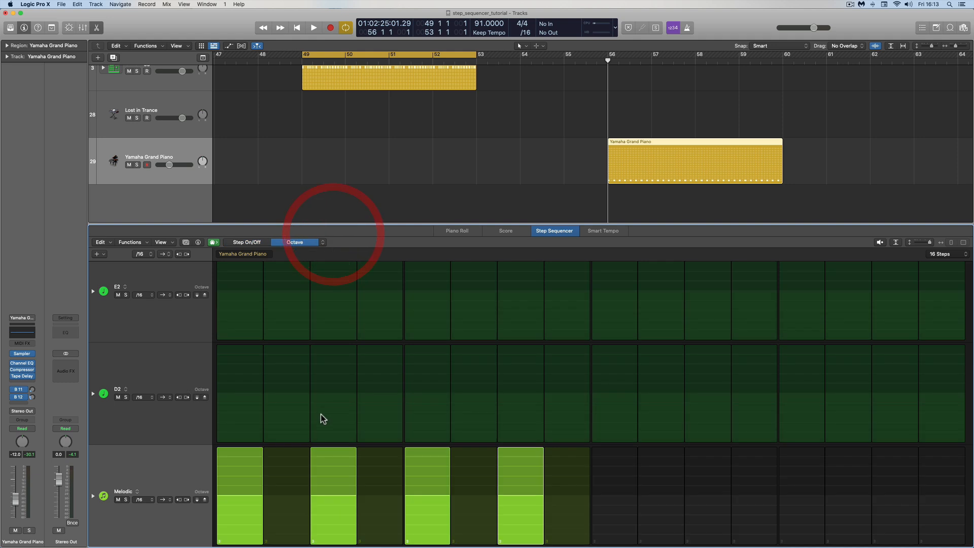
click(195, 499)
click(196, 499)
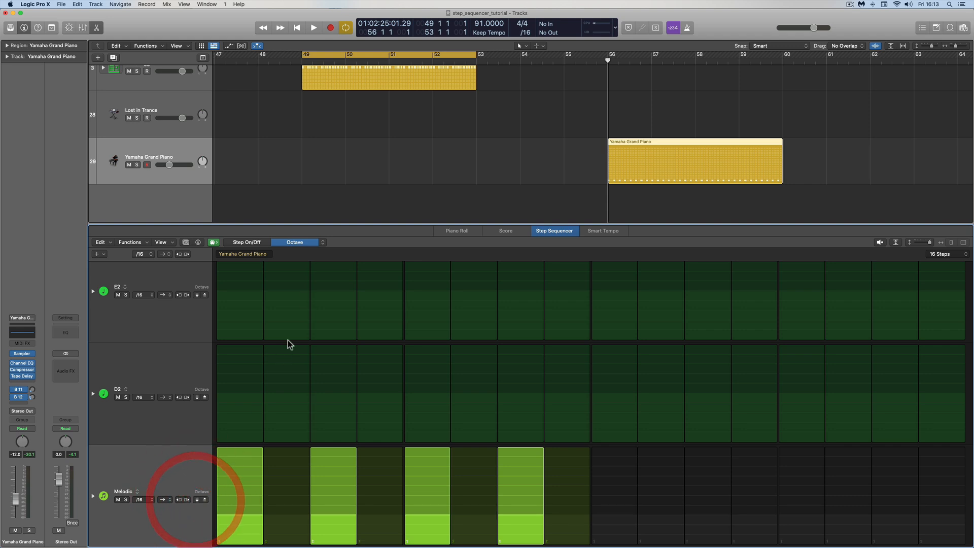
Preview the Melodic row and set the project tempo to 73 BPM.
click(879, 242)
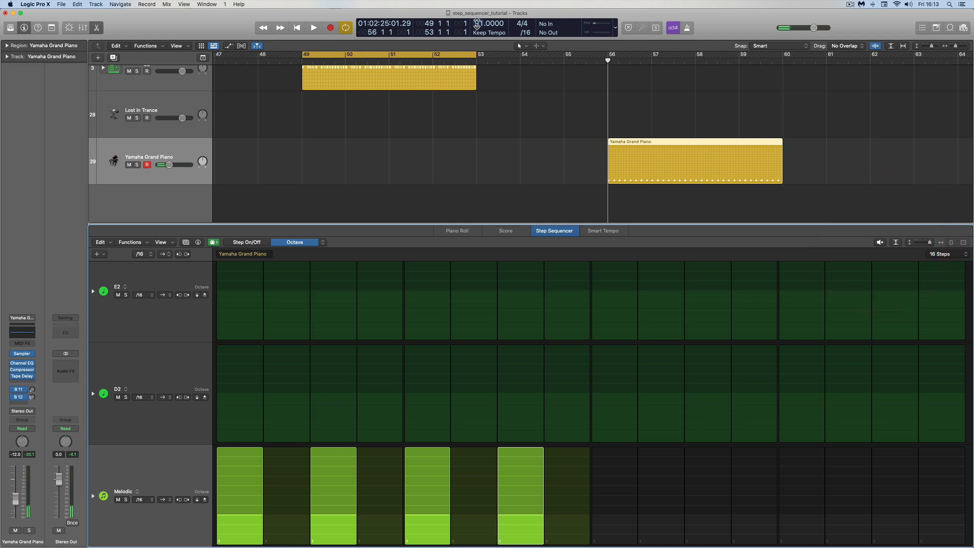
drag(478, 44, 485, 51)
click(878, 243)
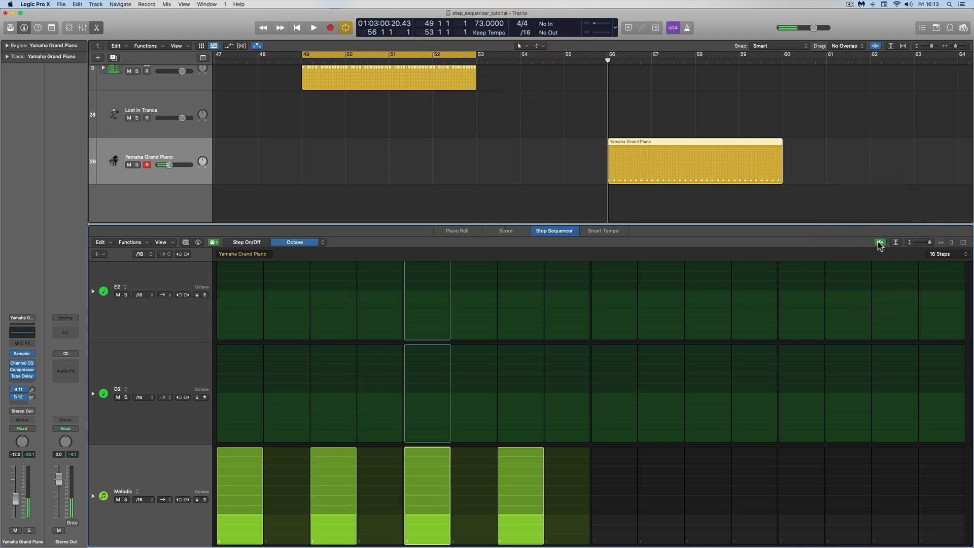
click(879, 243)
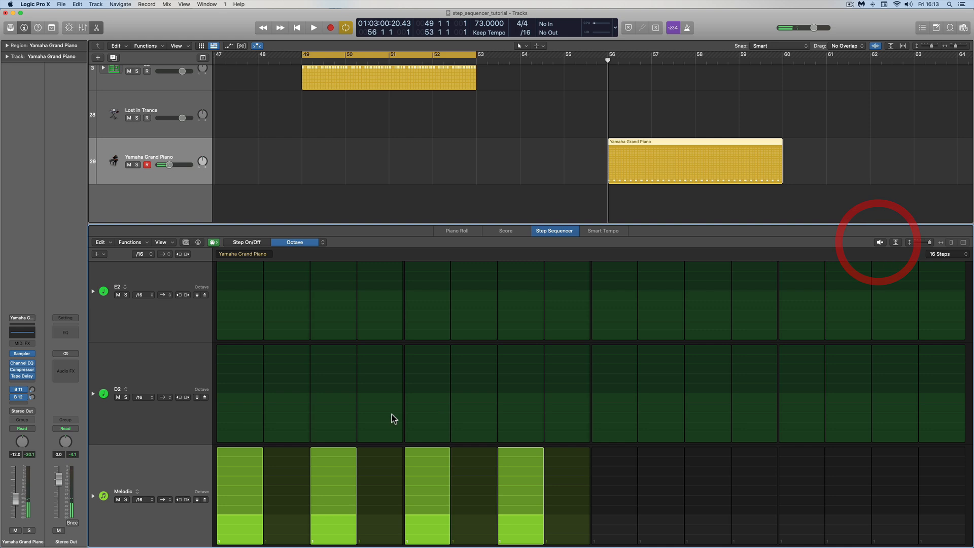
In Note editing, set Melodic row step 3 to E1, step 5 to G1 and step 7 to A1.
click(324, 243)
click(330, 238)
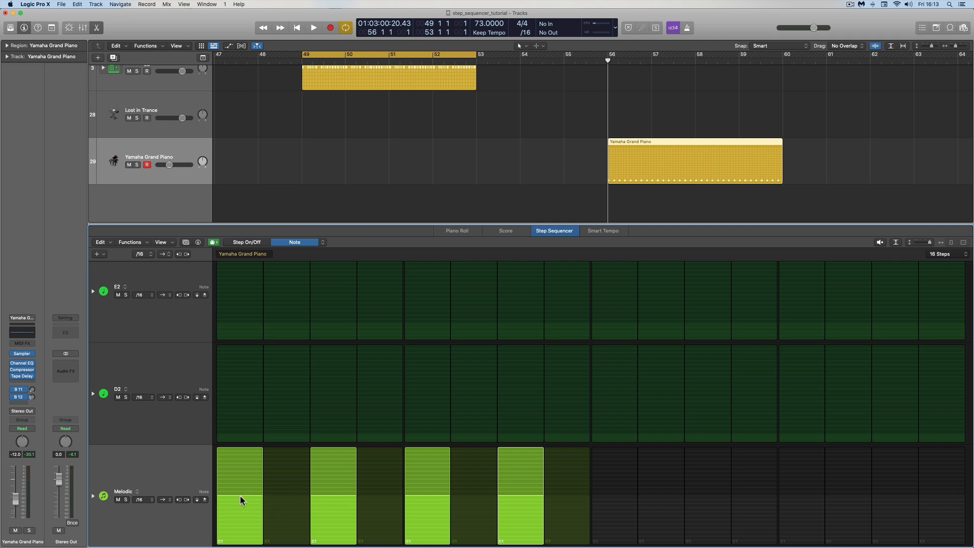
mouse_move(240, 495)
mouse_down()
mouse_move(335, 494)
mouse_move(335, 479)
mouse_up()
mouse_move(387, 496)
mouse_down()
mouse_move(421, 494)
mouse_move(424, 465)
mouse_move(517, 498)
mouse_move(521, 456)
mouse_up()
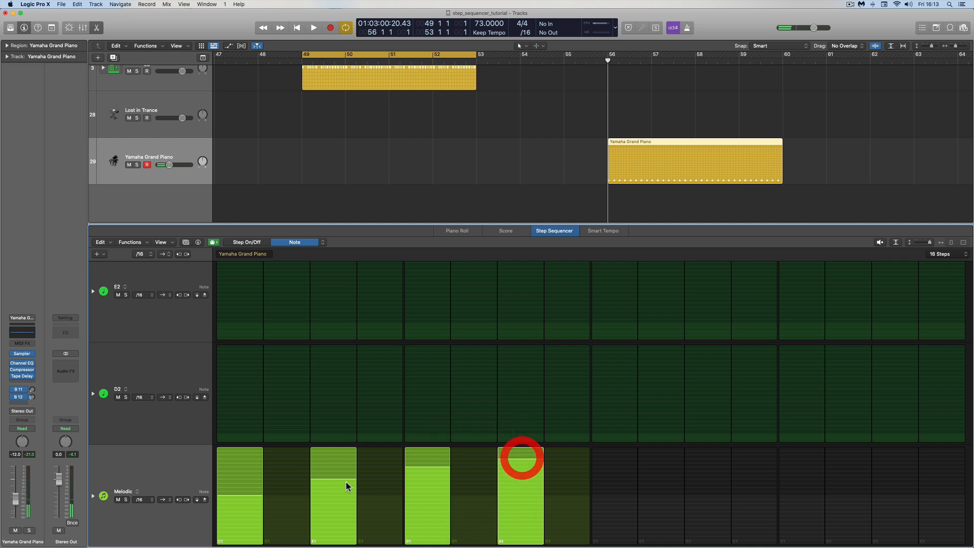
Show the Loop Start/End editing of the rows and preview the eight-step Melodic bass line.
click(323, 243)
click(339, 255)
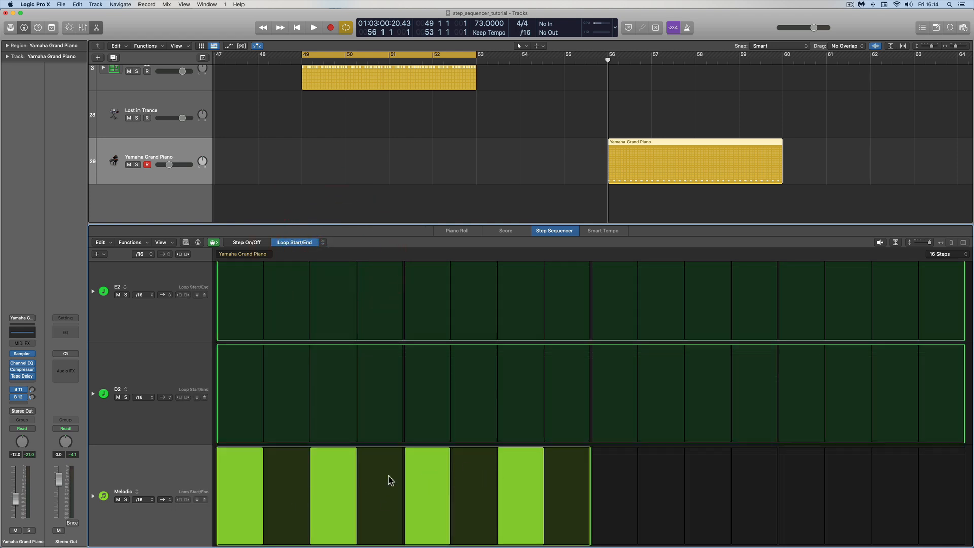
click(881, 242)
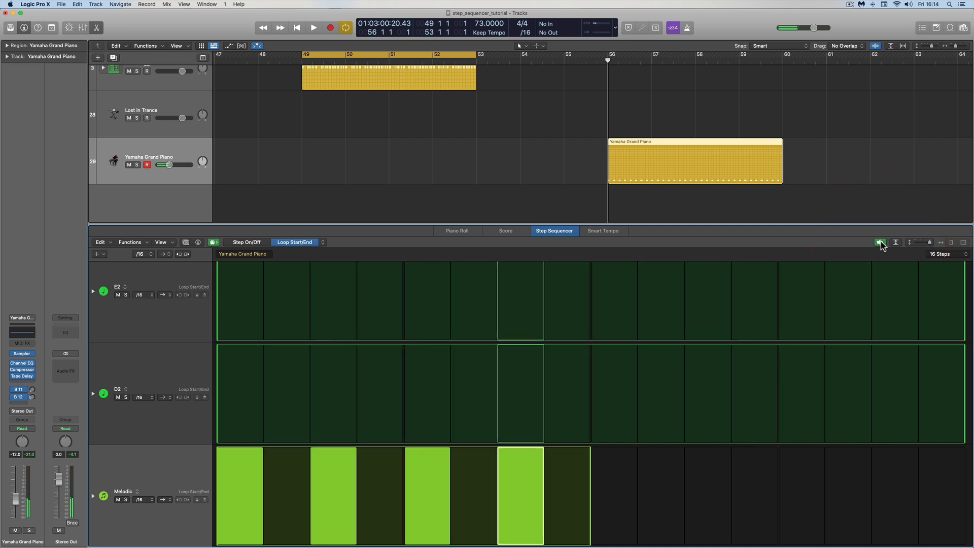
click(880, 241)
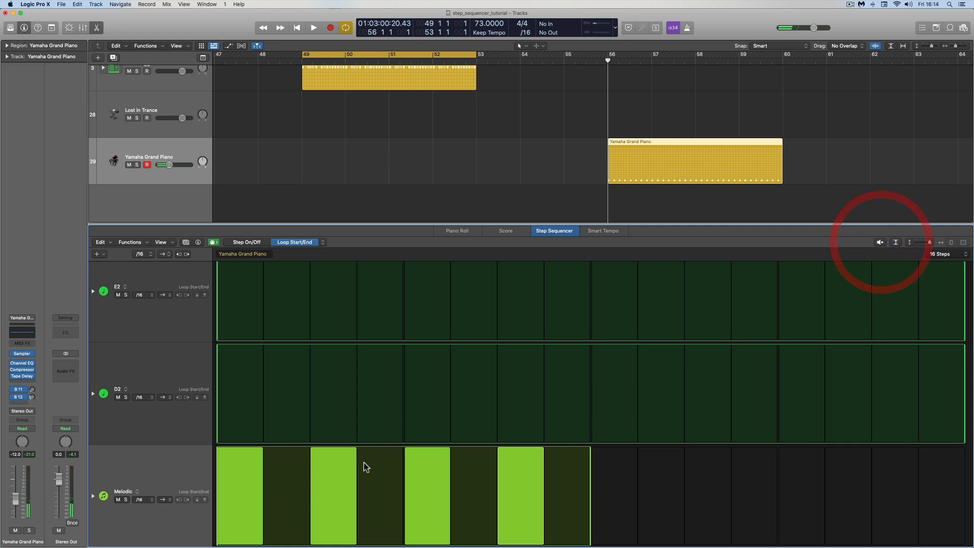
Extend the piano pattern's length to 32 steps and shrink the rows so the whole scale fits.
click(965, 255)
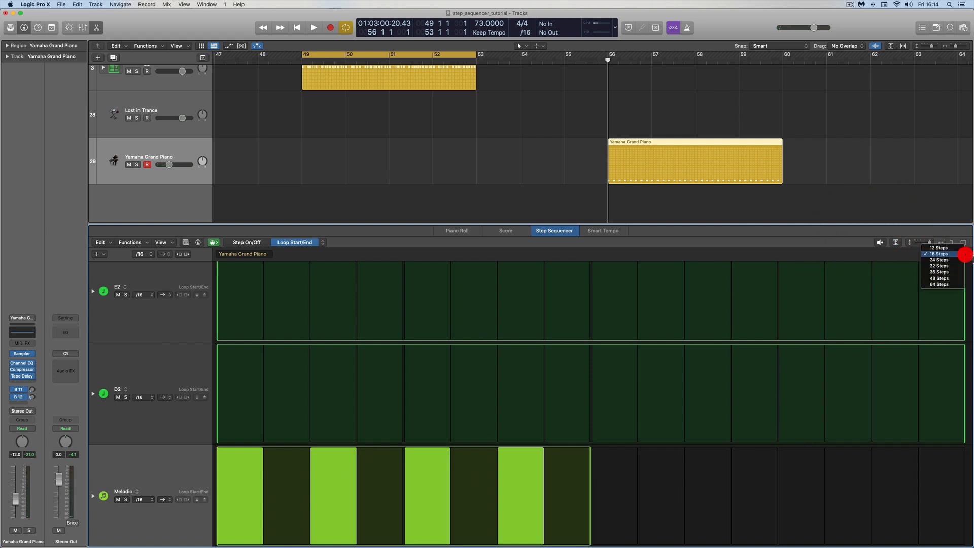
click(942, 265)
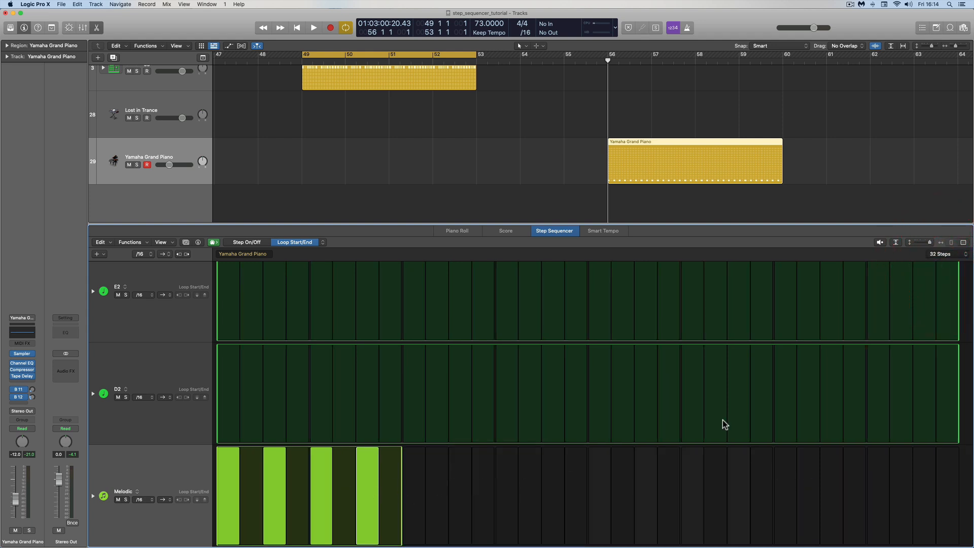
drag(926, 247, 918, 243)
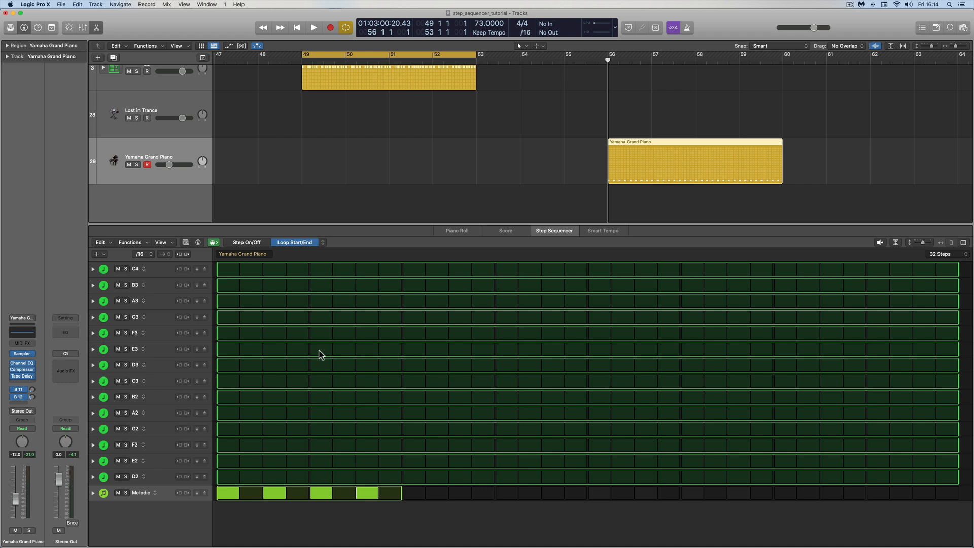
Enable an ascending melody in Step On/Off editing: C3 on step 1, E3 on 3, G3 on 5, A3 on 7 and C4 on 9.
click(255, 243)
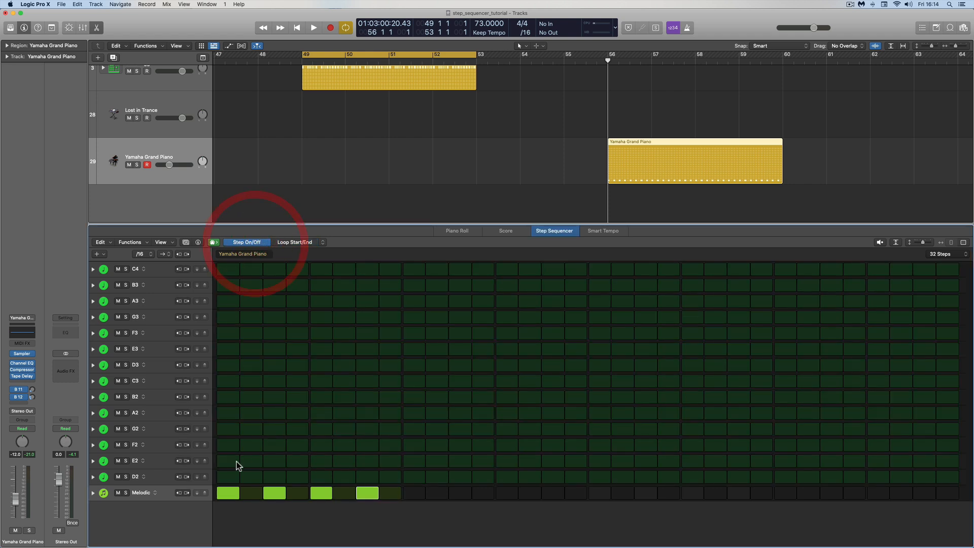
click(232, 383)
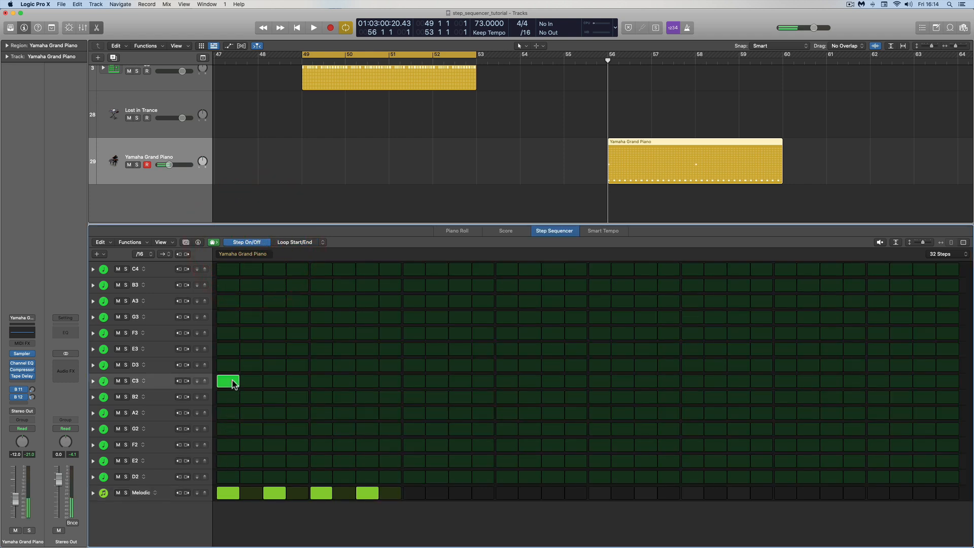
click(272, 351)
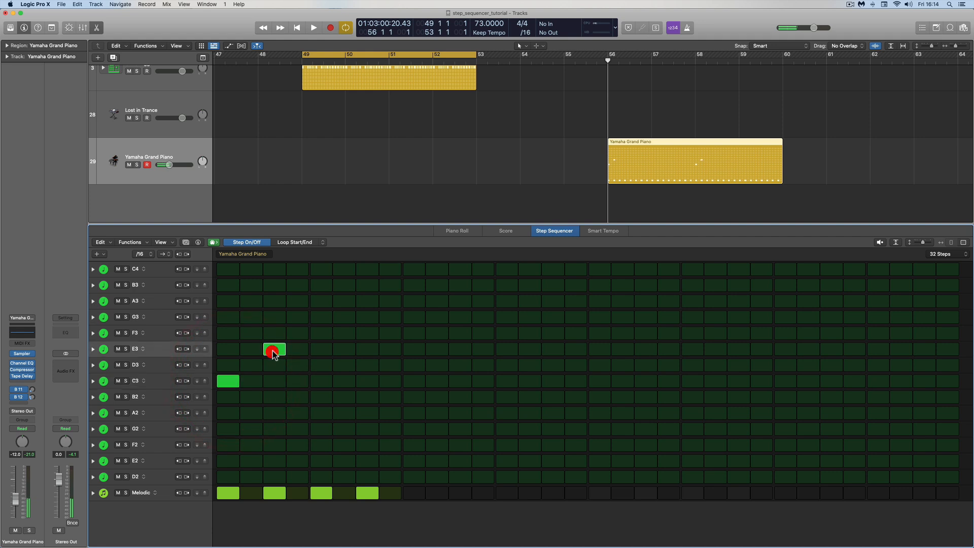
click(315, 318)
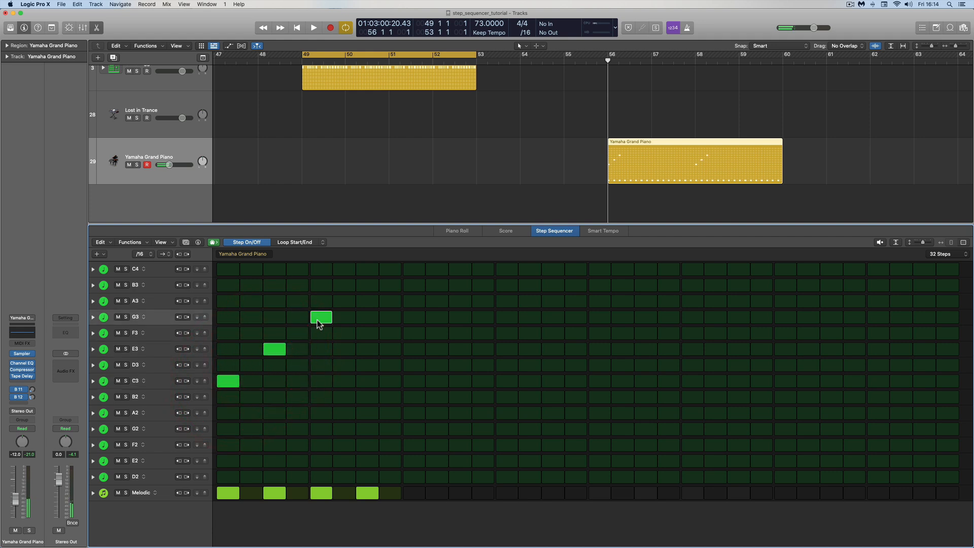
click(365, 287)
click(367, 285)
click(366, 301)
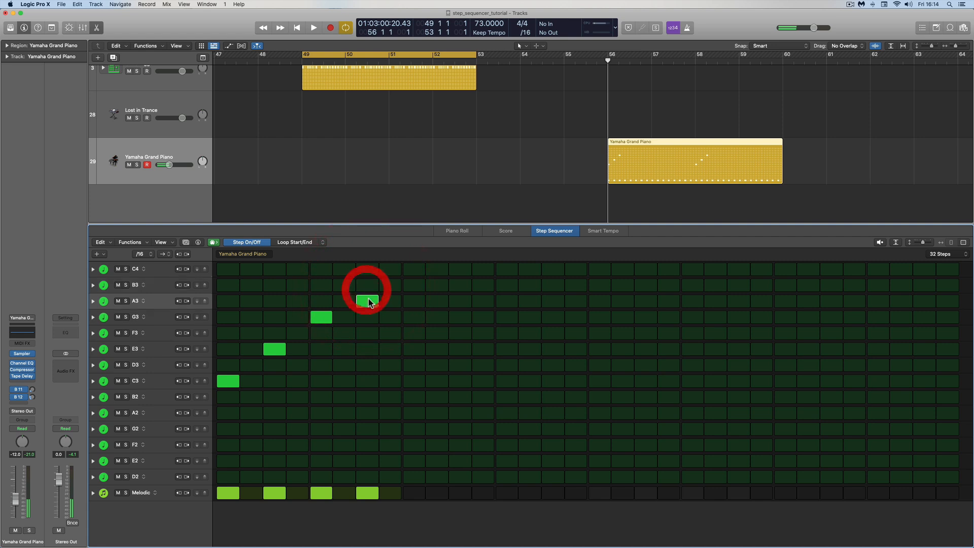
click(416, 270)
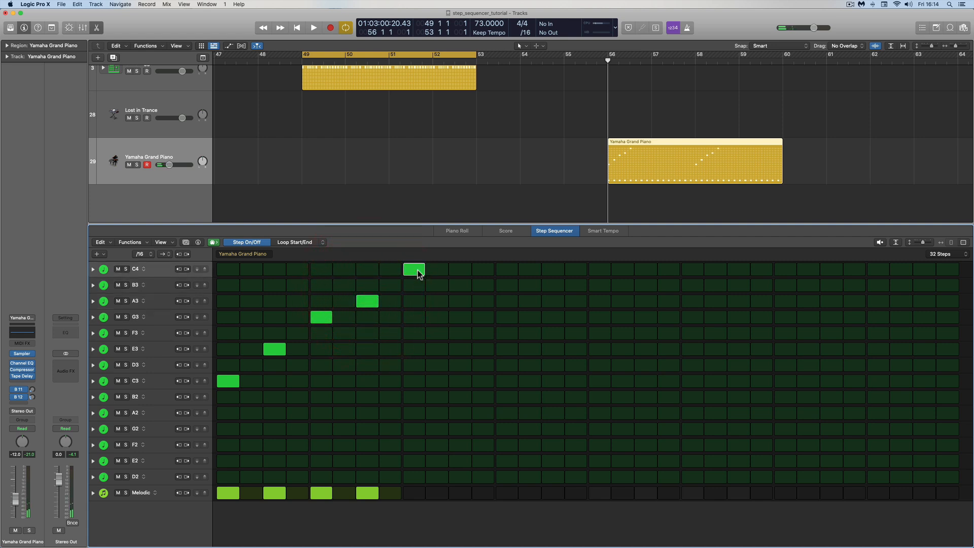
Continue the melody downward with A3 on step 11, G3 on step 13, E3 on step 15 and C3 on step 17.
click(456, 301)
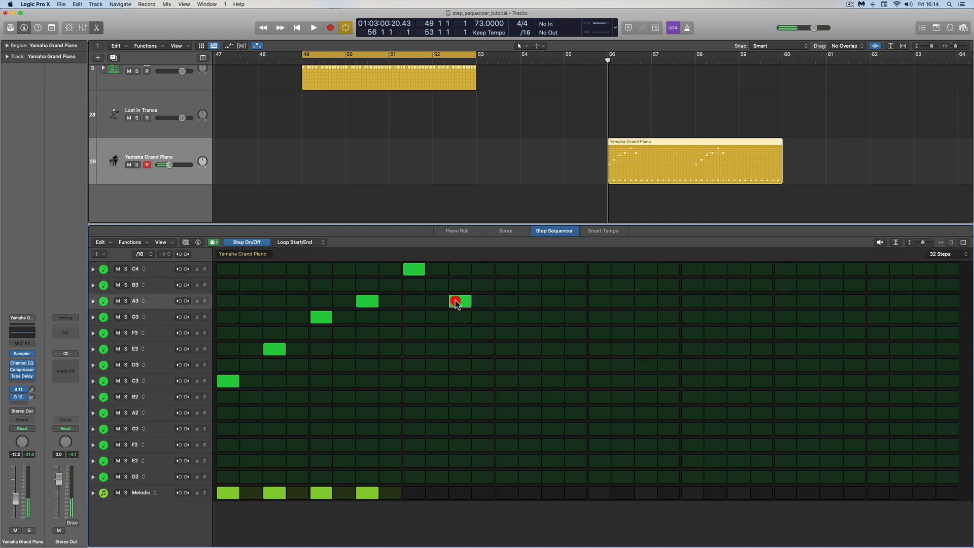
click(506, 332)
click(505, 332)
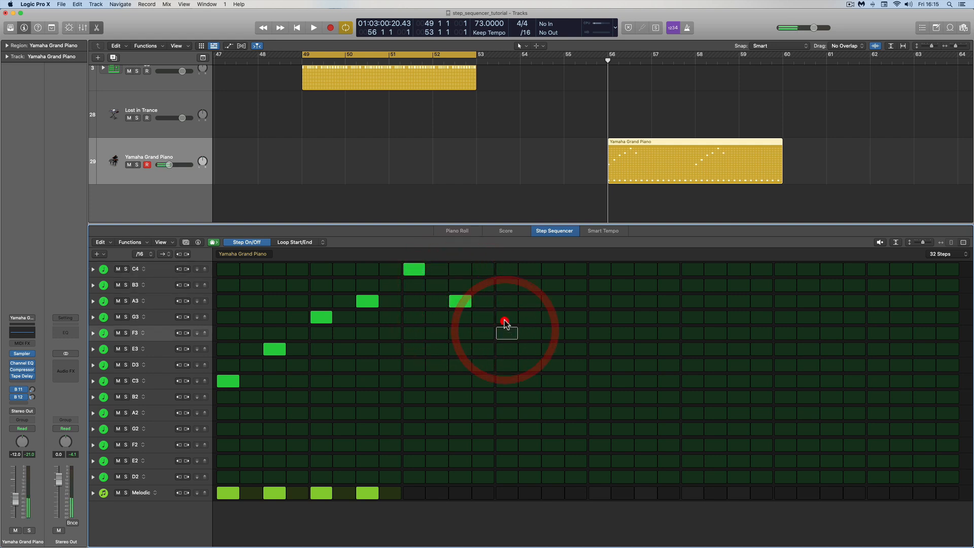
click(505, 318)
click(552, 349)
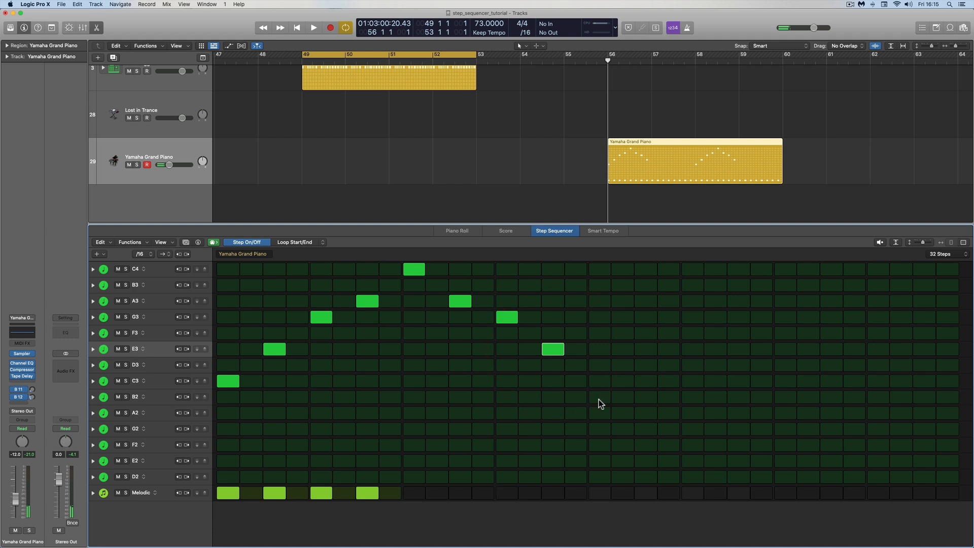
click(599, 381)
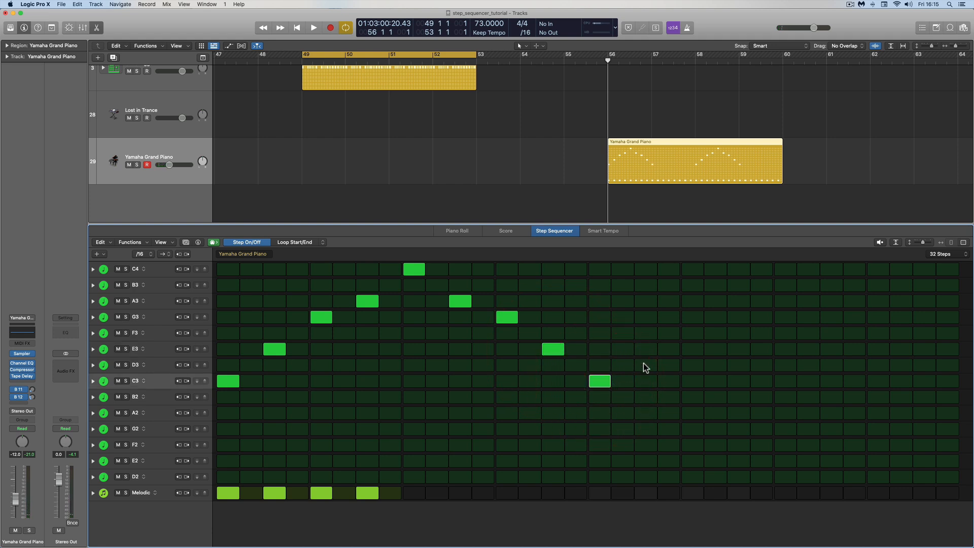
Add melody notes E3 on step 19, G2 on step 21 and B2 on step 23.
click(643, 350)
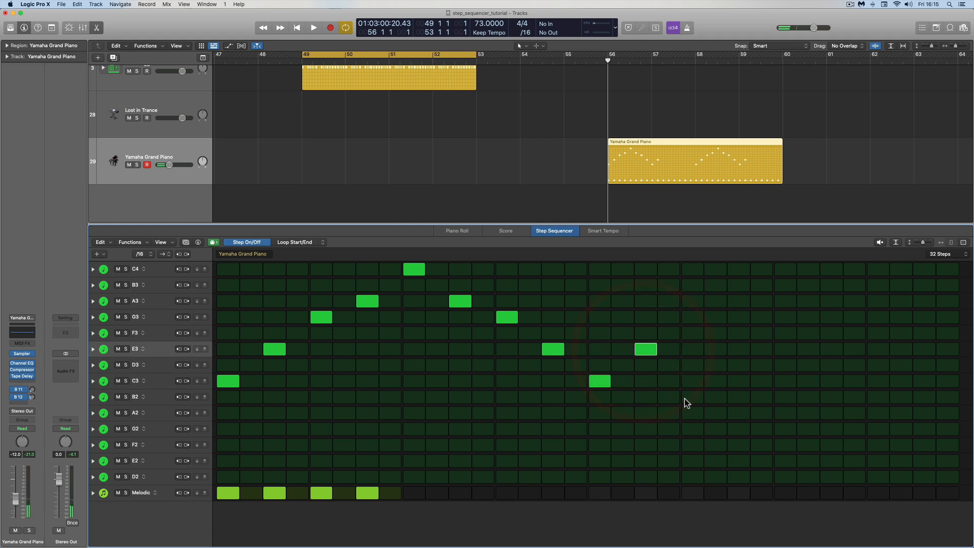
click(693, 413)
click(692, 413)
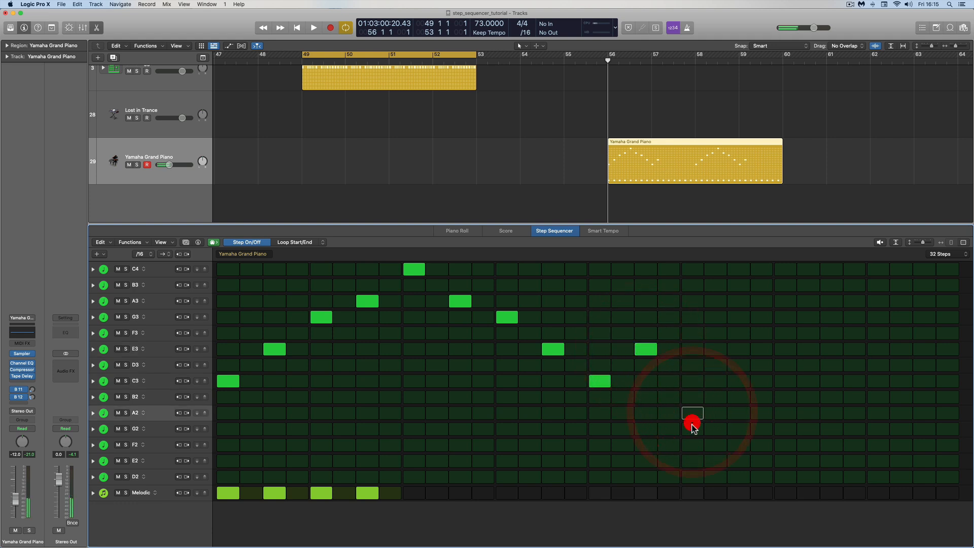
click(691, 428)
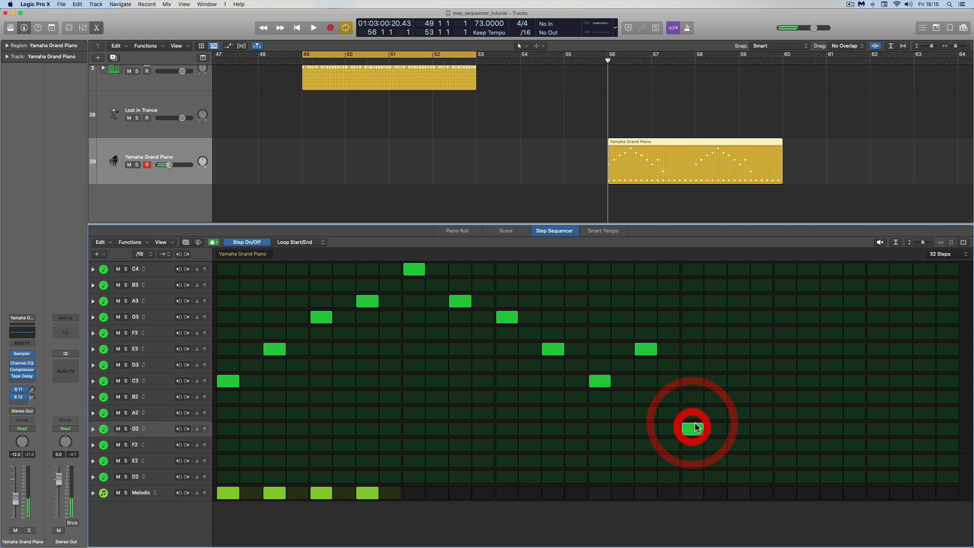
click(739, 397)
Finish the melody with a rising line: C3 on step 25, E3 on 27, G3 on 29 and C4 on 31.
click(783, 365)
click(783, 367)
click(785, 379)
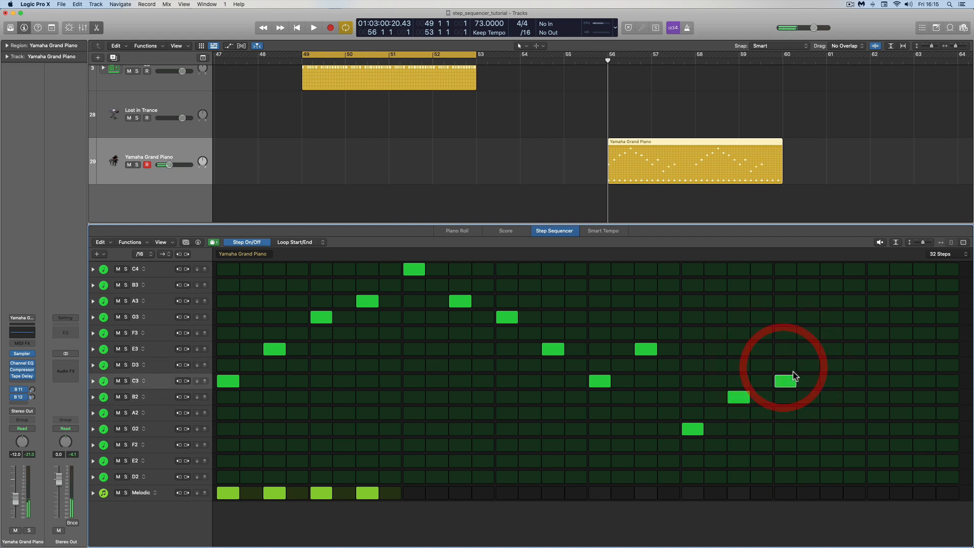
click(830, 349)
click(878, 317)
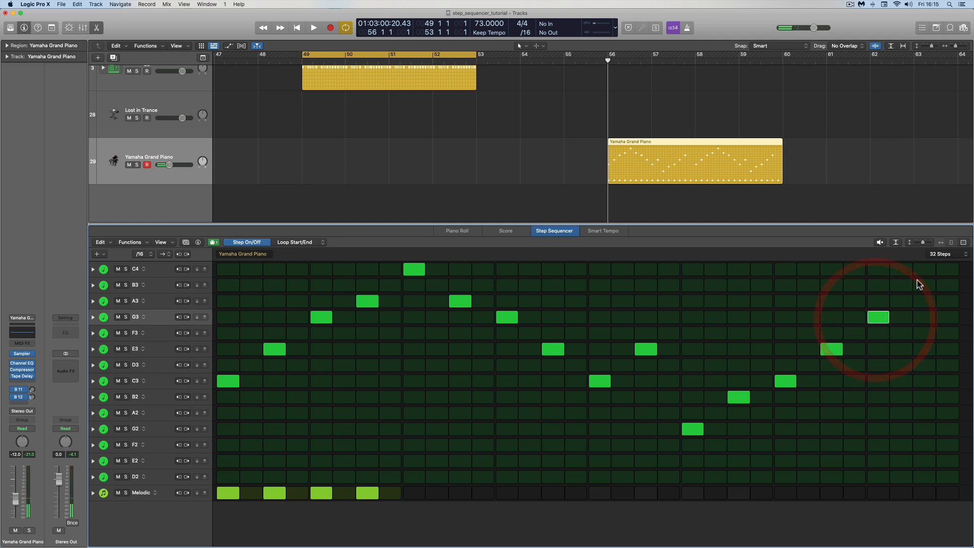
click(924, 268)
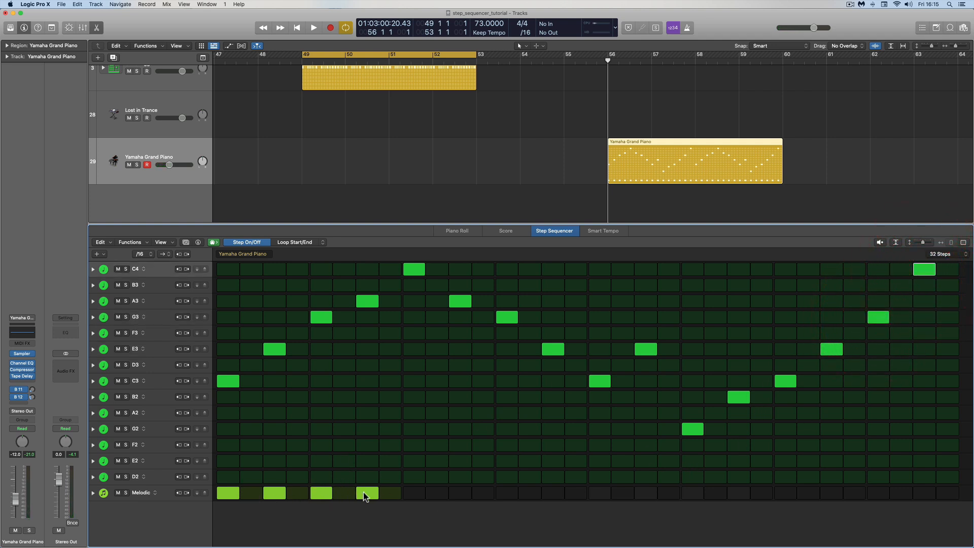
Show the Loop Start/End editing of the rows and preview the melody over the looping Melodic bass row.
click(322, 242)
click(306, 243)
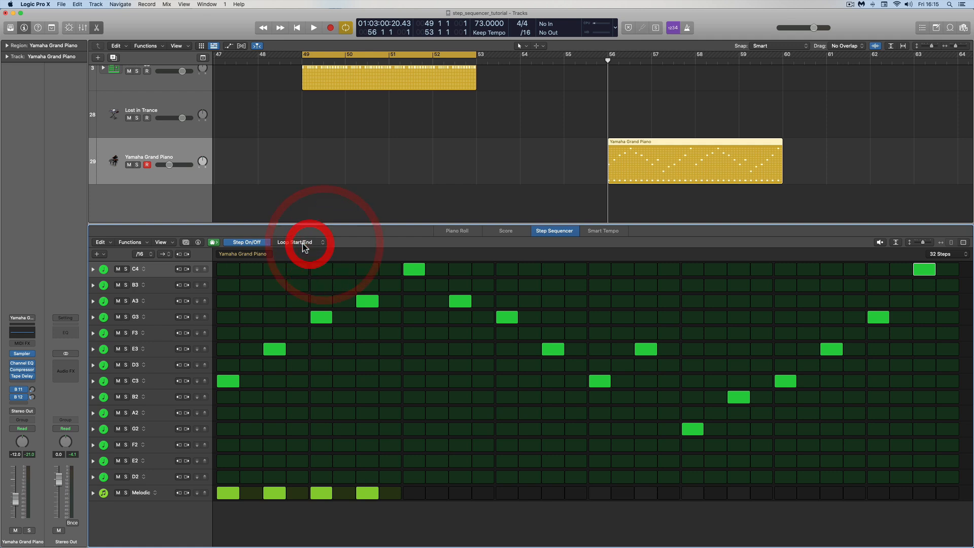
click(303, 243)
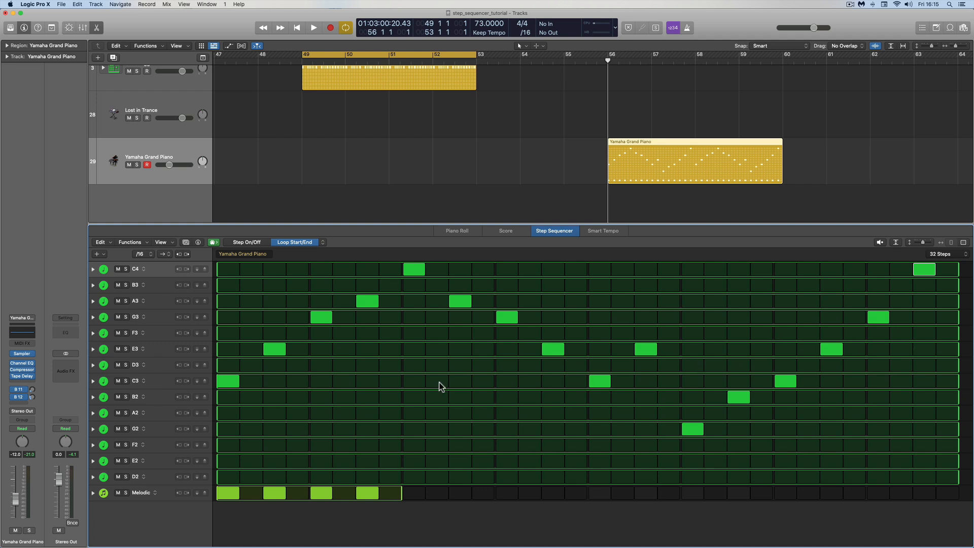
click(880, 243)
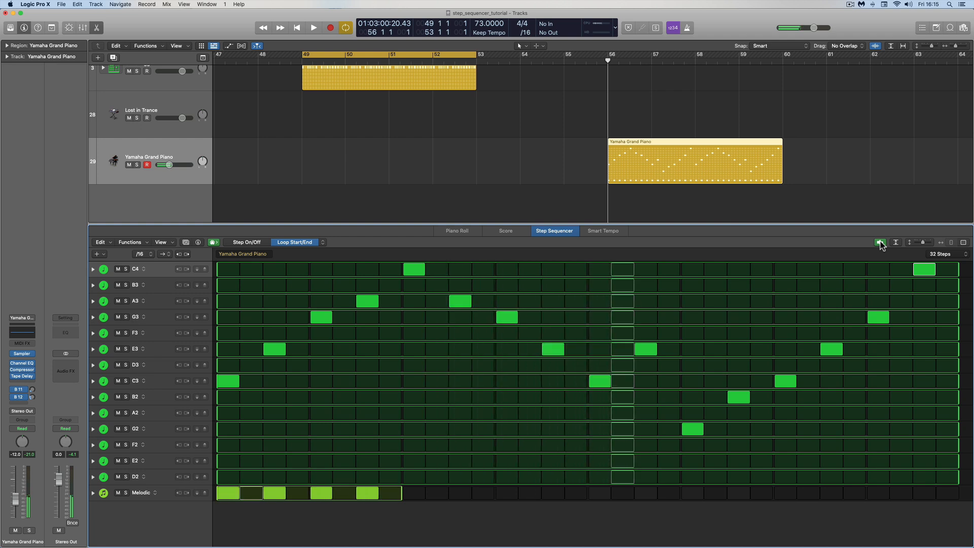
click(880, 242)
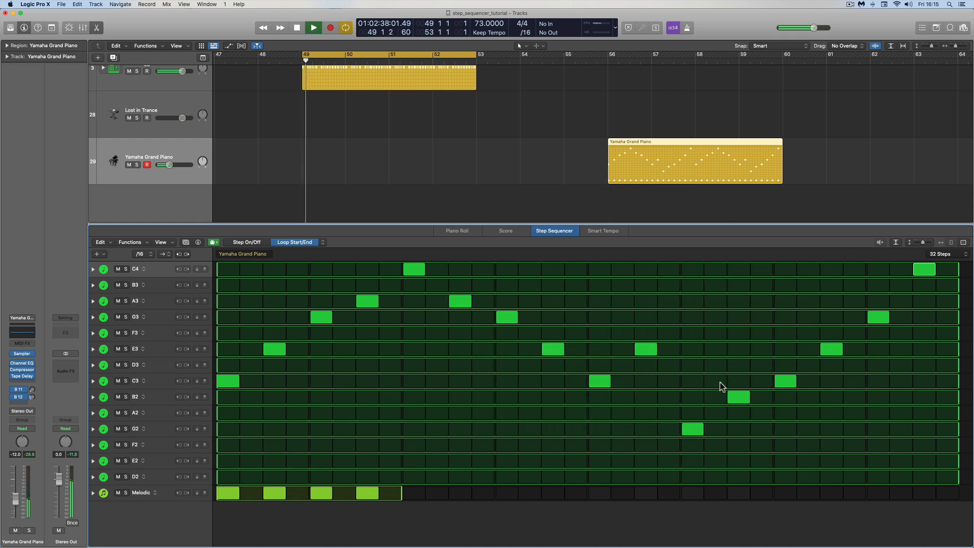
Replace the B2 note on step 23 with A2 in Step On/Off editing and preview the pattern.
click(254, 243)
click(738, 397)
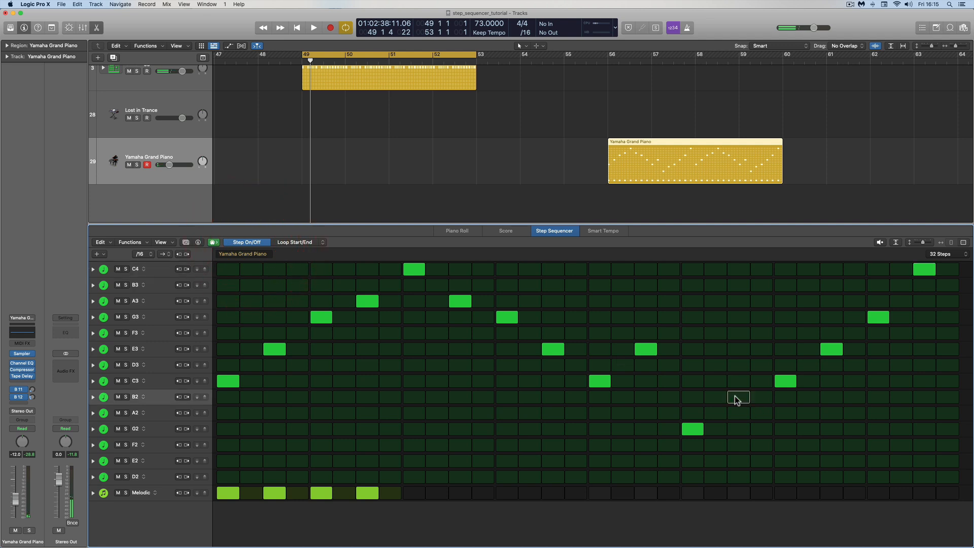
click(738, 413)
click(881, 243)
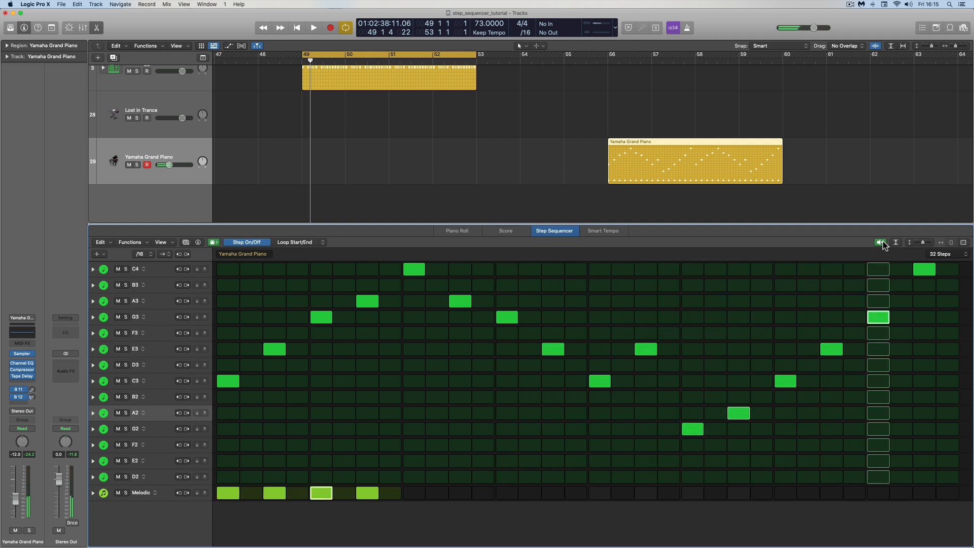
click(882, 242)
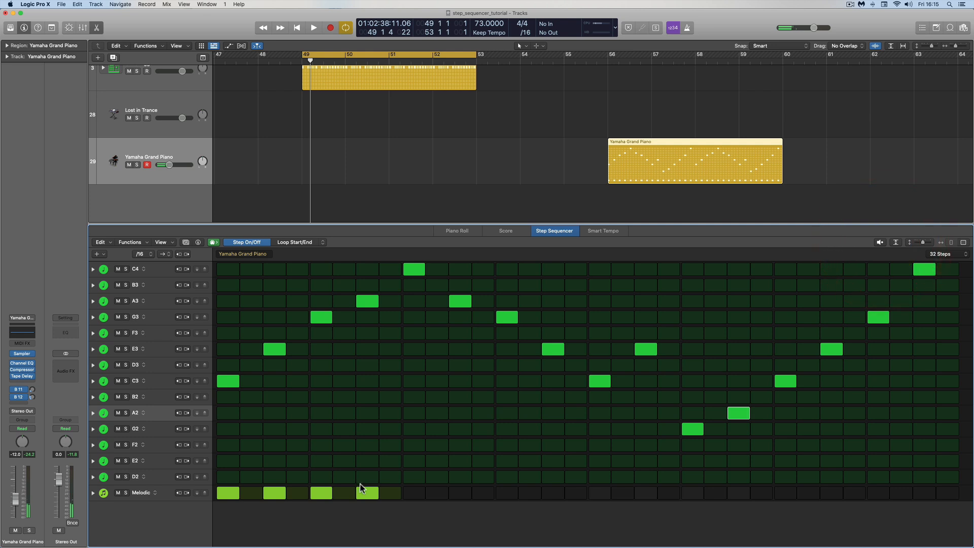
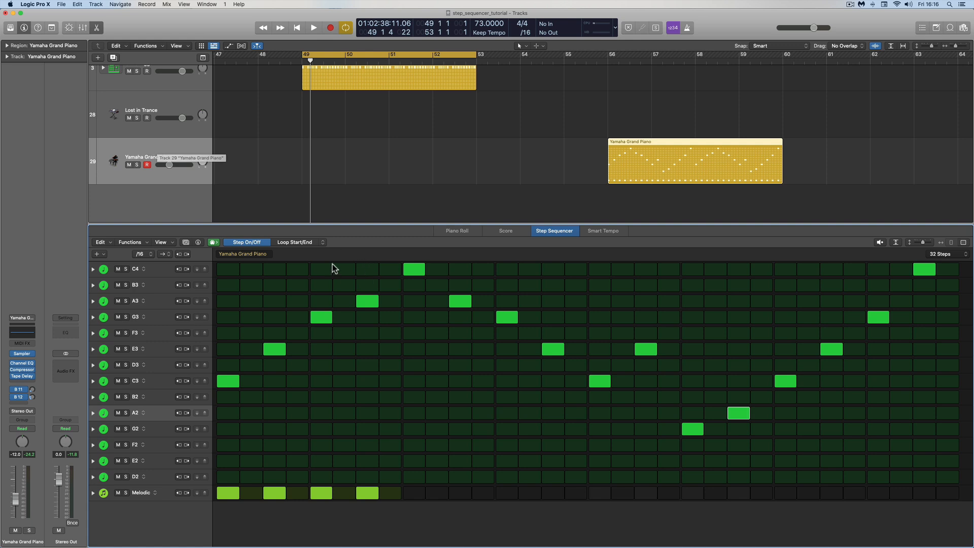
Switch the pattern editing to Note Repeat and delete the Yamaha Grand Piano region.
click(323, 243)
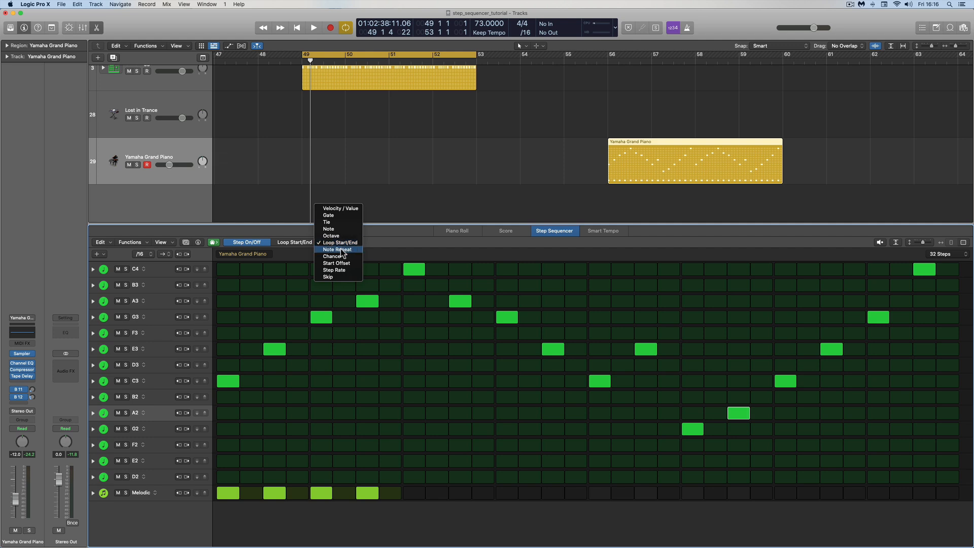
click(337, 250)
click(651, 142)
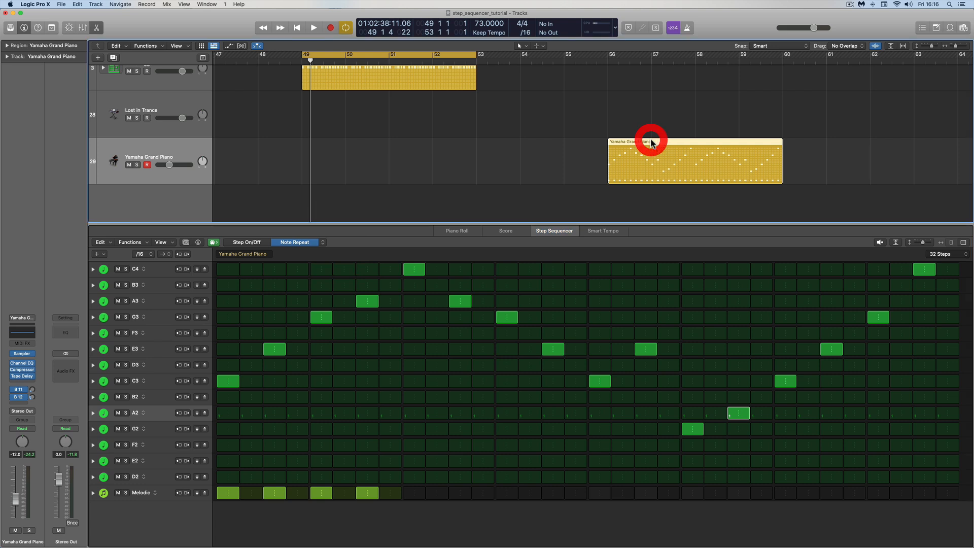
key(Delete)
Set the Crate Digger pattern's length to 16 steps and switch its editing to Note Repeat.
scroll(477, 168, up, 4)
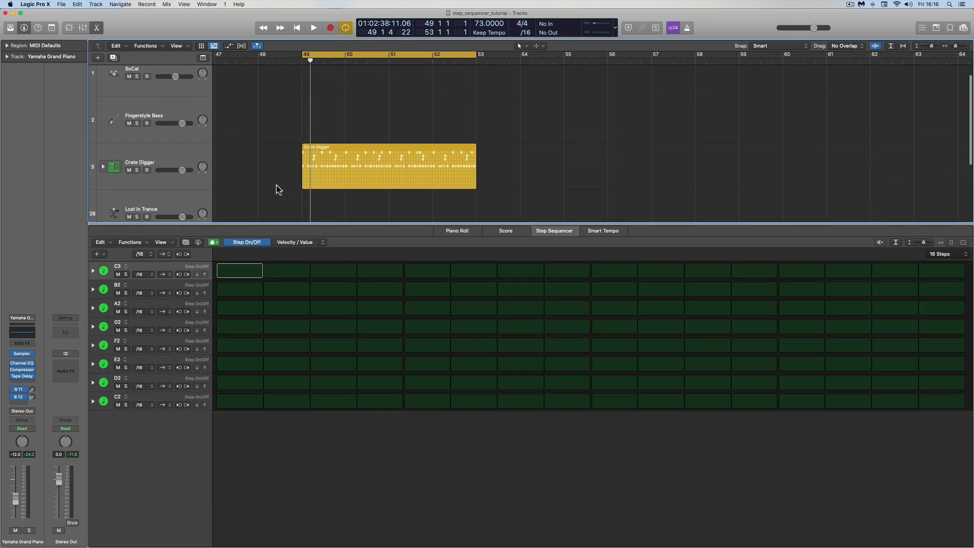
scroll(407, 150, left, 3)
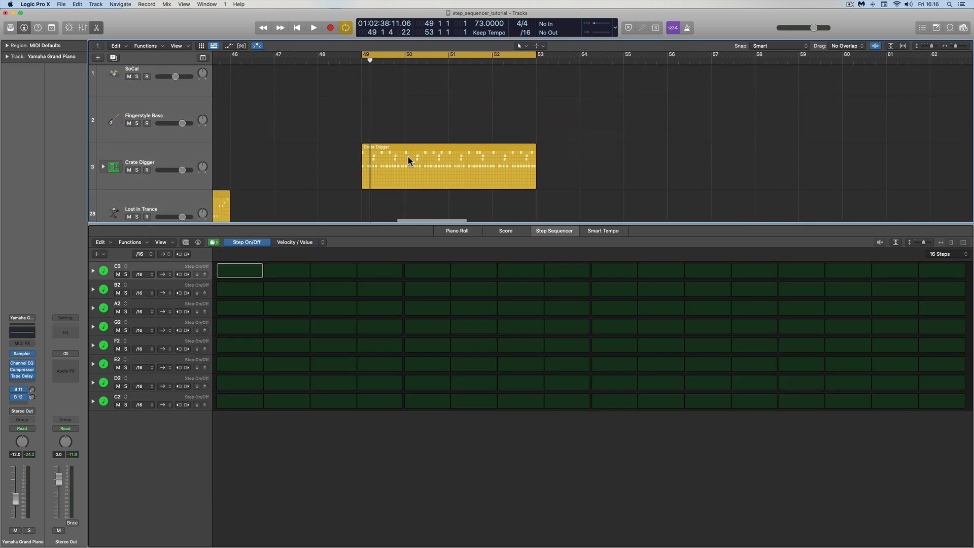
click(405, 148)
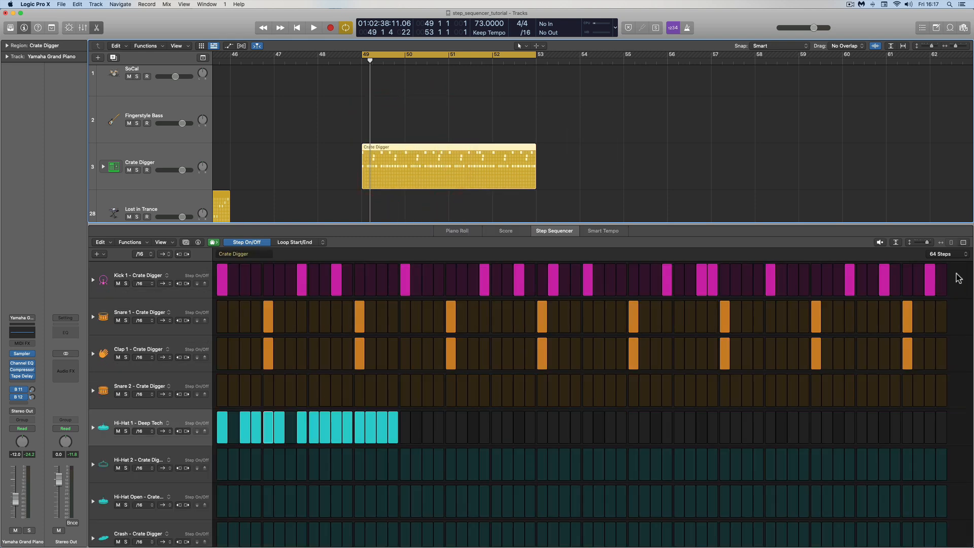
click(963, 255)
click(938, 223)
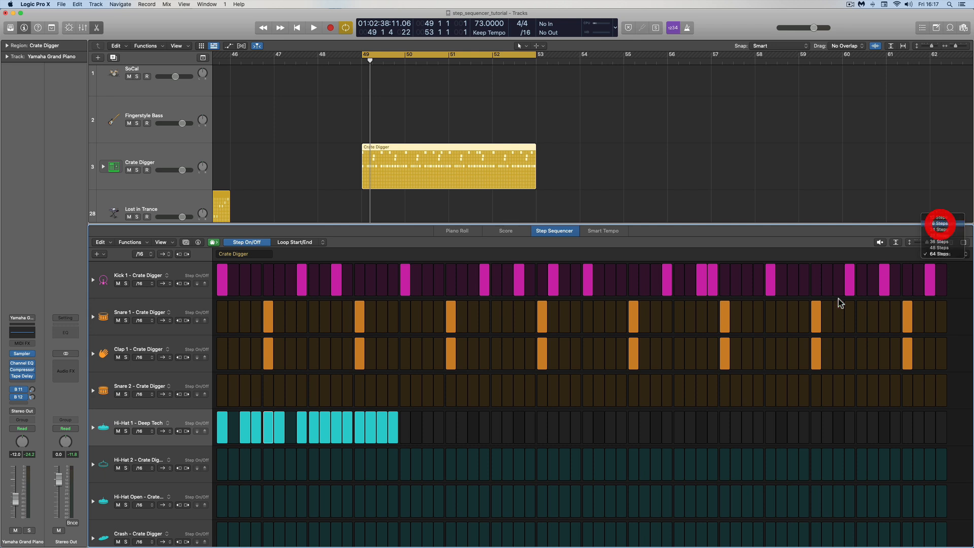
click(323, 242)
click(336, 249)
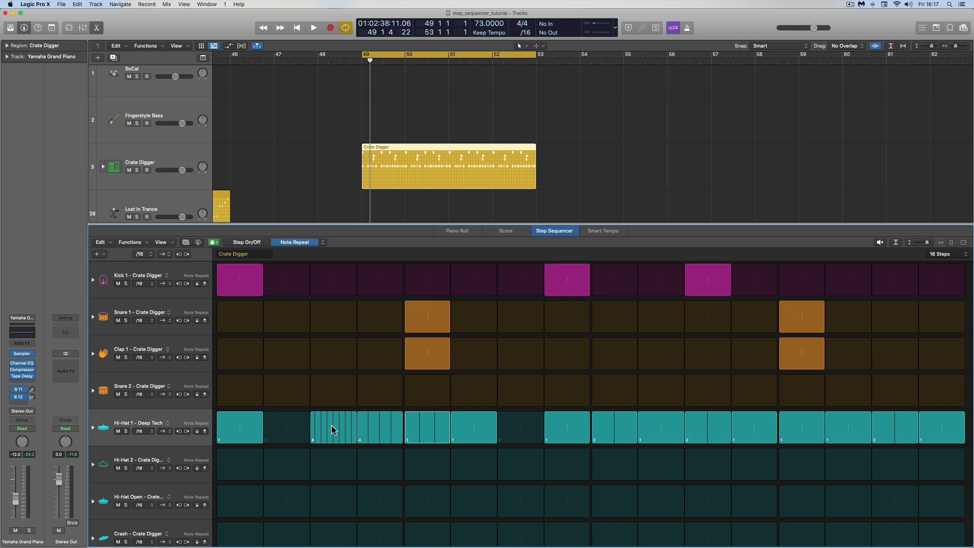
Reset the note repeats to 1 on steps 4, 5, 9, 11 and 15 of the Hi-Hat 1 row.
mouse_move(380, 429)
mouse_down()
mouse_move(416, 432)
mouse_move(424, 451)
mouse_up()
click(451, 455)
drag(616, 432, 616, 458)
drag(707, 437, 775, 452)
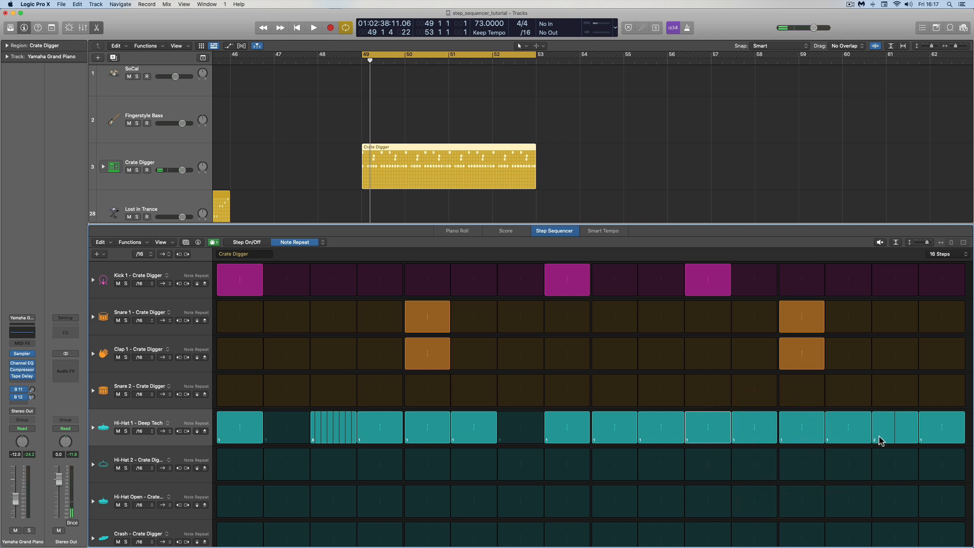
drag(896, 436, 895, 464)
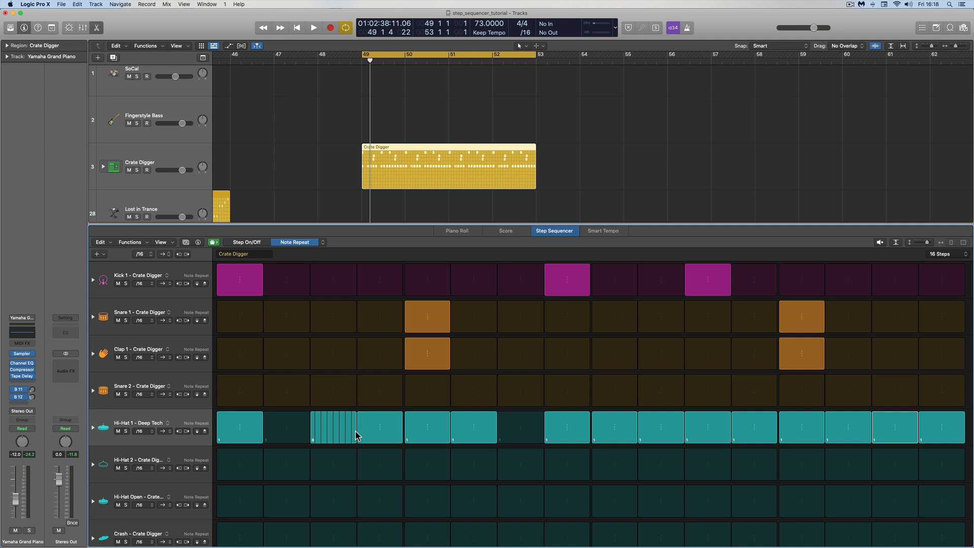
Raise the note repeats on Hi-Hat 1 steps 3 and 4 to 16 and preview the pattern.
mouse_move(332, 432)
mouse_down()
mouse_move(332, 447)
mouse_move(333, 382)
mouse_up()
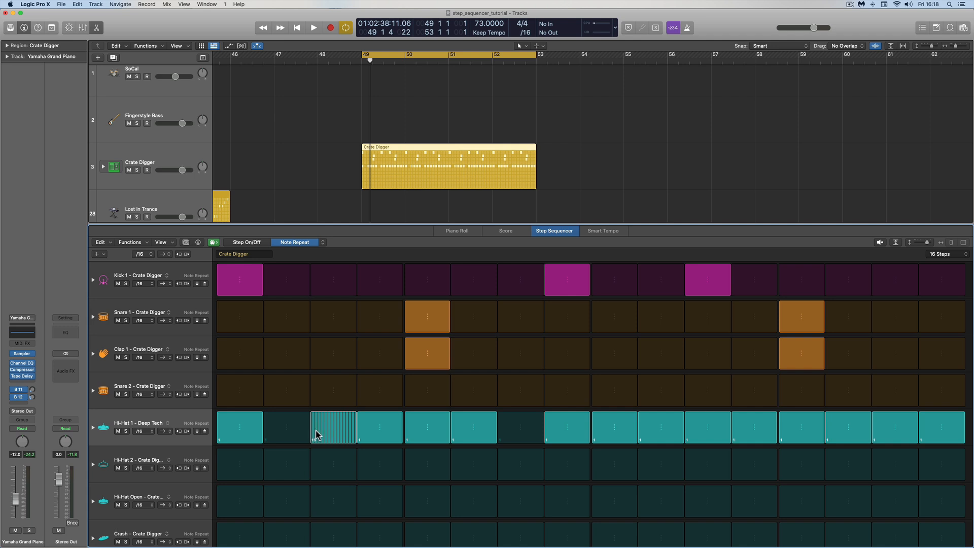
drag(382, 431, 391, 406)
click(881, 243)
click(880, 243)
Set the project tempo to 86 BPM and increase the note repeats on Hi-Hat 1 steps 5 and 6.
drag(485, 31, 484, 19)
mouse_move(428, 424)
mouse_down()
mouse_move(477, 434)
mouse_move(472, 400)
mouse_up()
click(569, 401)
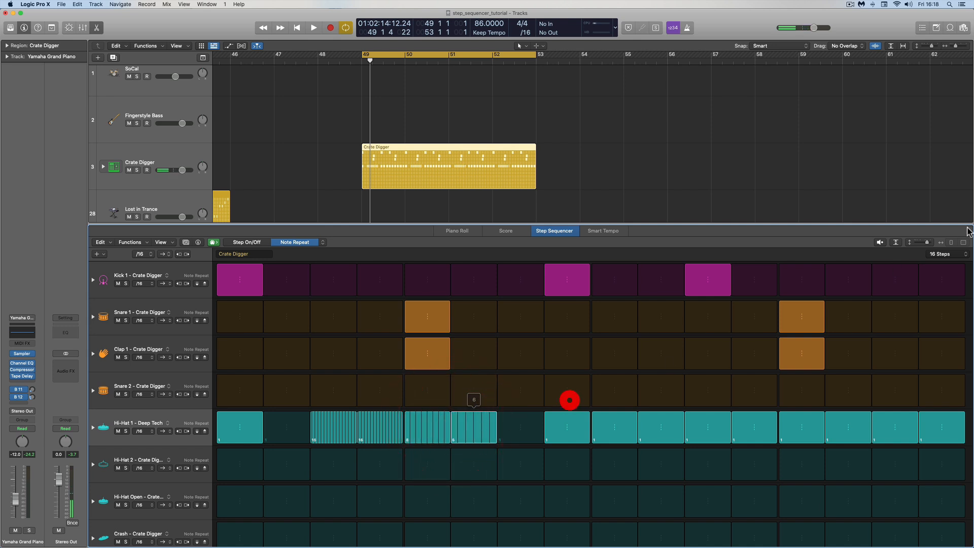
Set the note repeats on Hi-Hat 1 step 8 to 2 and preview the pattern before and after.
click(880, 241)
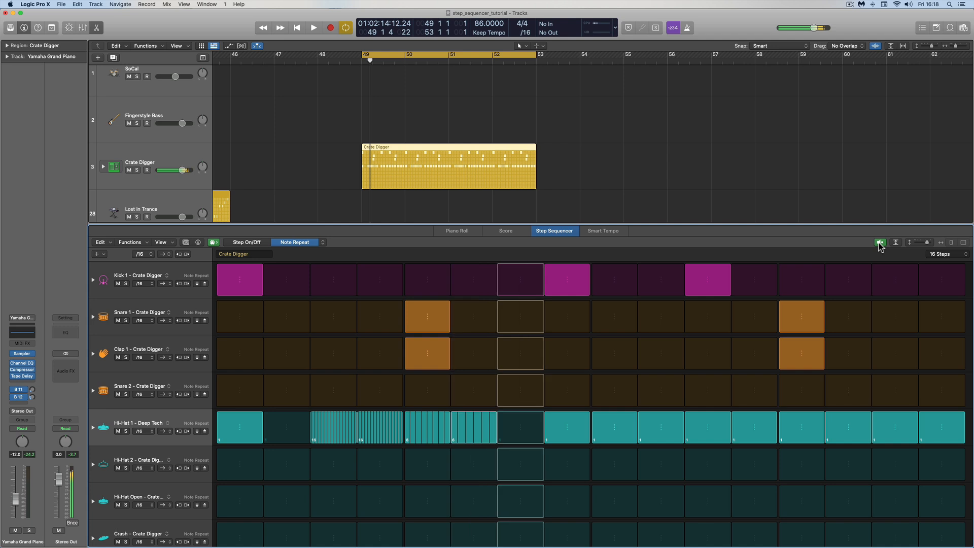
click(879, 242)
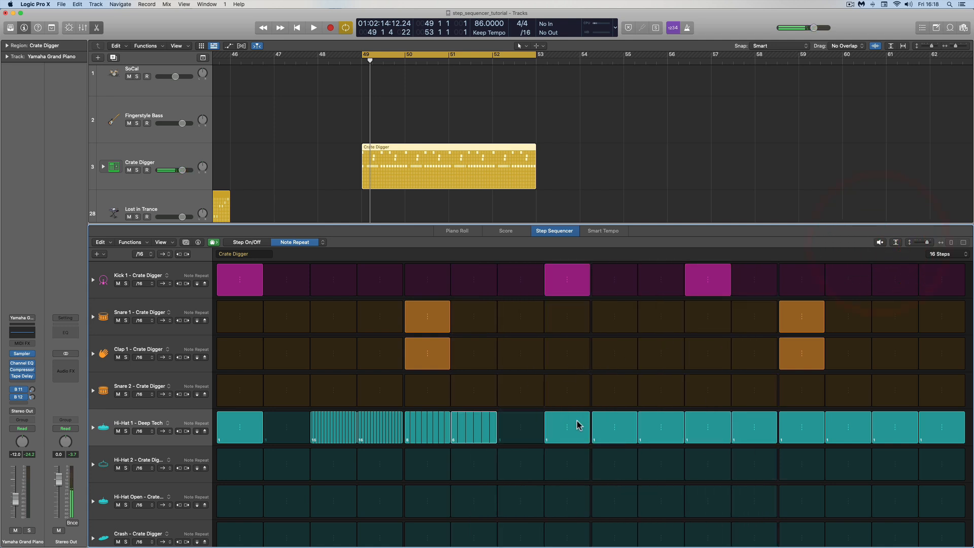
drag(568, 444, 566, 399)
click(879, 242)
click(880, 243)
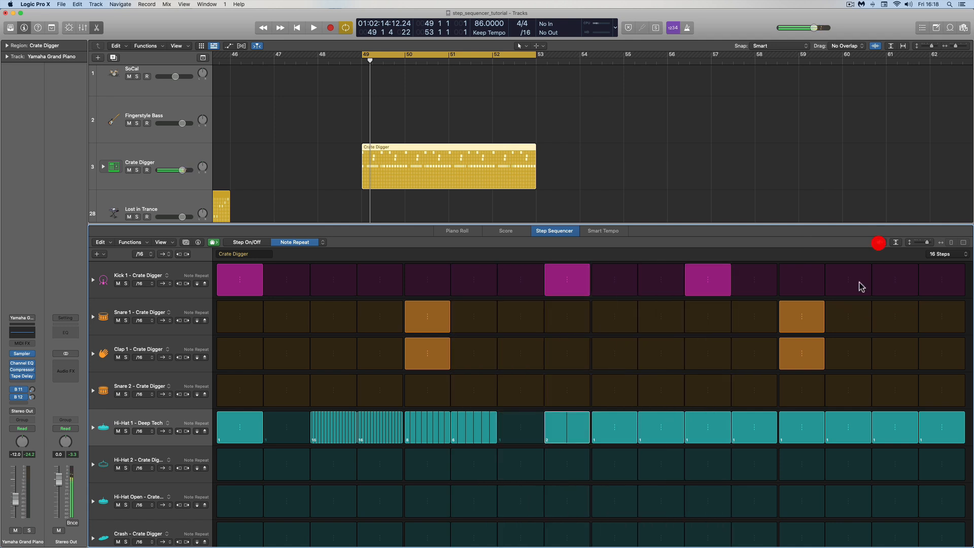
Set the note repeats on Hi-Hat 1 steps 10, 12, 14 and 16 to 2 and preview the pattern.
drag(659, 442, 659, 399)
drag(754, 442, 754, 398)
click(880, 242)
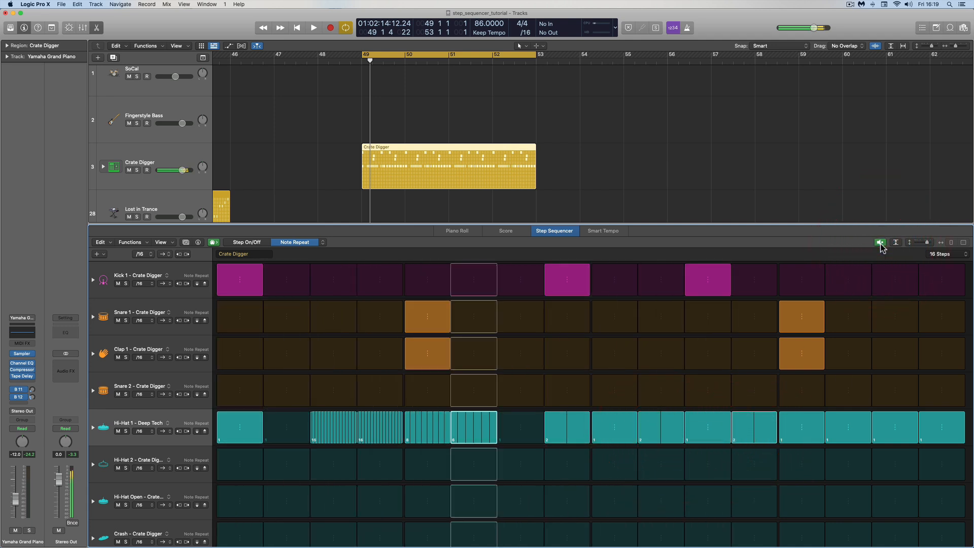
click(880, 242)
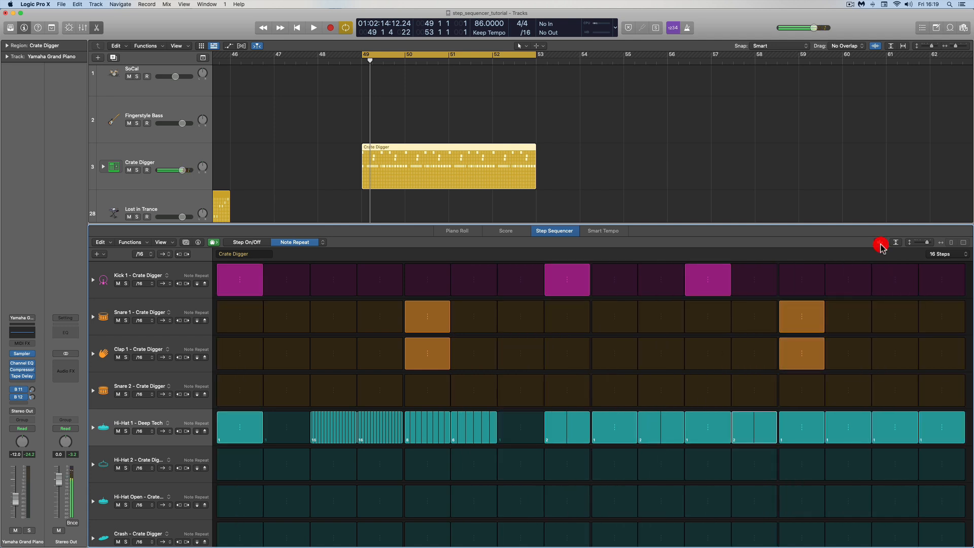
drag(846, 440, 846, 398)
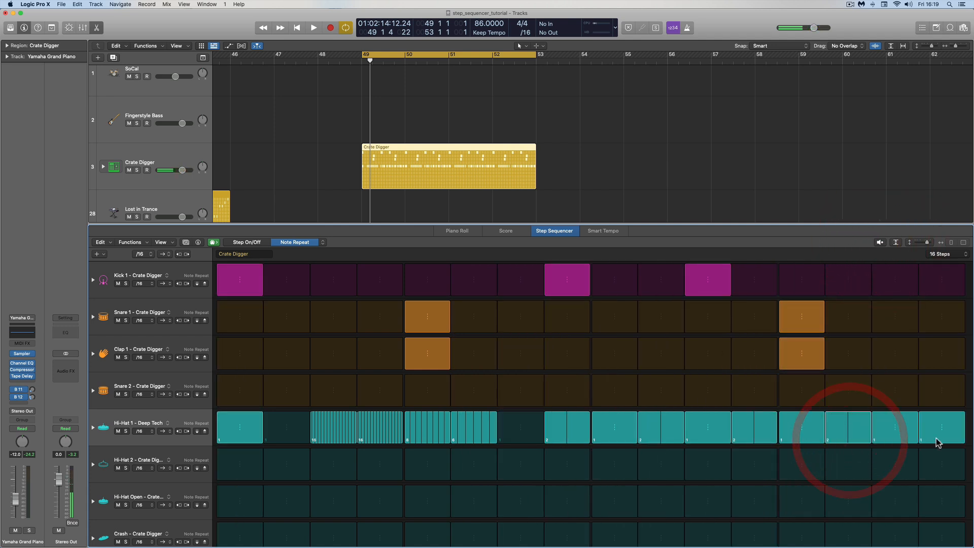
drag(944, 442, 944, 431)
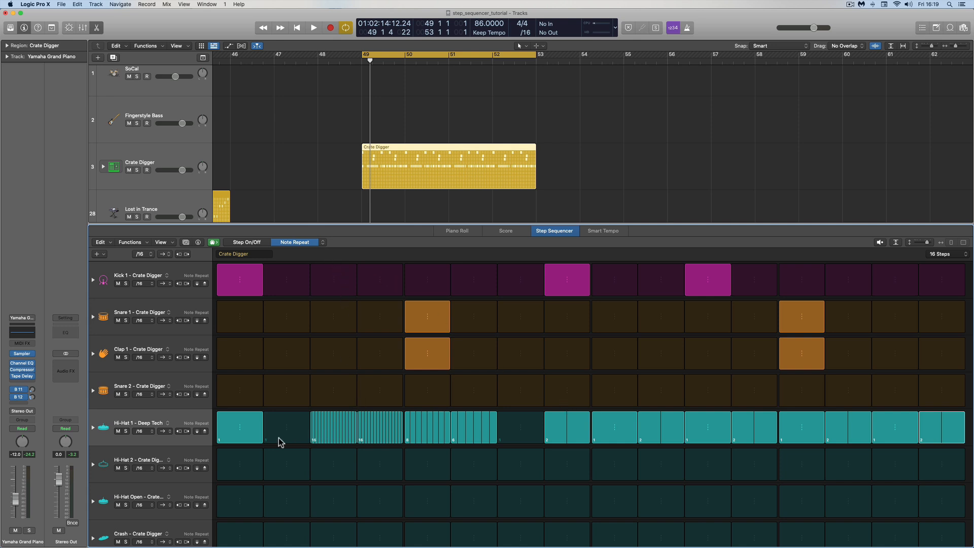
Raise the note repeats across the whole Hi-Hat 1 row and then lower them all to 1.
click(203, 431)
click(202, 431)
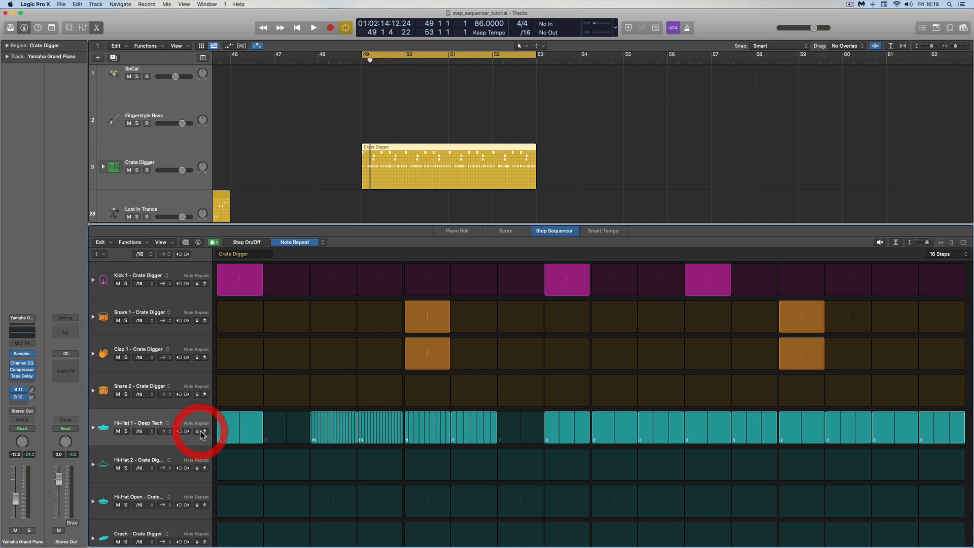
click(201, 431)
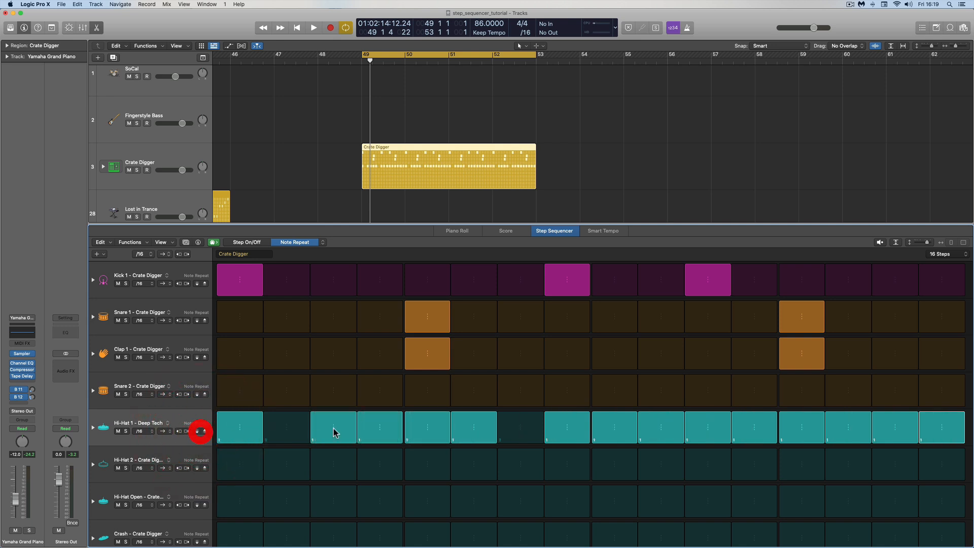
Switch the pattern's editing to Chance and set the chance of Clap 1 step 5 to 65%.
click(323, 243)
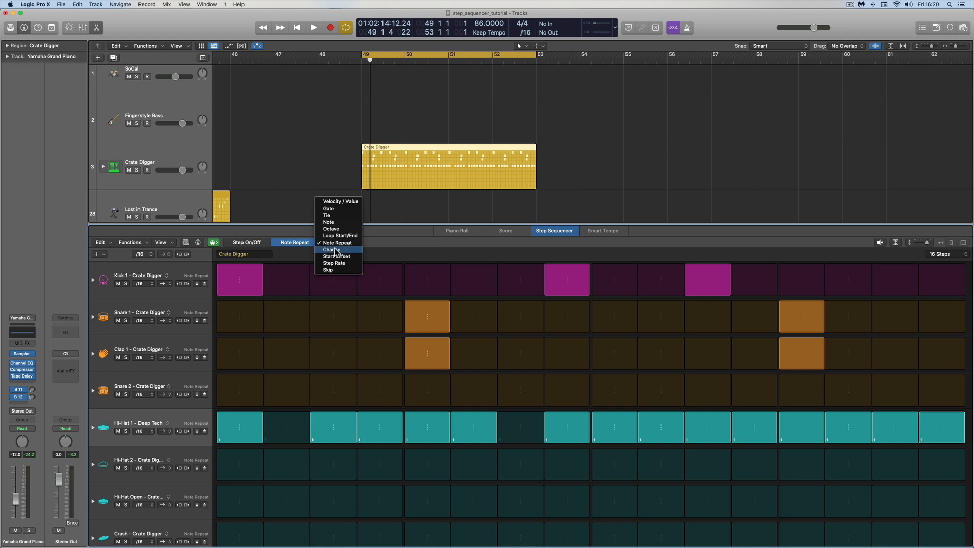
click(335, 250)
mouse_move(424, 349)
mouse_down()
mouse_move(429, 379)
mouse_move(425, 350)
mouse_up()
Shorten the Crate Digger region to one bar and extend it back to four bars.
mouse_move(531, 184)
mouse_down()
mouse_move(403, 182)
mouse_move(532, 184)
mouse_up()
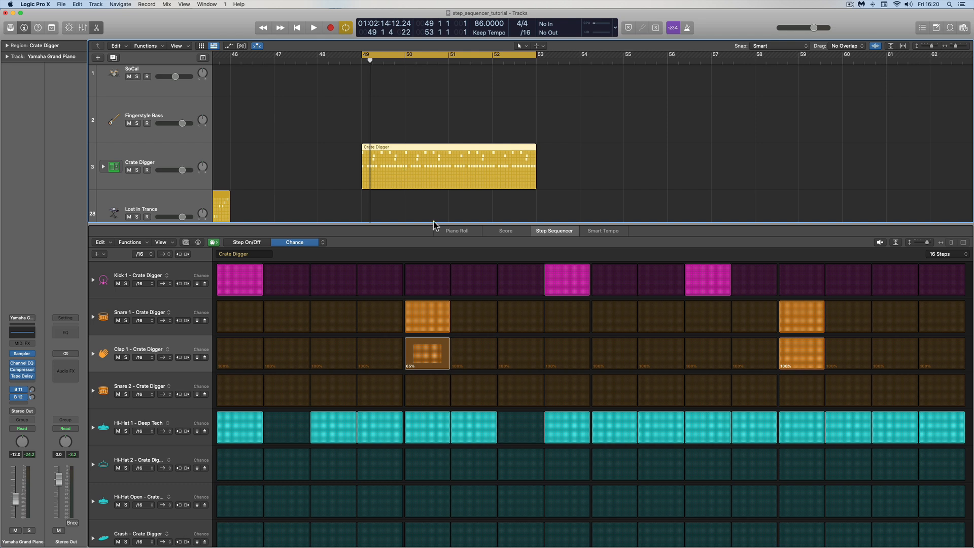
drag(535, 184, 404, 184)
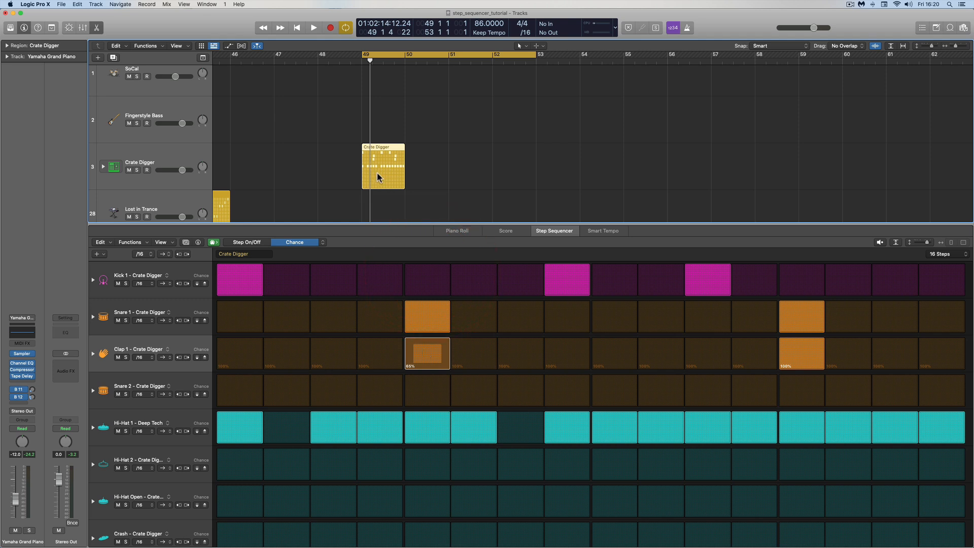
drag(404, 187, 534, 188)
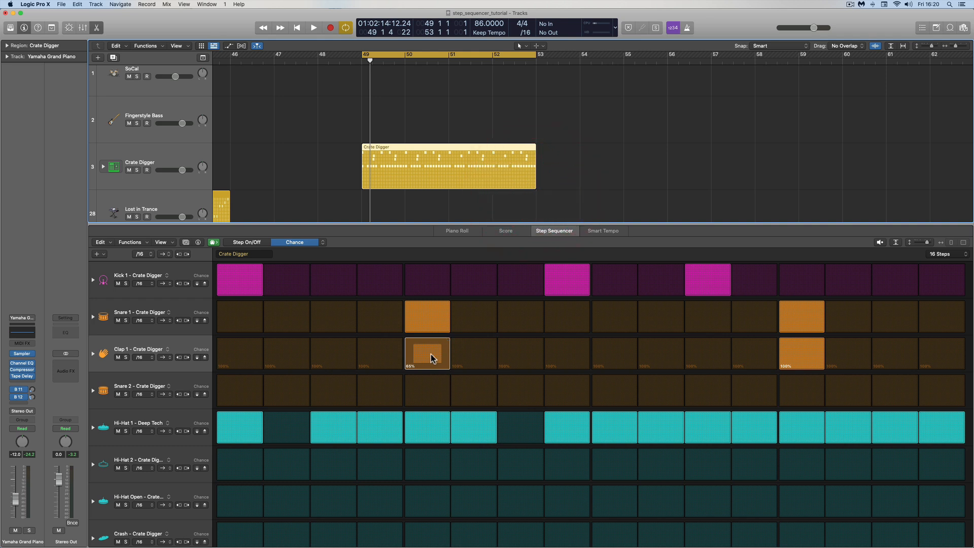
Set the chance of Clap 1 step 5 to 64% and turn off all Hi-Hat 1 and Clap 1 steps.
drag(431, 357, 430, 353)
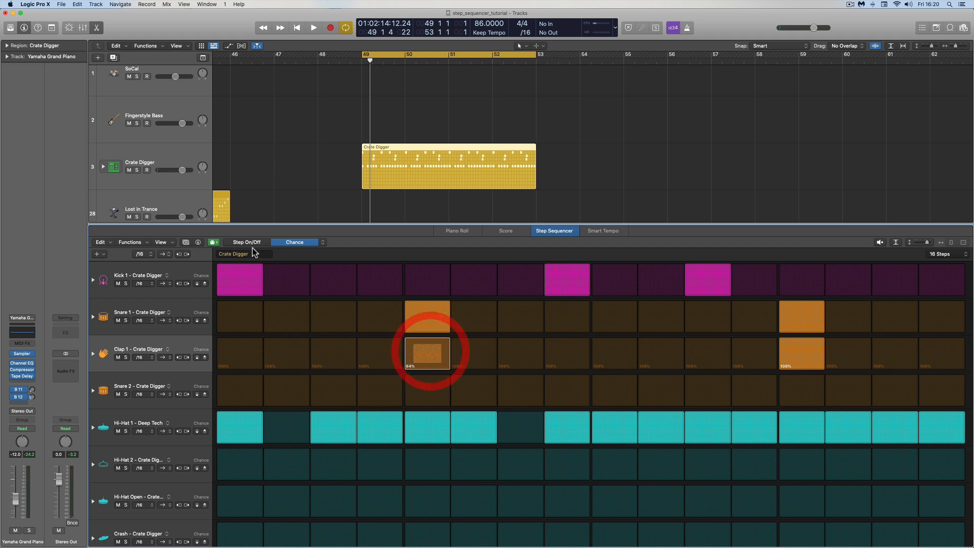
click(246, 242)
drag(942, 426, 241, 427)
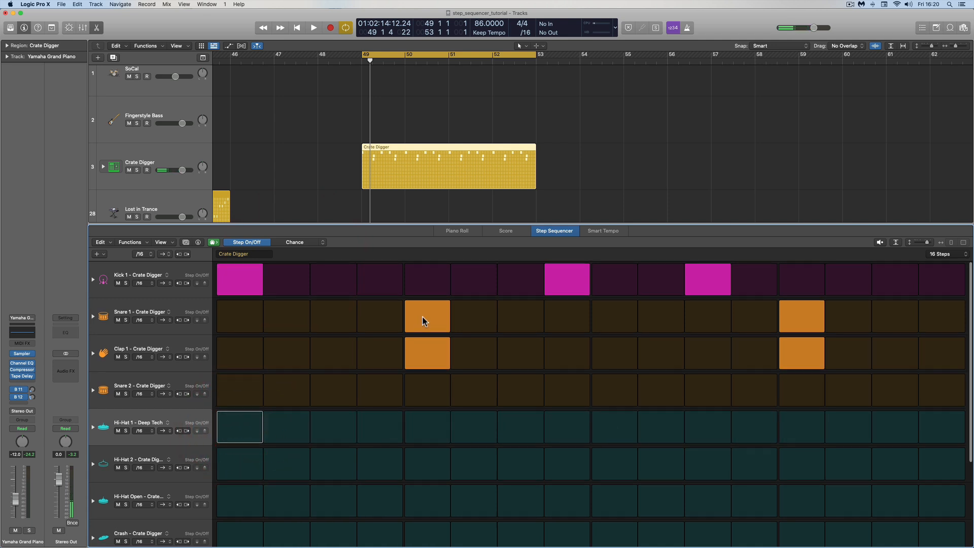
click(420, 352)
click(814, 354)
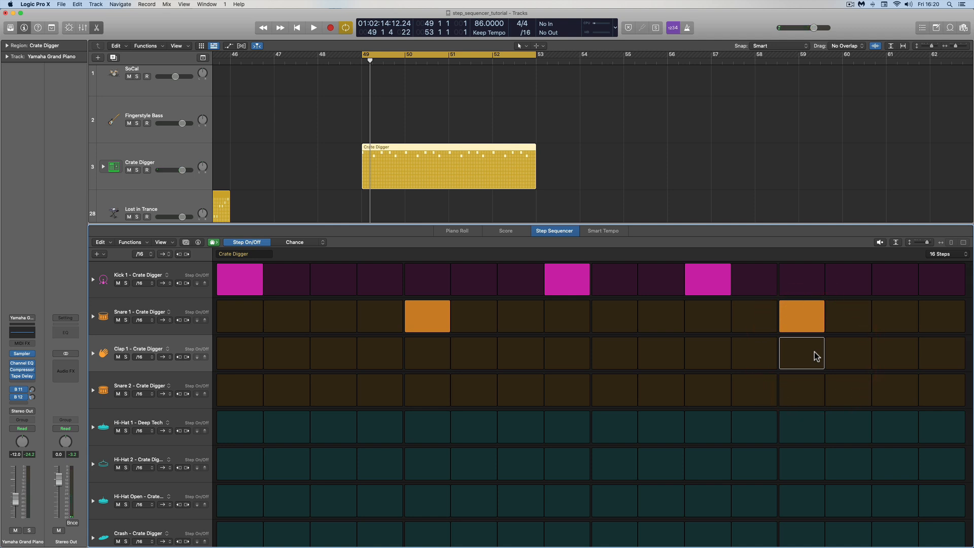
Return to Chance editing, set the chance of Snare 1 step 5 to 50% and preview the pattern.
click(434, 319)
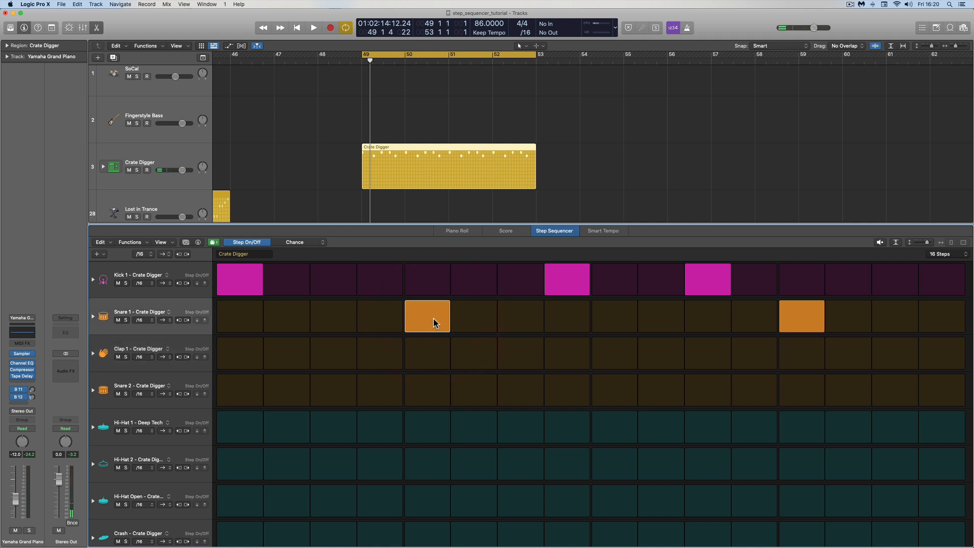
click(298, 243)
drag(431, 306, 432, 315)
drag(433, 317, 433, 320)
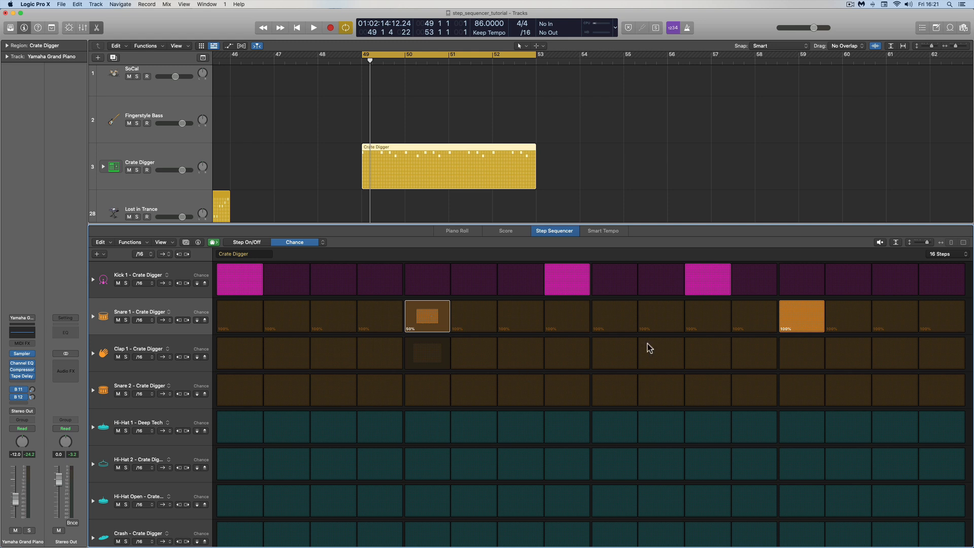
click(880, 243)
Extend the Crate Digger region and the cycle range to end at bar 57.
click(533, 184)
mouse_move(533, 184)
mouse_down()
mouse_move(537, 199)
mouse_move(526, 187)
mouse_move(404, 177)
mouse_move(490, 180)
mouse_move(403, 178)
mouse_move(536, 181)
mouse_up()
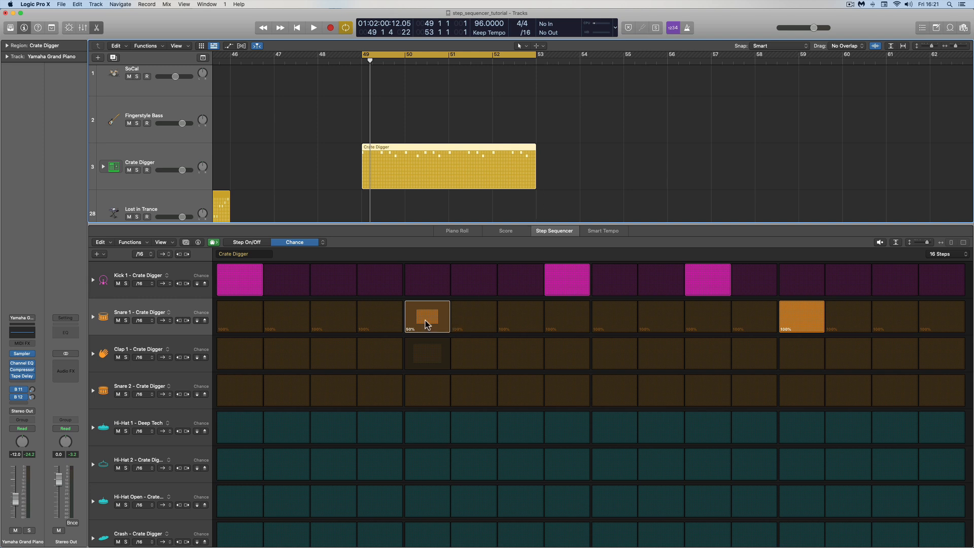
drag(535, 187, 886, 196)
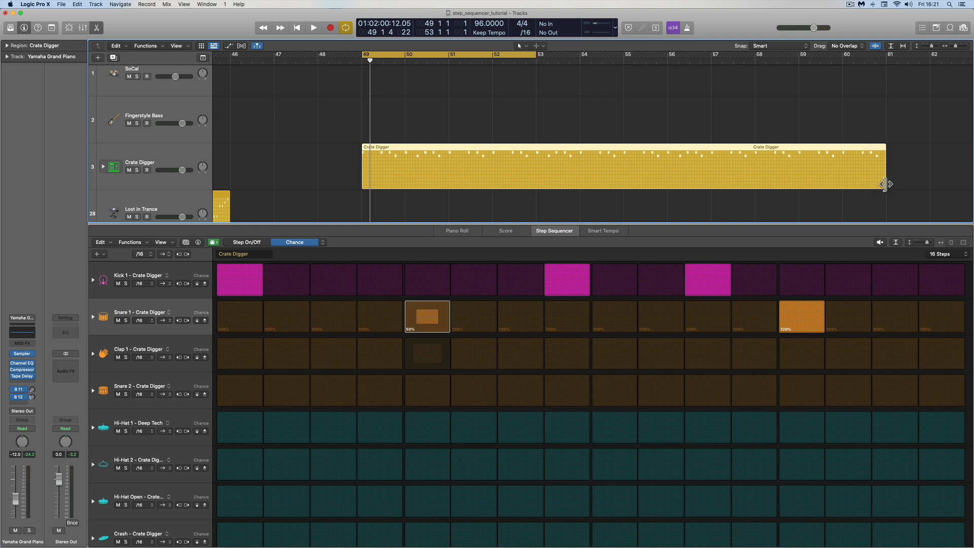
drag(882, 183, 710, 179)
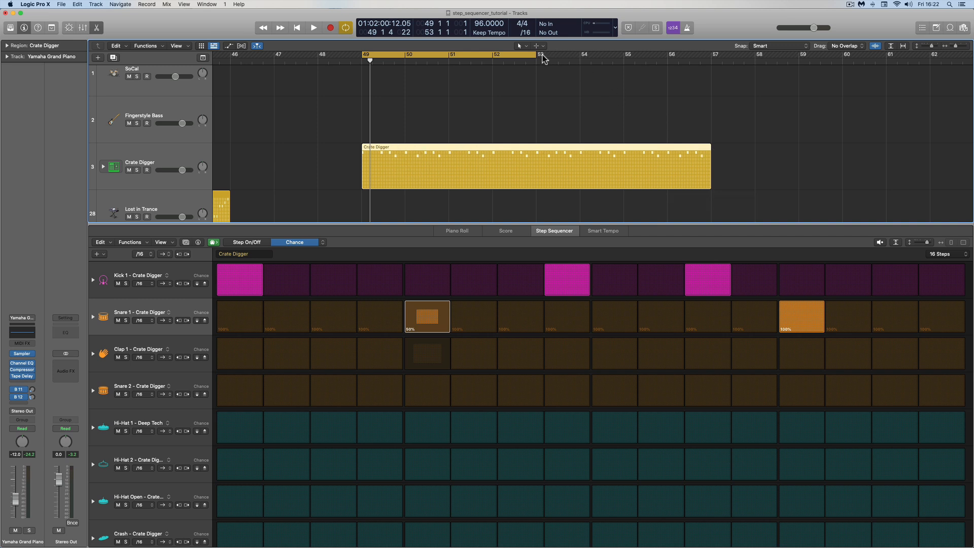
drag(533, 54, 706, 96)
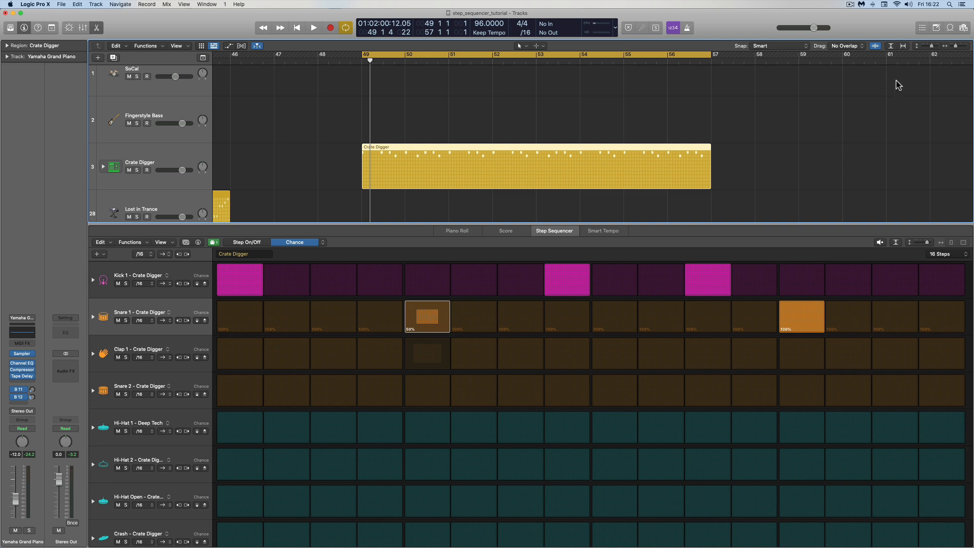
Move the playhead to the start of the Crate Digger region at bar 49.
drag(930, 46, 962, 48)
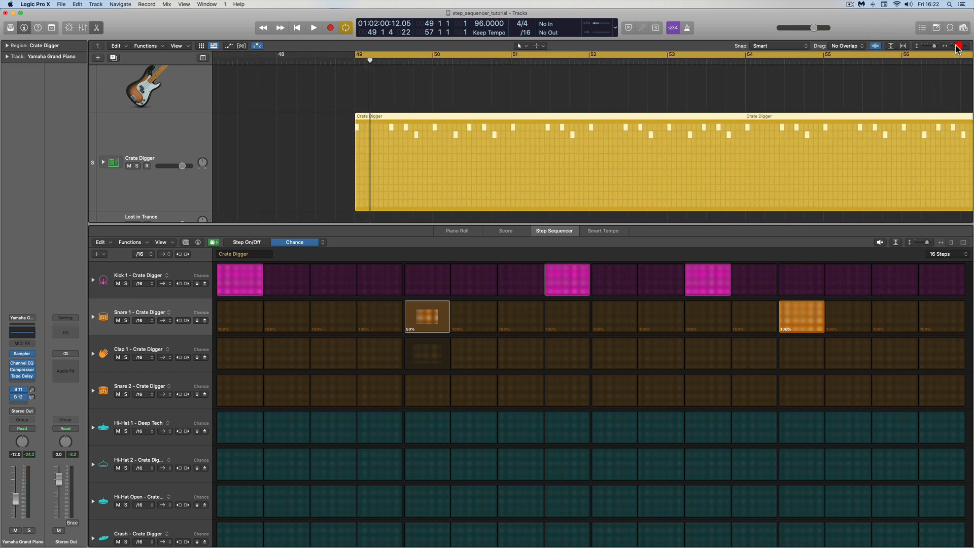
scroll(691, 109, right, 5)
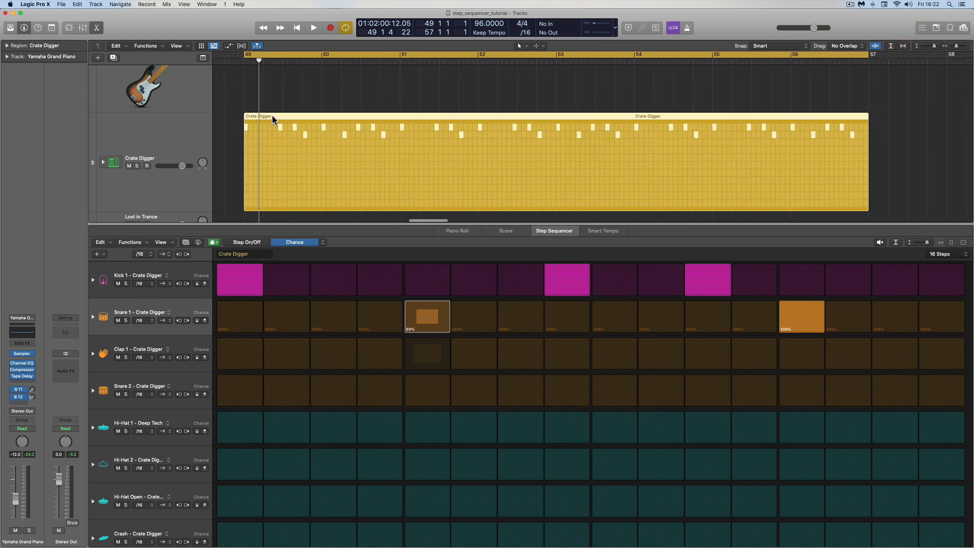
drag(258, 61, 244, 61)
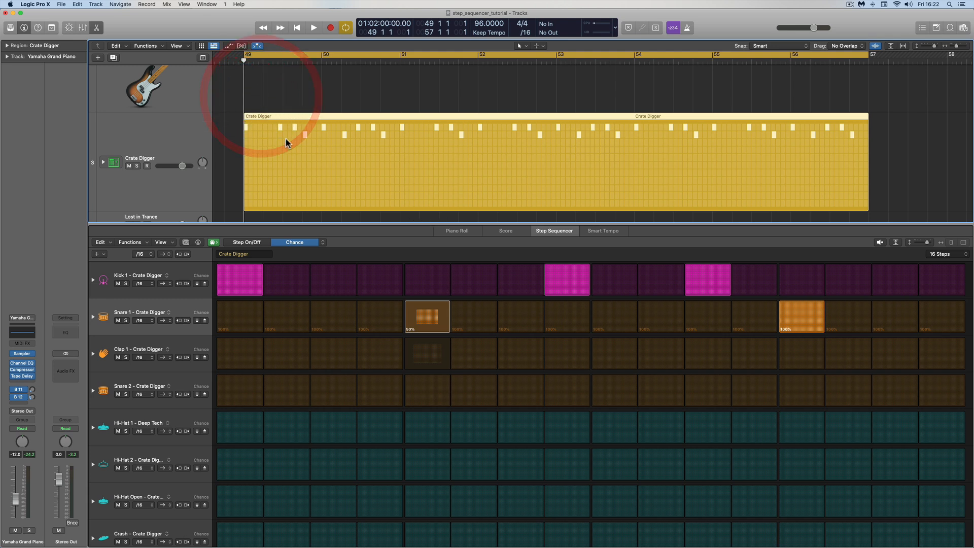
drag(244, 61, 322, 61)
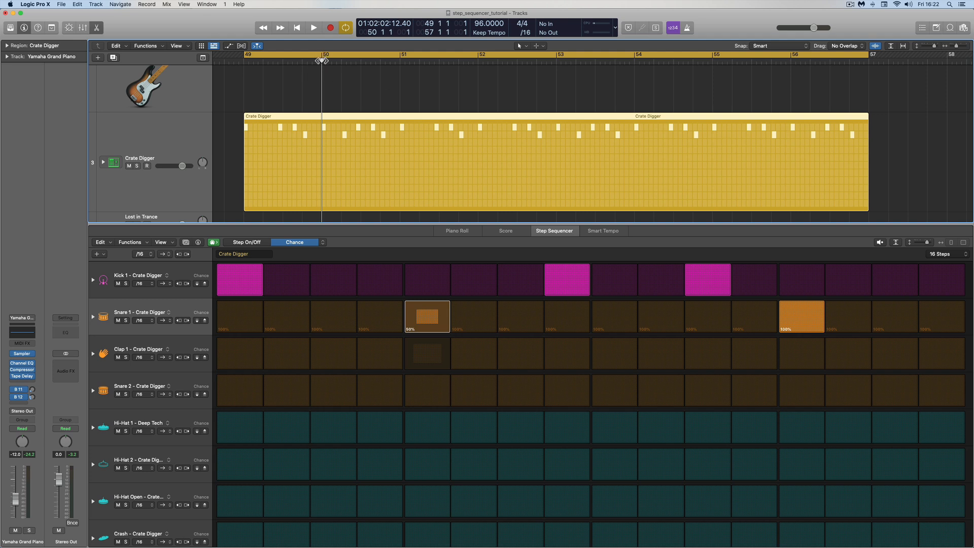
drag(322, 60, 256, 82)
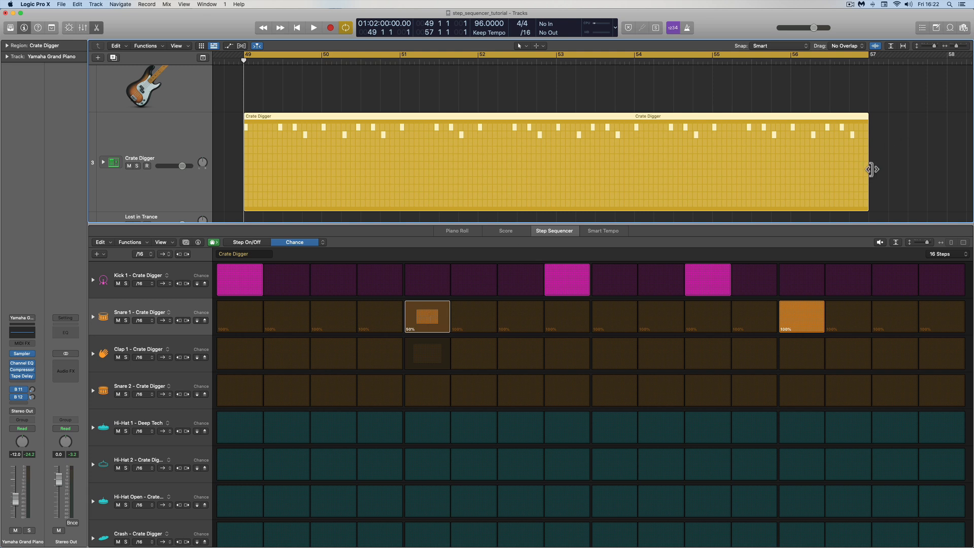
Reset the chance of Snare 1 step 5 to 100%, try 50% and 70%, and set it back to 100%.
alt+click(431, 314)
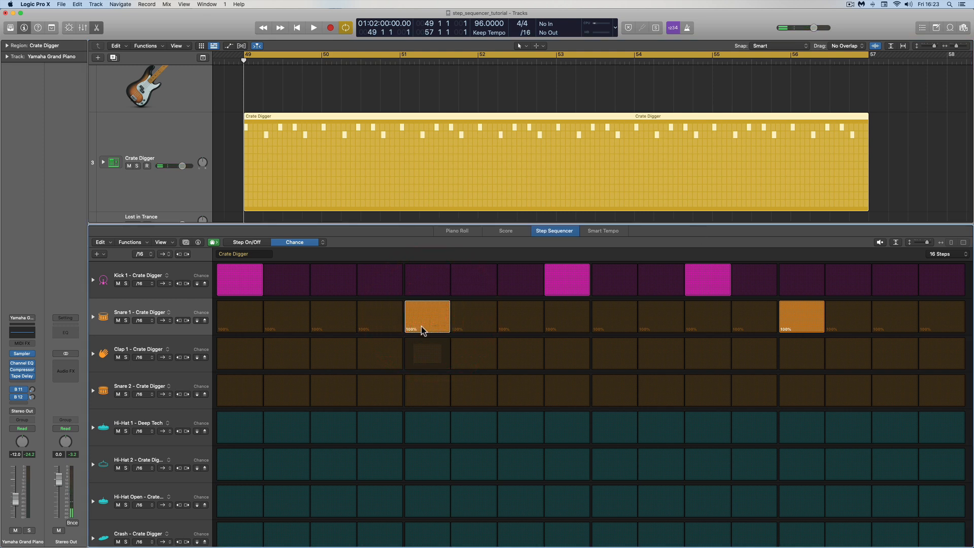
drag(426, 306, 427, 320)
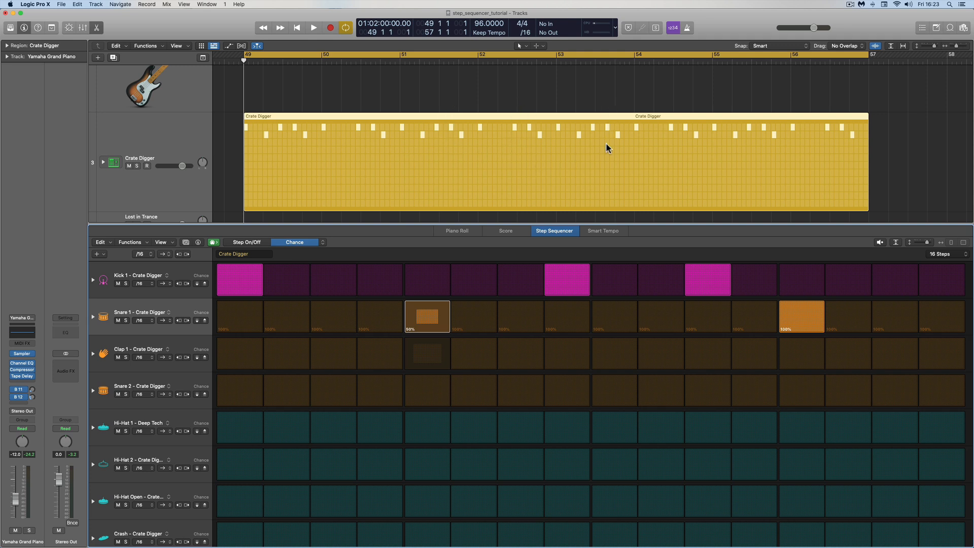
scroll(710, 139, left, 1)
drag(428, 320, 428, 313)
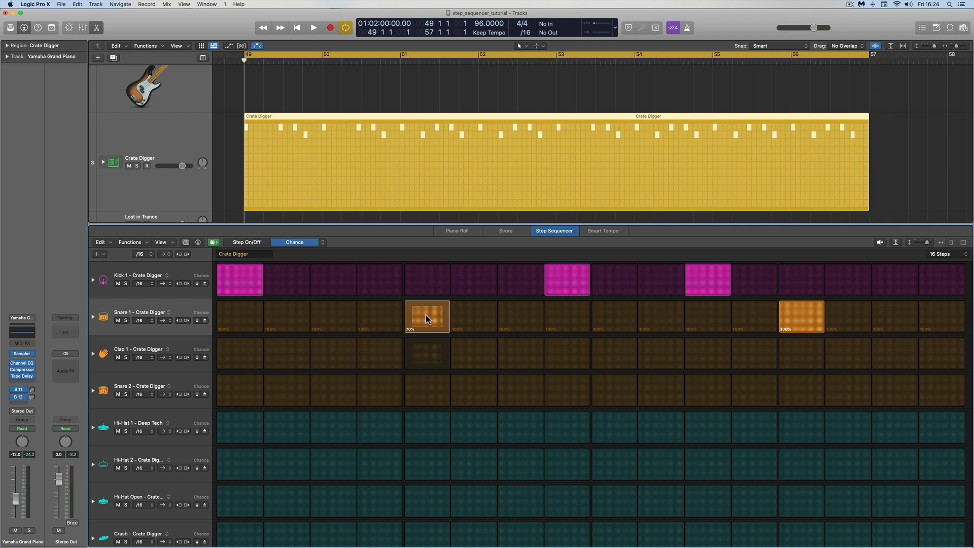
drag(427, 318, 426, 310)
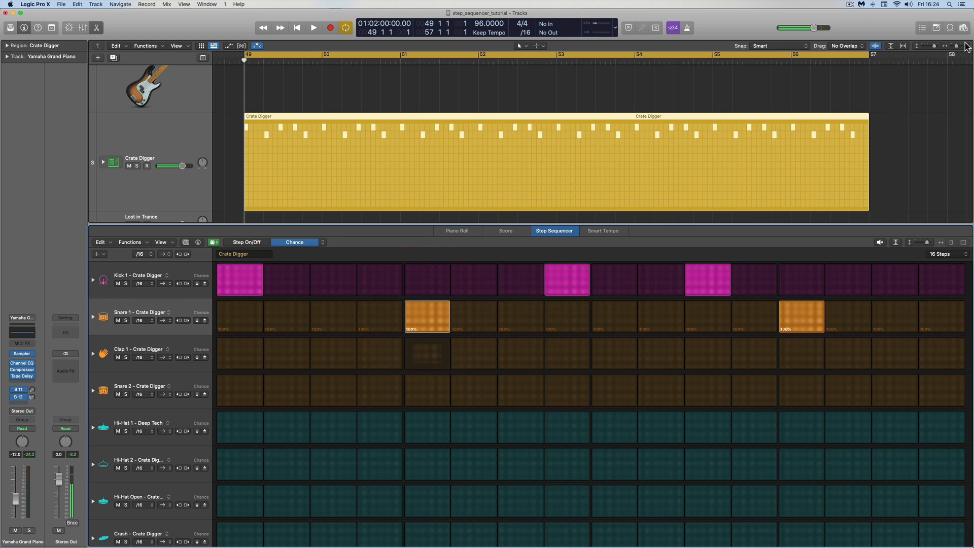
Extend the Crate Digger region and the cycle range to end at bar 65.
drag(955, 47, 951, 48)
drag(394, 207, 548, 209)
drag(396, 57, 547, 74)
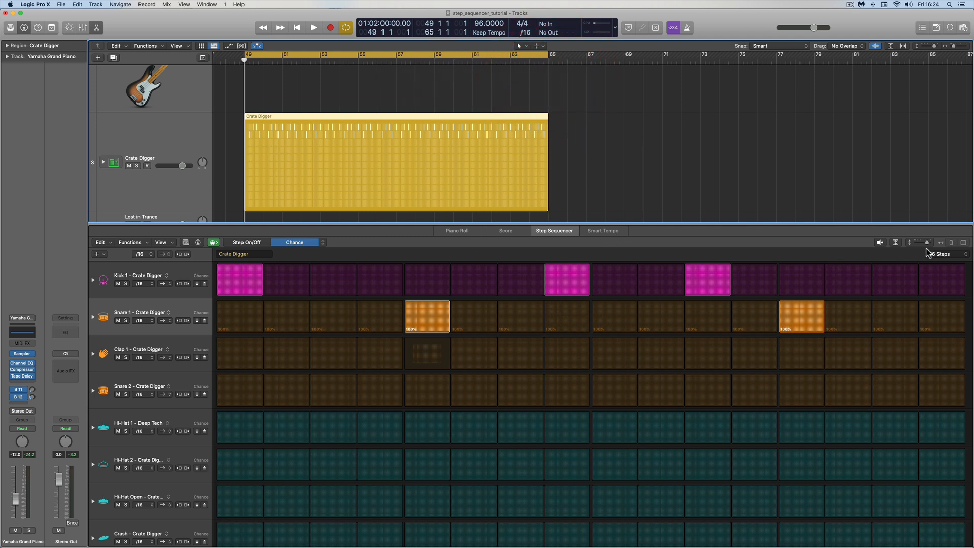
drag(928, 243, 926, 244)
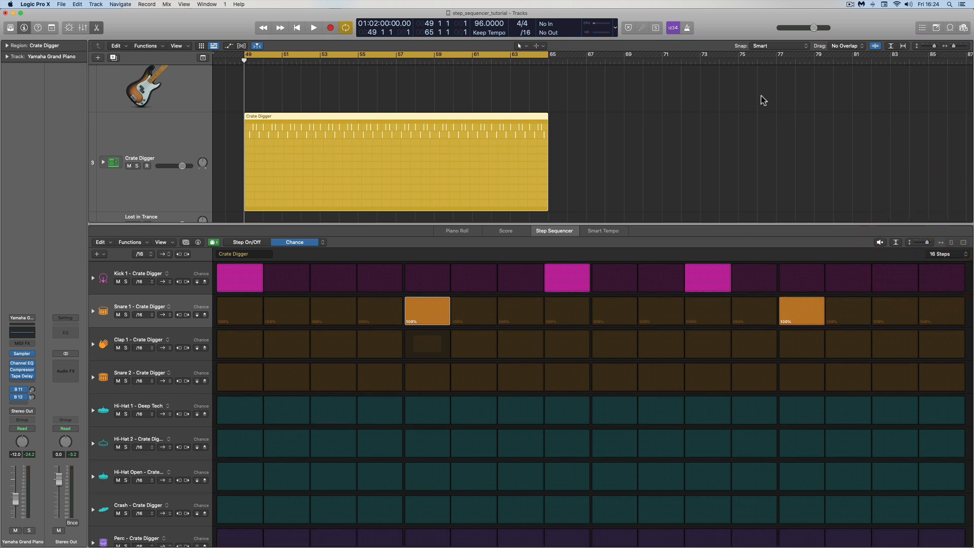
click(310, 119)
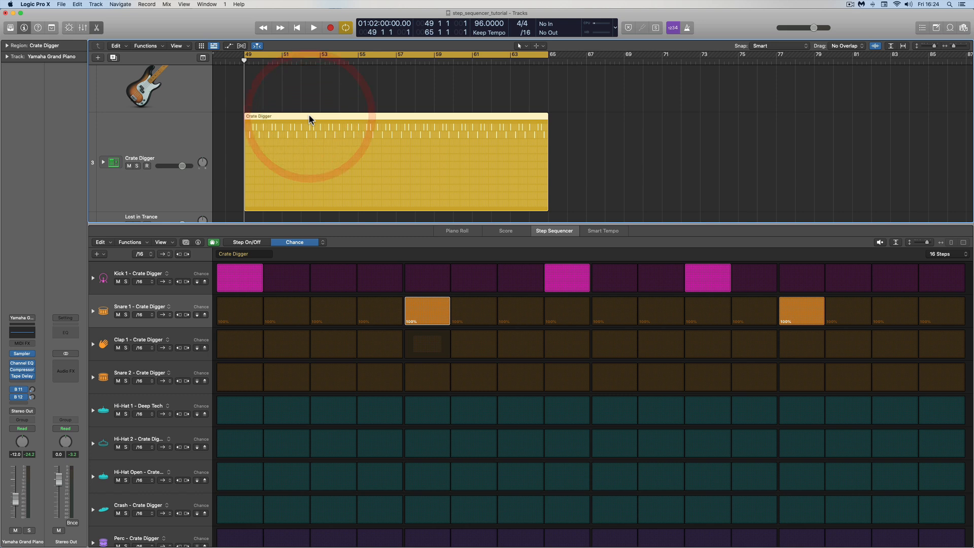
key(z)
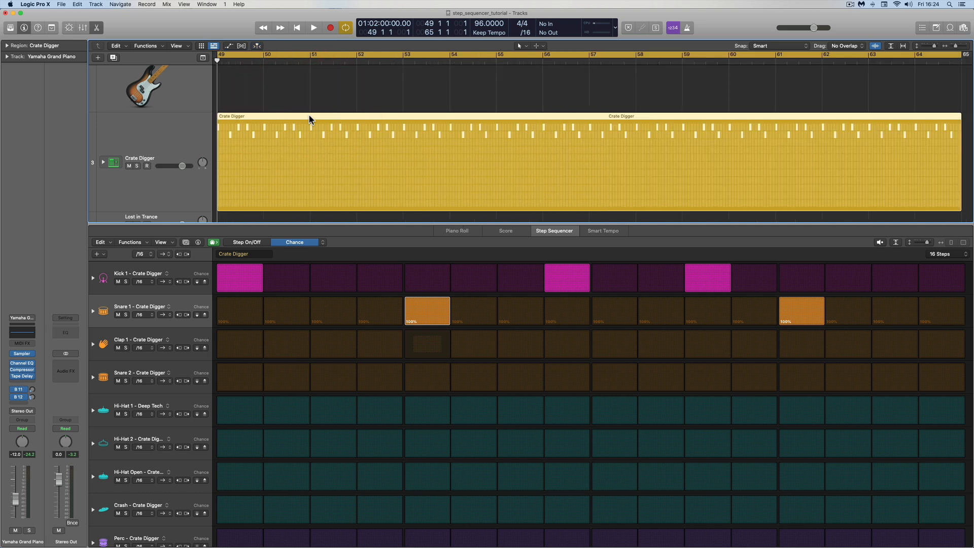
Set the chance of Snare 1 step 5 to 50% in the Crate Digger pattern.
click(935, 46)
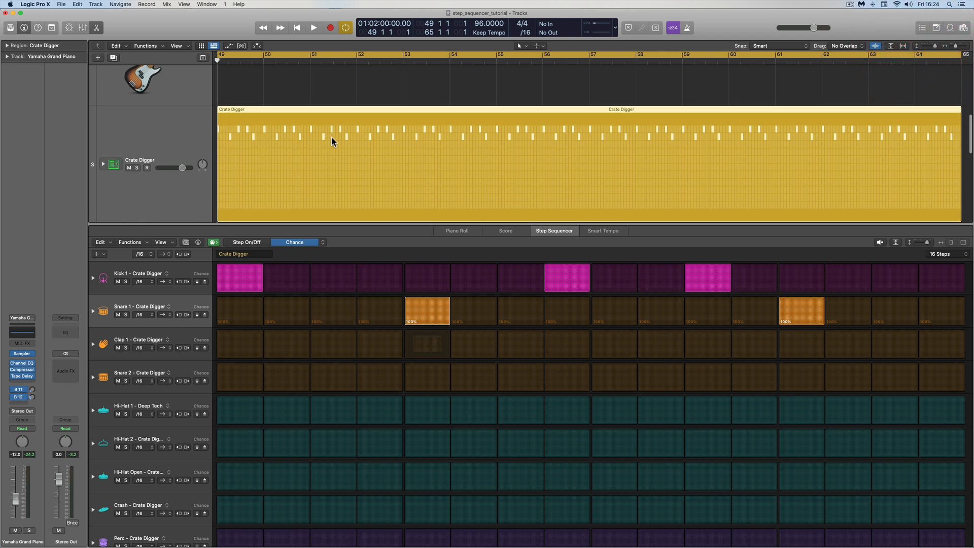
drag(428, 308, 429, 311)
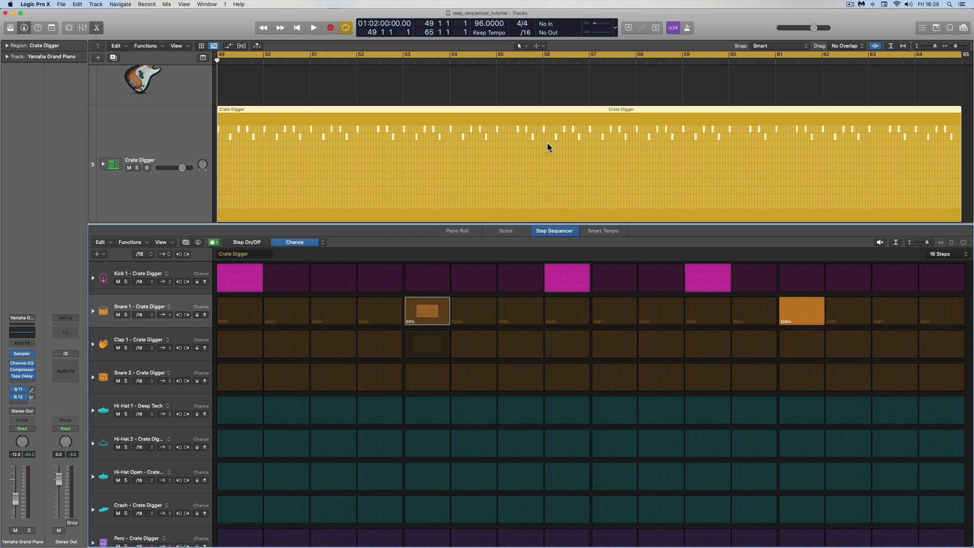
scroll(409, 139, right, 2)
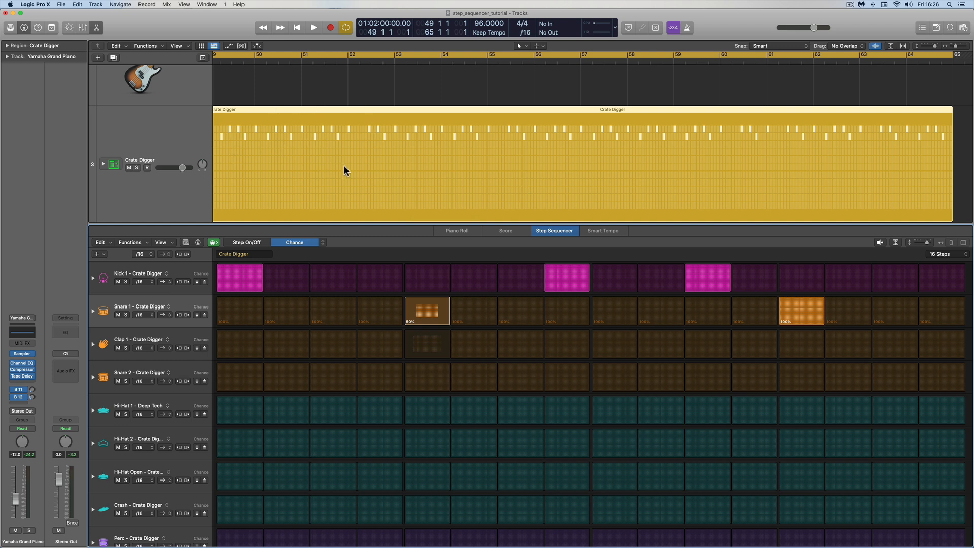
scroll(244, 140, left, 2)
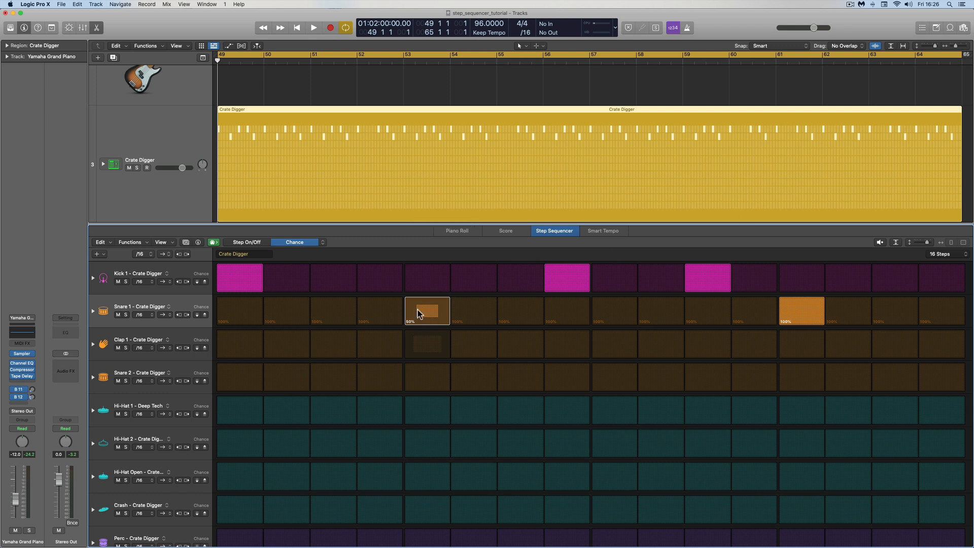
Try a 75% chance on Snare 1 step 5, and set it back to 50%.
drag(436, 309, 434, 306)
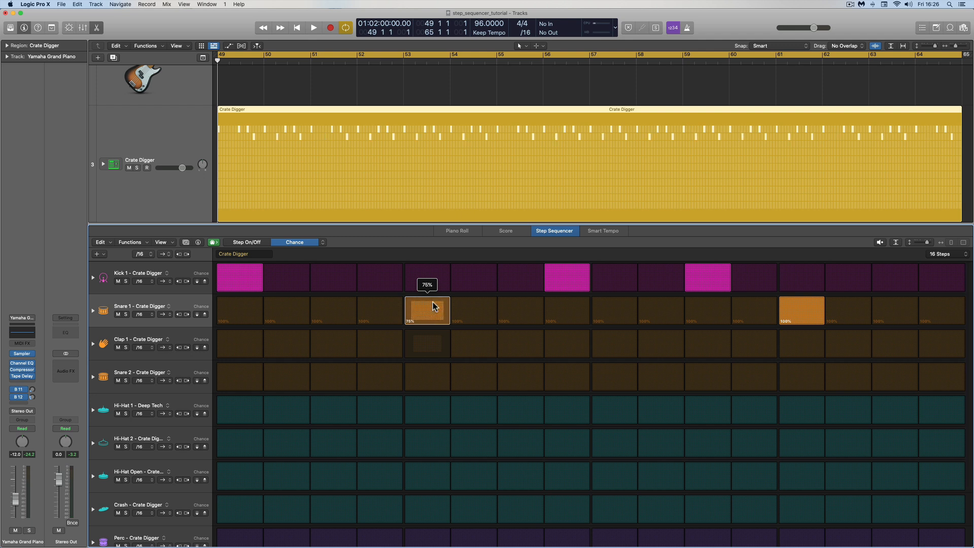
drag(434, 305, 433, 305)
scroll(488, 175, left, 1)
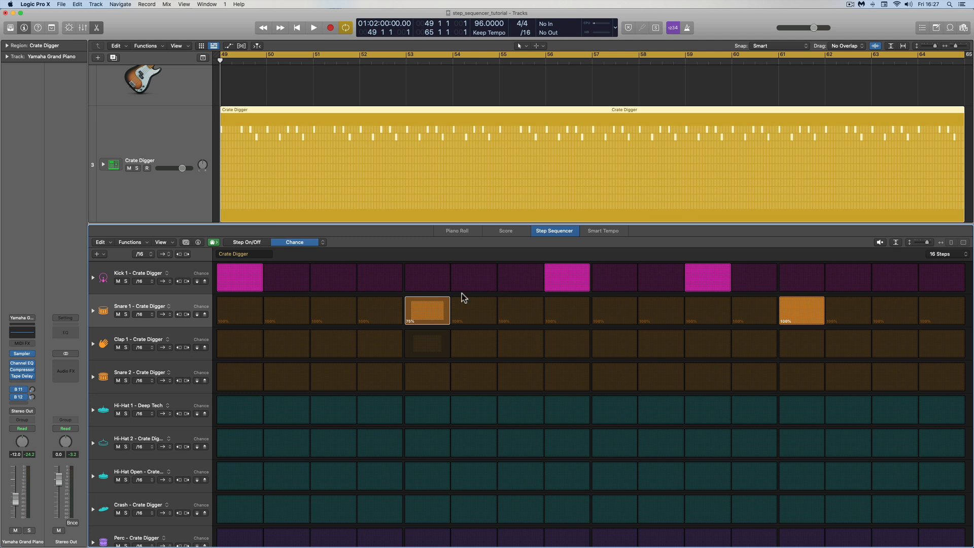
drag(436, 305, 437, 312)
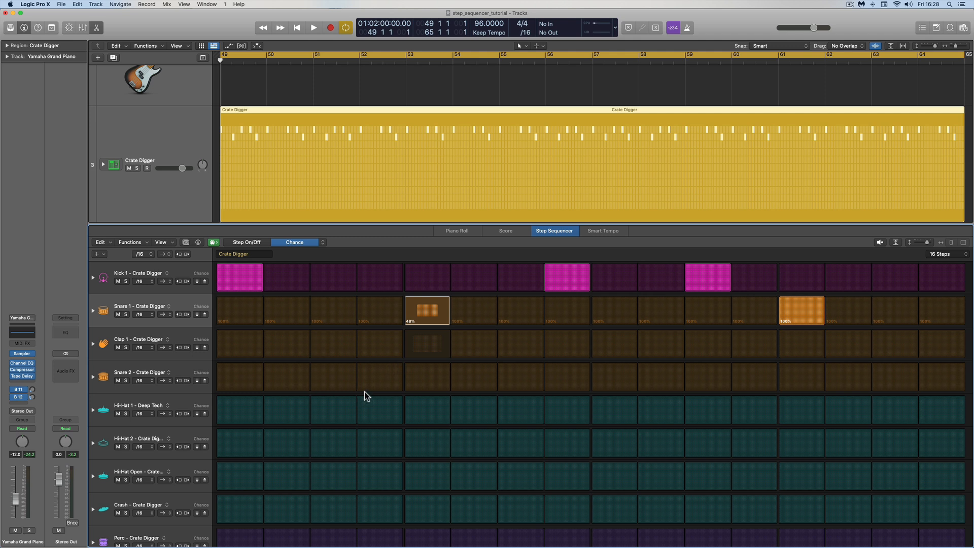
drag(430, 315, 430, 313)
scroll(245, 496, down, 1)
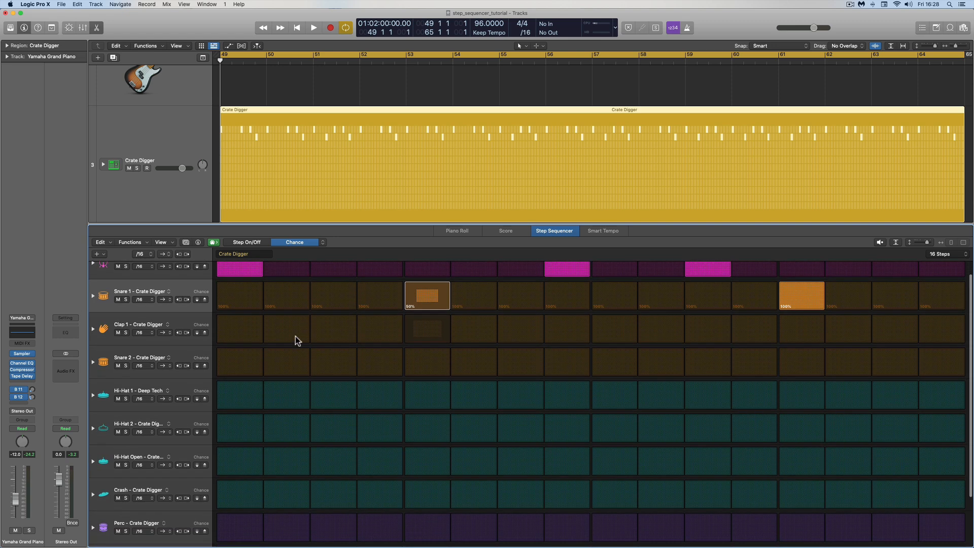
Turn on step 5 of the Perc row and set its chance to 50%.
click(245, 243)
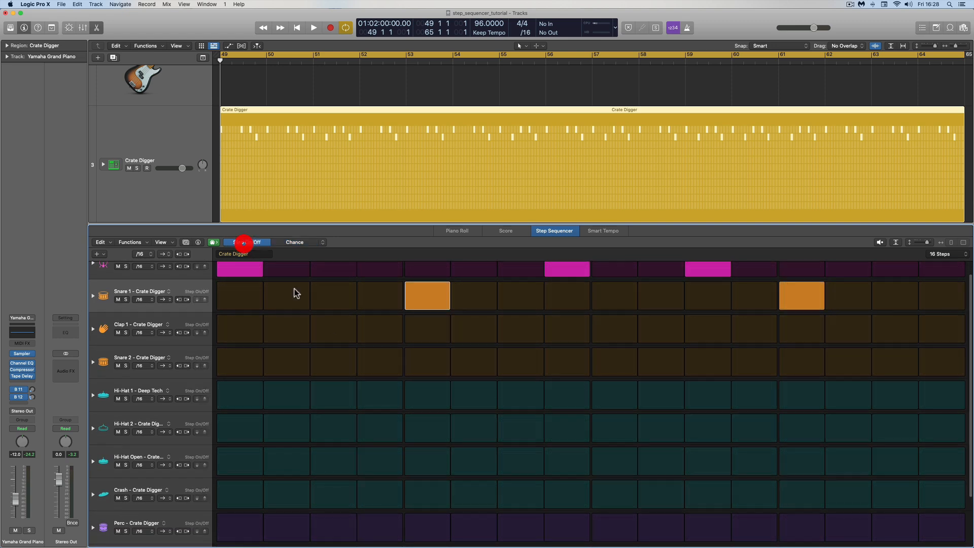
click(430, 522)
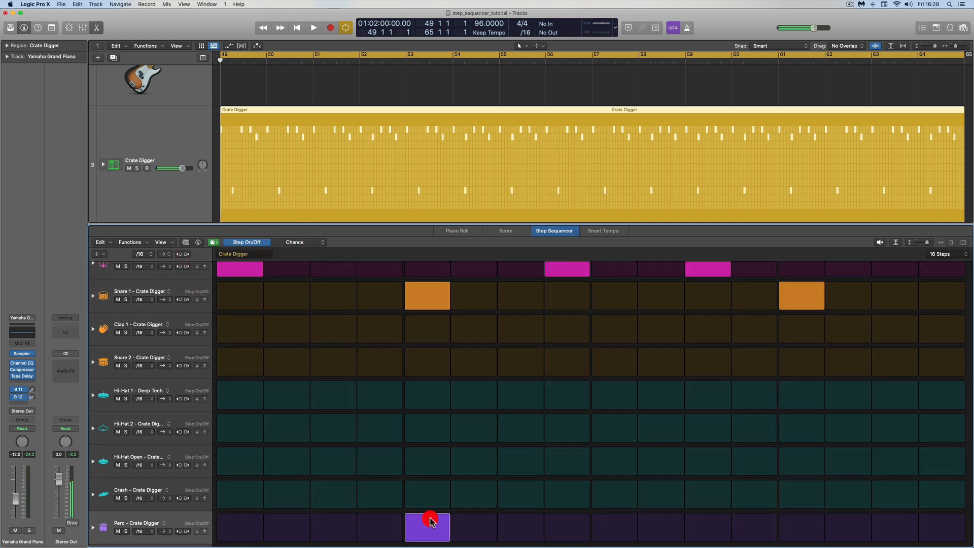
click(294, 242)
drag(428, 521, 429, 531)
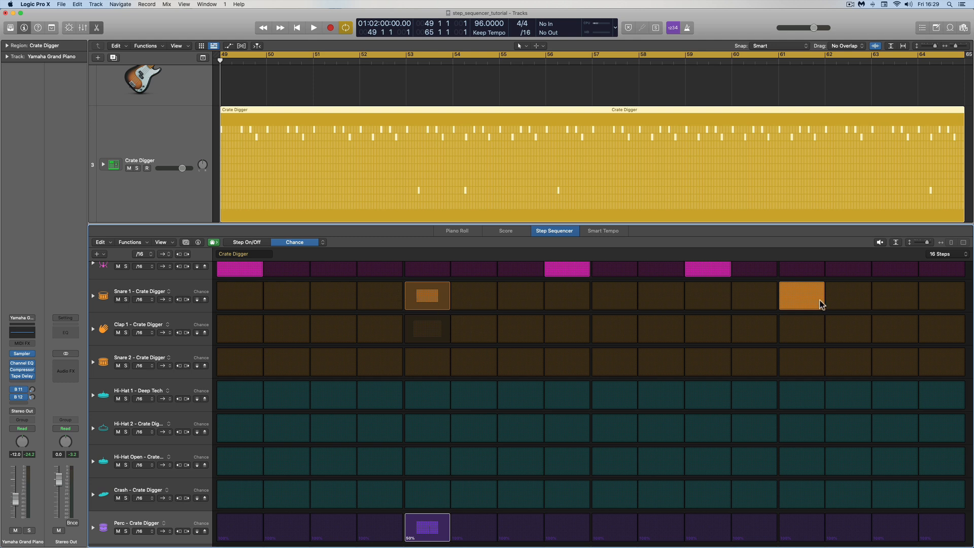
Turn on step 13 of the Perc row and compare the chance values of the Snare 1 and Perc rows.
click(256, 242)
click(802, 519)
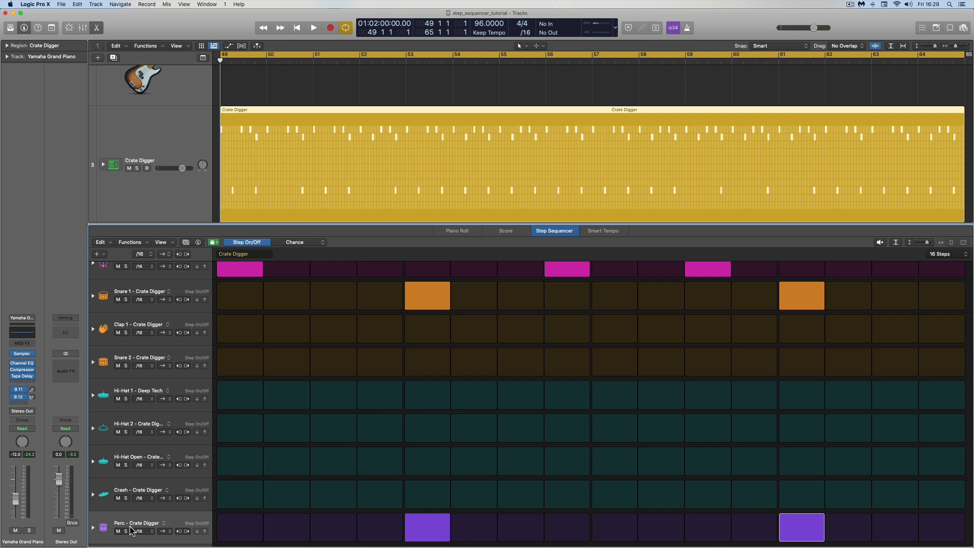
scroll(150, 525, down, 1)
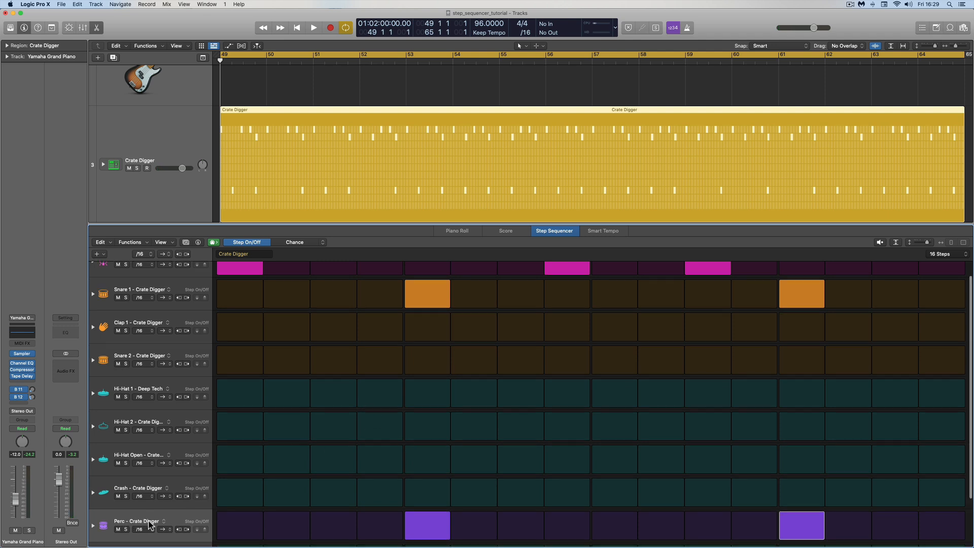
scroll(150, 525, down, 2)
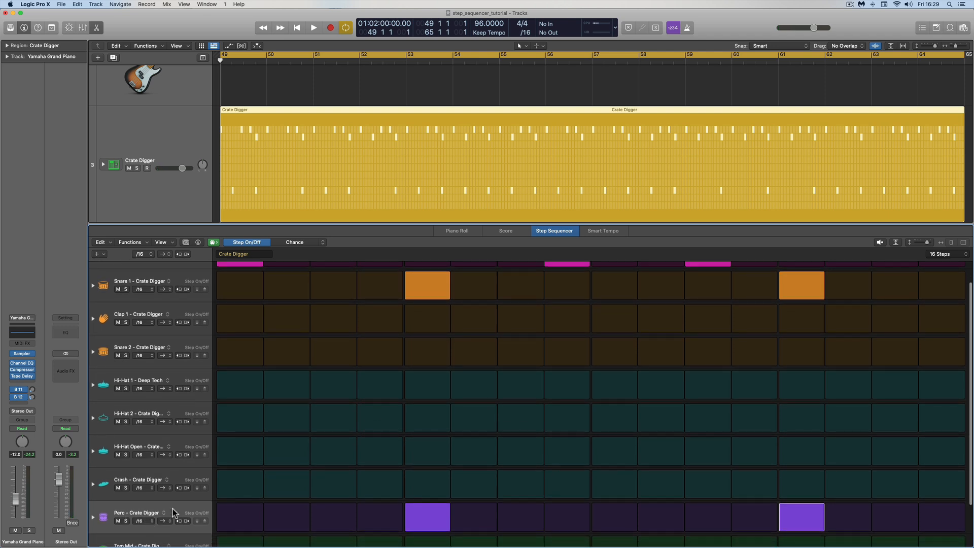
scroll(211, 502, up, 3)
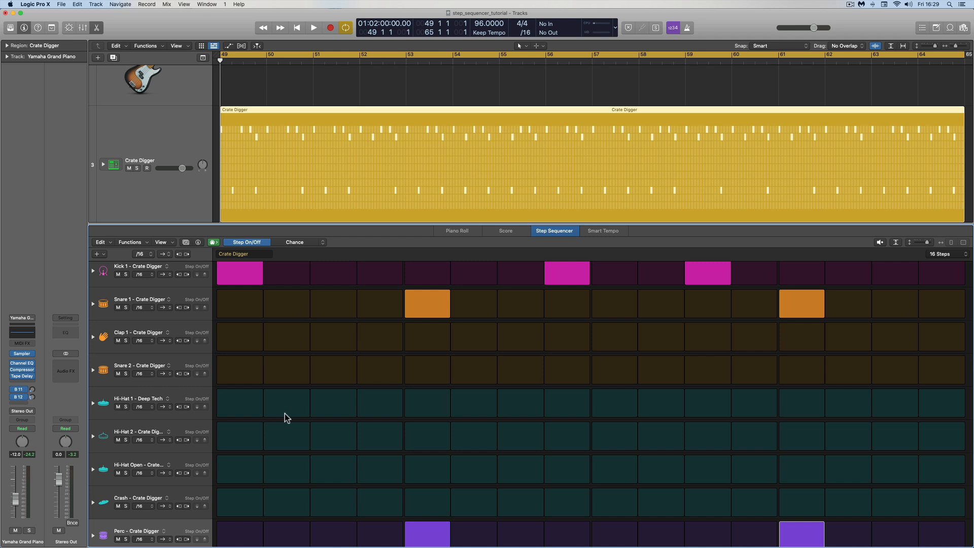
click(304, 243)
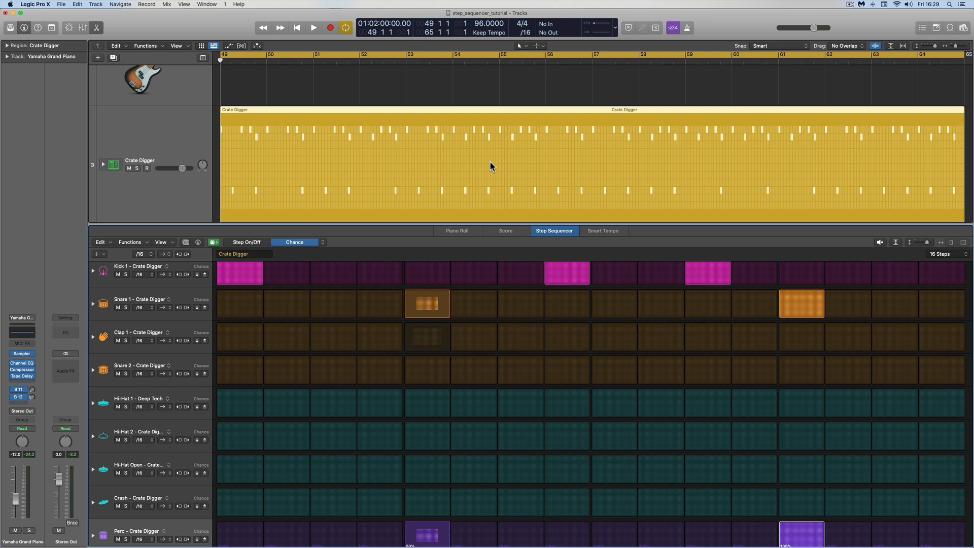
scroll(494, 167, right, 1)
scroll(558, 182, down, 1)
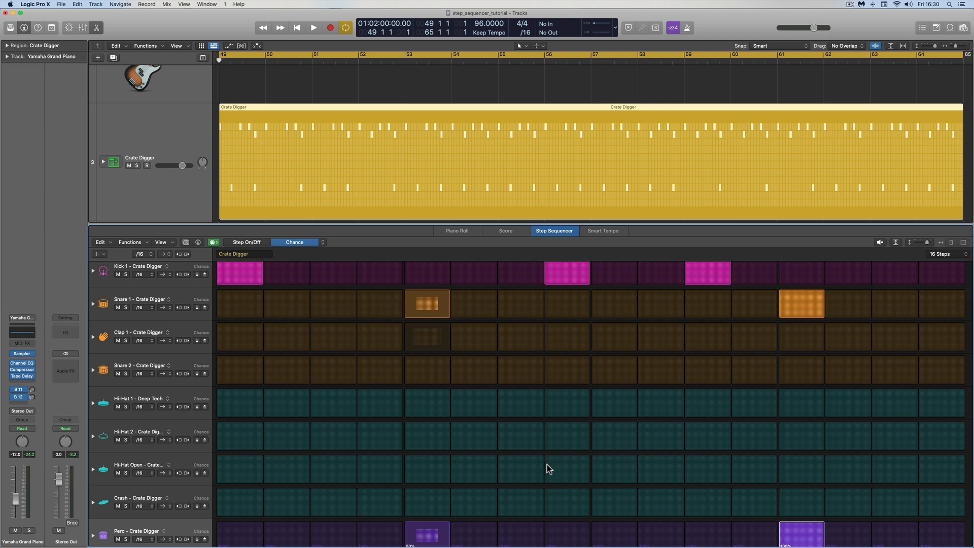
scroll(539, 461, down, 2)
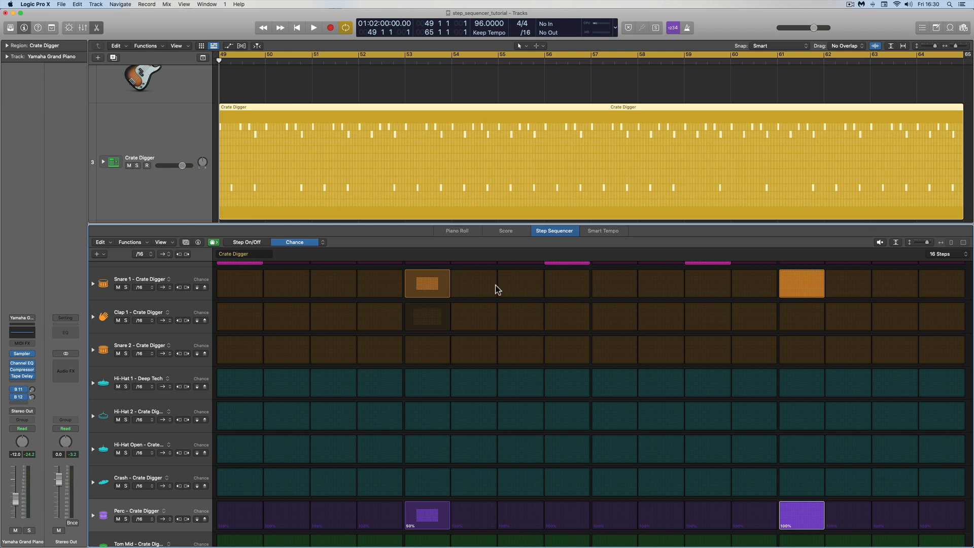
scroll(432, 350, up, 3)
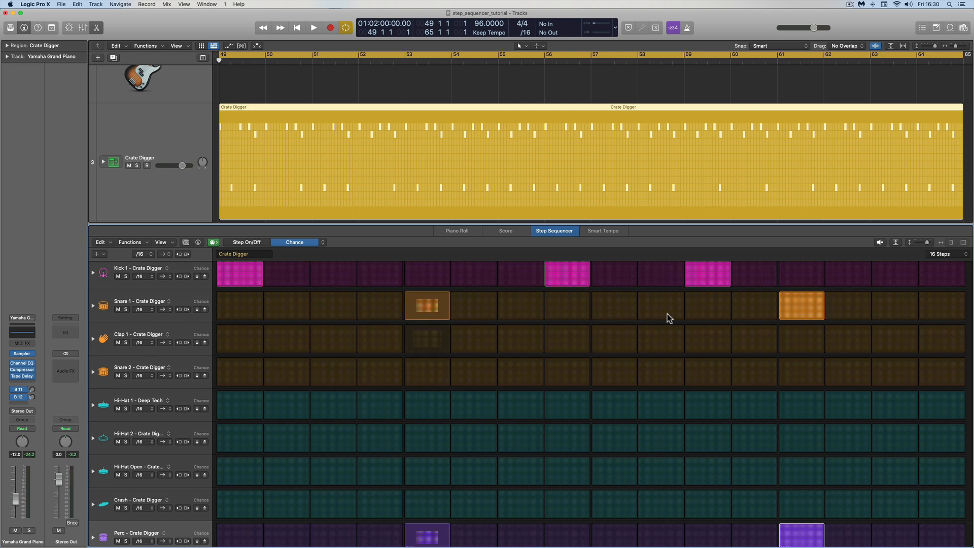
Turn off steps 5 and 13 of the Perc row.
click(247, 242)
click(431, 530)
click(806, 530)
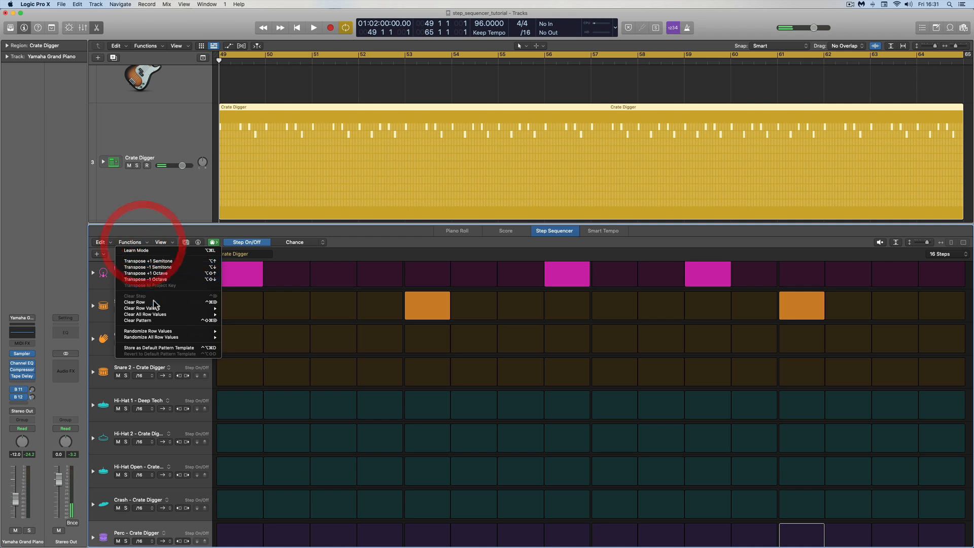
Clear the Chance and Start Offset values of all rows in the pattern.
mouse_move(152, 314)
click(246, 380)
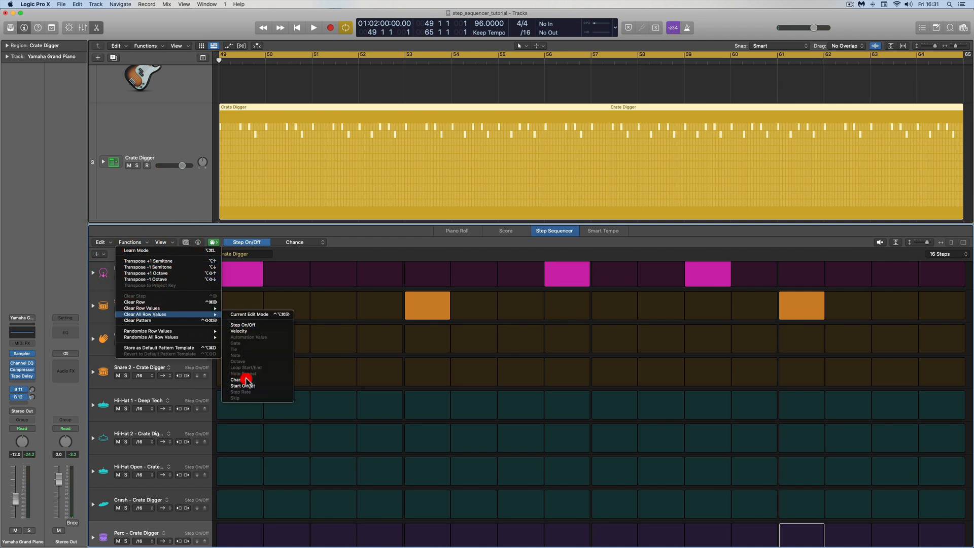
click(141, 244)
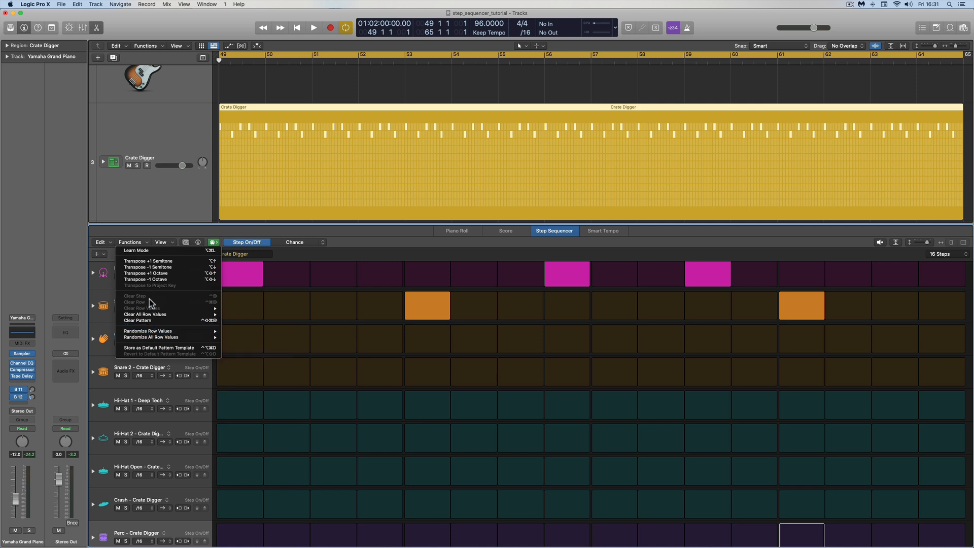
mouse_move(154, 316)
click(239, 386)
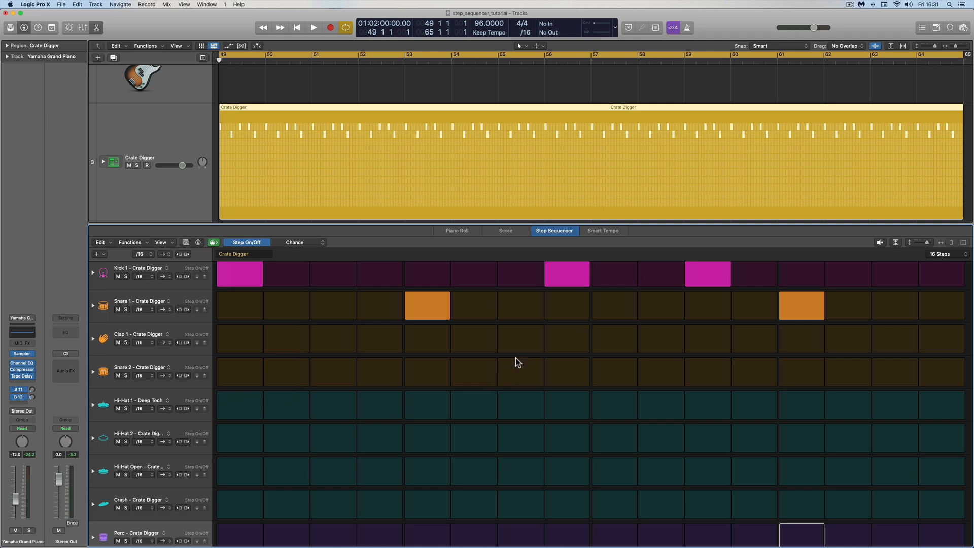
Play the pattern briefly in Chance mode and set the project tempo to 105.
click(308, 242)
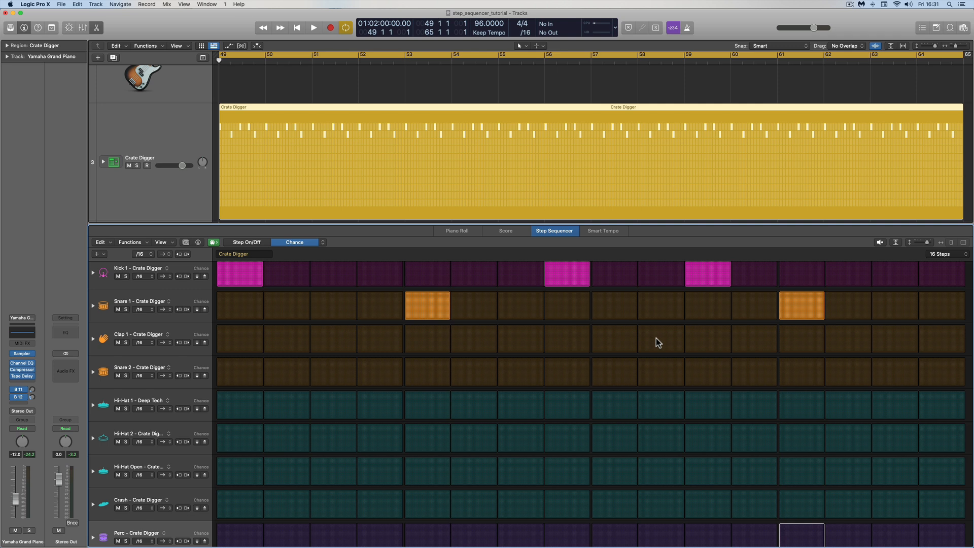
key(space)
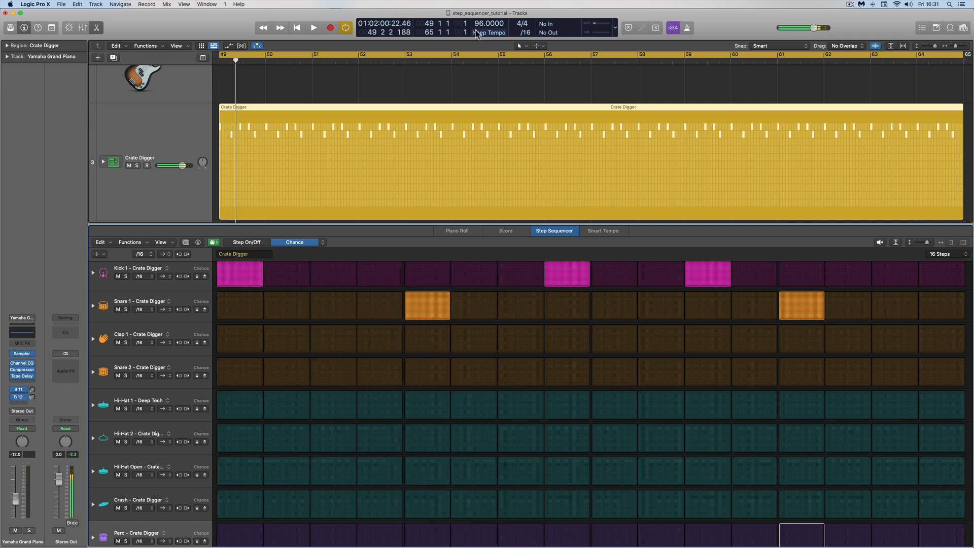
drag(488, 23, 488, 19)
key(space)
key(space)
Turn on steps 10, 15 and 16 of the Snare 1 row during playback.
click(261, 242)
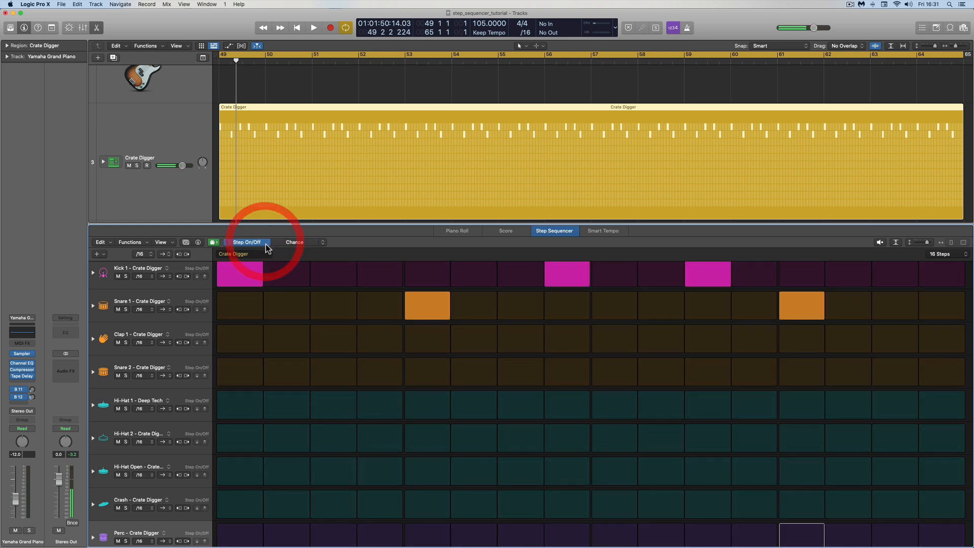
key(space)
click(658, 306)
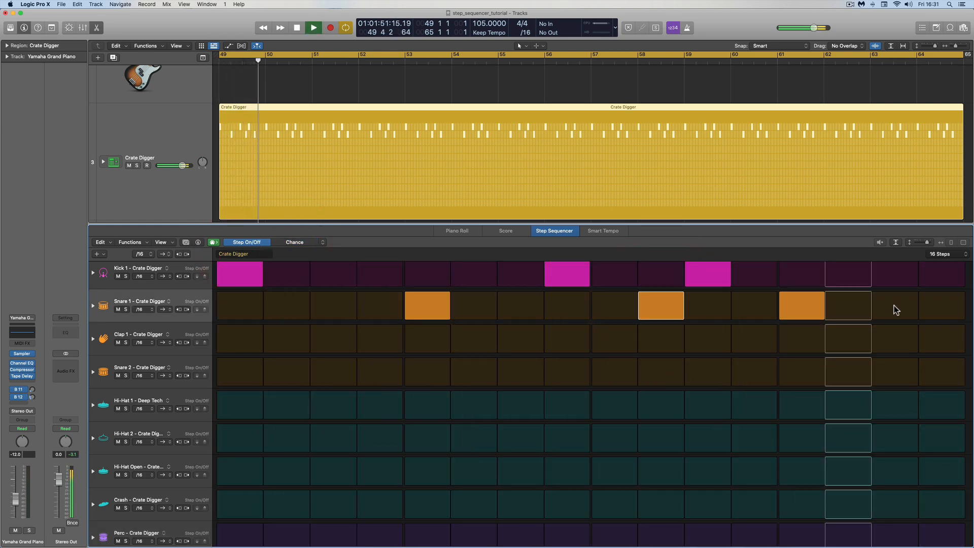
drag(913, 306, 933, 306)
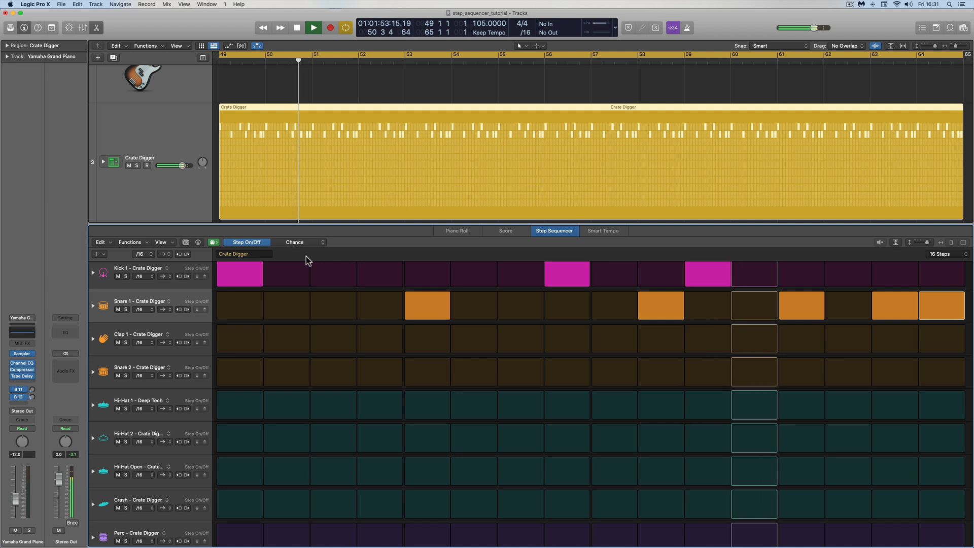
key(space)
Set the velocities of Snare 1 steps 10, 15 and 16 to about 48, 36 and 44, and audition the pattern.
click(297, 243)
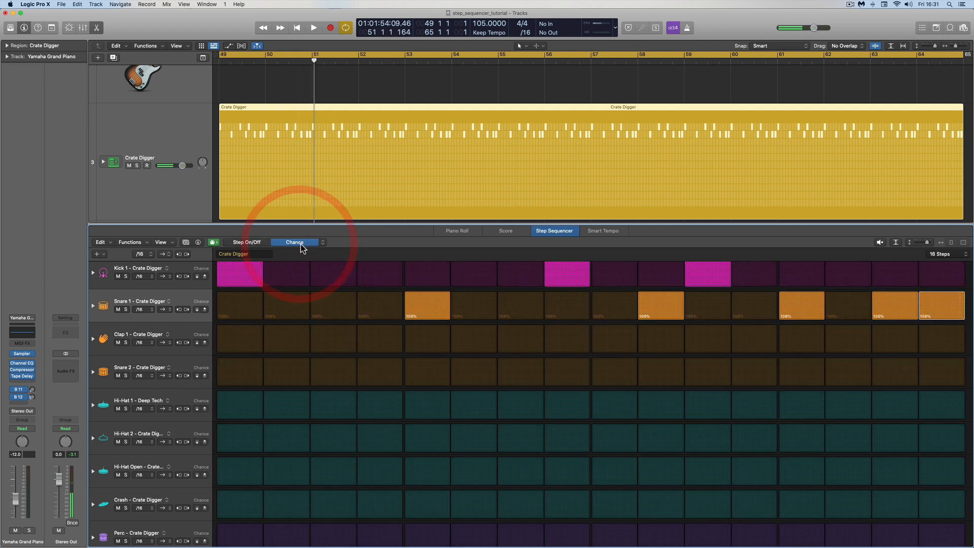
click(322, 242)
click(336, 197)
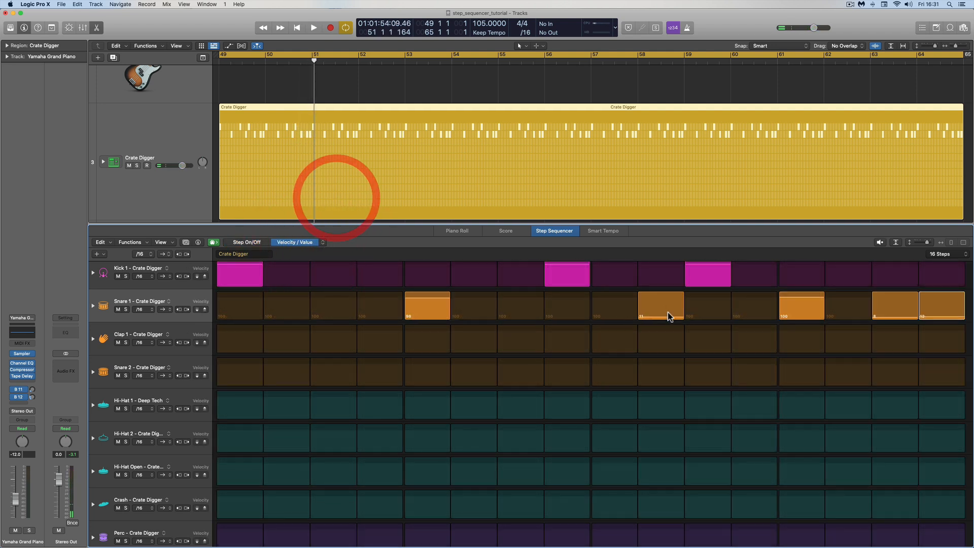
drag(664, 305, 768, 319)
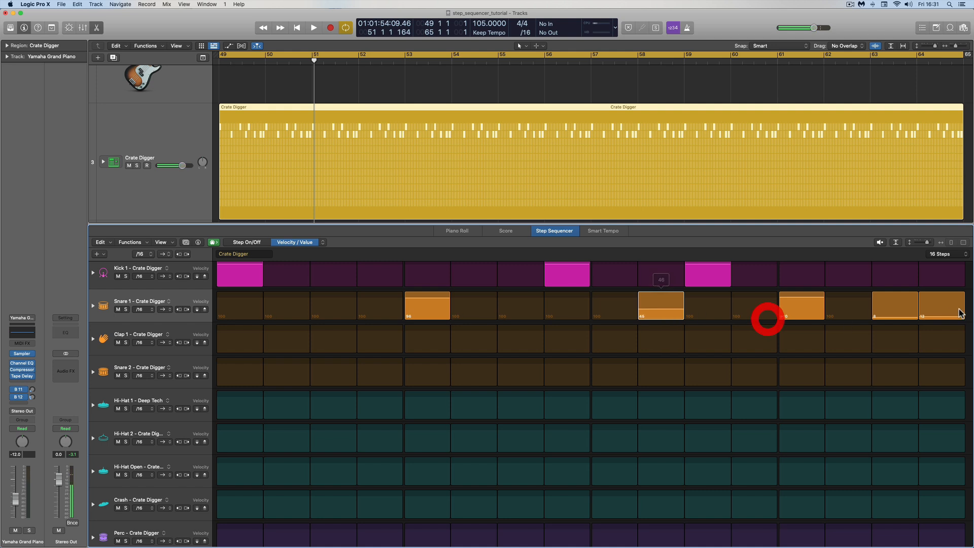
drag(903, 316, 941, 311)
key(space)
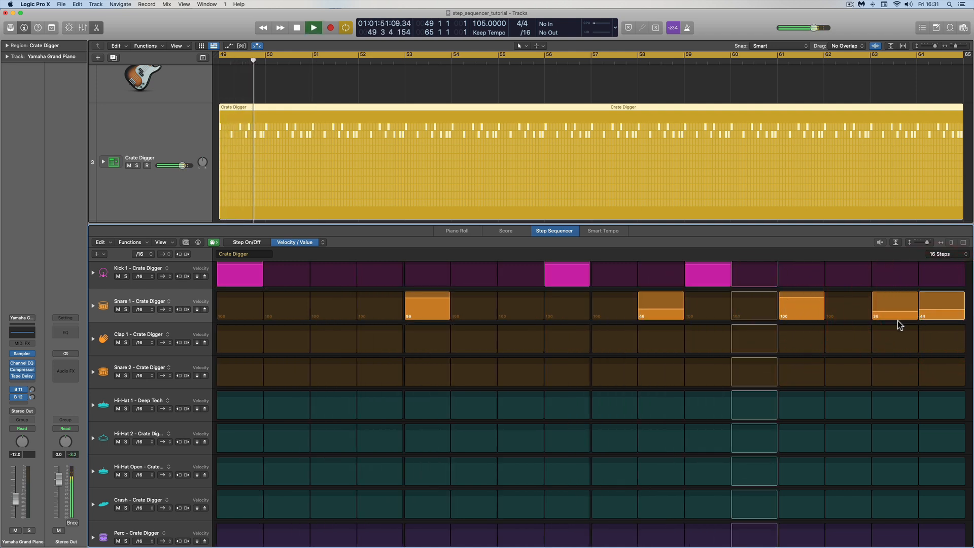
key(space)
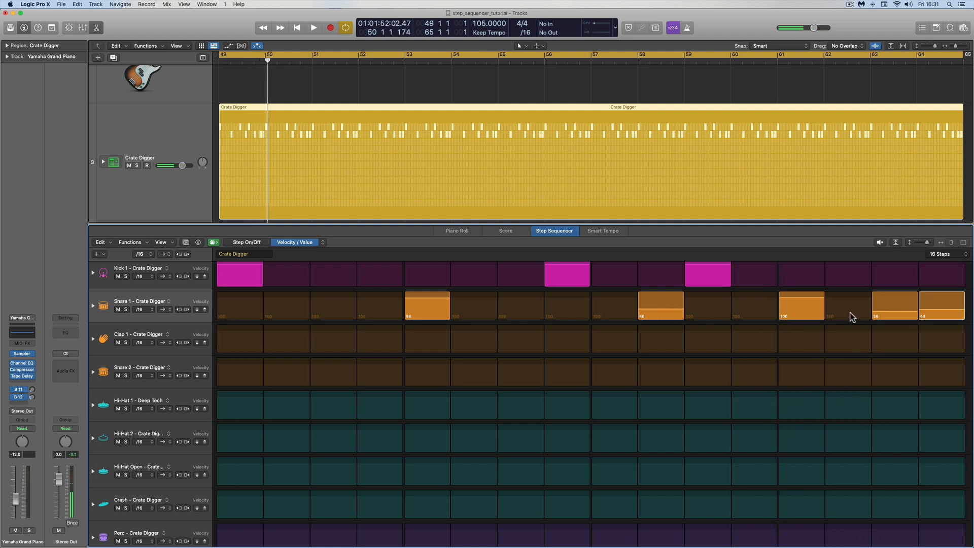
Set the chance of Snare 1 steps 10, 15 and 16 to between about 55% and 58%, and audition the pattern.
click(327, 242)
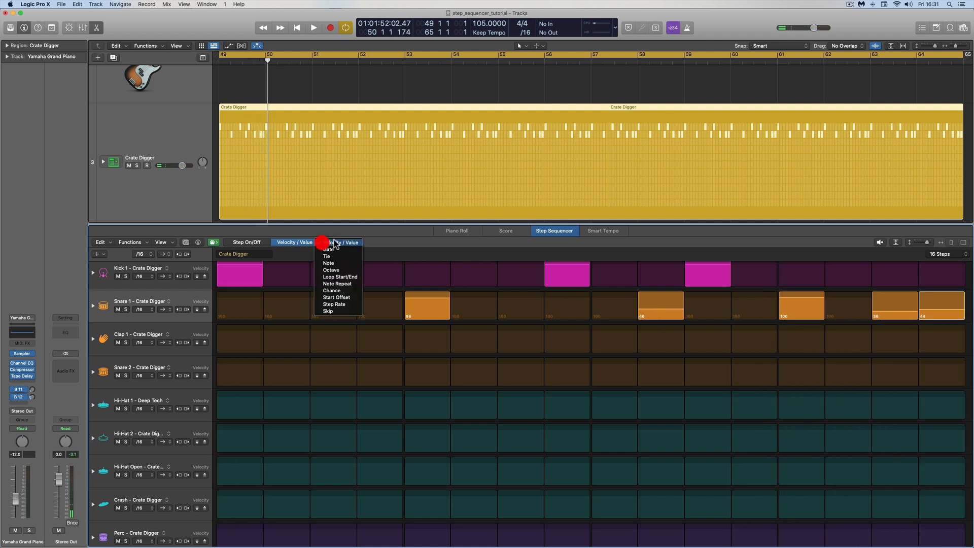
click(332, 290)
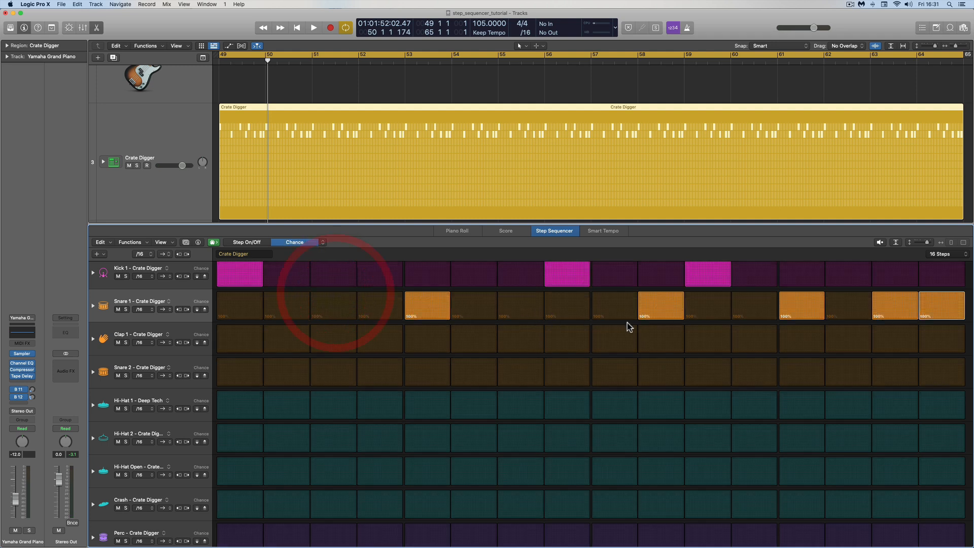
drag(668, 297, 668, 310)
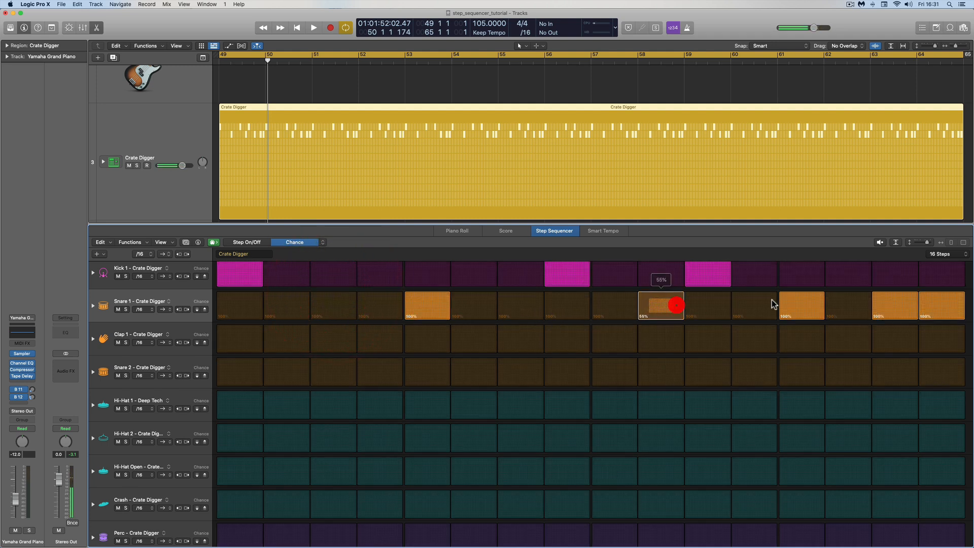
drag(894, 304, 936, 308)
key(space)
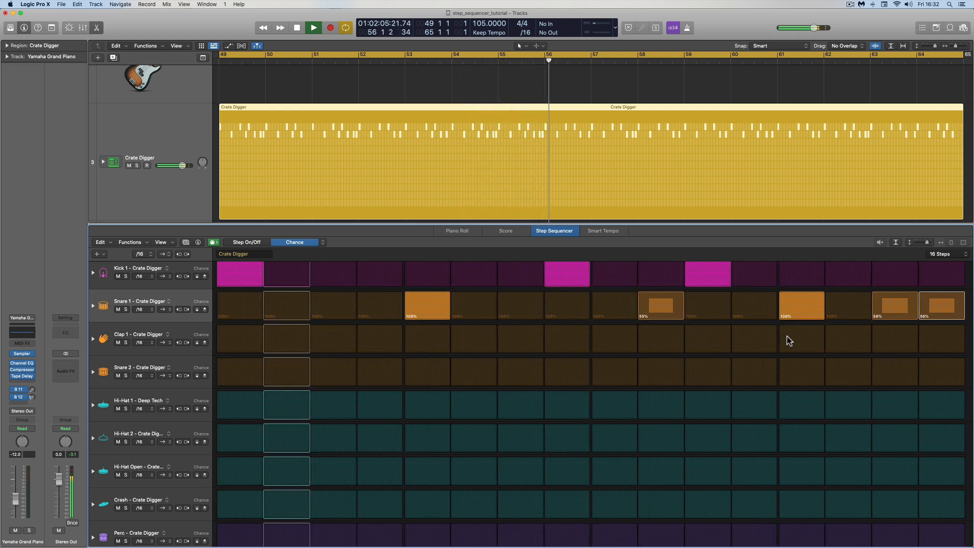
key(space)
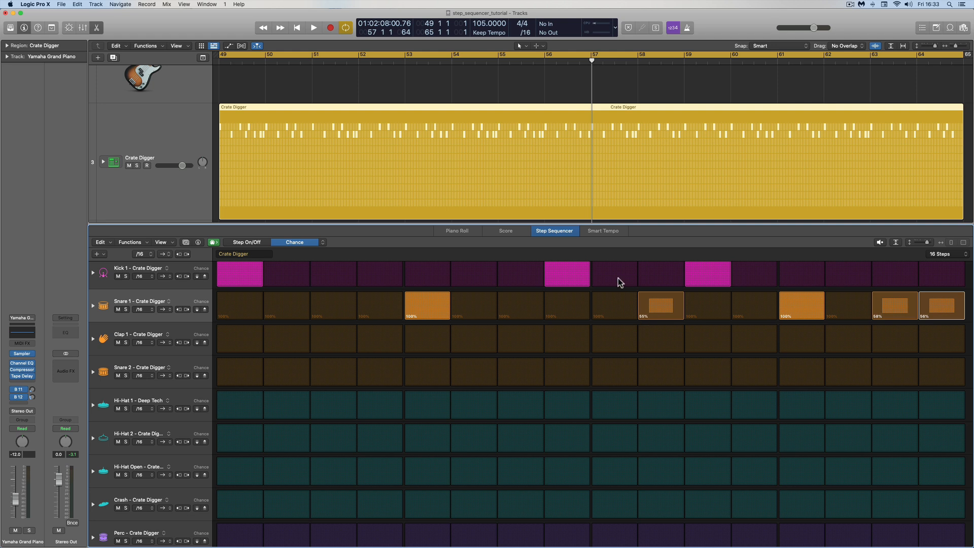
Try start offsets of 50%, -50% and 13% on Snare 1 step 5, and reset the step's offset to 0%.
click(322, 243)
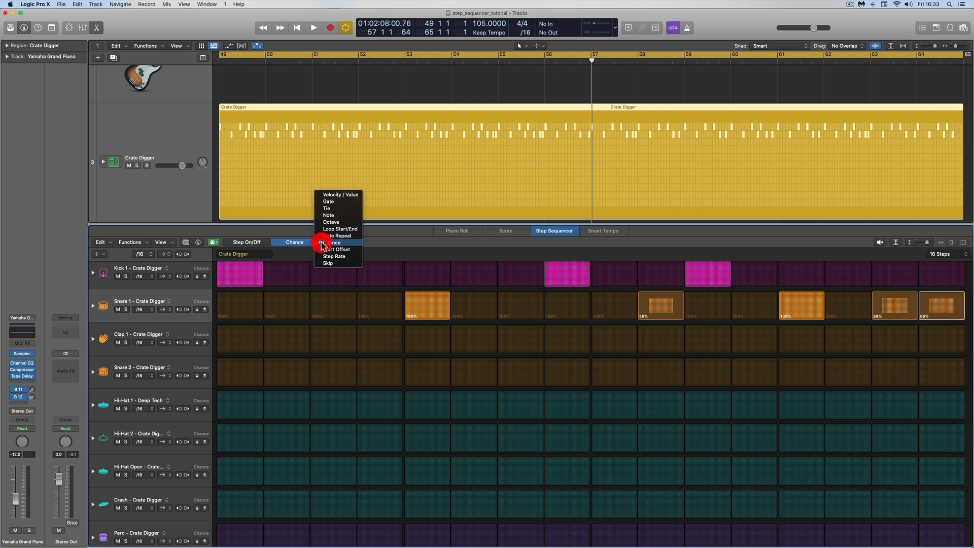
click(345, 251)
mouse_move(422, 304)
mouse_down()
mouse_move(422, 282)
mouse_move(425, 336)
mouse_move(425, 287)
mouse_up()
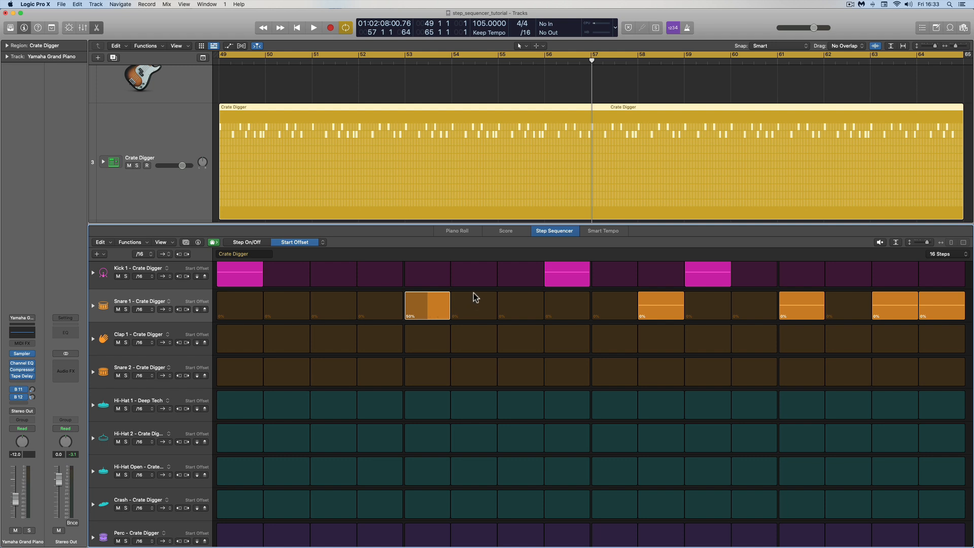
drag(433, 294, 433, 327)
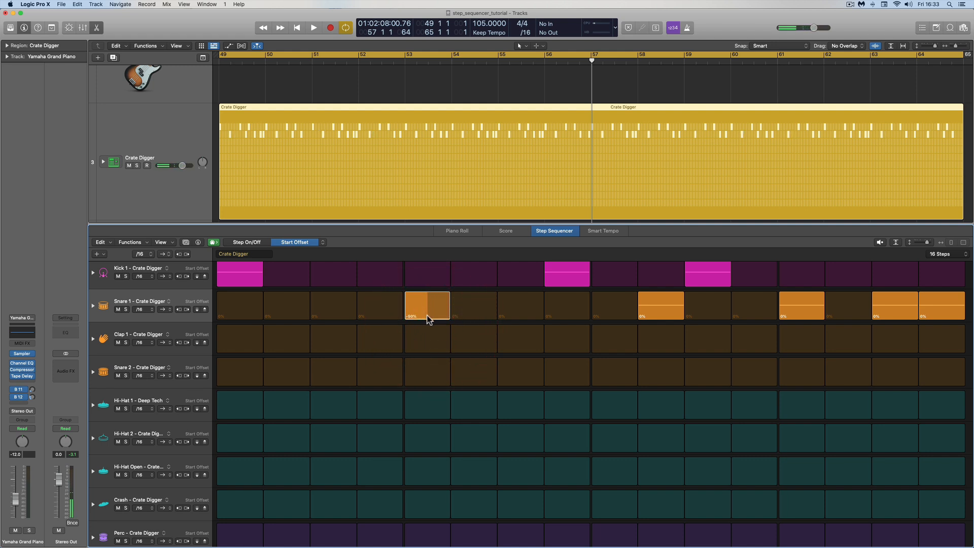
drag(426, 305, 423, 300)
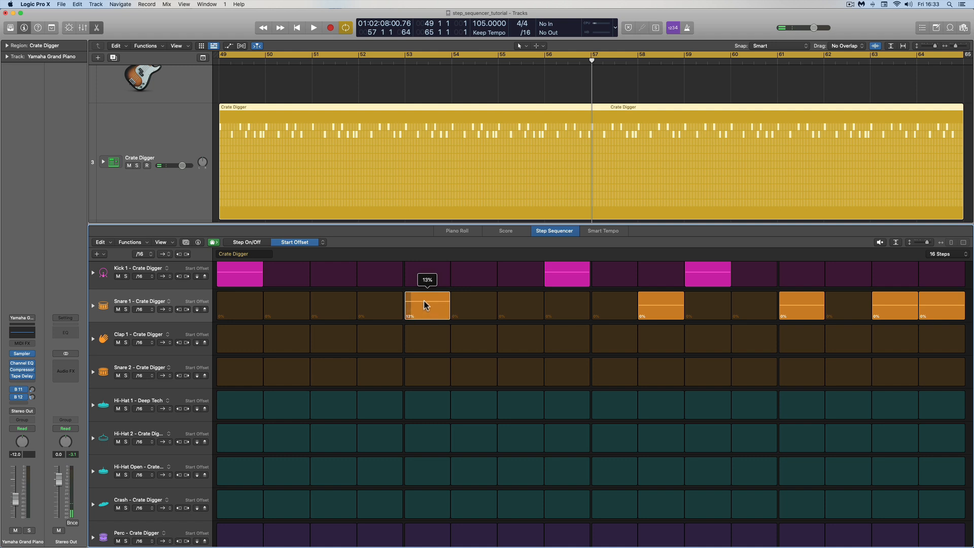
alt+click(424, 301)
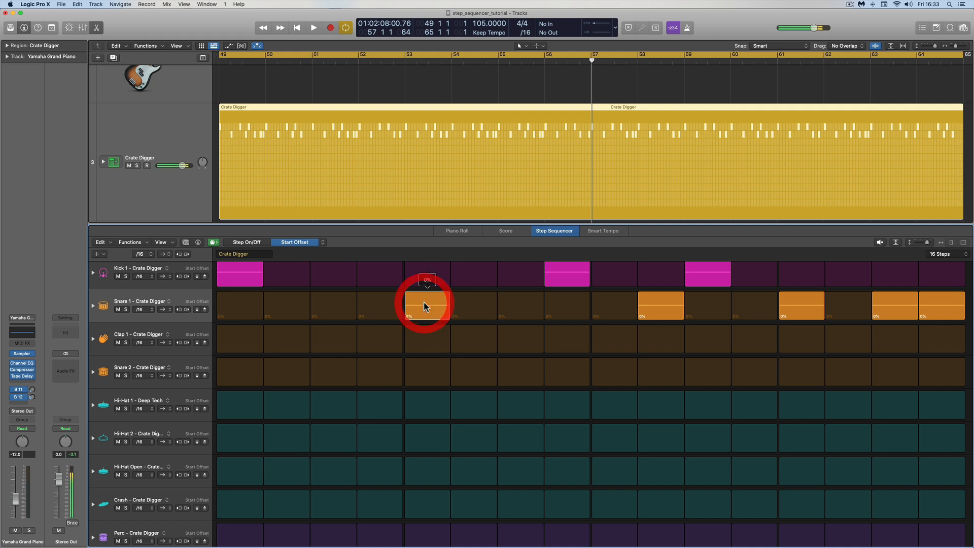
click(324, 244)
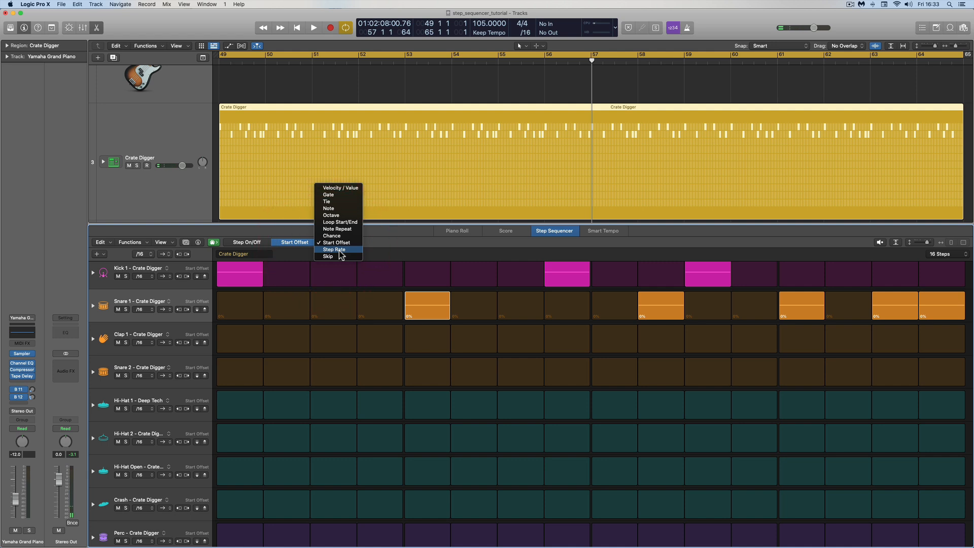
click(386, 246)
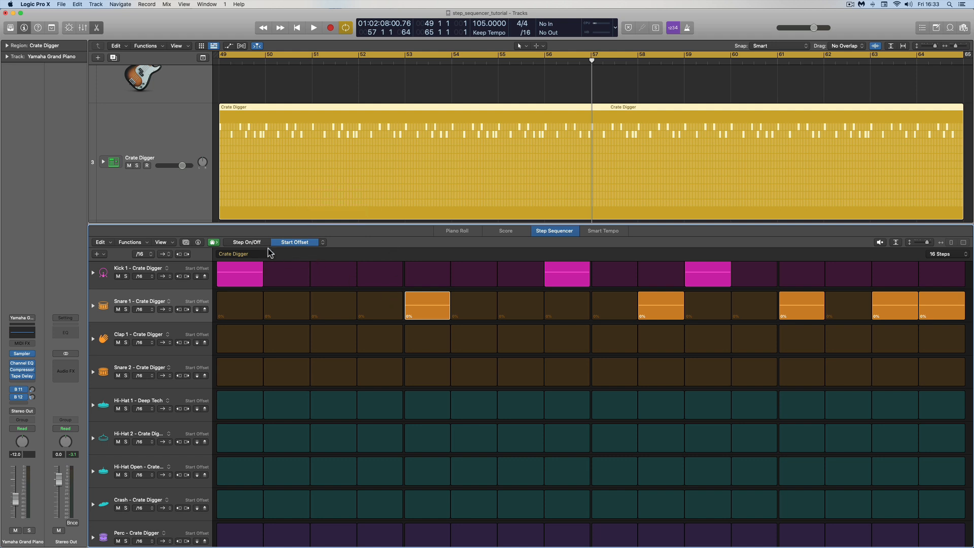
scroll(294, 278, up, 1)
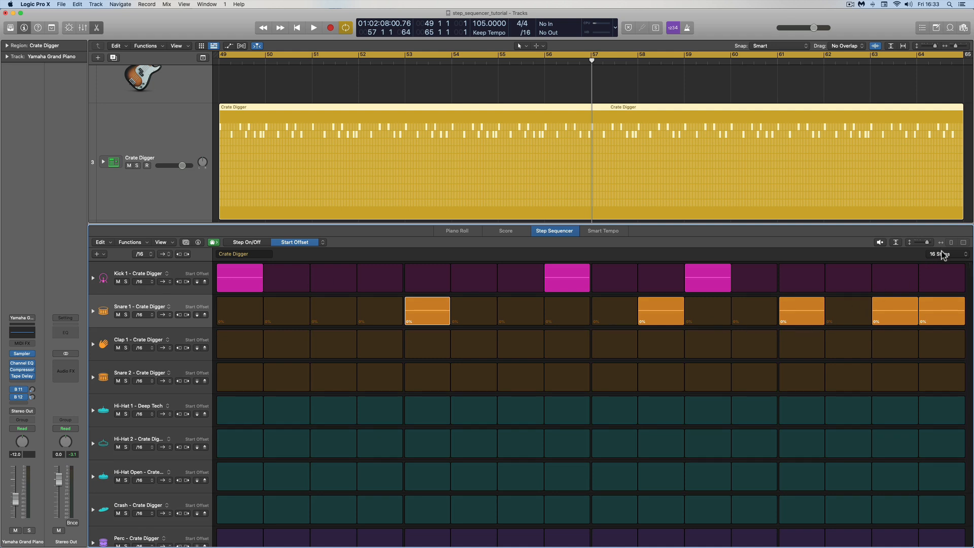
click(145, 254)
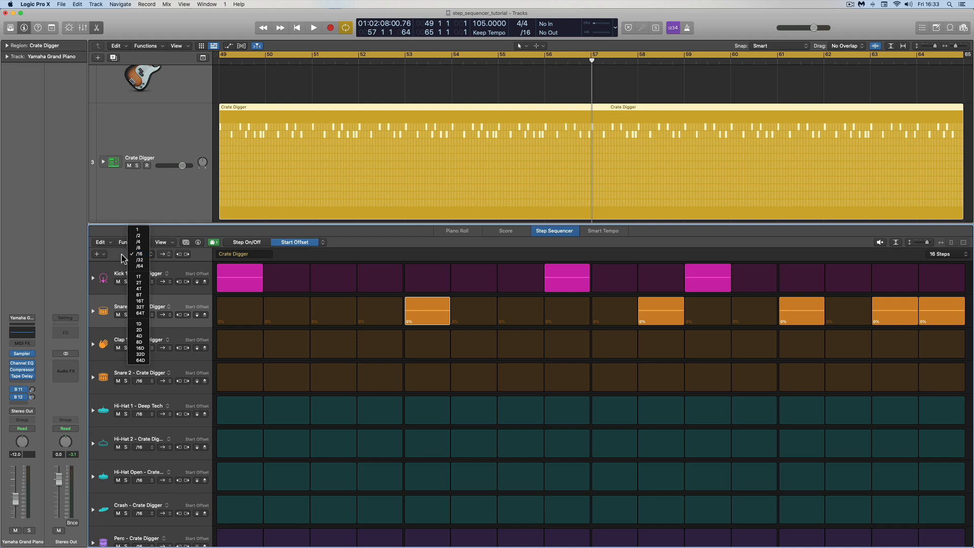
click(144, 256)
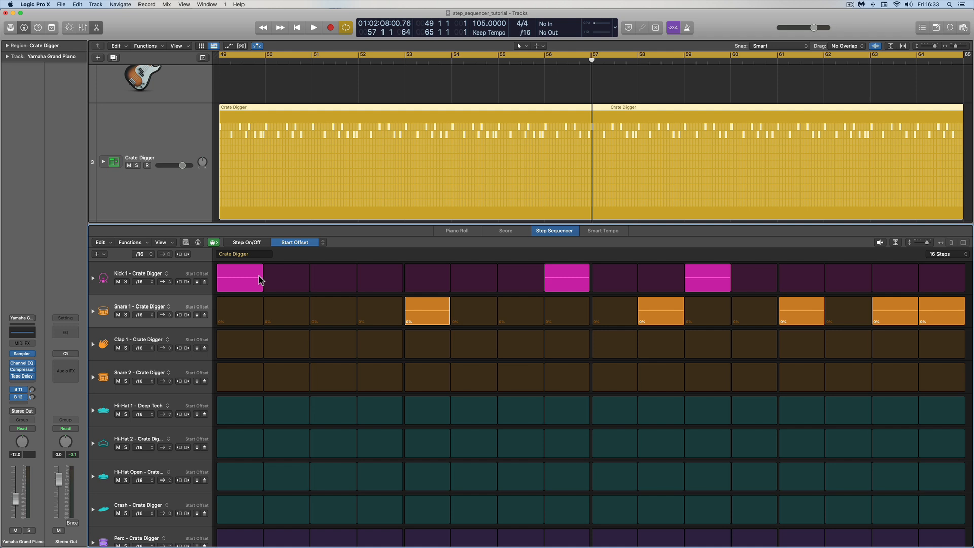
Switch to Step Rate editing and set the rate of Kick 1 step 1 to /8.
click(322, 243)
click(336, 248)
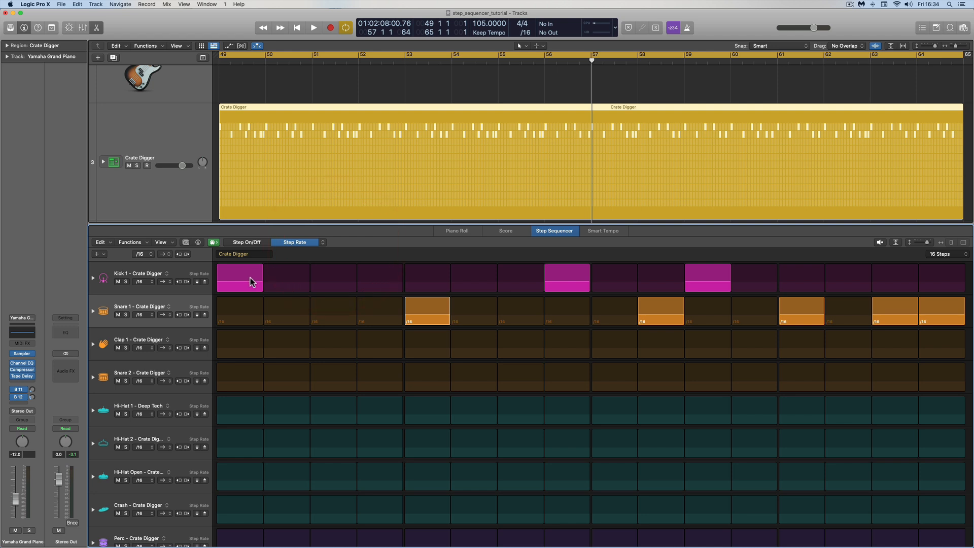
scroll(236, 281, down, 1)
key(Up)
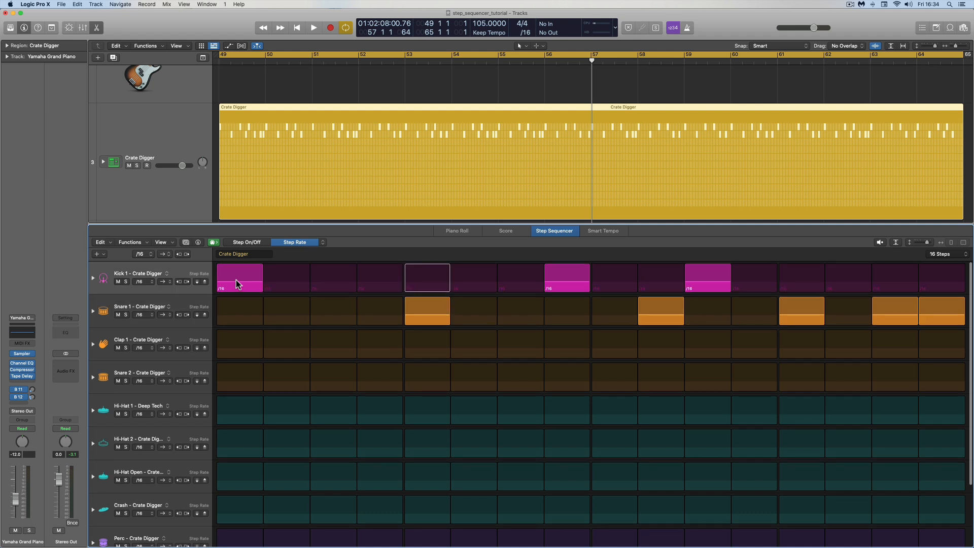
drag(235, 283, 236, 282)
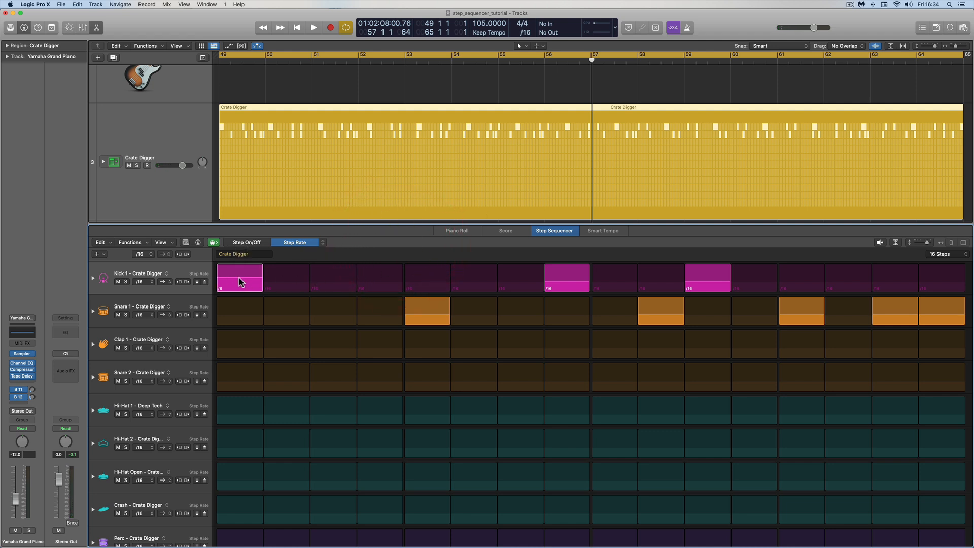
Examine the first kick's note length in the enlarged Crate Digger region from its start, and preview the pattern in the sequencer.
drag(956, 49, 958, 46)
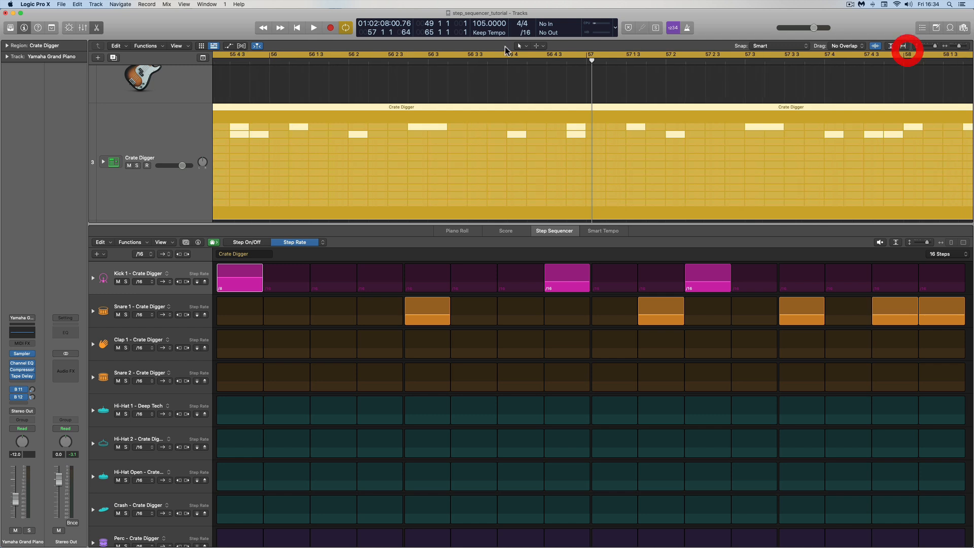
click(298, 28)
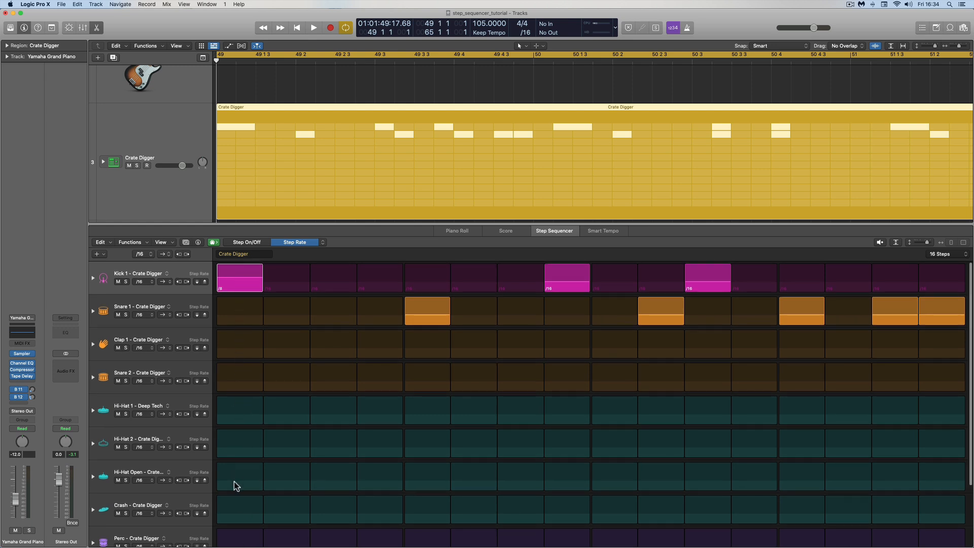
scroll(254, 388, down, 1)
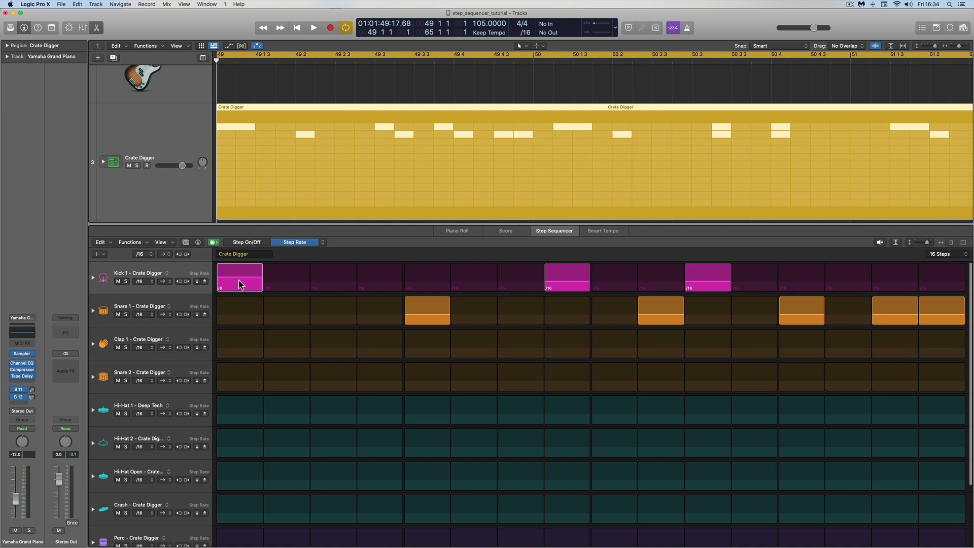
scroll(238, 280, down, 1)
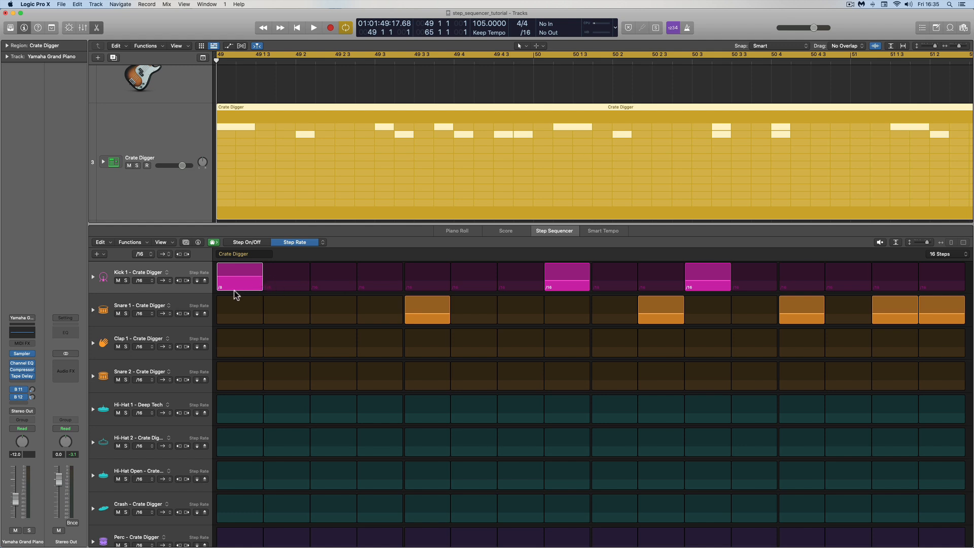
click(880, 242)
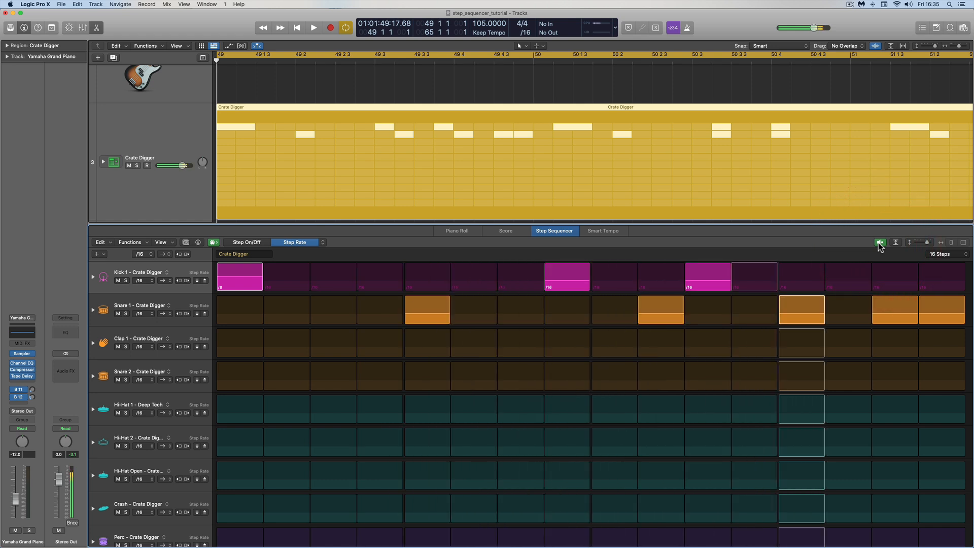
click(880, 242)
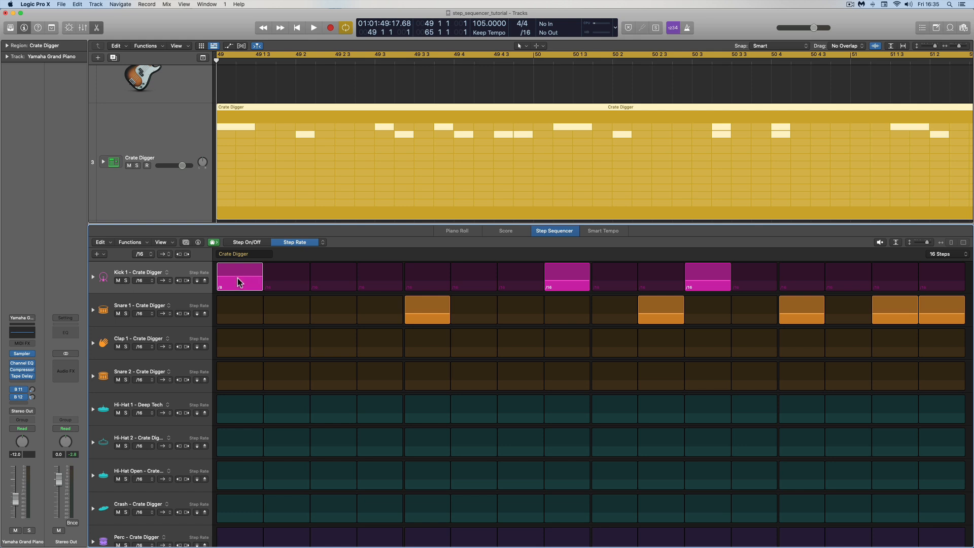
scroll(239, 274, down, 1)
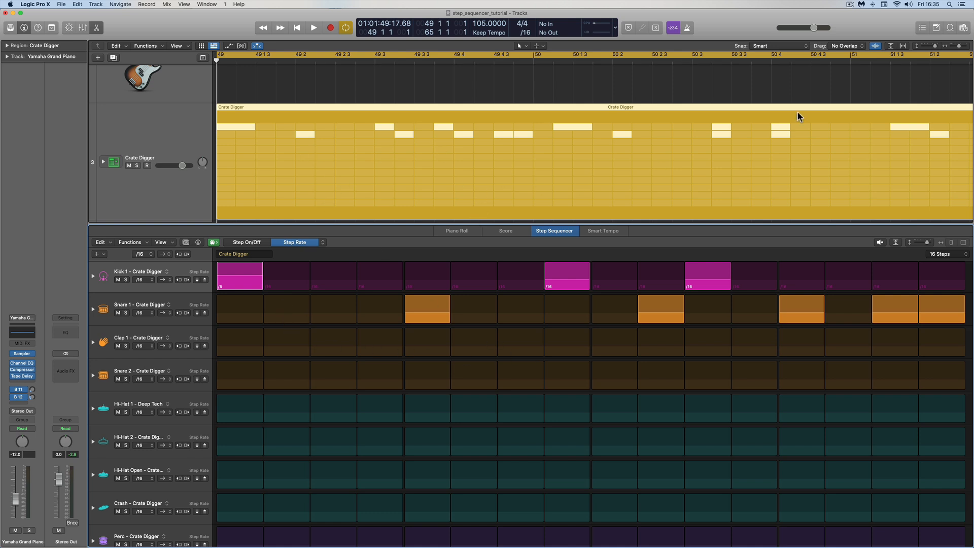
Fit the whole Crate Digger region in the arrangement and play it briefly twice from bar 49.
drag(957, 46, 953, 47)
click(790, 79)
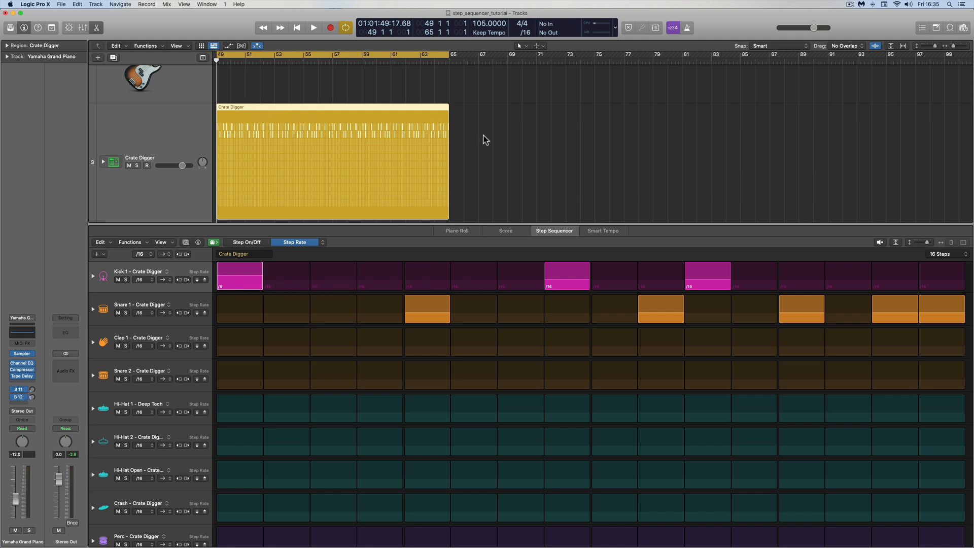
key(space)
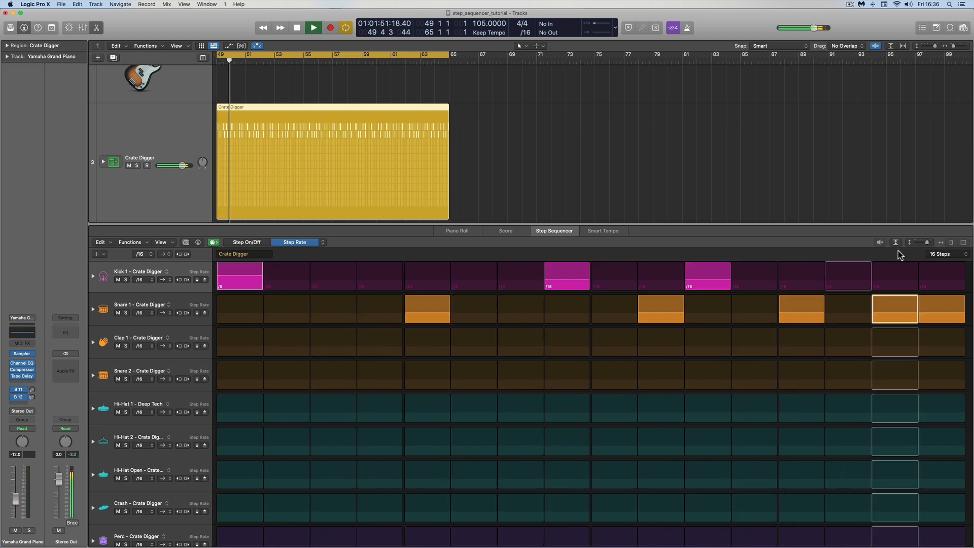
key(space)
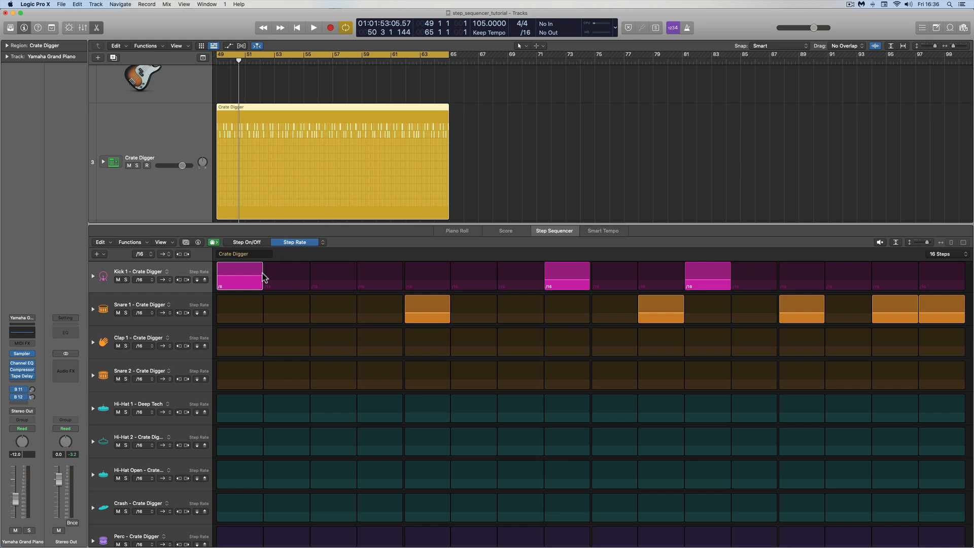
key(space)
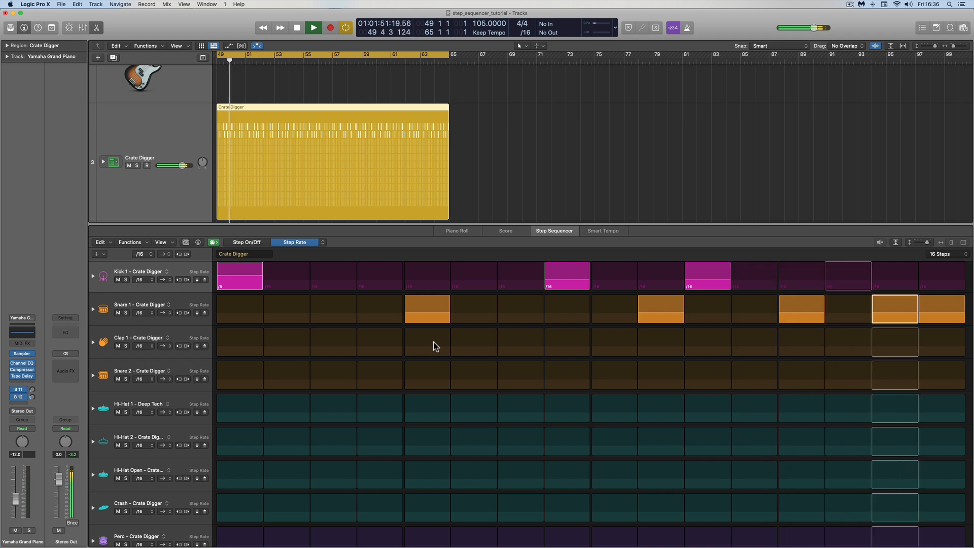
key(space)
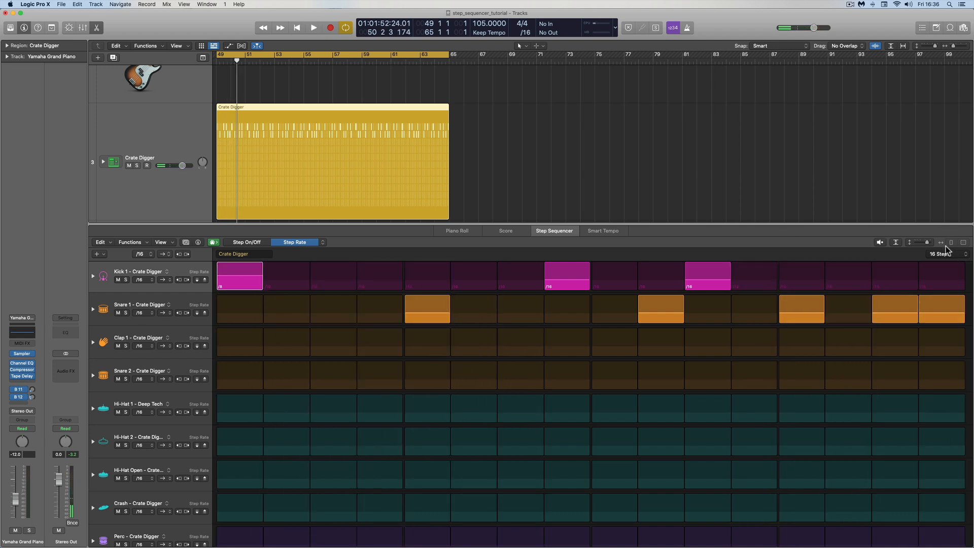
Enlarge the sequencer rows and return the rate of Kick 1 step 1 to /16.
click(928, 242)
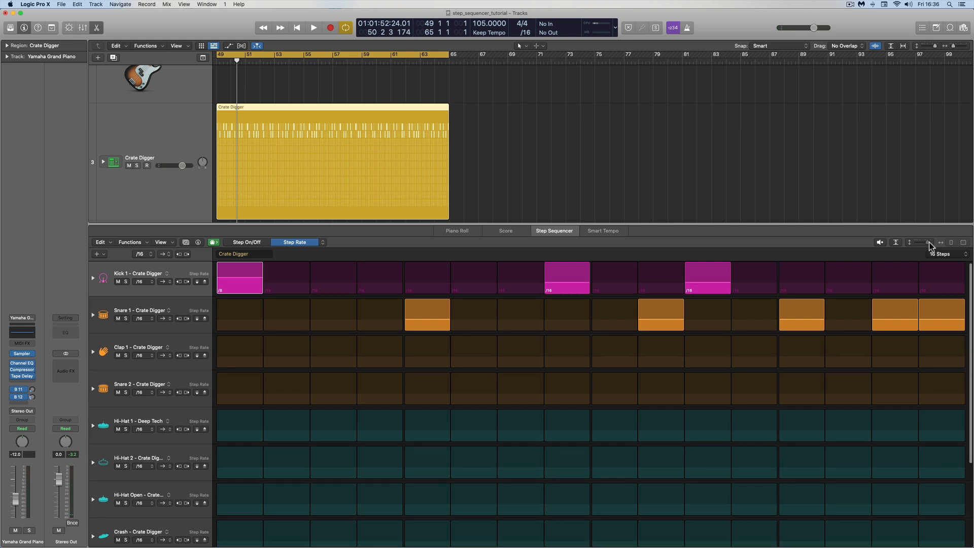
click(242, 282)
drag(243, 282, 242, 289)
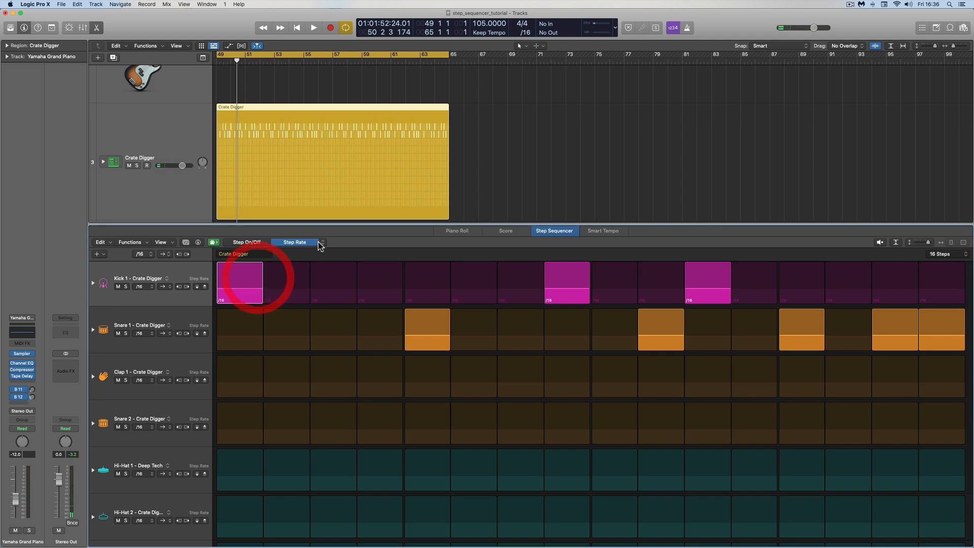
Switch to Tie editing, tie Kick 1 steps 1 and 2 together, and remove the tie again.
click(320, 242)
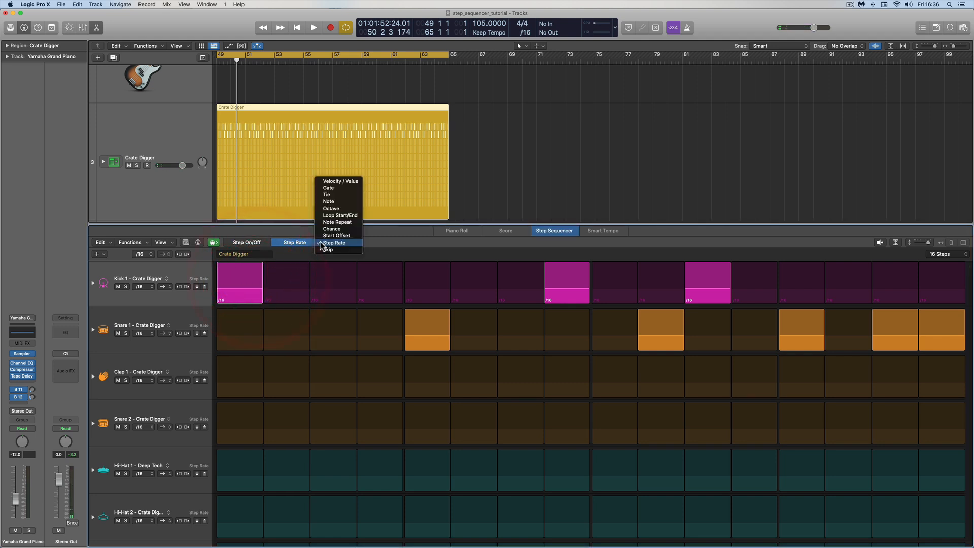
click(331, 199)
click(262, 282)
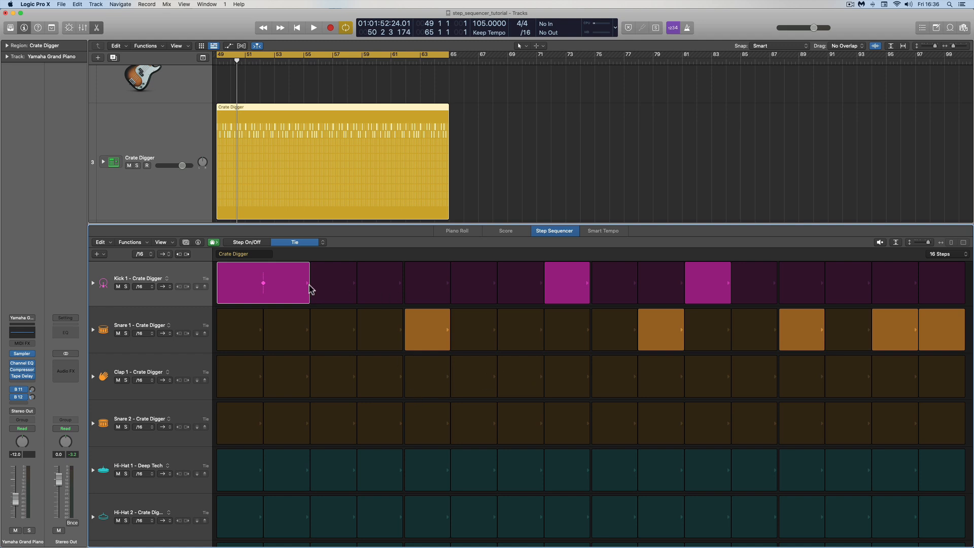
click(263, 283)
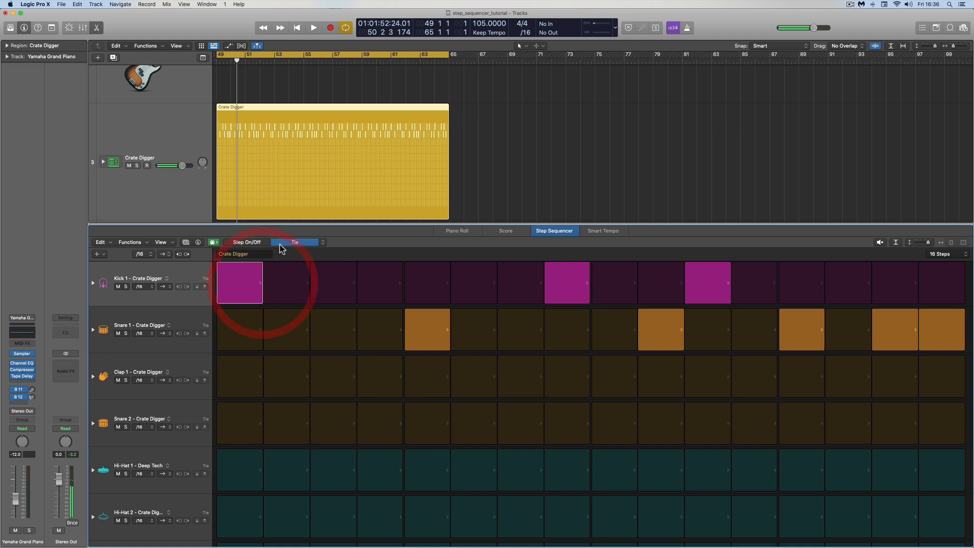
click(323, 241)
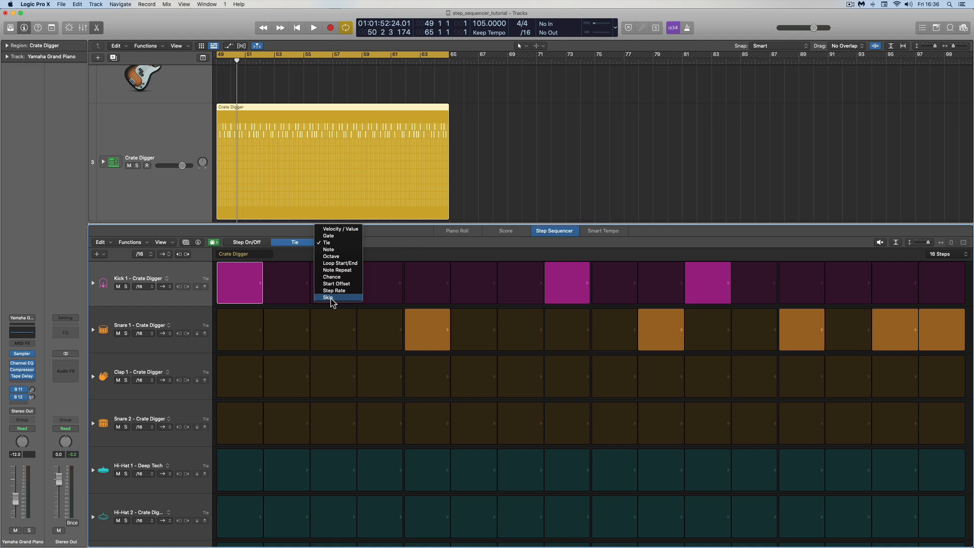
click(537, 202)
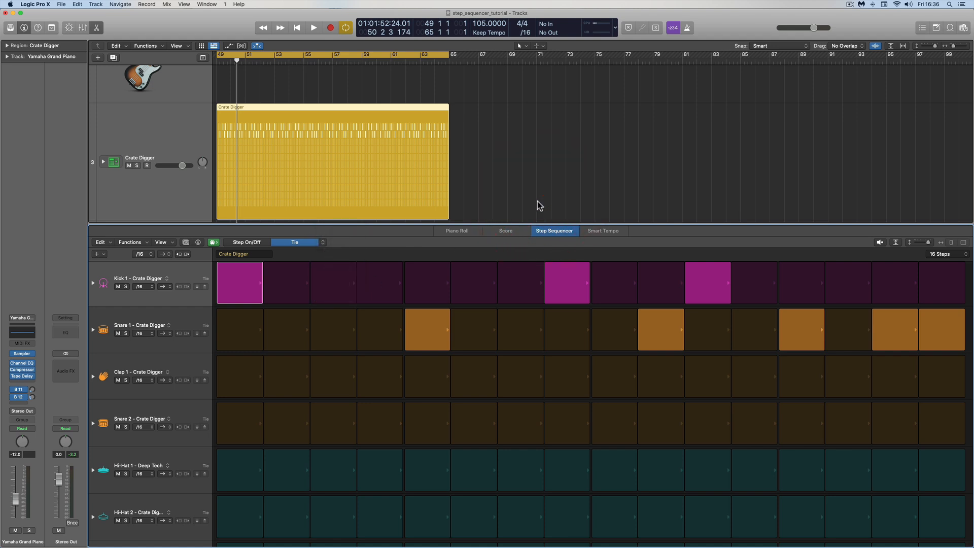
Close the editor and set the cycle range to the drum pattern region on the SoCal track, bars 9 to 25.
click(96, 28)
scroll(372, 123, left, 15)
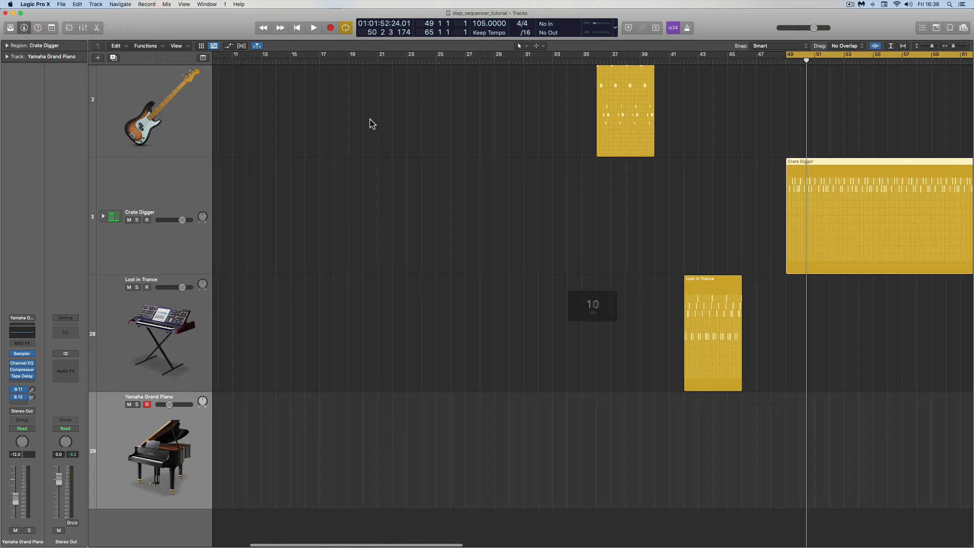
scroll(370, 121, right, 5)
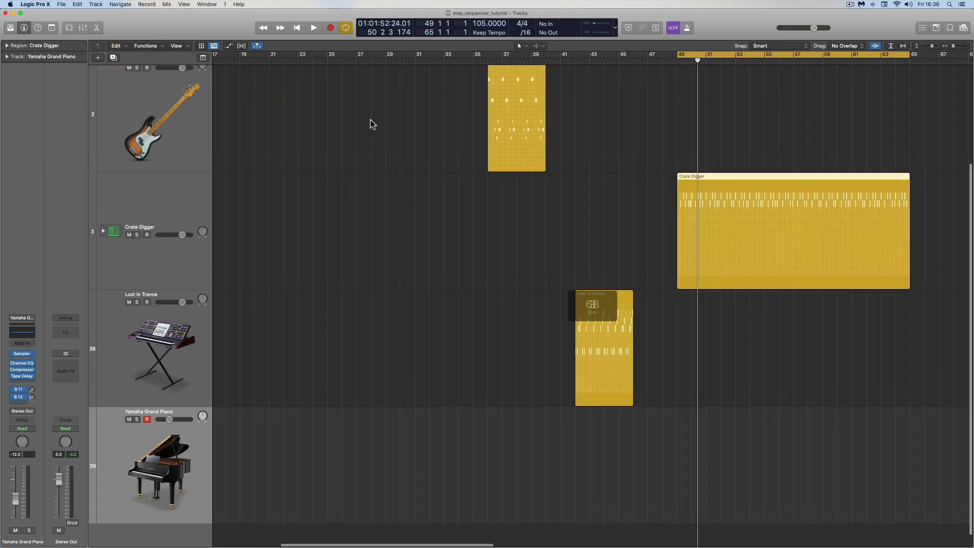
scroll(370, 121, up, 2)
scroll(370, 122, up, 1)
scroll(369, 122, left, 5)
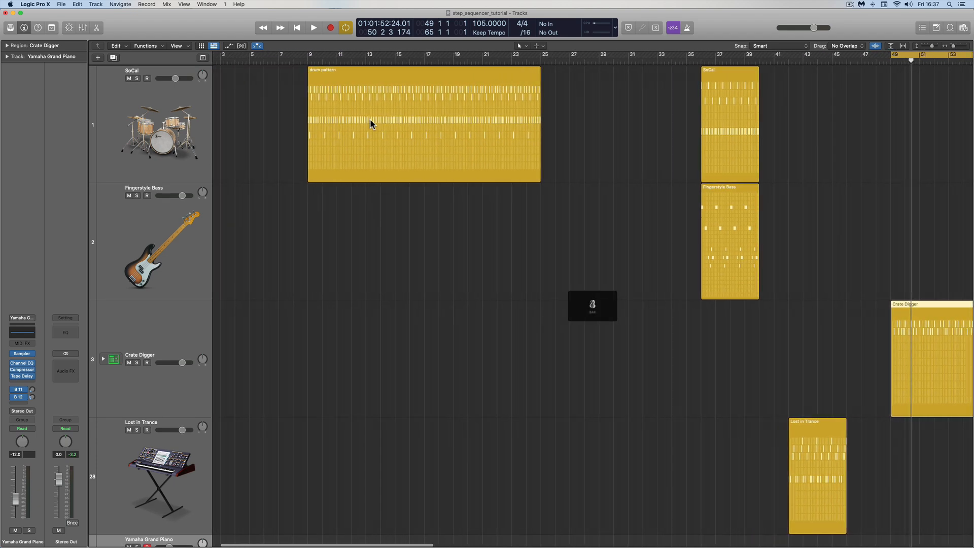
click(362, 66)
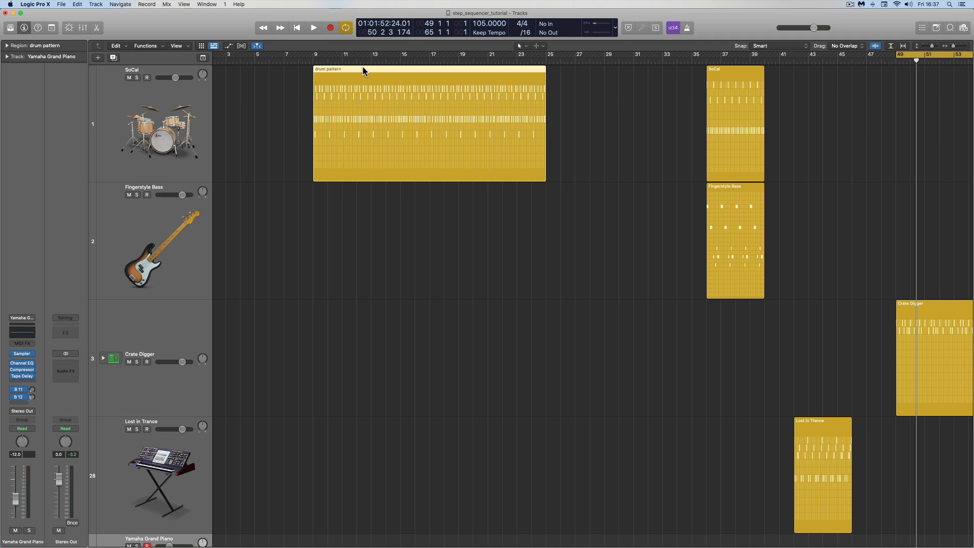
scroll(363, 67, right, 1)
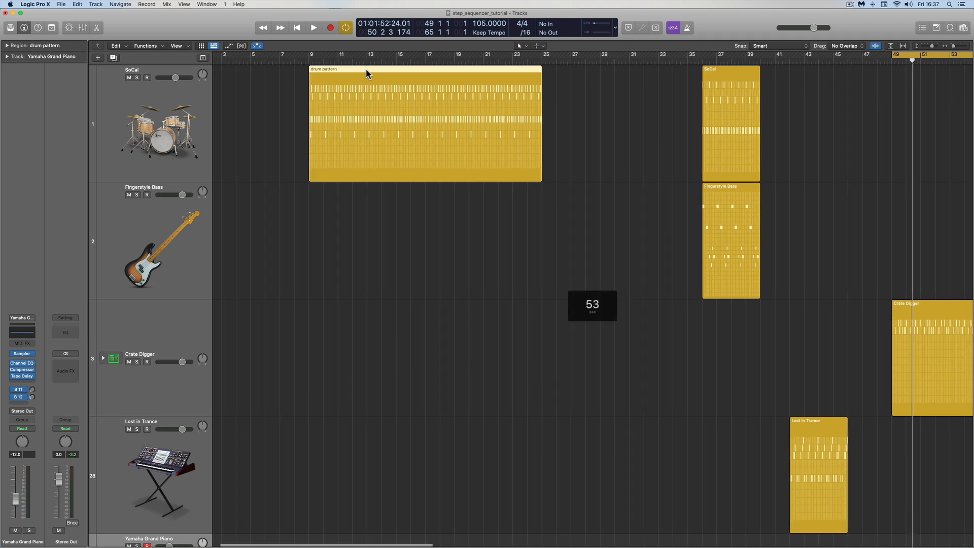
click(367, 70)
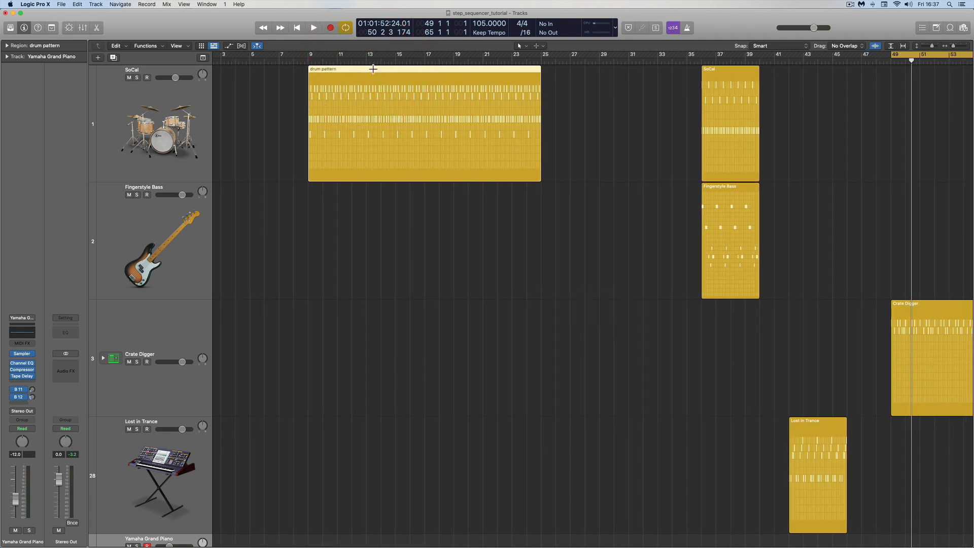
key(super+u)
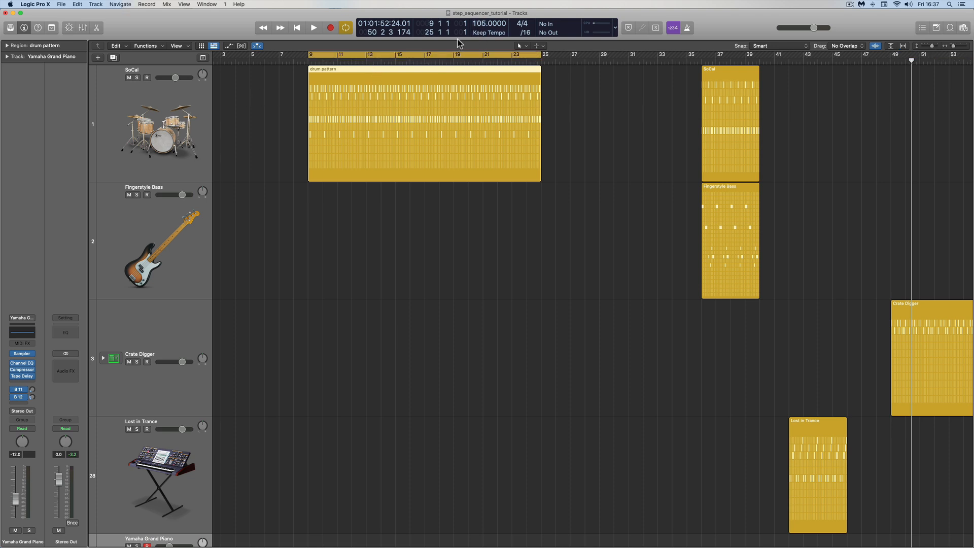
Open the drum pattern region in the Step Sequencer and preview the pattern briefly.
double_click(329, 71)
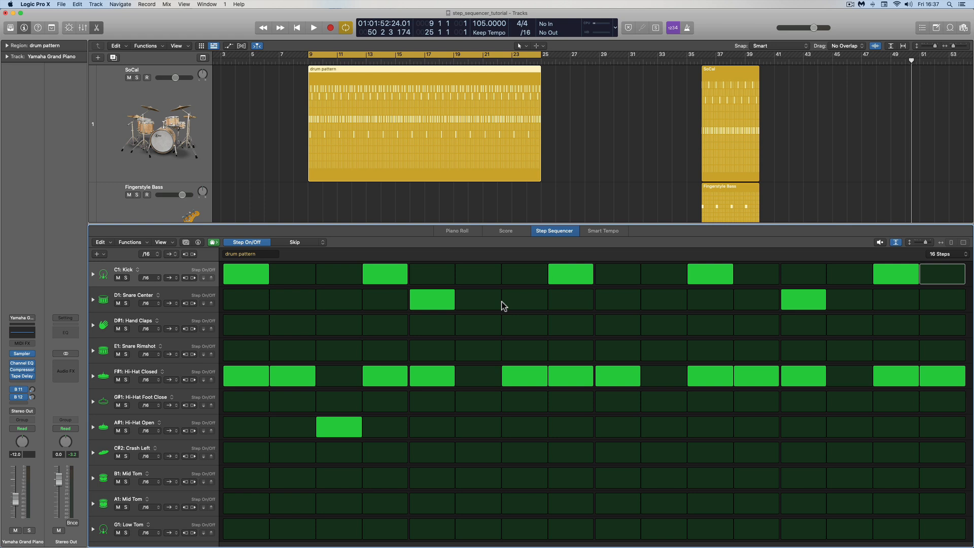
click(880, 242)
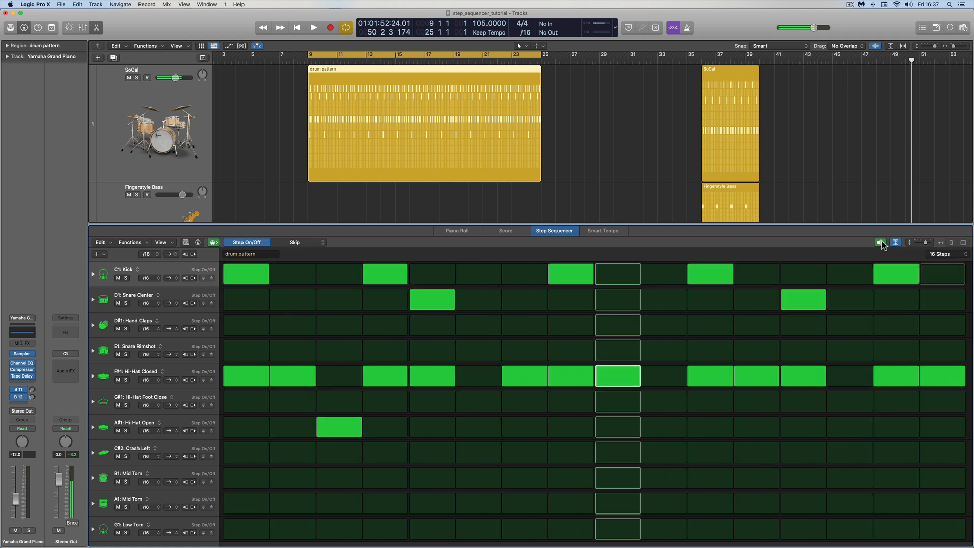
click(880, 242)
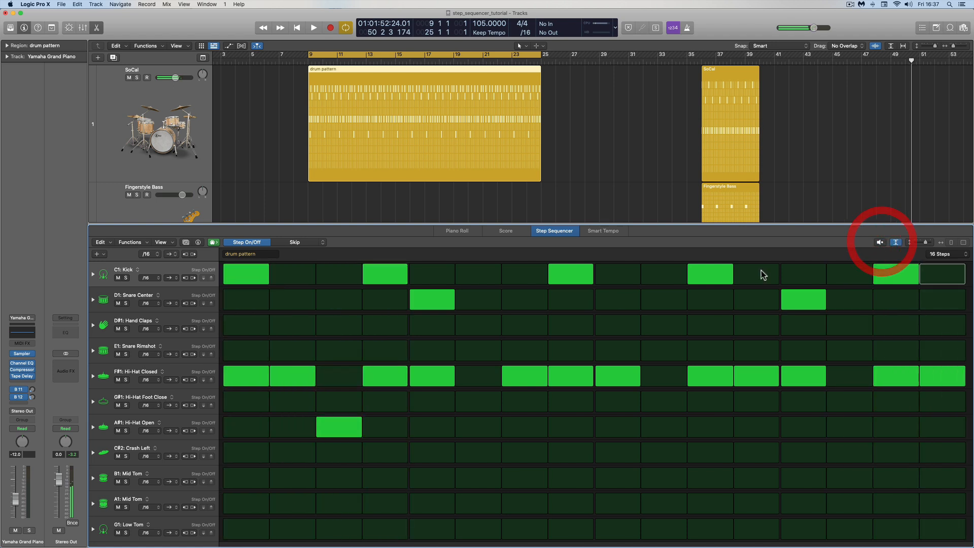
Switch the edit mode to Skip and mark step 16 of the C1: Kick row as skipped.
click(300, 242)
click(323, 242)
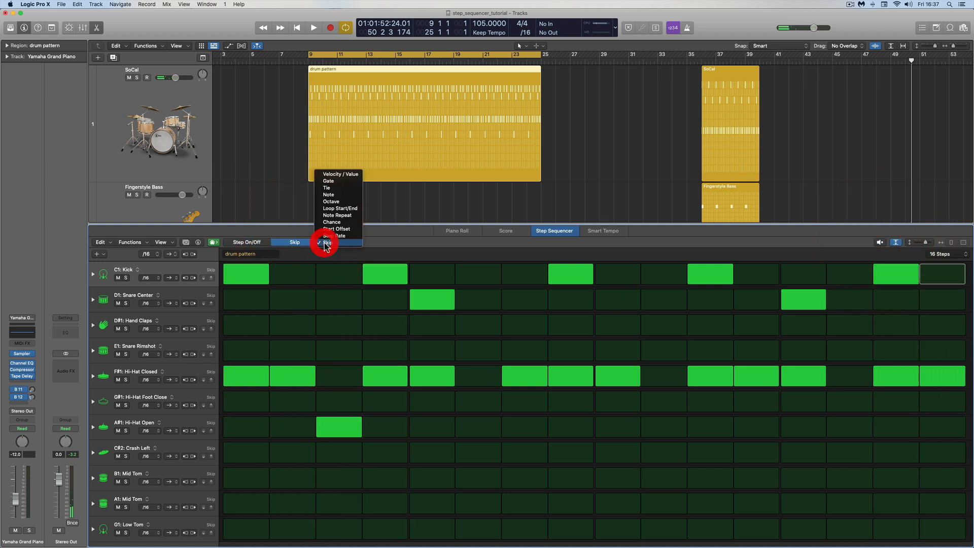
click(341, 240)
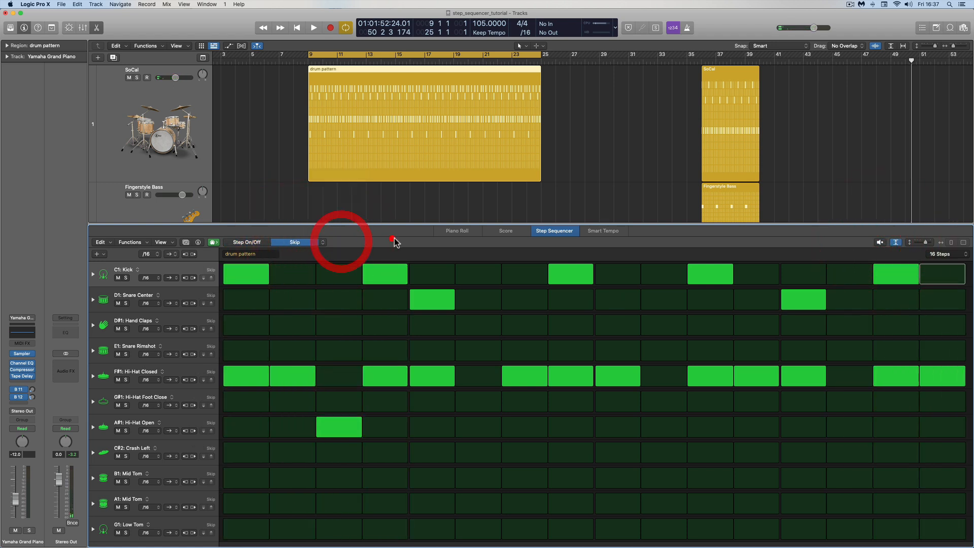
click(940, 277)
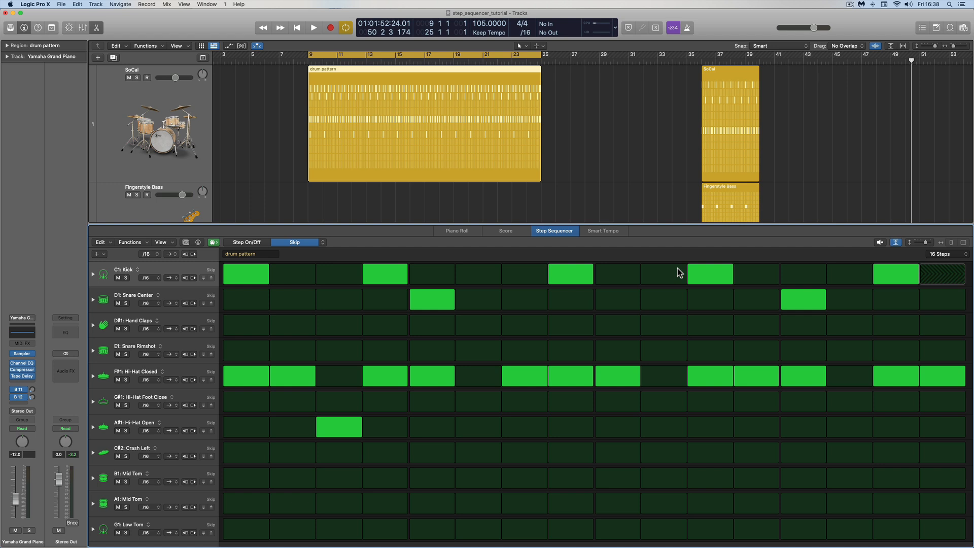
click(941, 277)
click(942, 279)
Play the drum pattern with the skipped kick step and remove the skip from Kick step 16.
key(space)
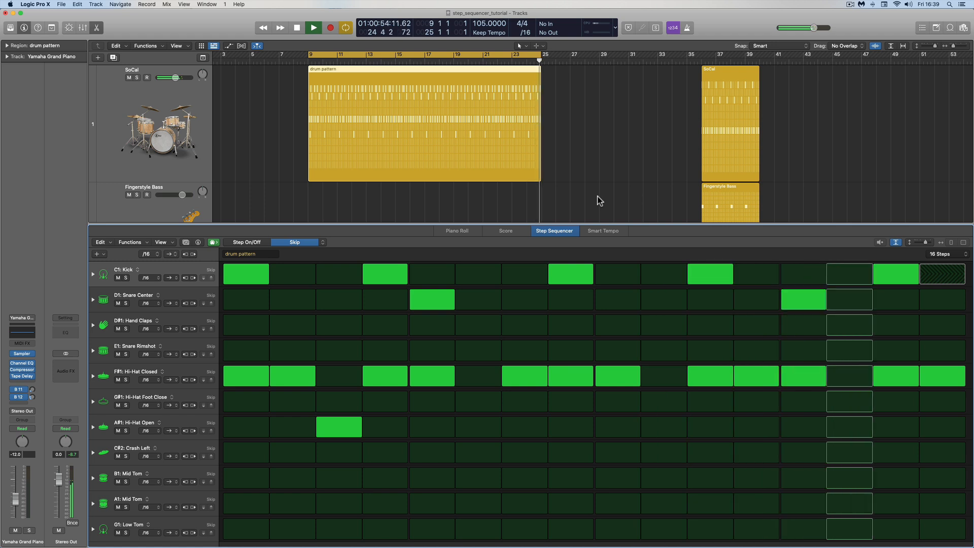
key(space)
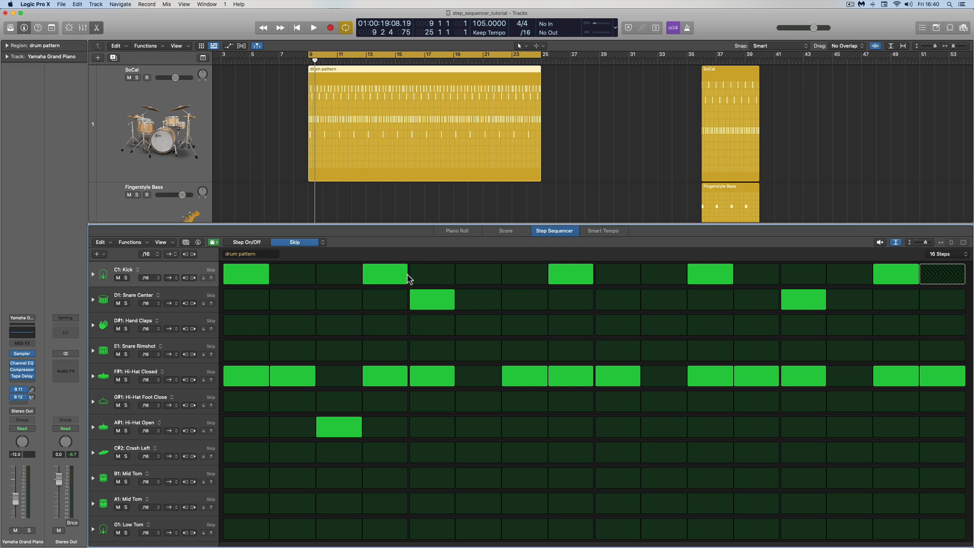
click(944, 275)
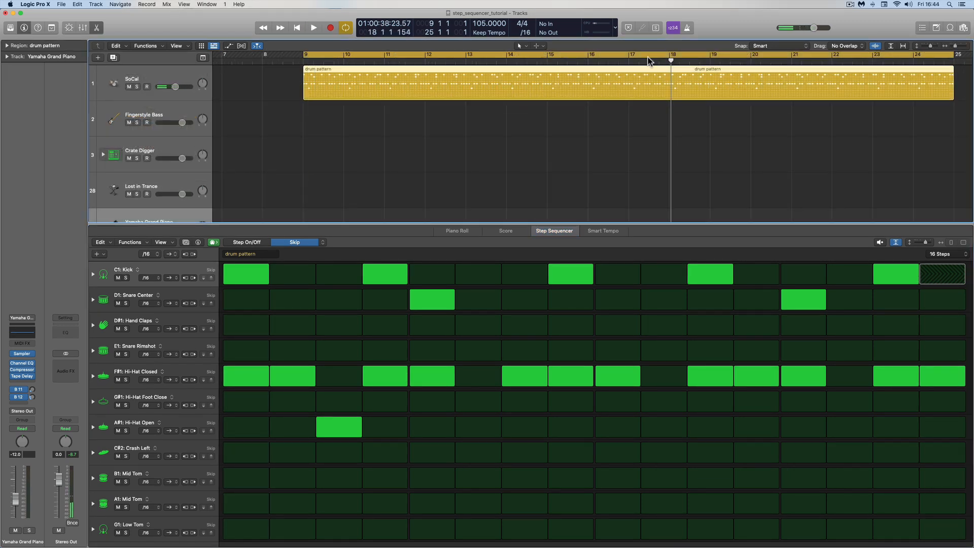
click(938, 281)
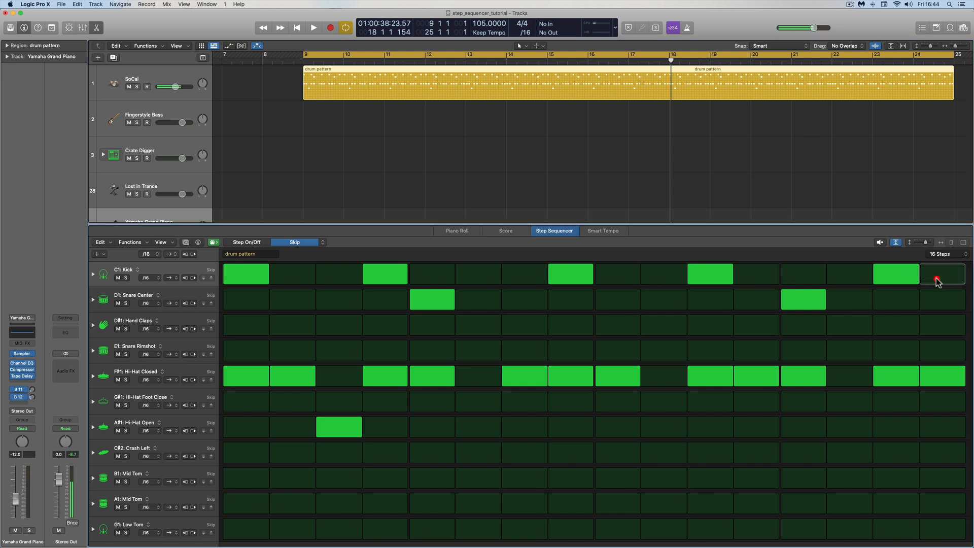
Skip step 16 of the F#1: Hi-Hat Closed row, play the pattern briefly, and remove the skip again.
click(942, 375)
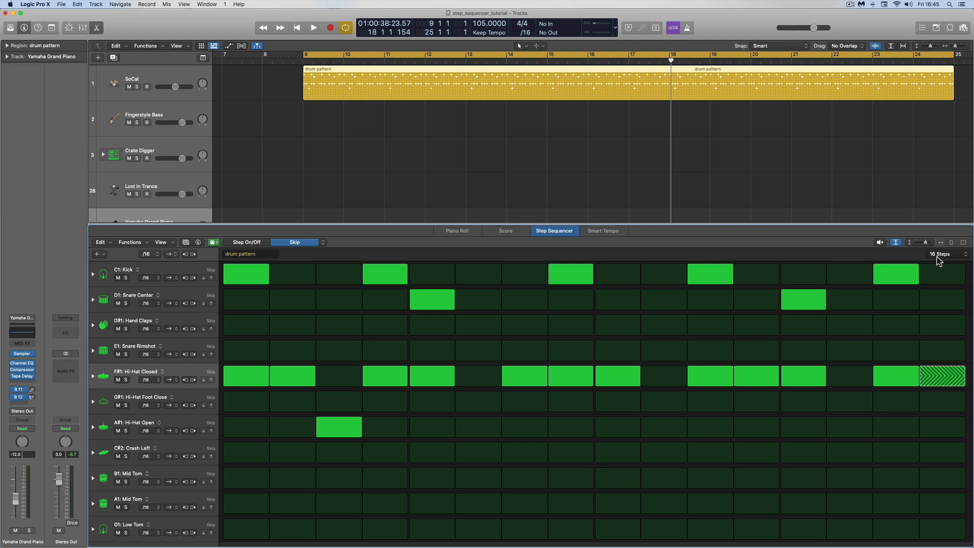
key(space)
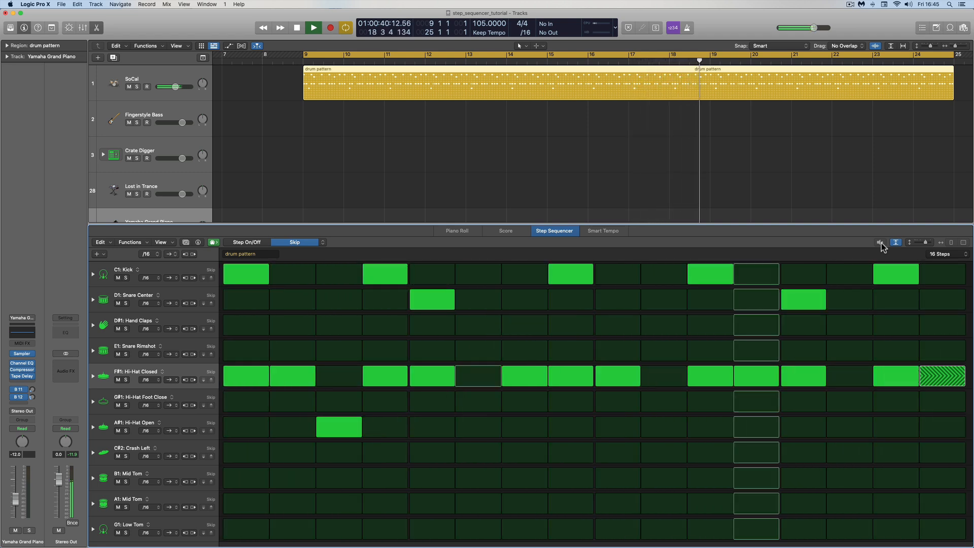
key(space)
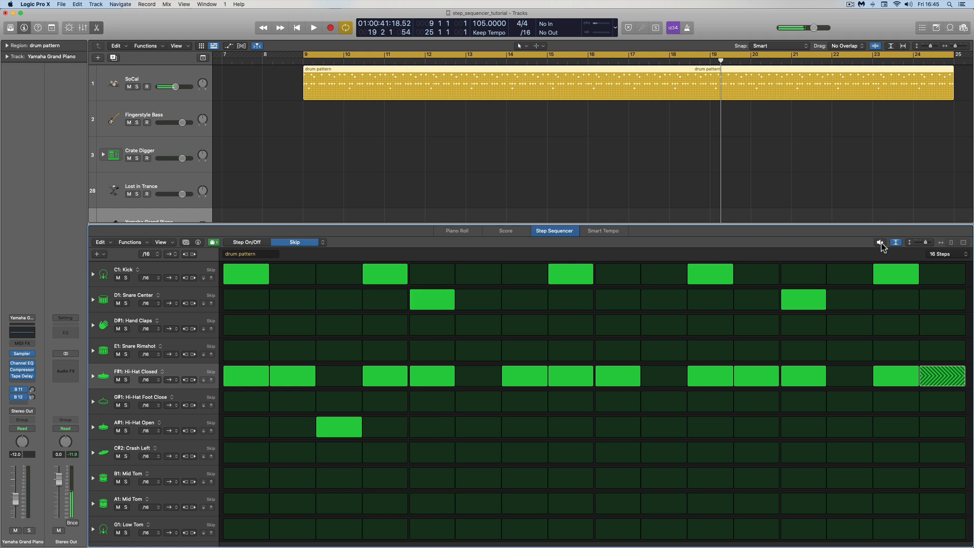
click(948, 380)
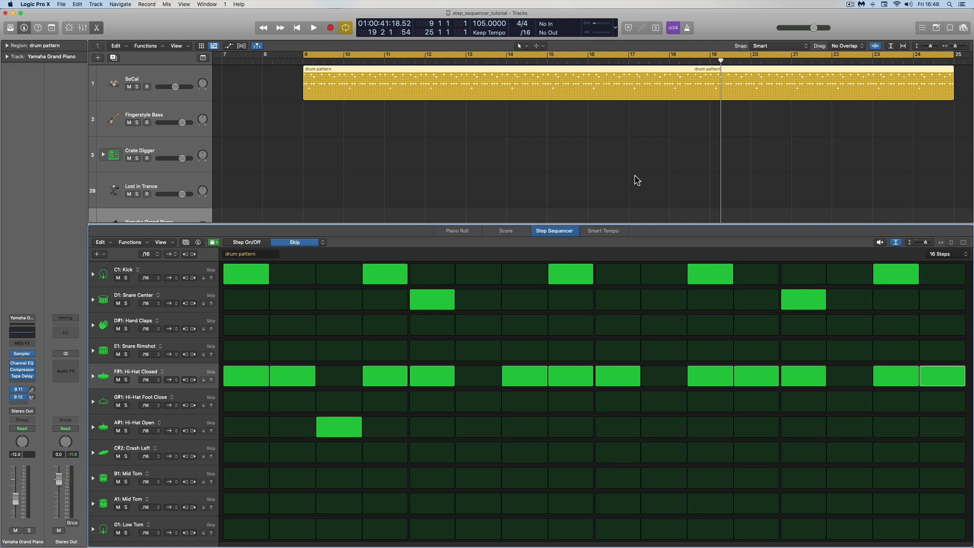
click(328, 242)
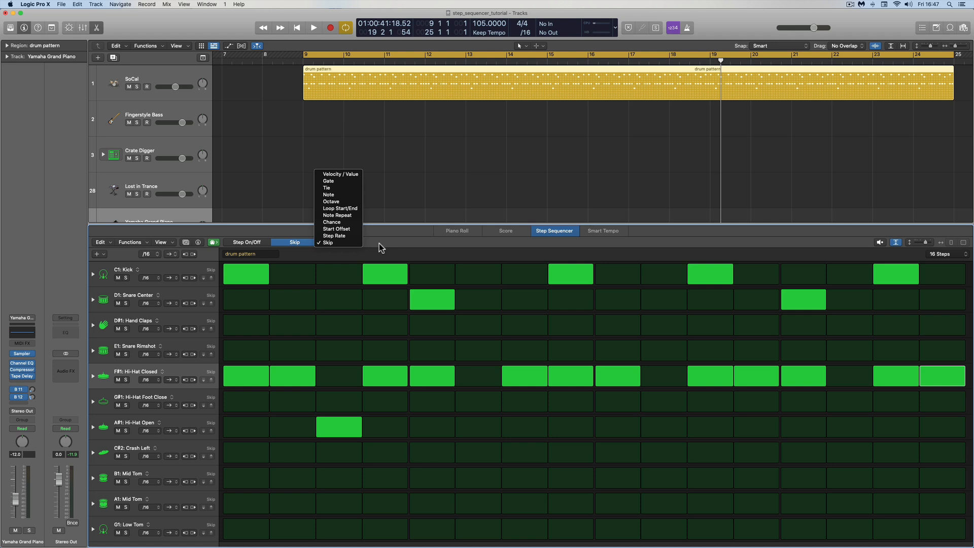
click(702, 154)
Place the playhead at bar 65, at the end of the Crate Digger region.
scroll(700, 155, right, 5)
scroll(700, 154, right, 15)
scroll(696, 150, down, 2)
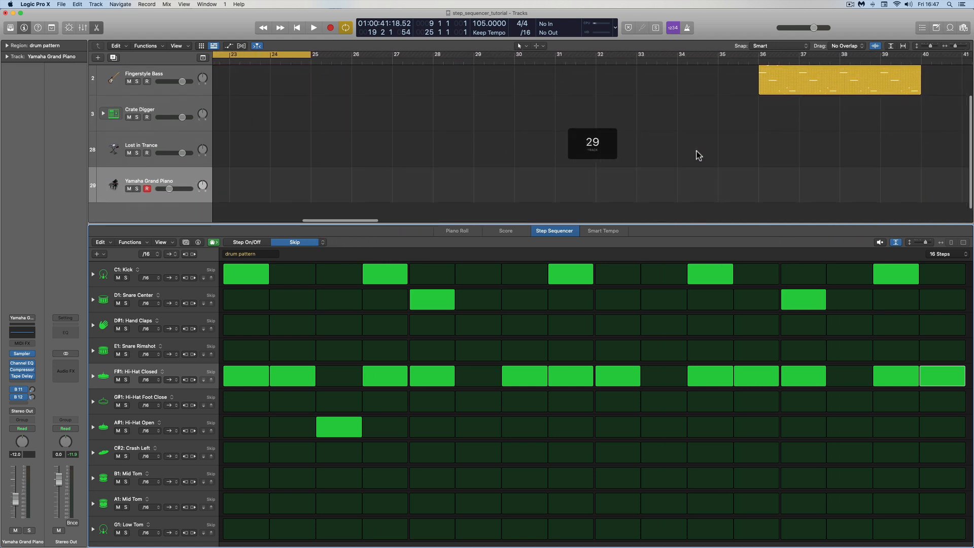
scroll(736, 162, right, 10)
scroll(735, 162, down, 1)
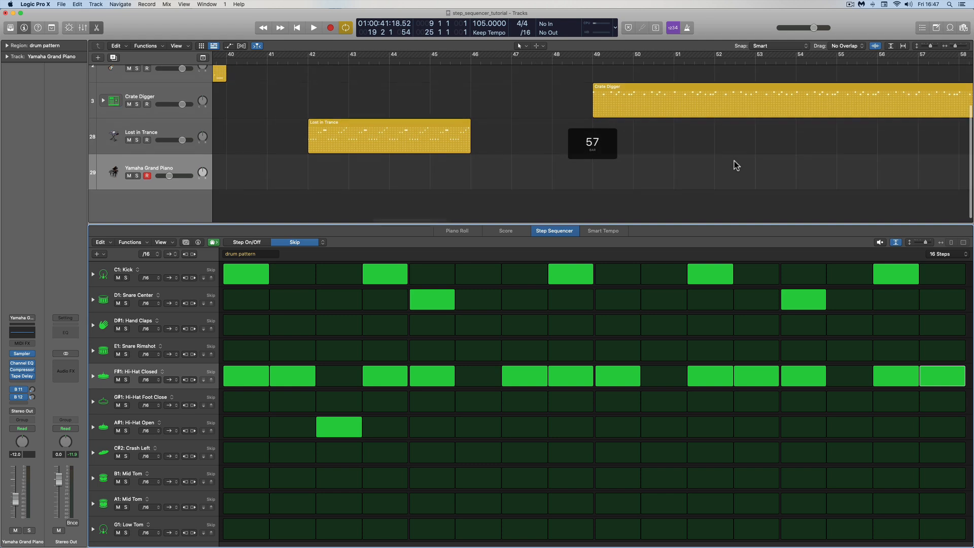
scroll(723, 160, right, 15)
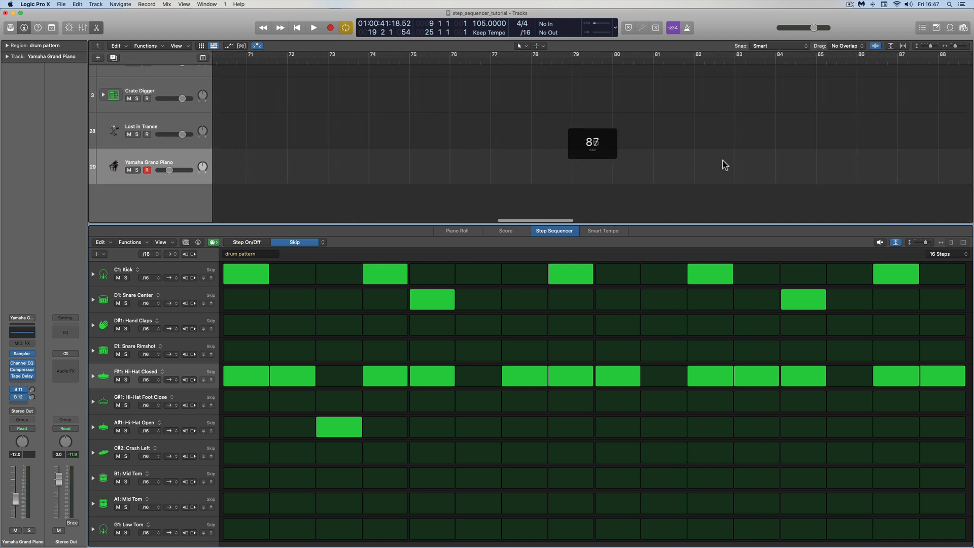
drag(954, 46, 941, 46)
click(475, 60)
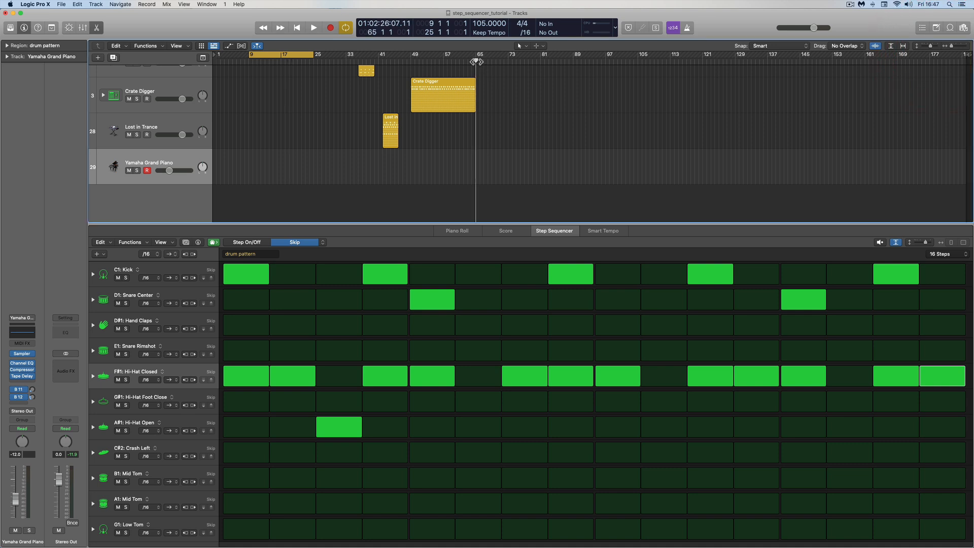
right_click(476, 171)
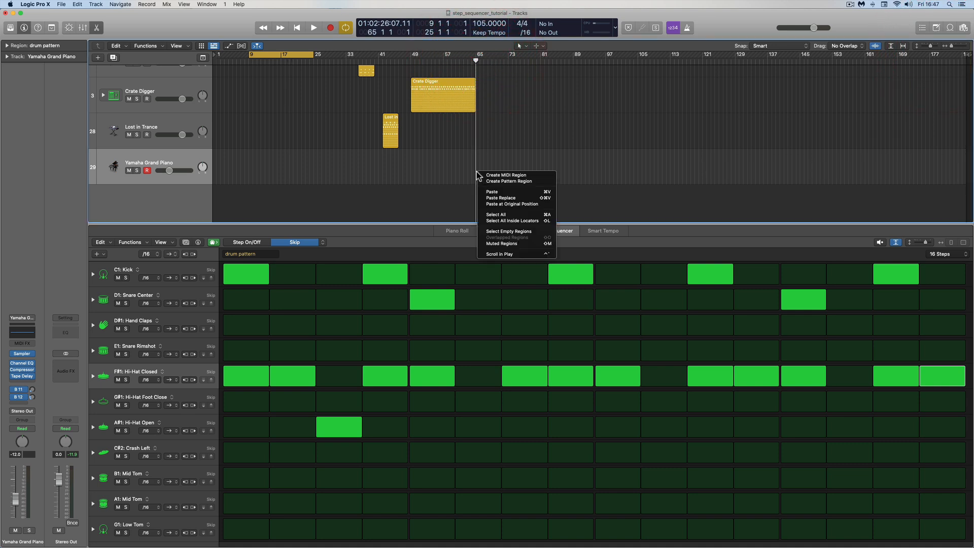
click(498, 178)
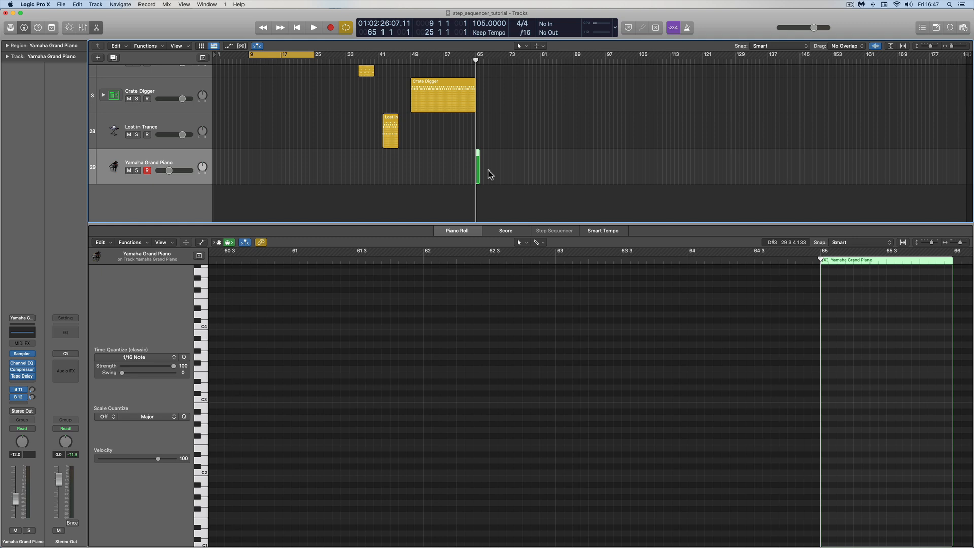
key(Delete)
Create a pattern region on the Yamaha Grand Piano track at bar 65.
right_click(479, 163)
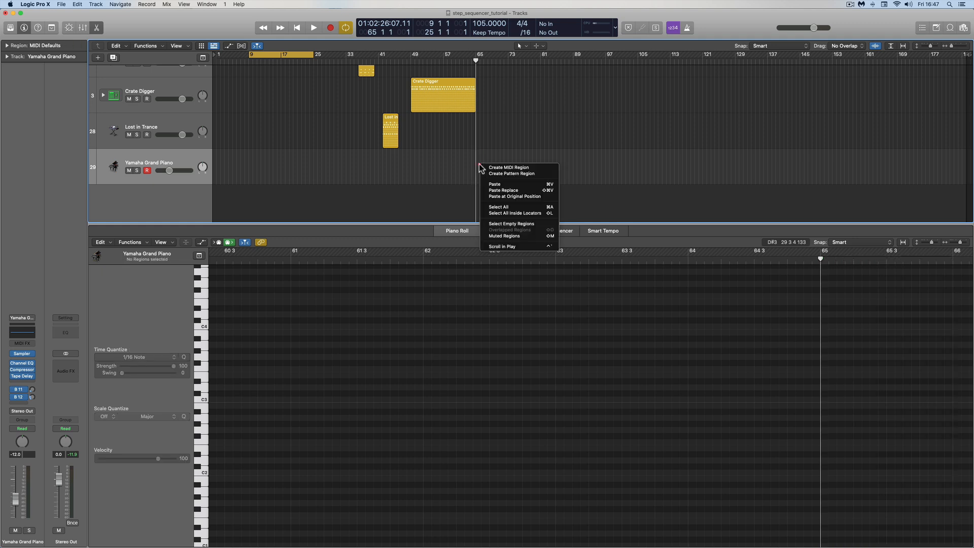
click(499, 172)
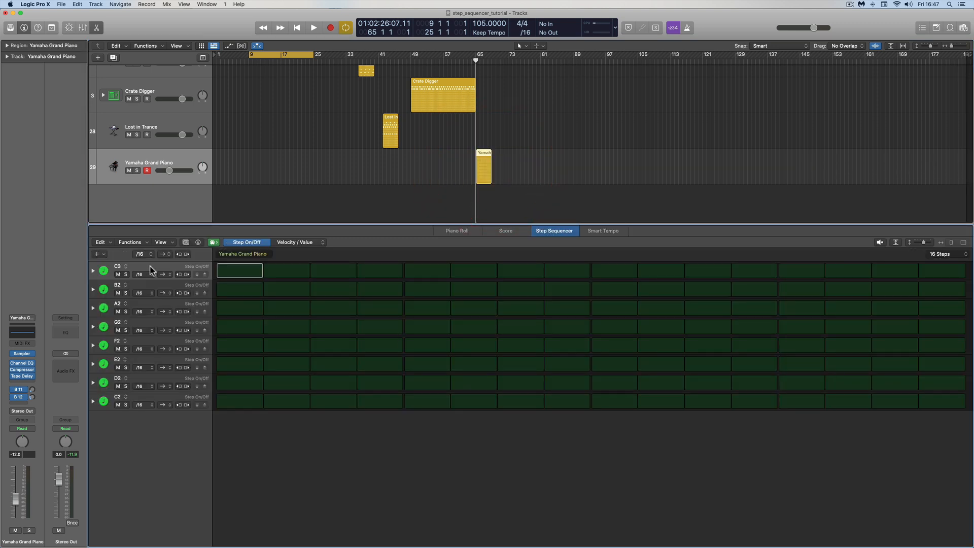
Examine the automation parameters that can be assigned to the C3 row, including the Tape Delay and Main groups.
click(123, 265)
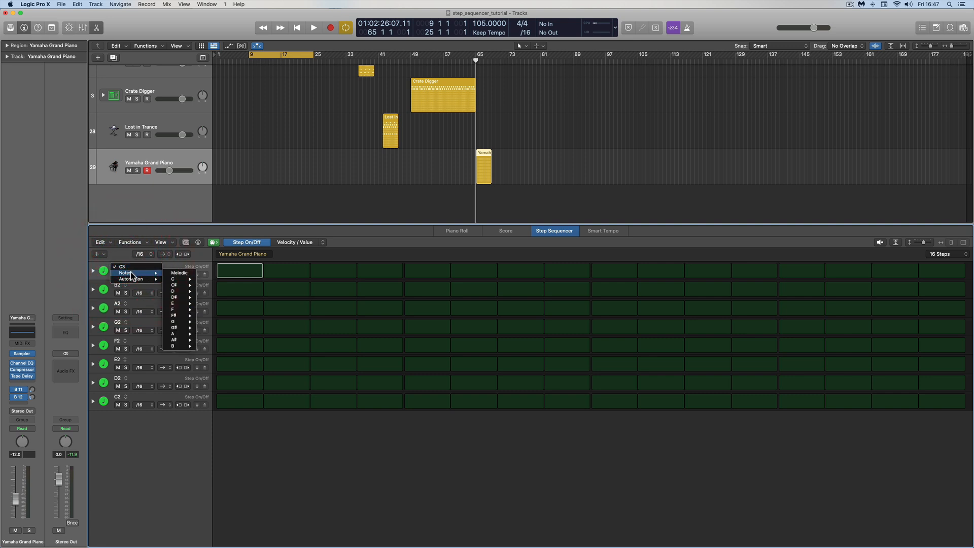
mouse_move(133, 279)
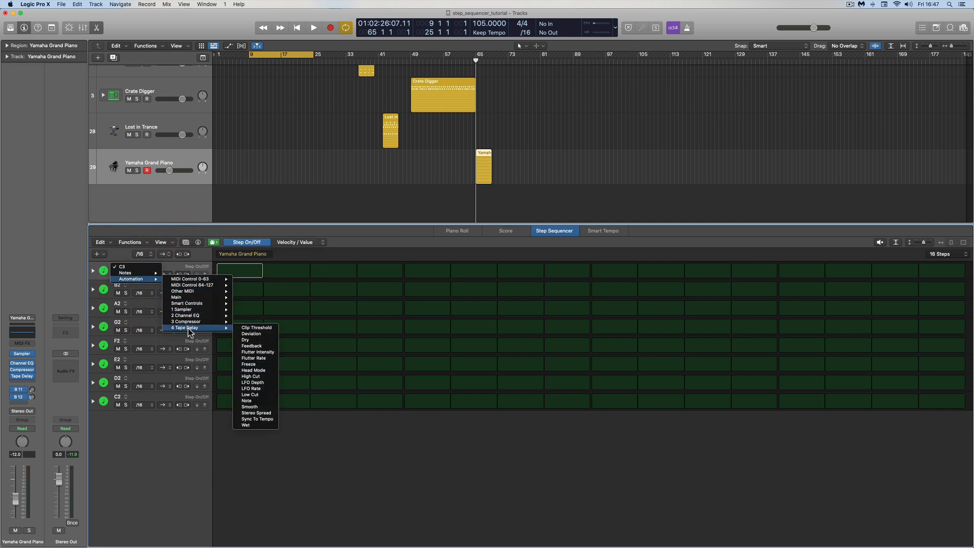
mouse_move(188, 328)
mouse_move(187, 286)
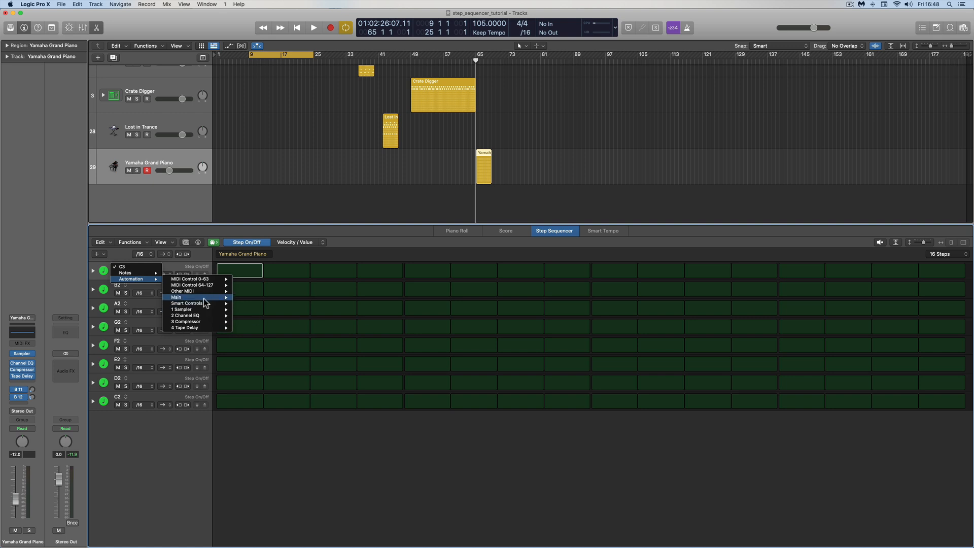
mouse_move(203, 298)
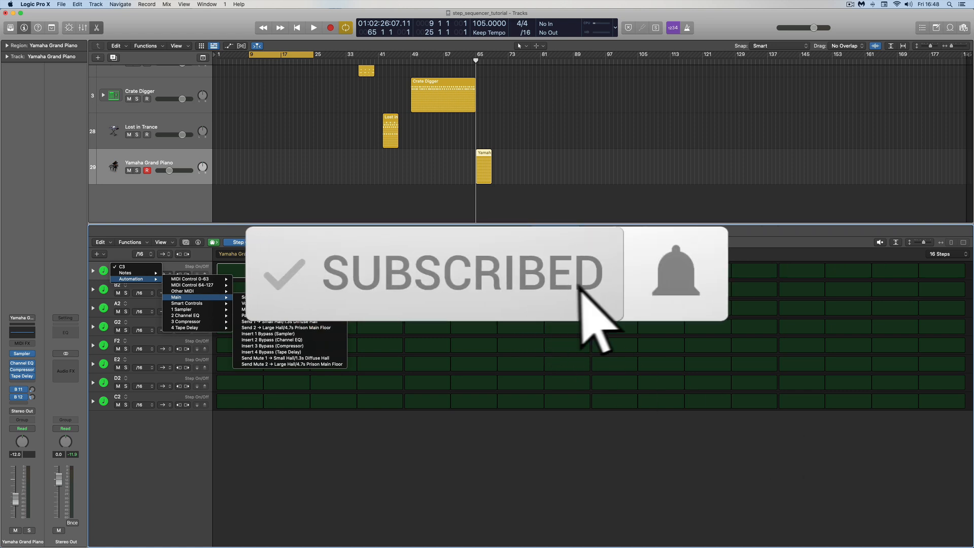
click(359, 221)
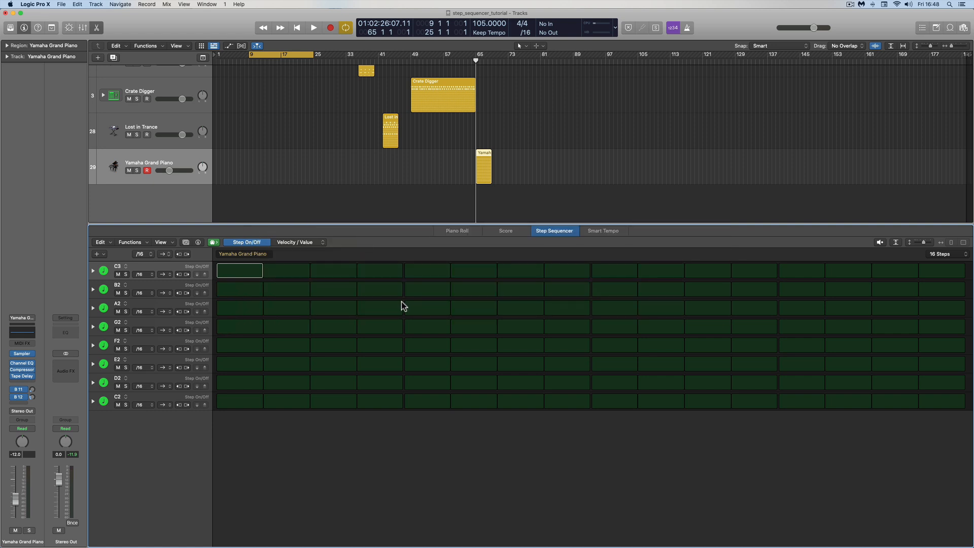
Select the Crate Digger track.
click(160, 92)
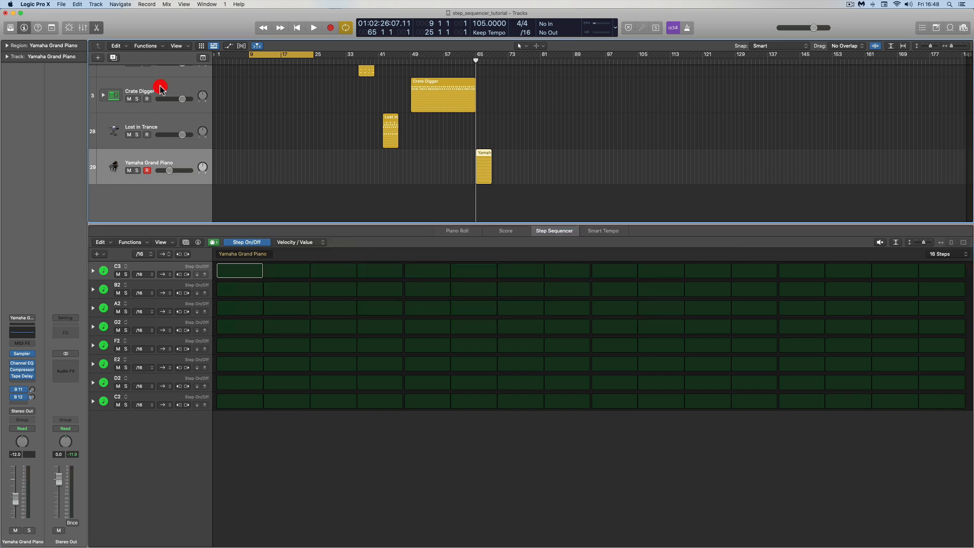